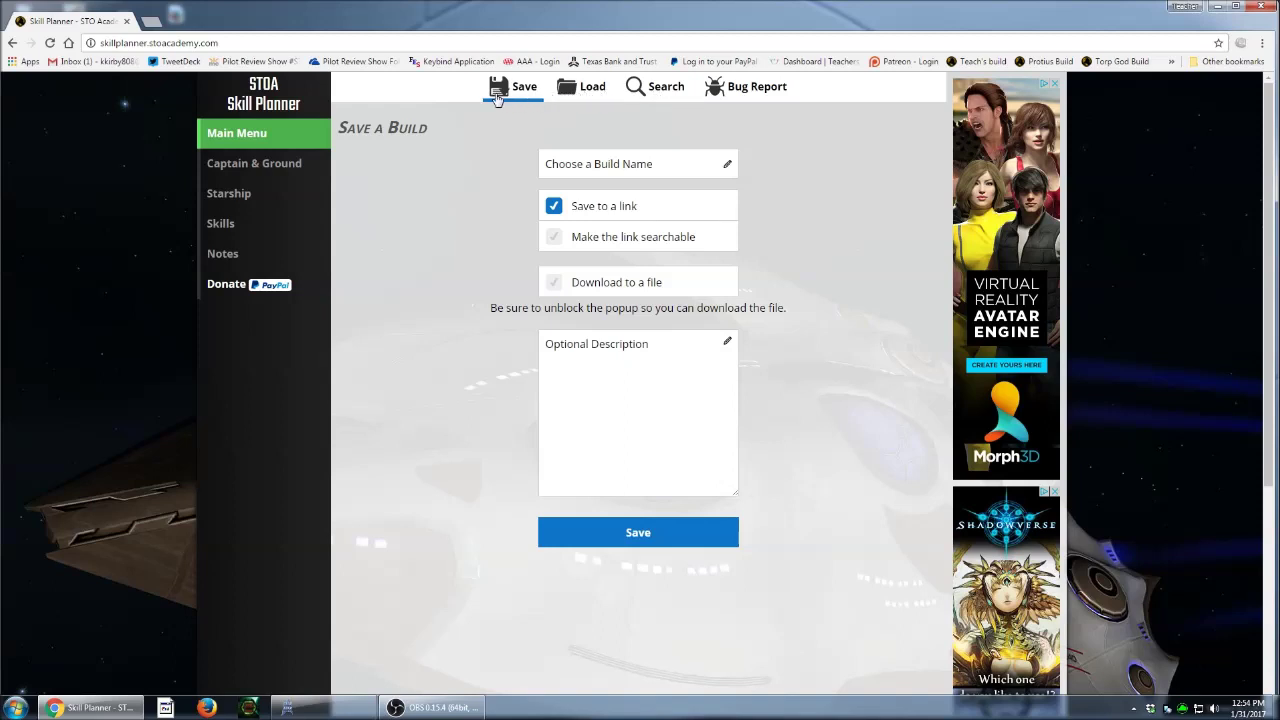
# - Look through the load, build search and bug report pages, checking the saved builds list and the faction and career filters
pyautogui.click(570, 90)
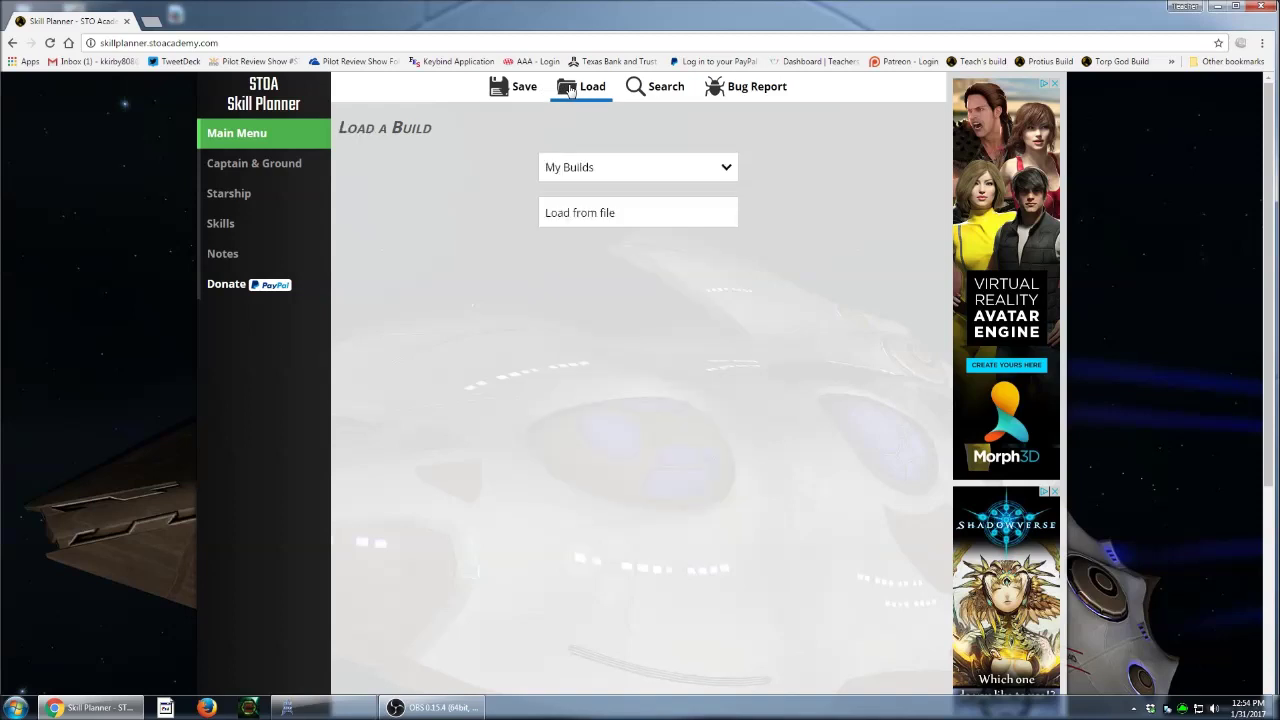
pyautogui.click(724, 172)
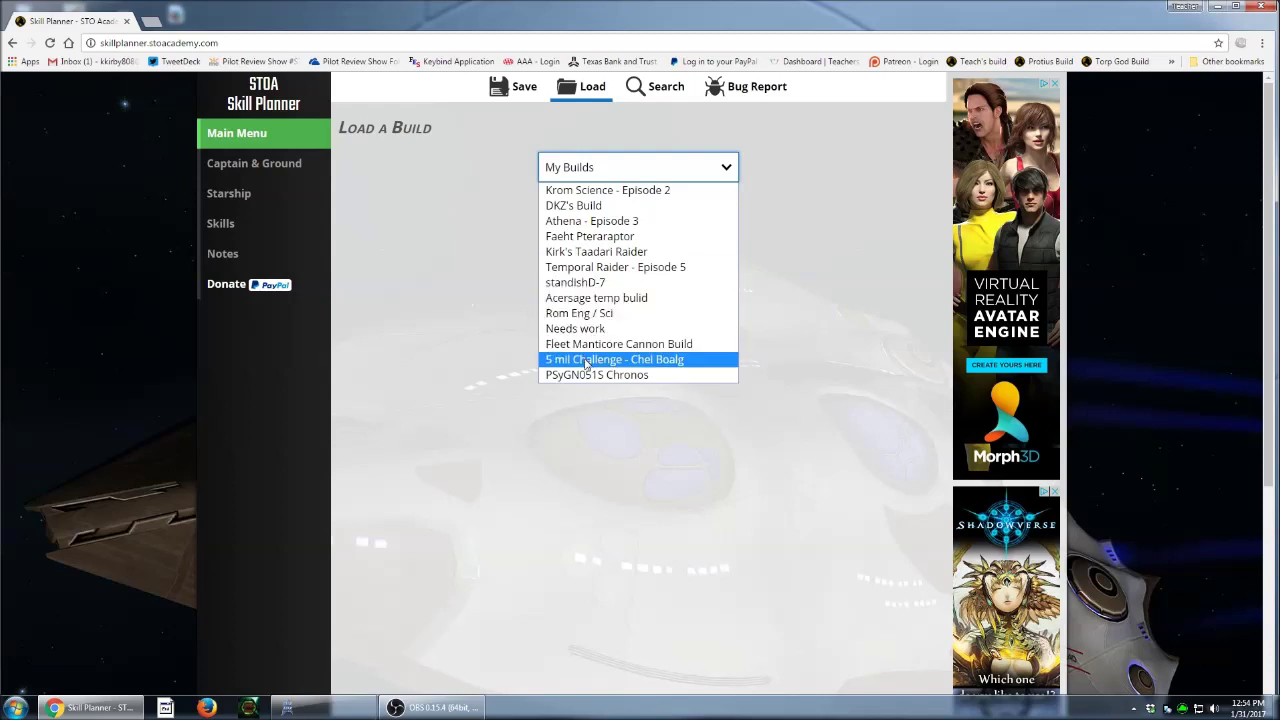
pyautogui.click(656, 90)
pyautogui.click(656, 90)
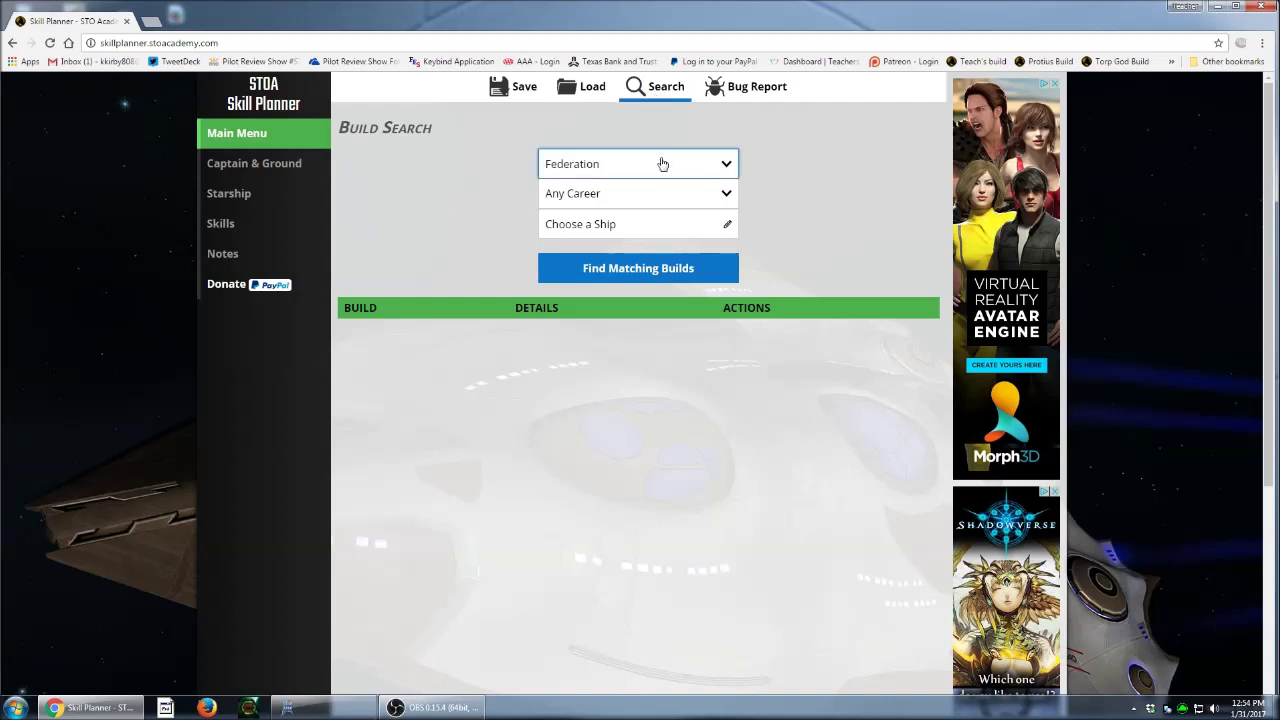
pyautogui.click(727, 166)
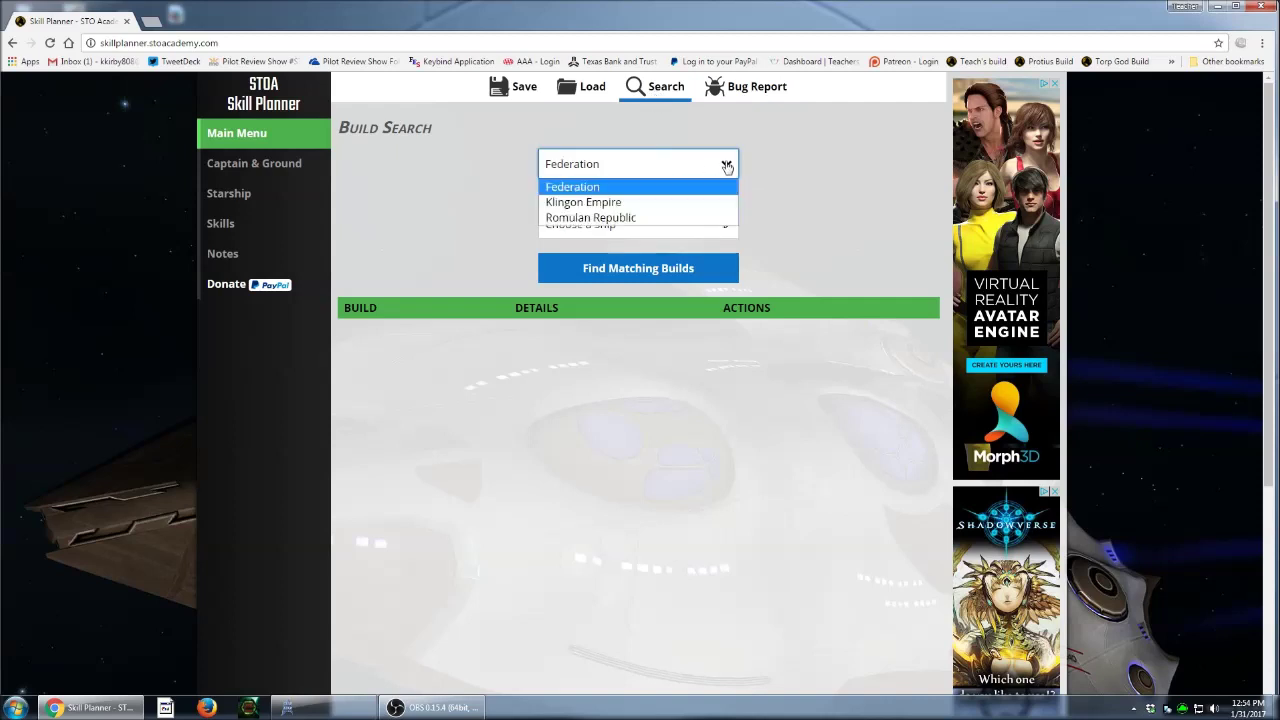
pyautogui.click(730, 187)
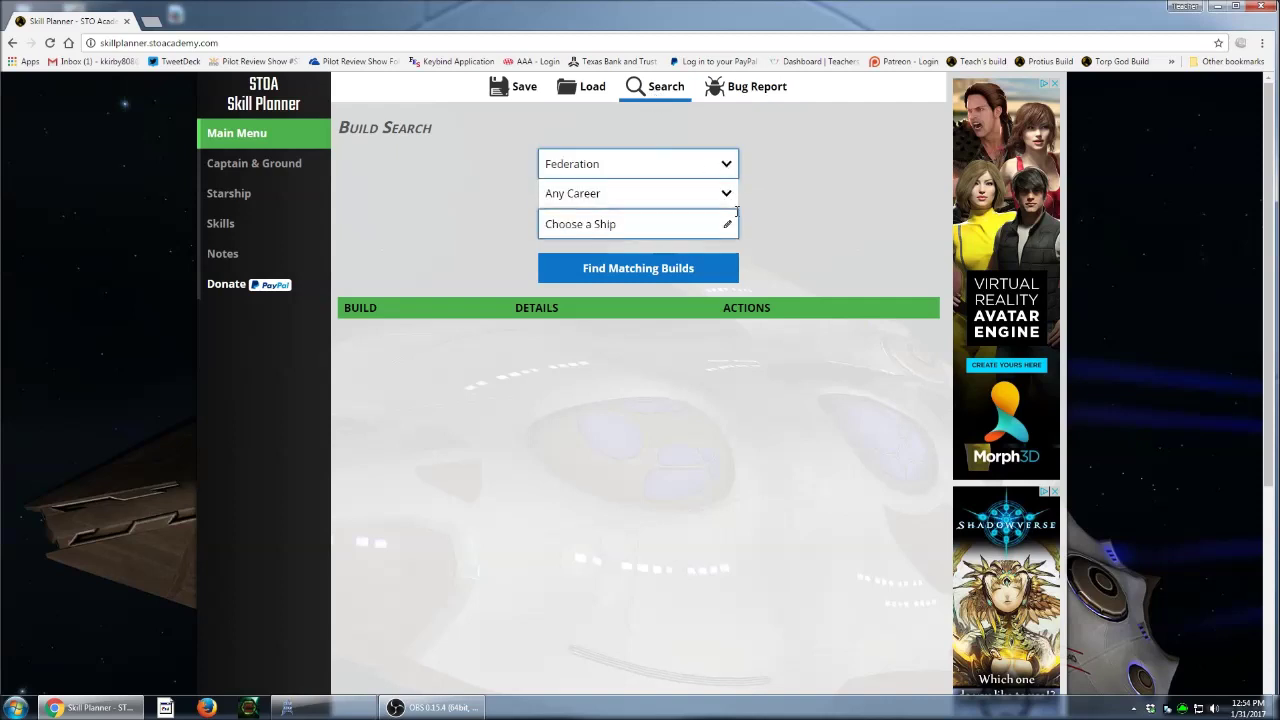
pyautogui.click(728, 166)
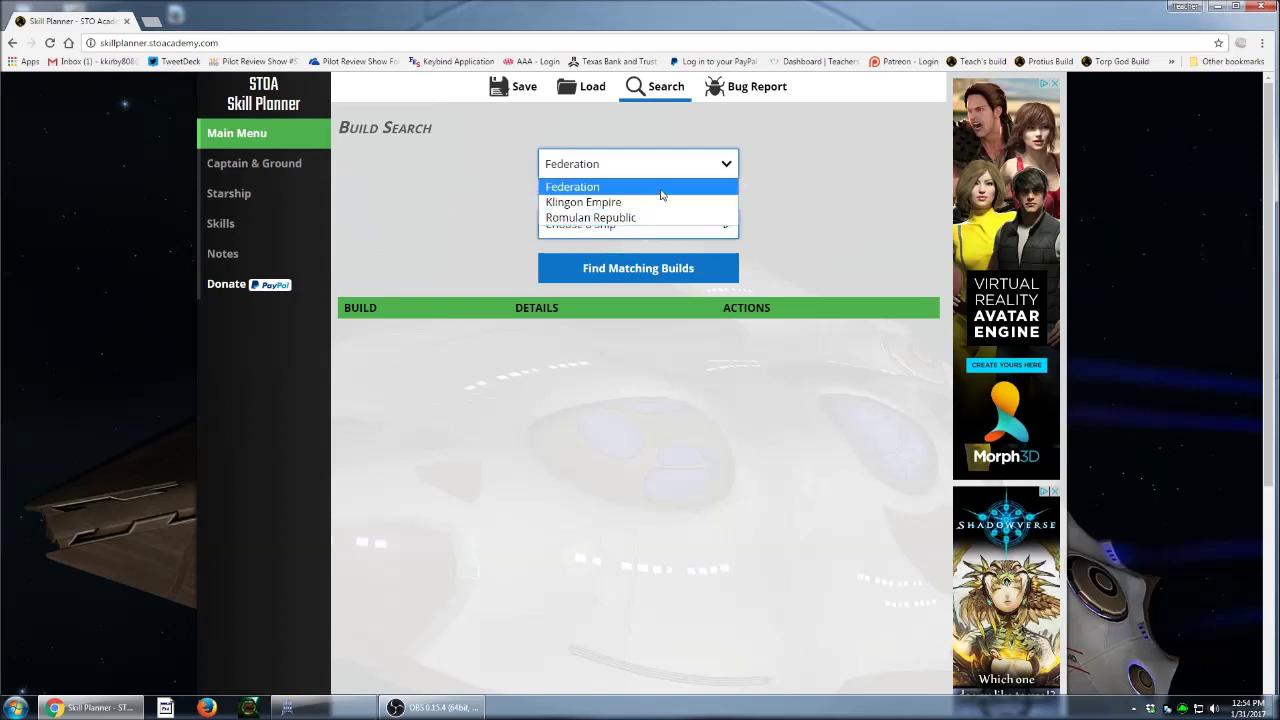
pyautogui.click(723, 166)
pyautogui.click(728, 193)
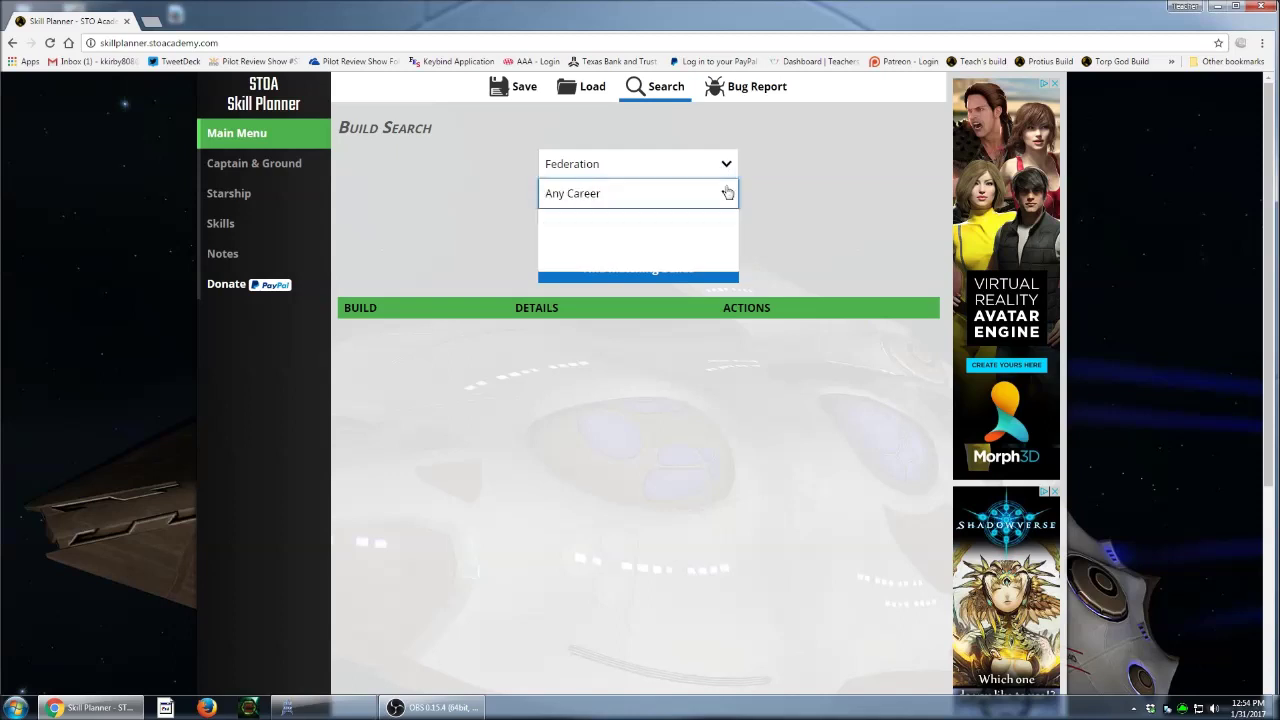
pyautogui.click(728, 193)
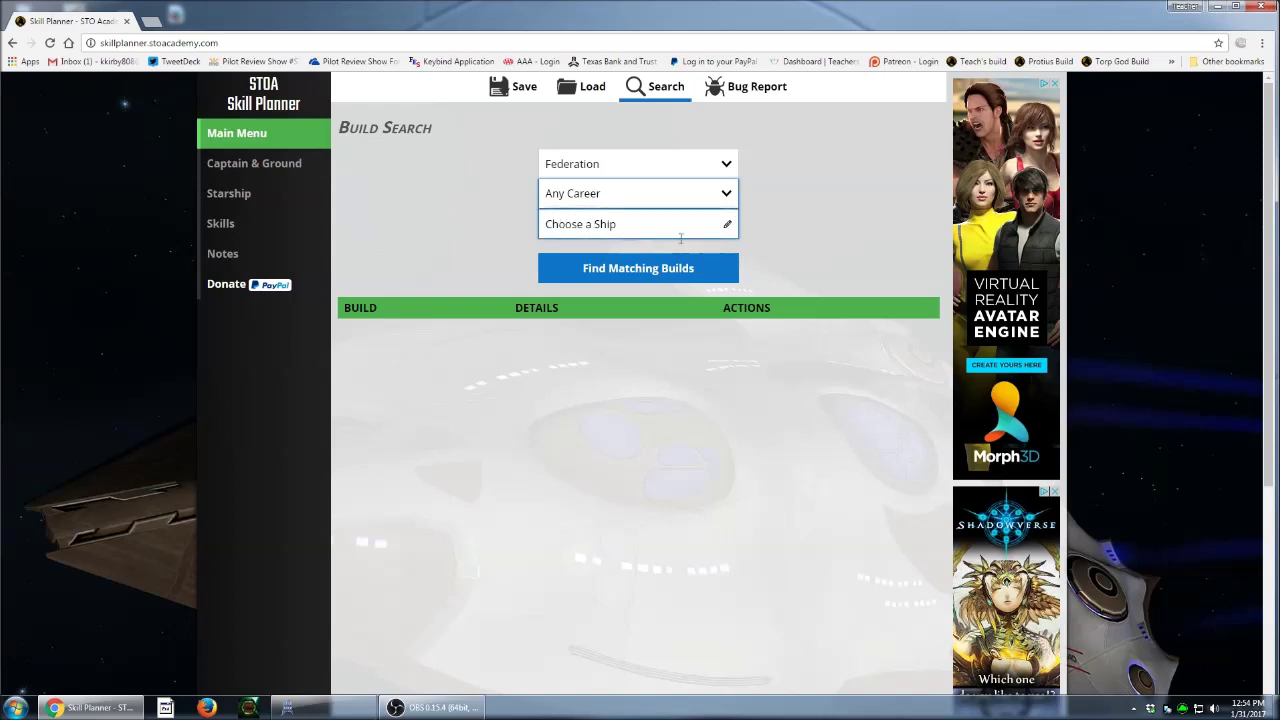
pyautogui.click(736, 90)
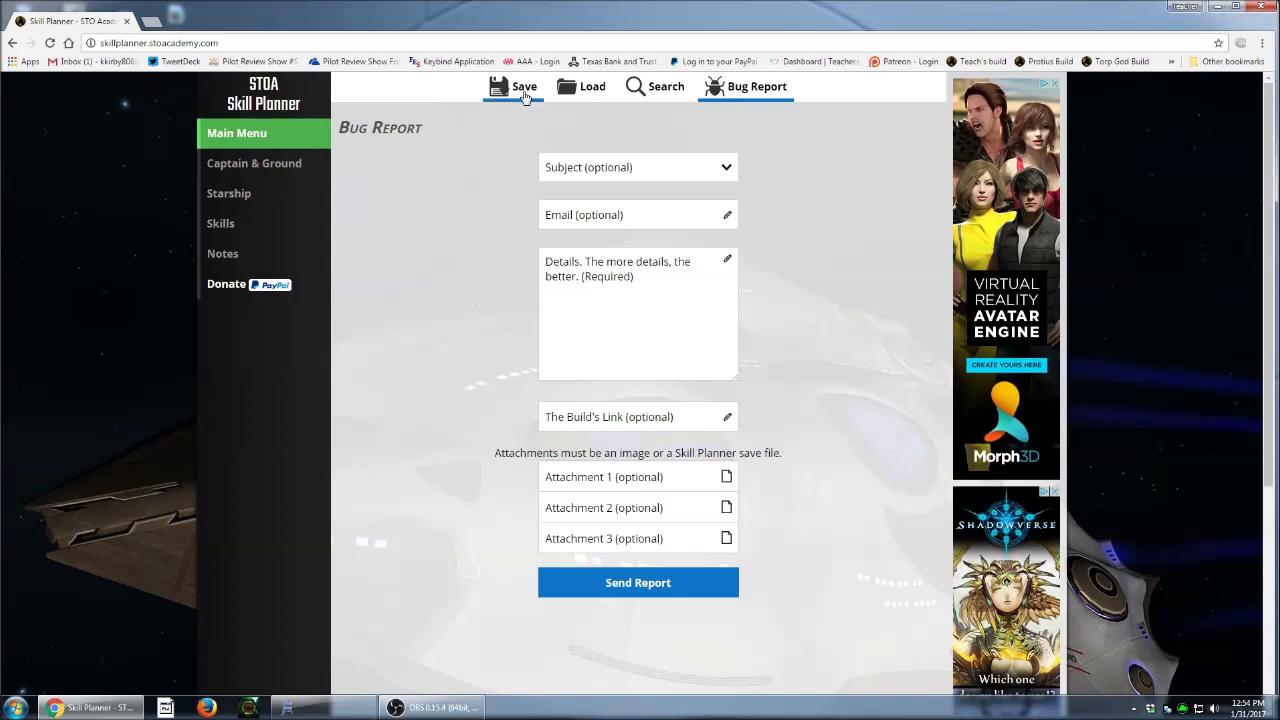
pyautogui.click(518, 88)
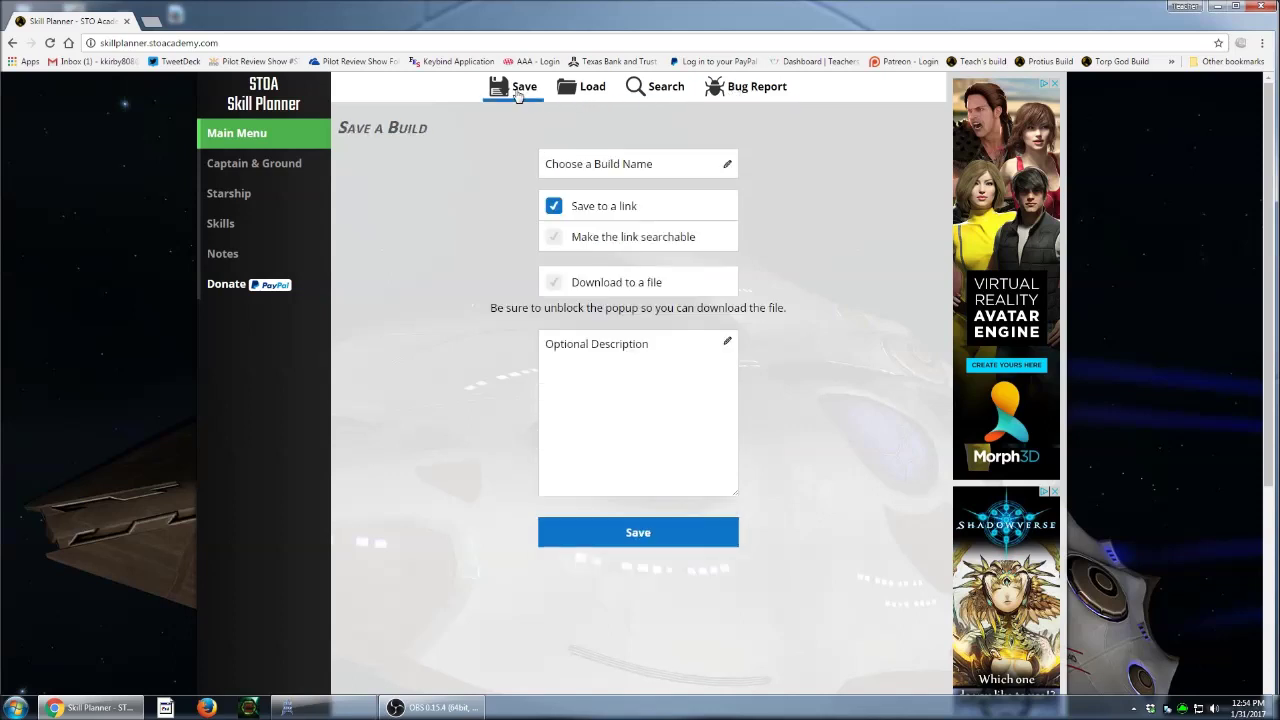
# - Try the Klingon Empire and Romulan Republic factions in the captain setup and set the faction back to Federation
pyautogui.click(238, 167)
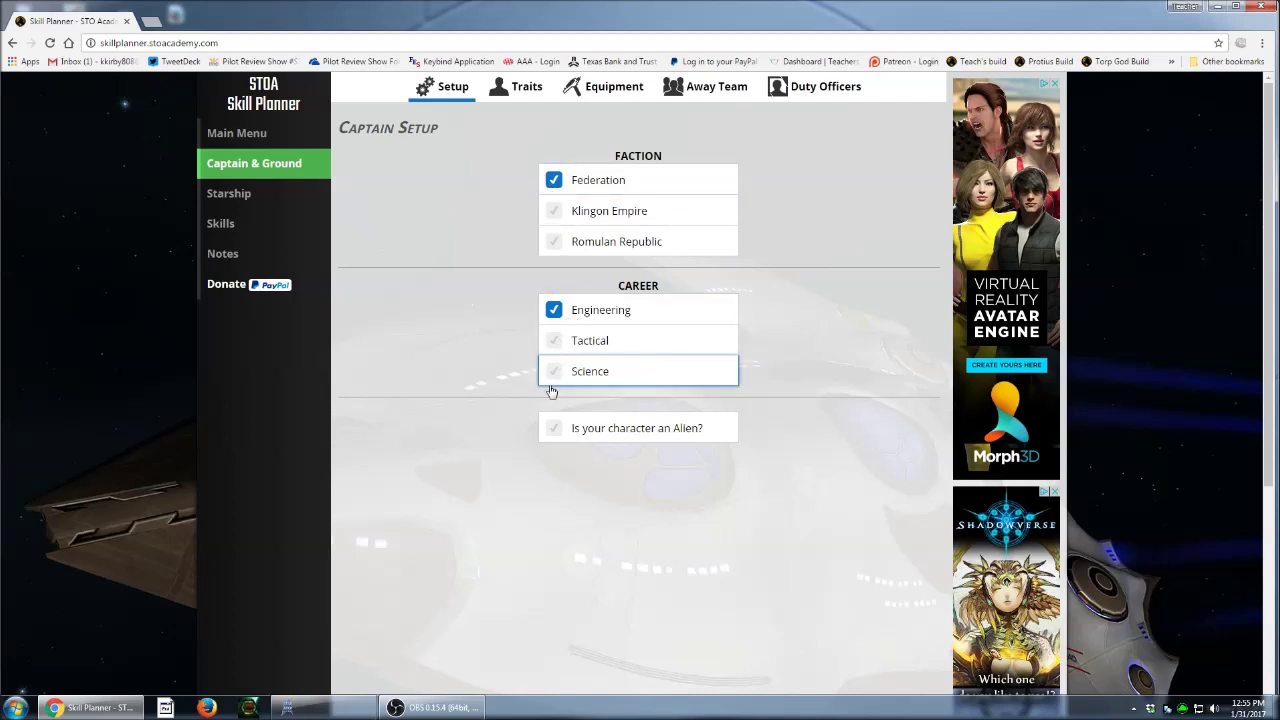
pyautogui.click(552, 213)
pyautogui.click(551, 244)
pyautogui.click(552, 211)
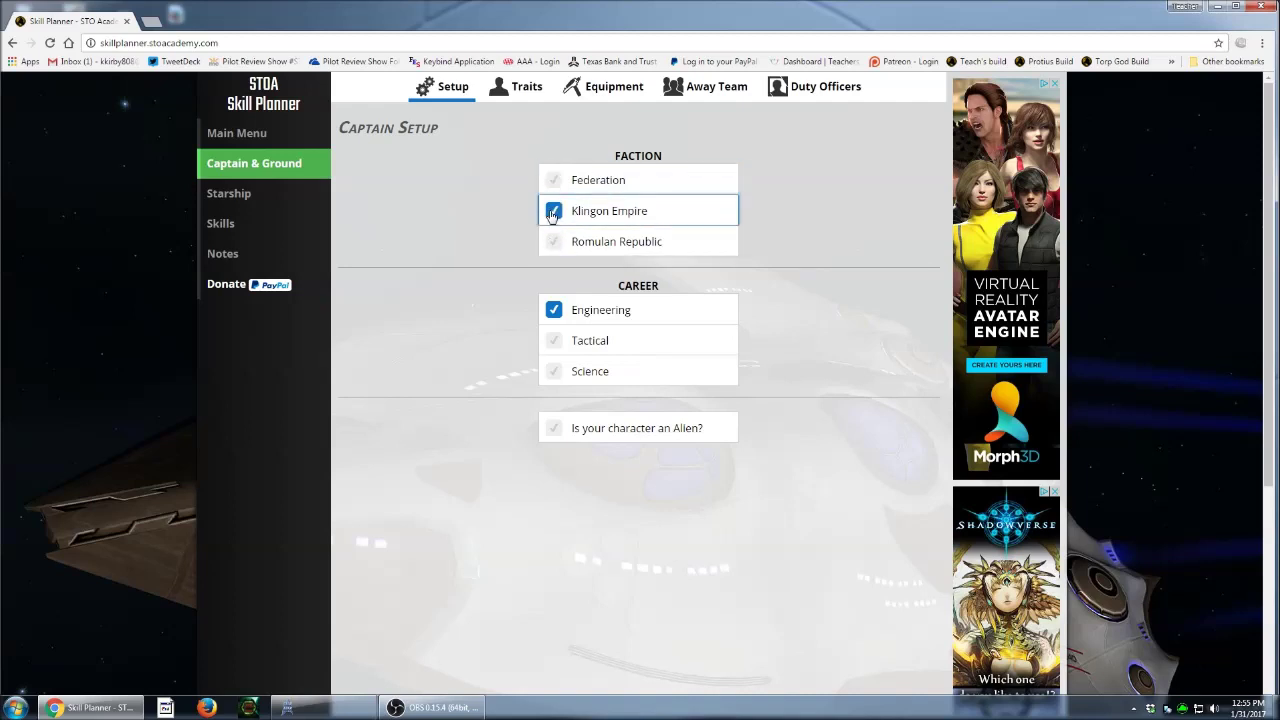
pyautogui.click(556, 180)
pyautogui.click(555, 210)
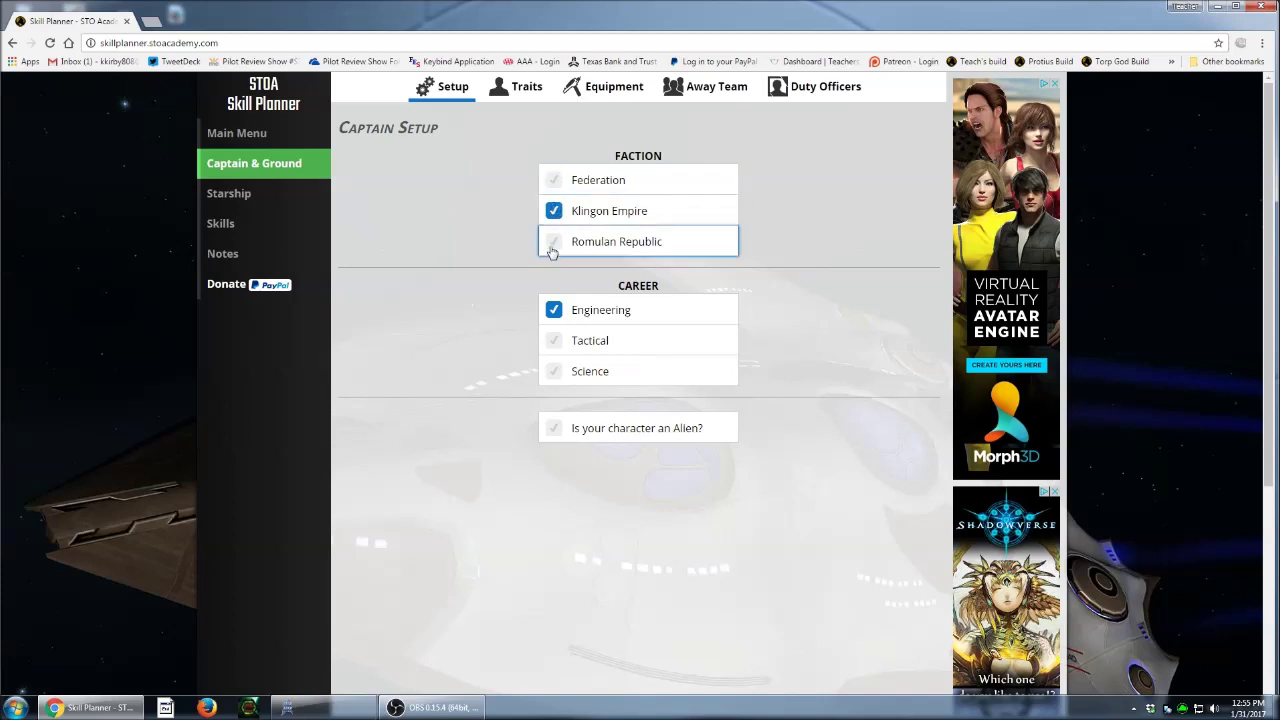
pyautogui.click(554, 244)
pyautogui.click(554, 211)
pyautogui.click(554, 181)
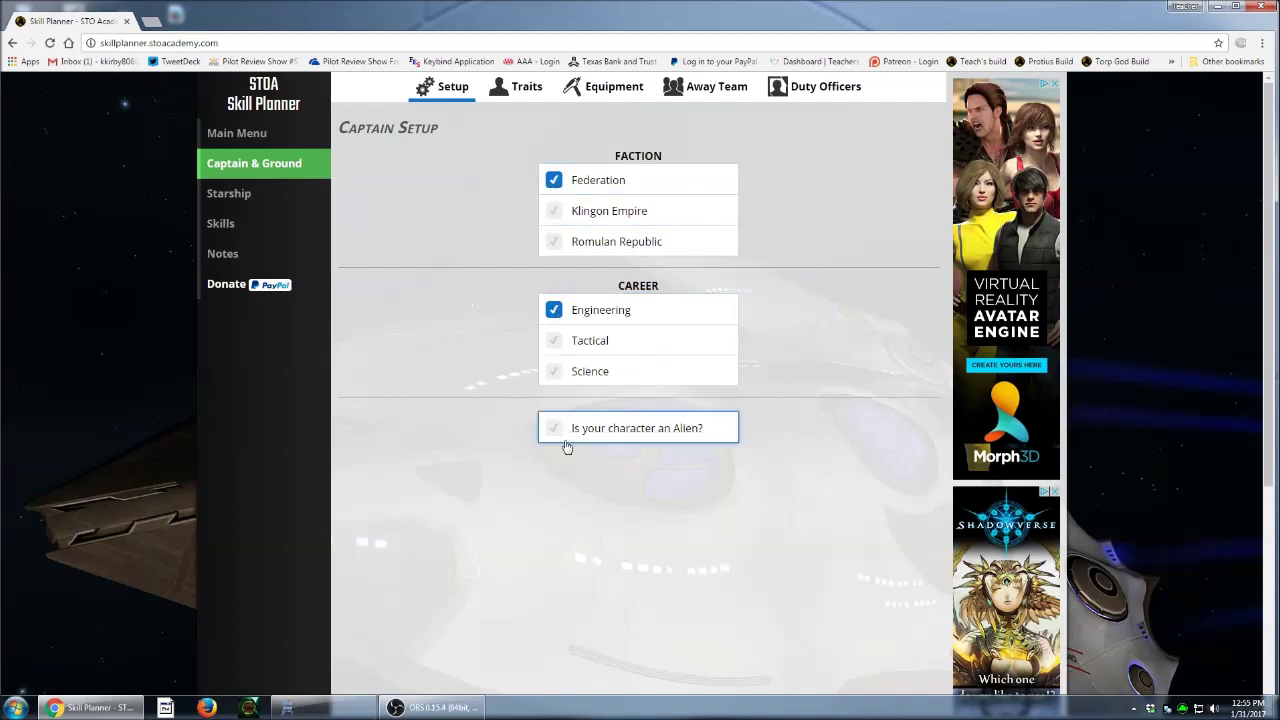
# - Look through the captain's traits, equipment, away team and ground duty officers pages
pyautogui.click(510, 86)
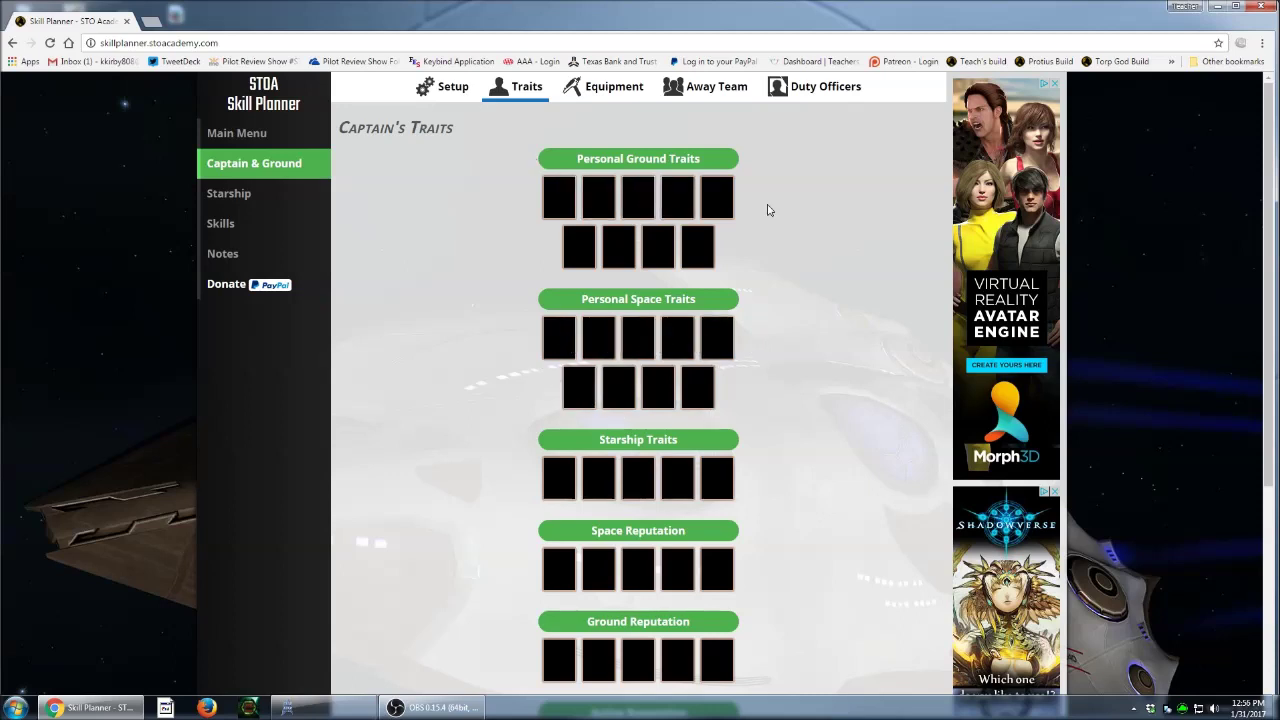
pyautogui.scroll(-4, 546, 440)
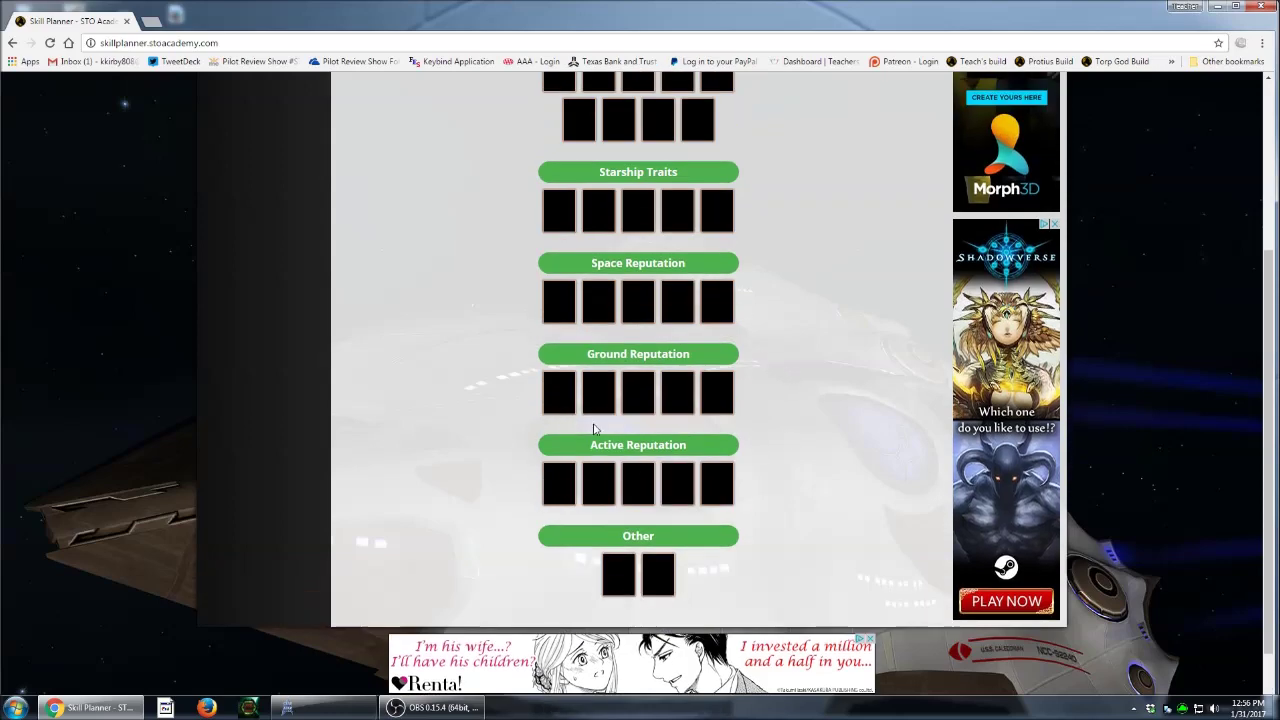
pyautogui.scroll(2, 600, 425)
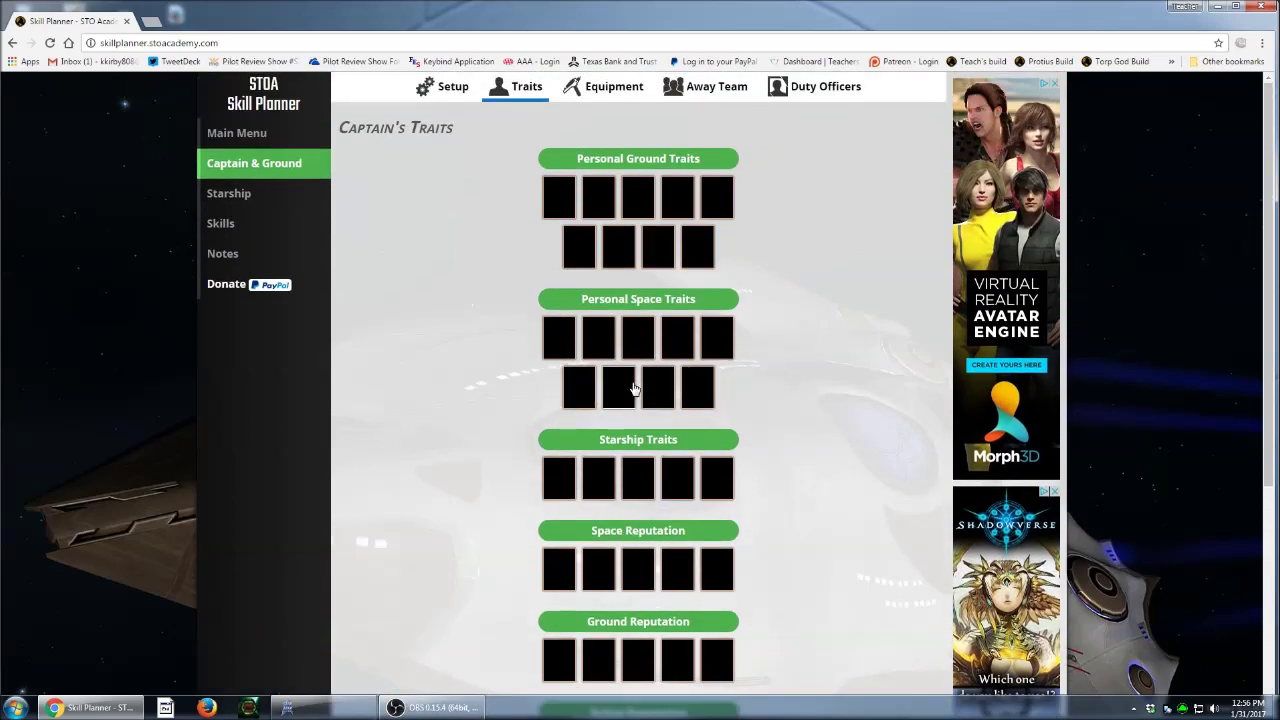
pyautogui.scroll(-1, 634, 391)
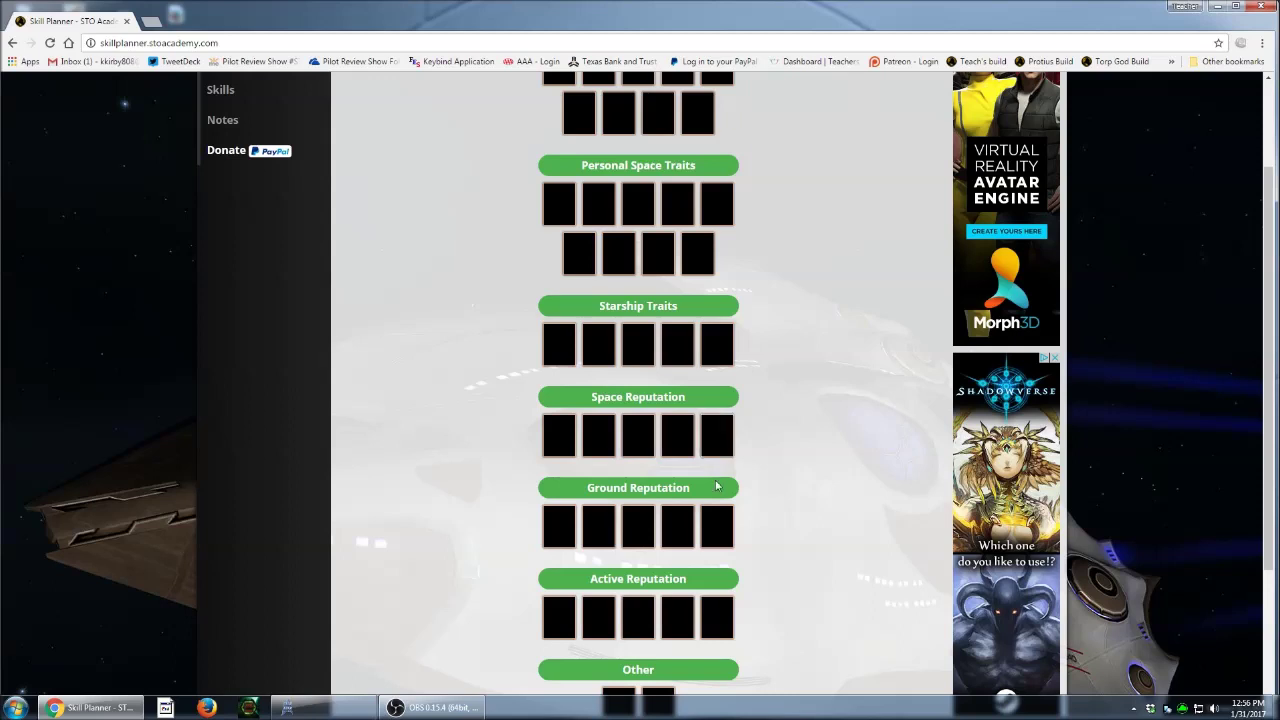
pyautogui.scroll(2, 743, 457)
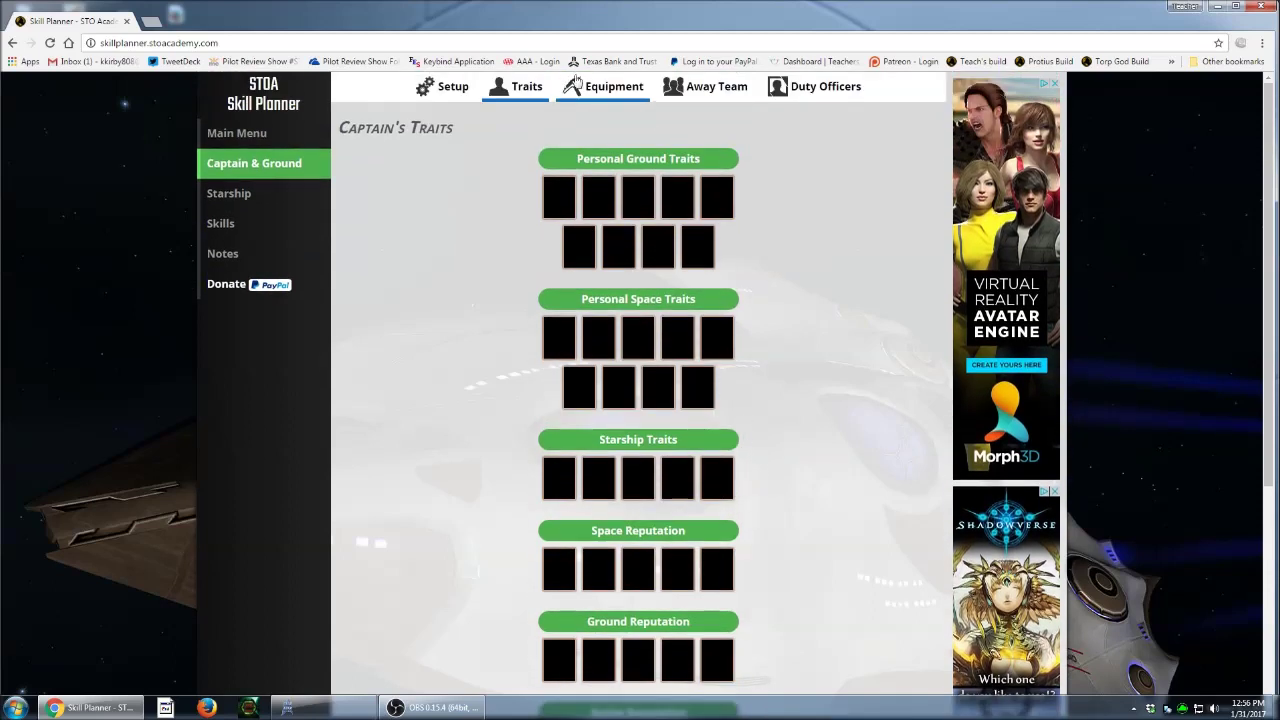
pyautogui.click(614, 87)
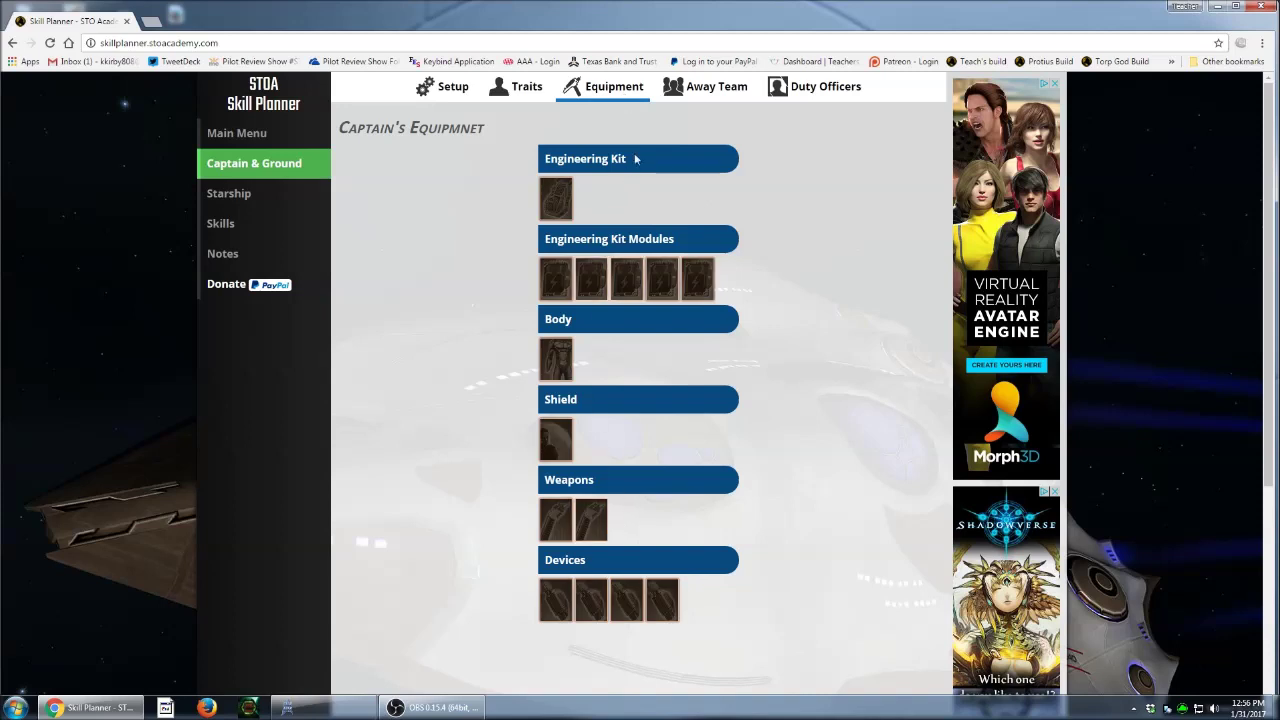
pyautogui.click(707, 92)
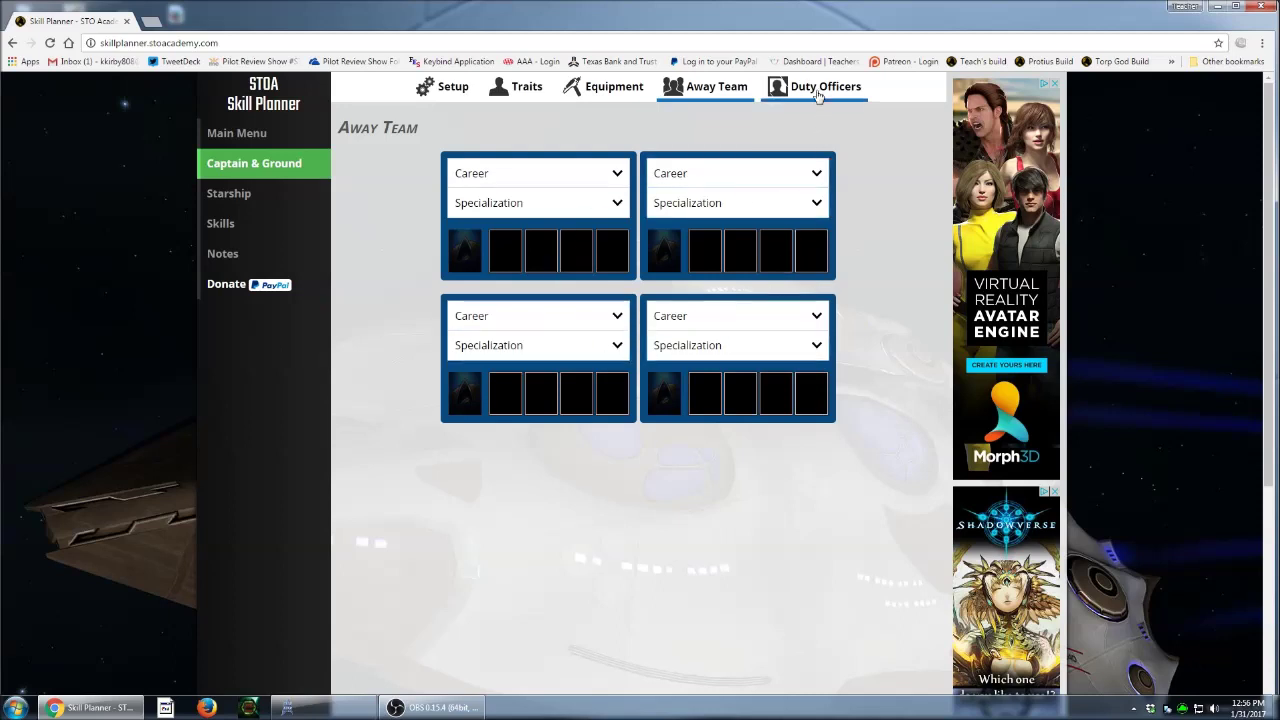
pyautogui.click(812, 92)
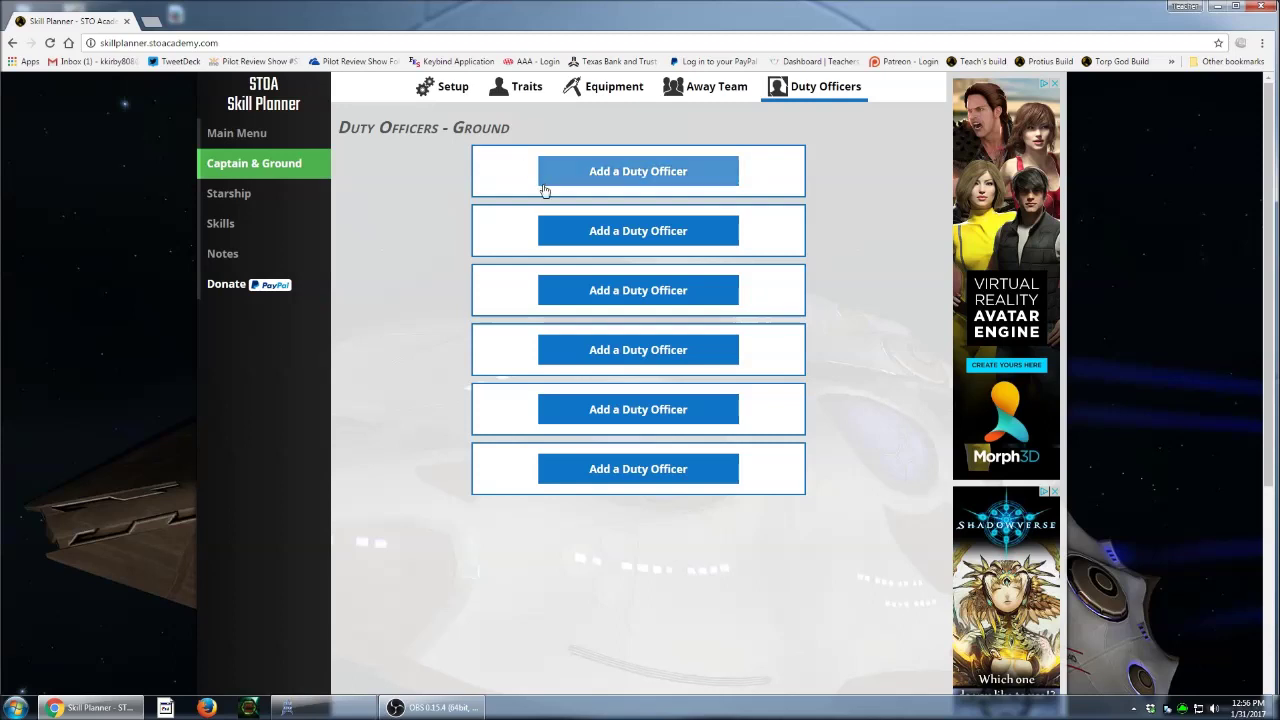
# - Search the personal space traits for "pat" and assign Biotech Patch to the first personal space trait slot
pyautogui.click(527, 95)
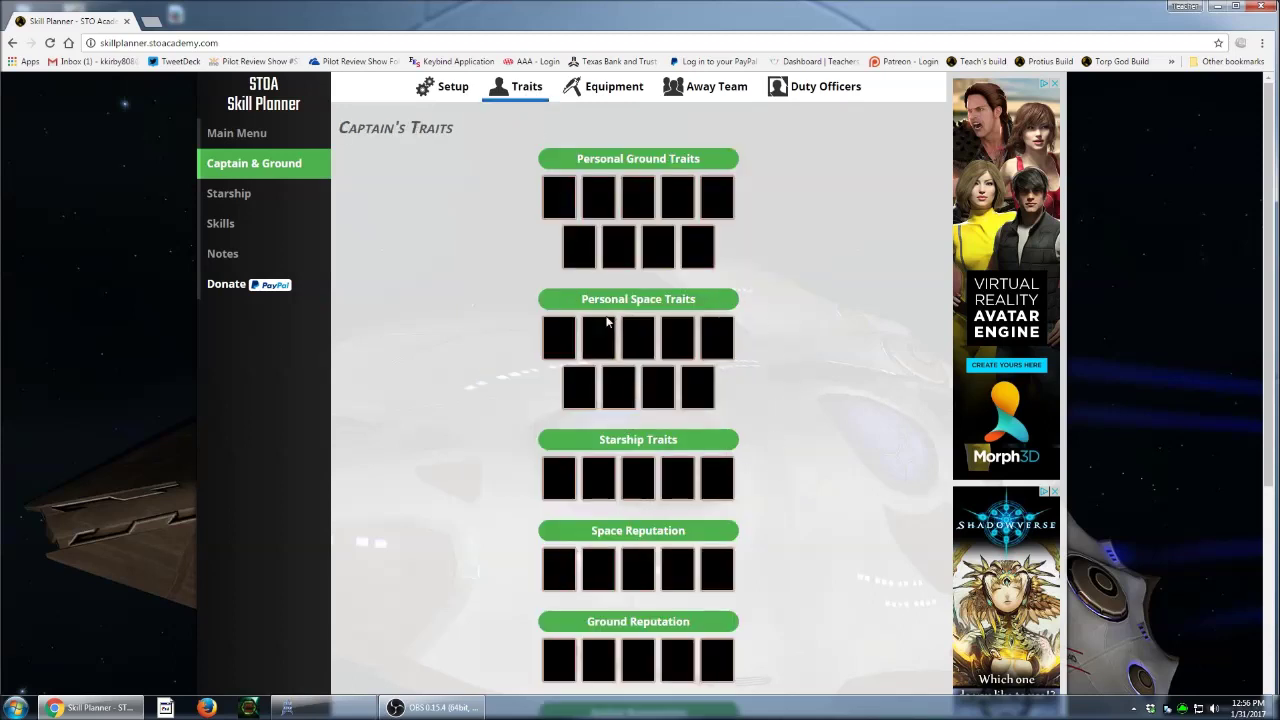
pyautogui.click(558, 340)
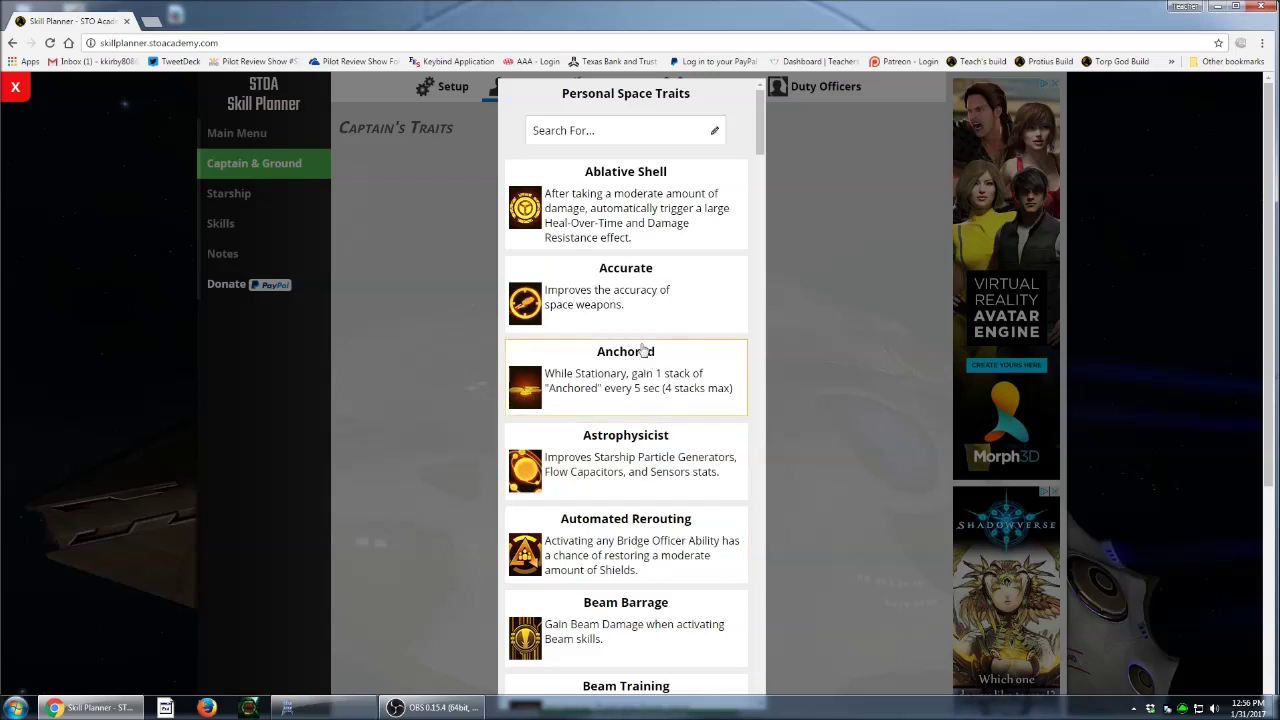
pyautogui.click(608, 138)
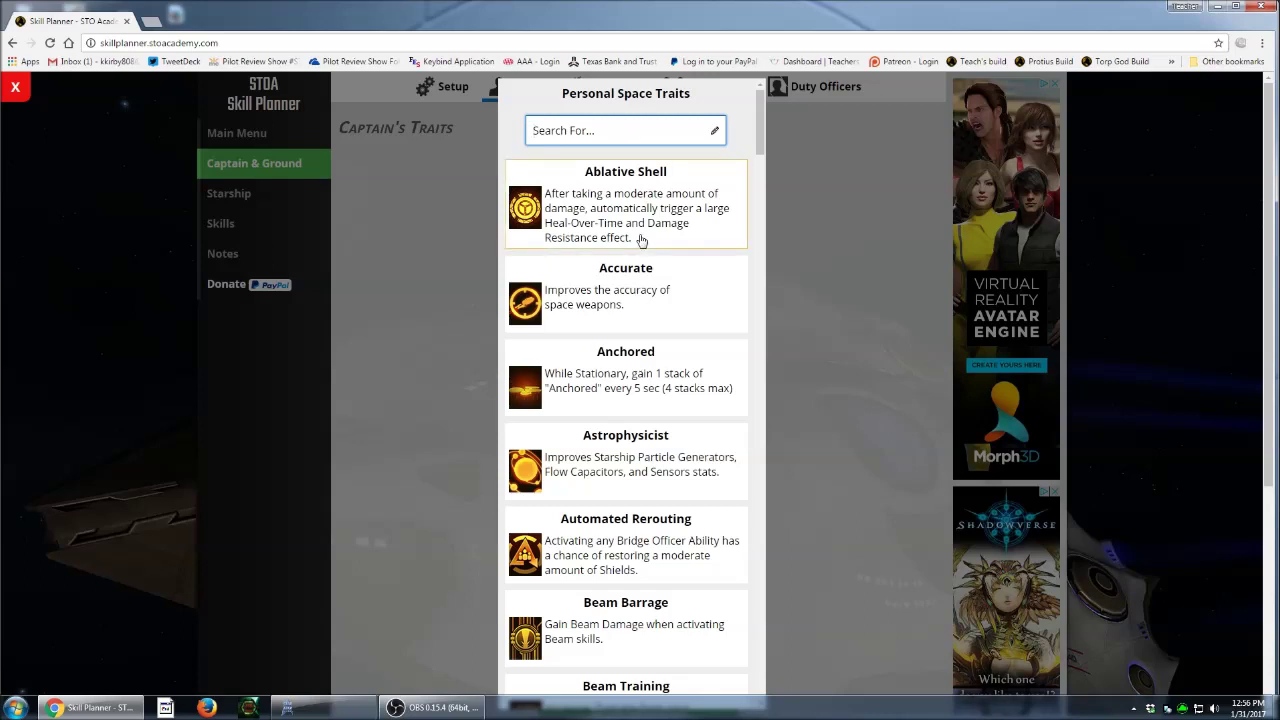
pyautogui.write('pat')
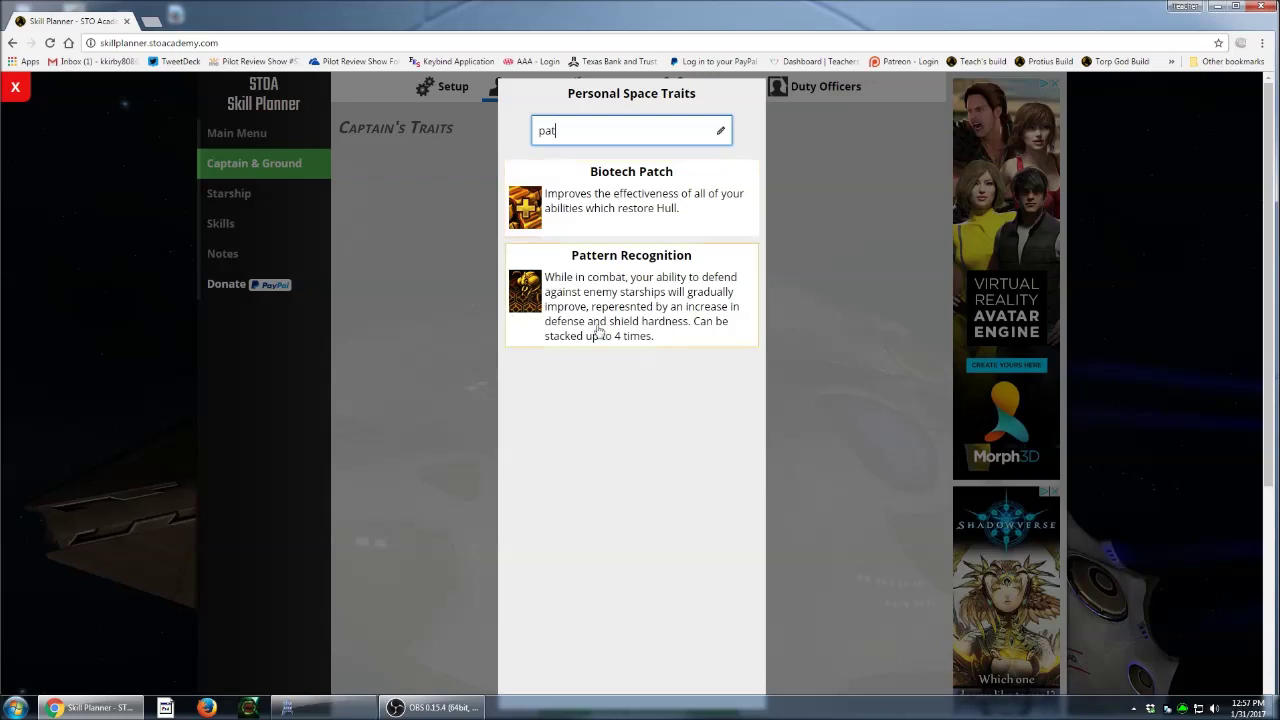
pyautogui.click(633, 192)
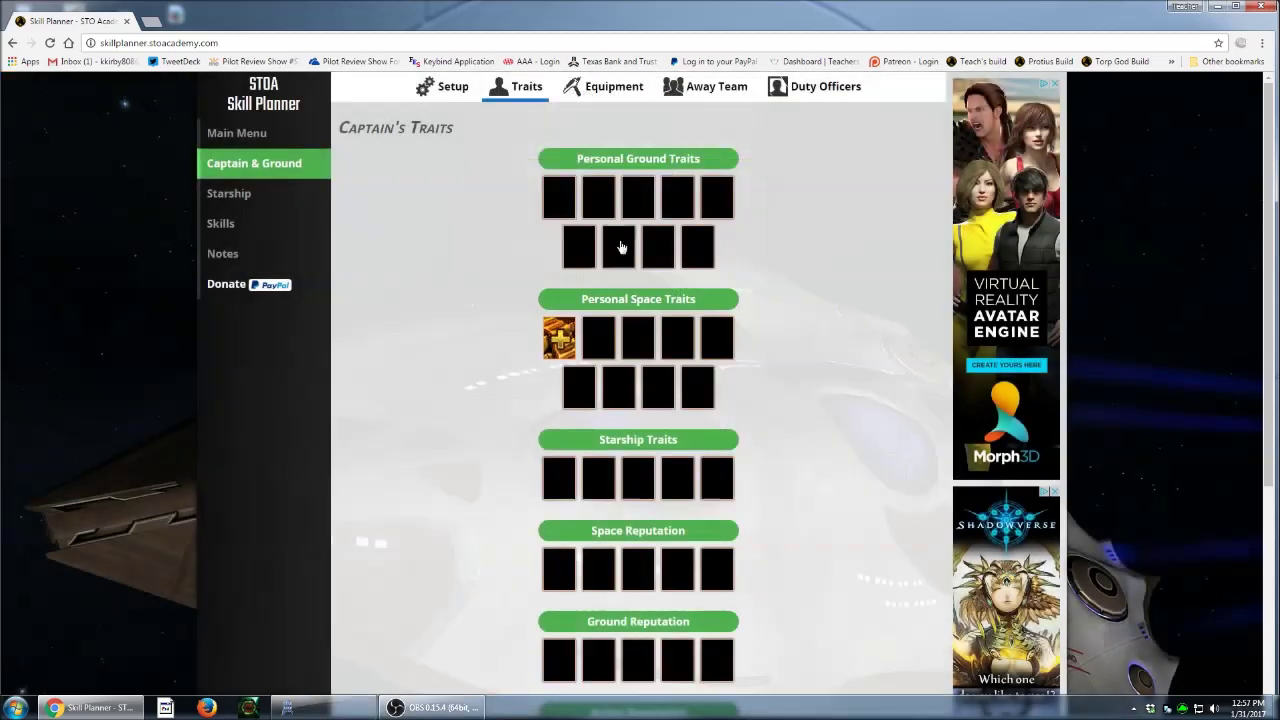
# - Search the traits for "pat" again and assign Pattern Recognition to the second personal space trait slot
pyautogui.click(594, 338)
pyautogui.click(598, 130)
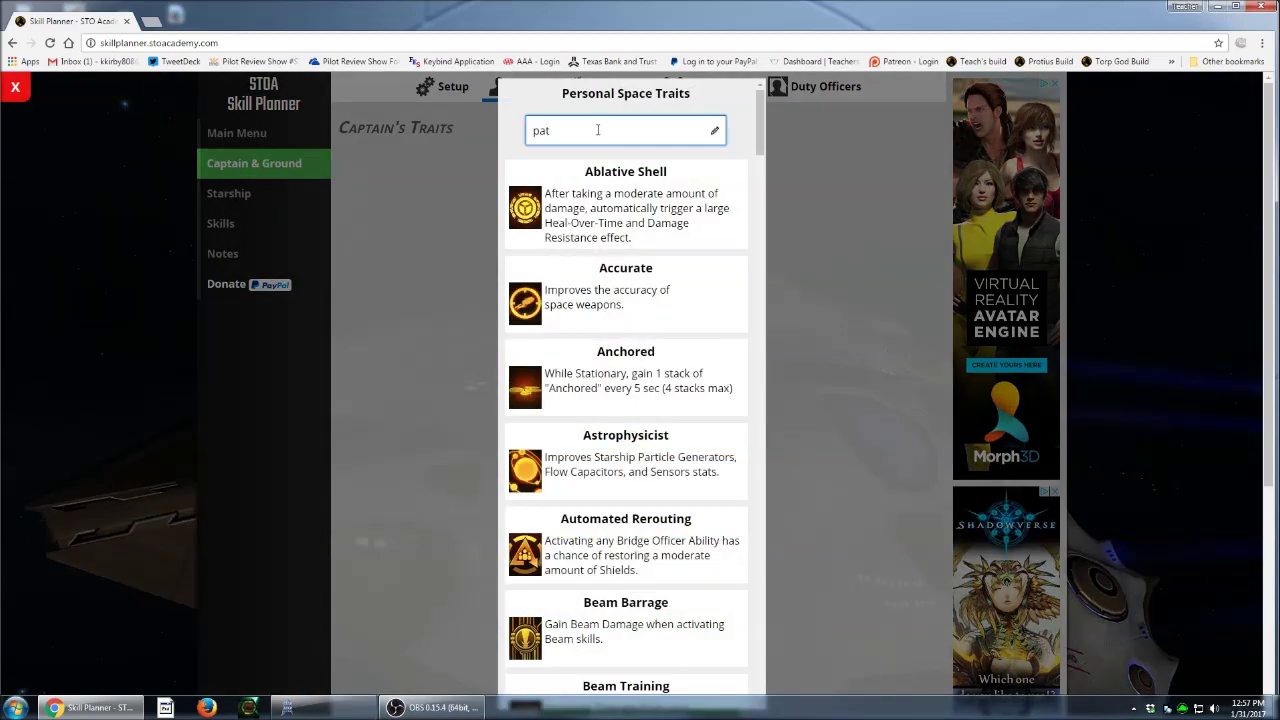
pyautogui.hotkey('ctrl', 'a')
pyautogui.write('pat')
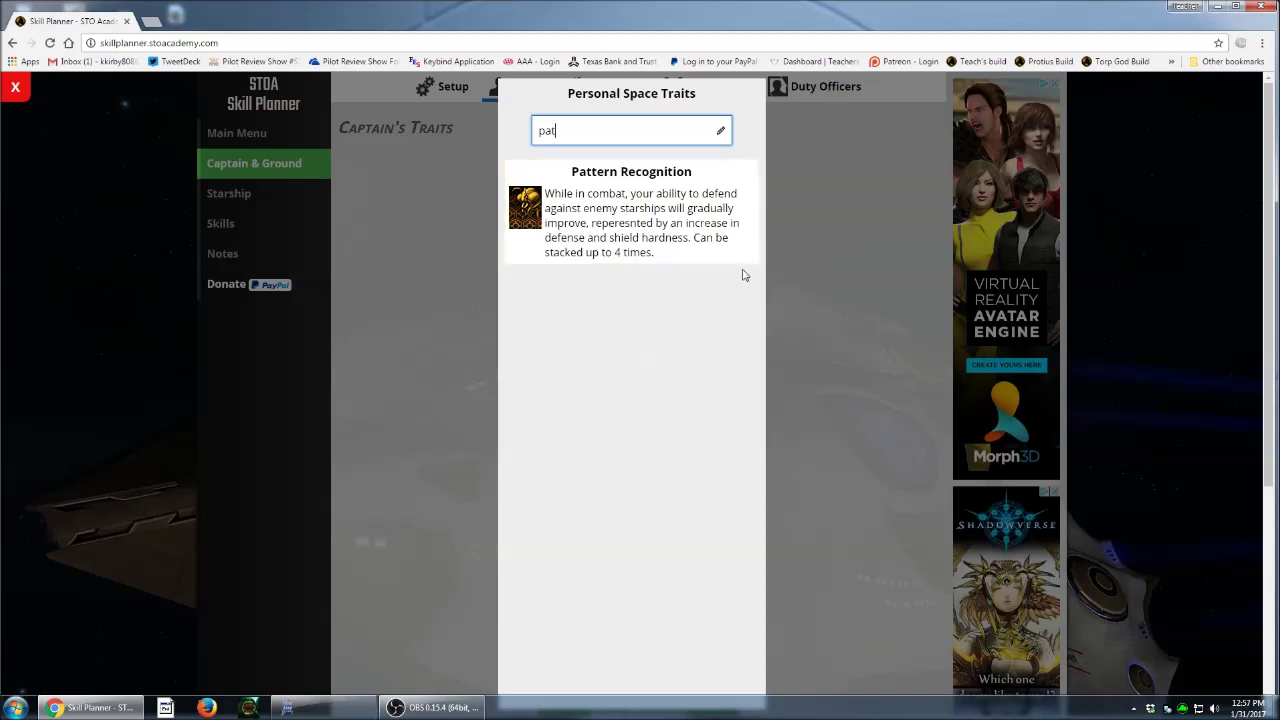
pyautogui.click(626, 244)
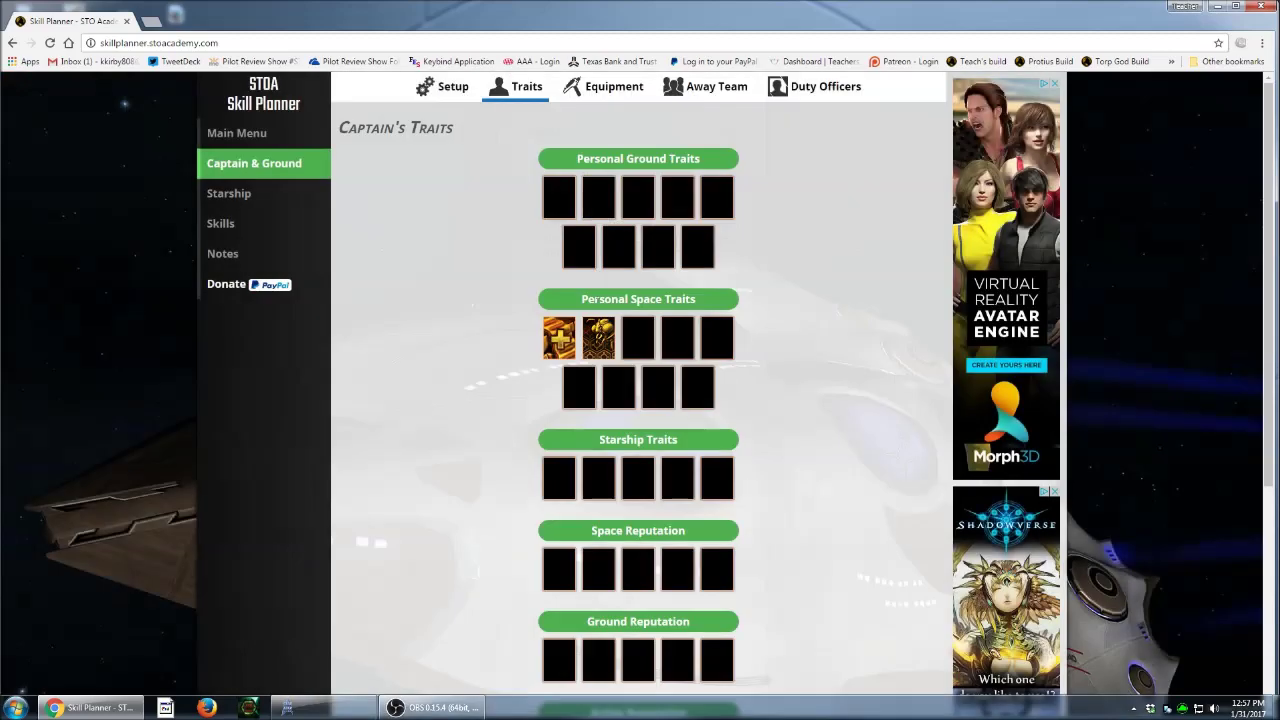
# - Assign Ablative Shell to the third personal space trait slot and Anchored to the fourth
pyautogui.click(647, 339)
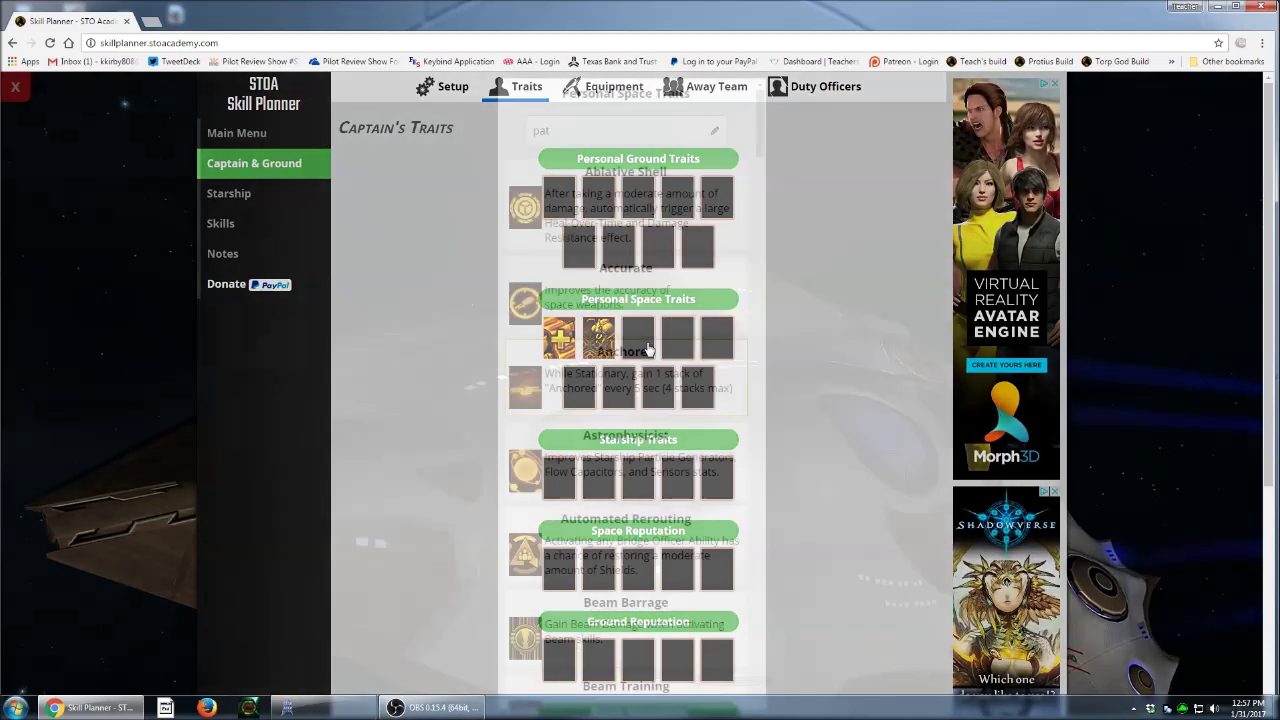
pyautogui.click(624, 211)
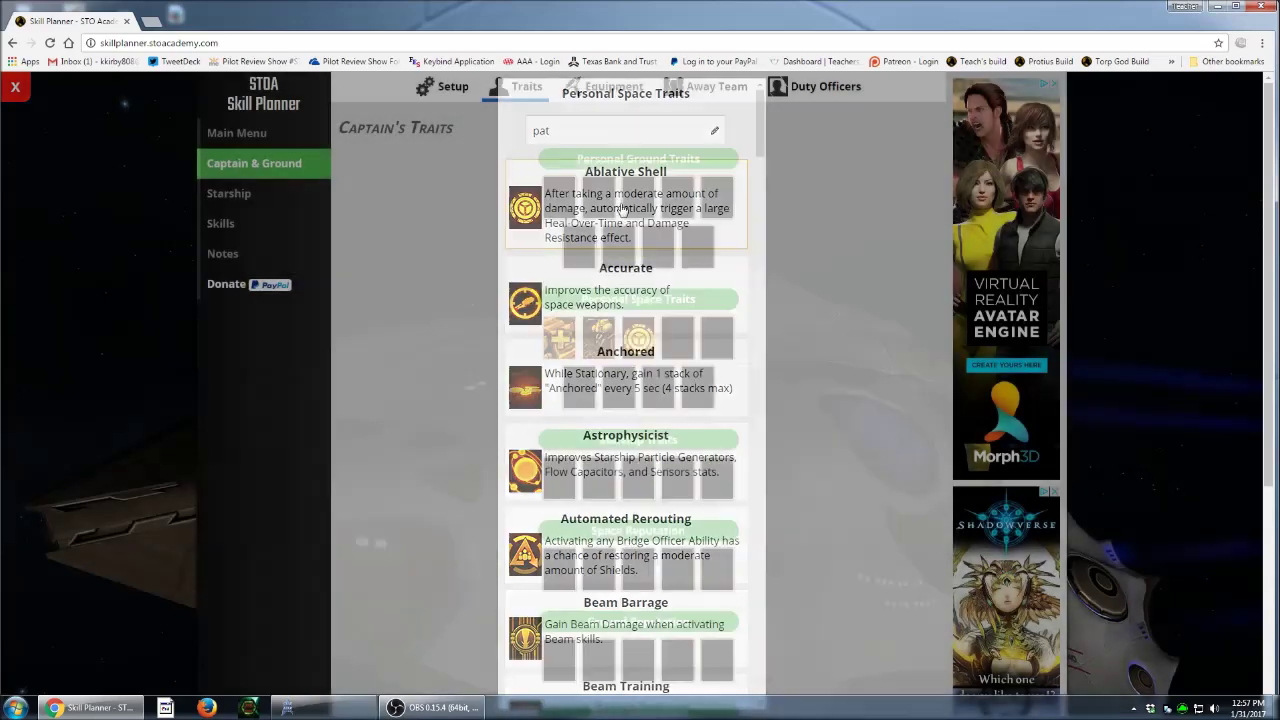
pyautogui.click(682, 339)
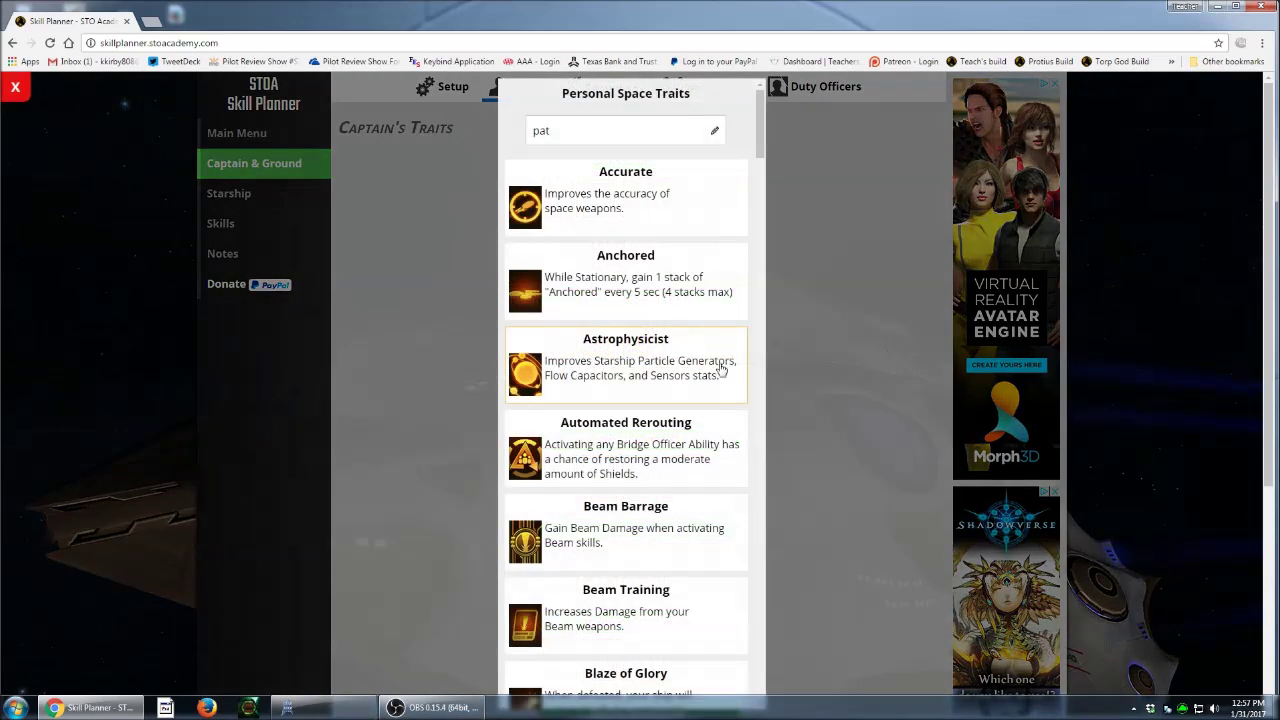
pyautogui.click(600, 287)
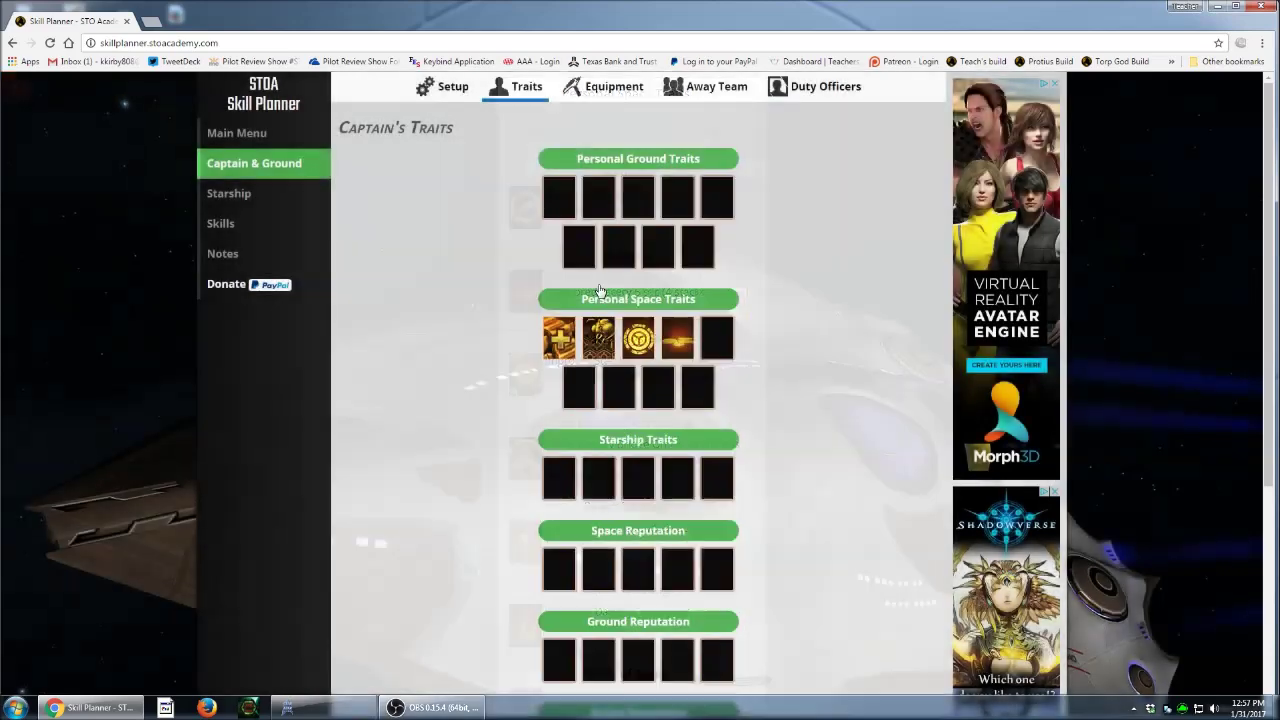
# - Assign Beam Barrage to the fifth personal space trait slot and Beam Training to the sixth
pyautogui.click(719, 336)
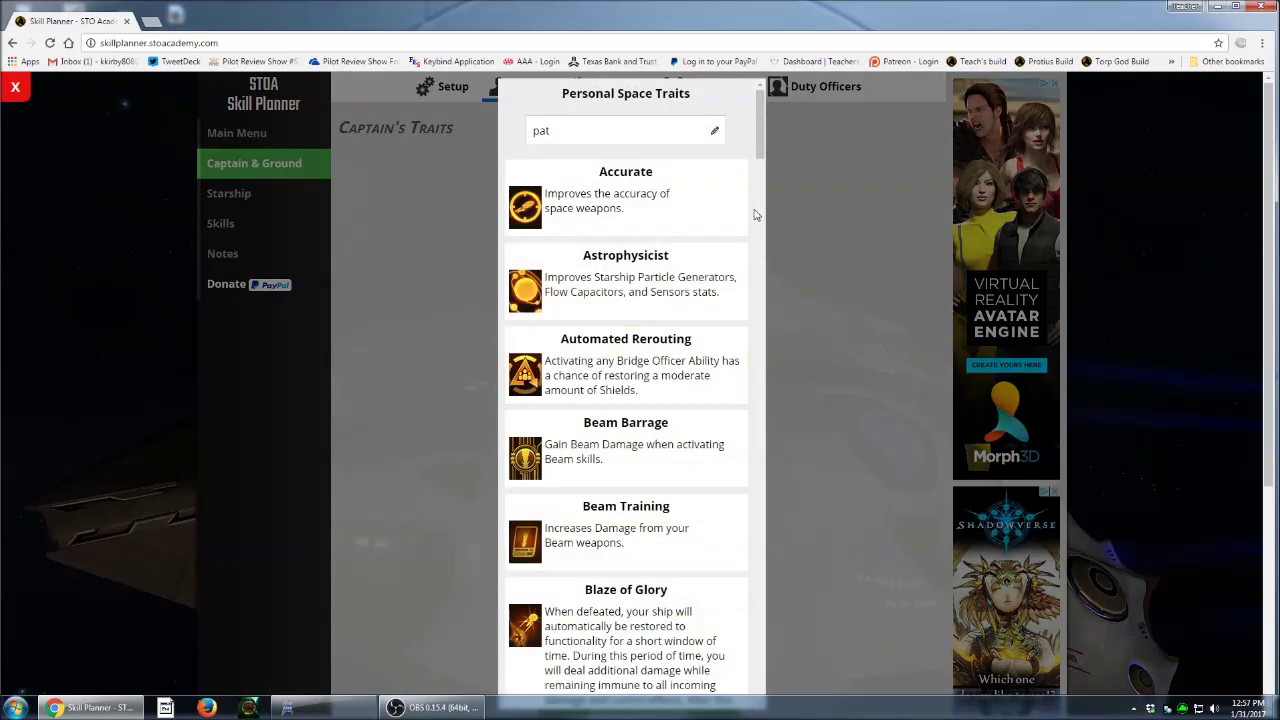
pyautogui.click(618, 457)
pyautogui.click(587, 393)
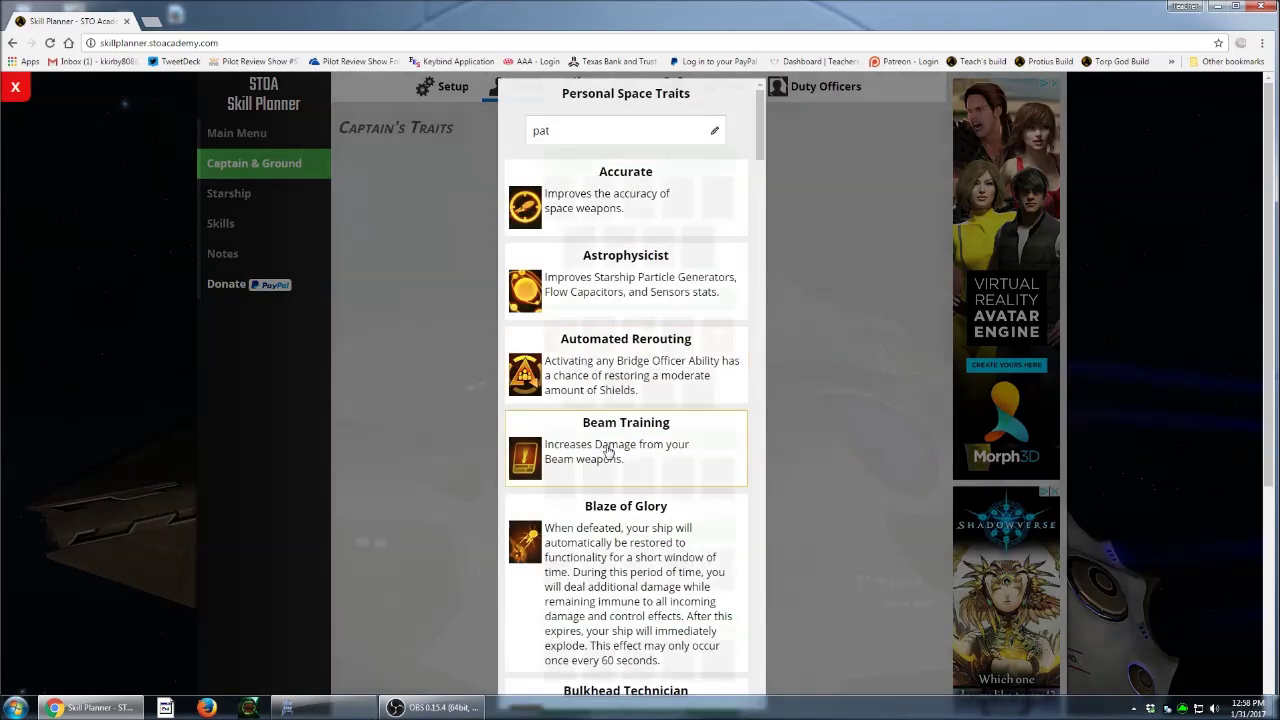
pyautogui.click(607, 452)
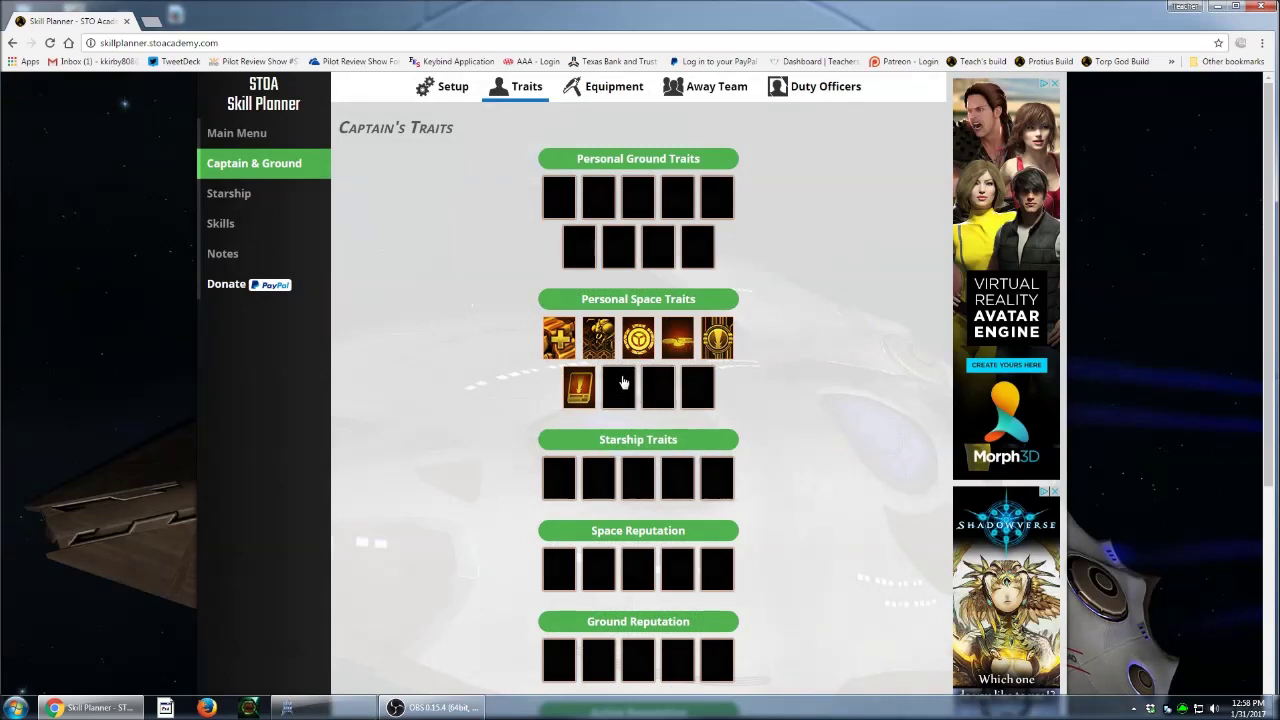
# - Assign Bulkhead Technician to the seventh personal space trait slot
pyautogui.click(628, 388)
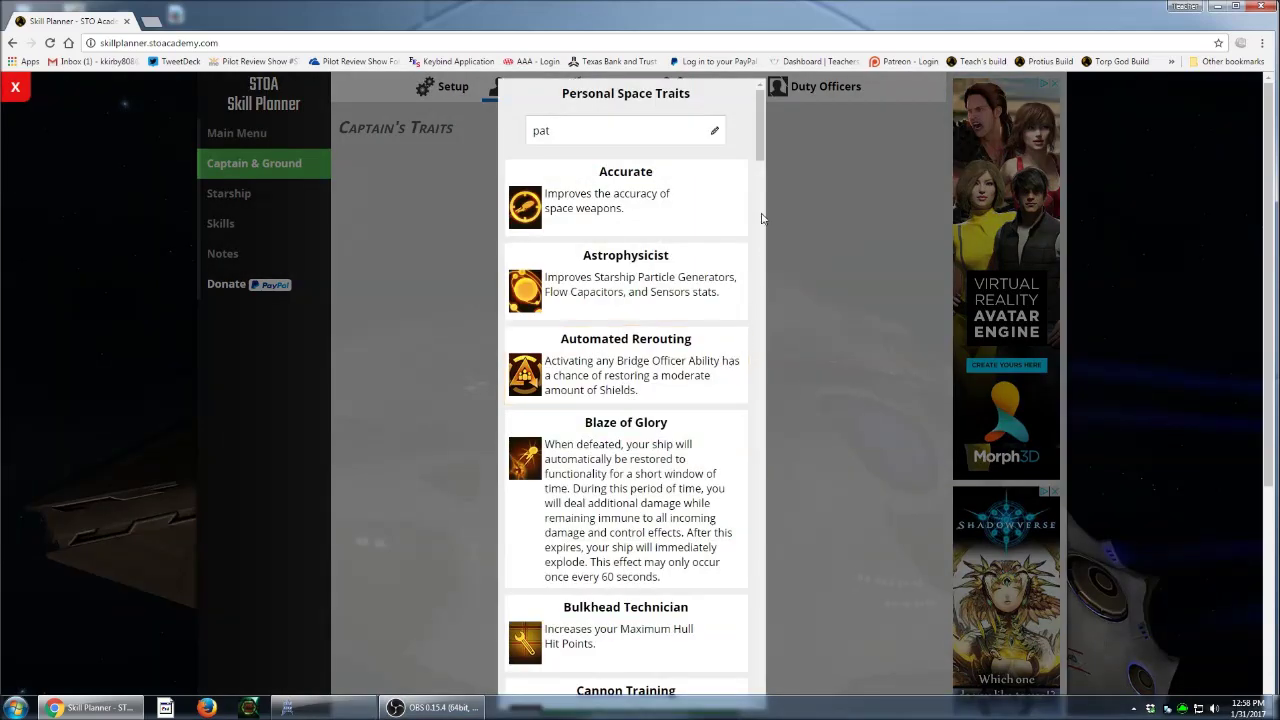
pyautogui.scroll(-3, 676, 258)
pyautogui.click(571, 309)
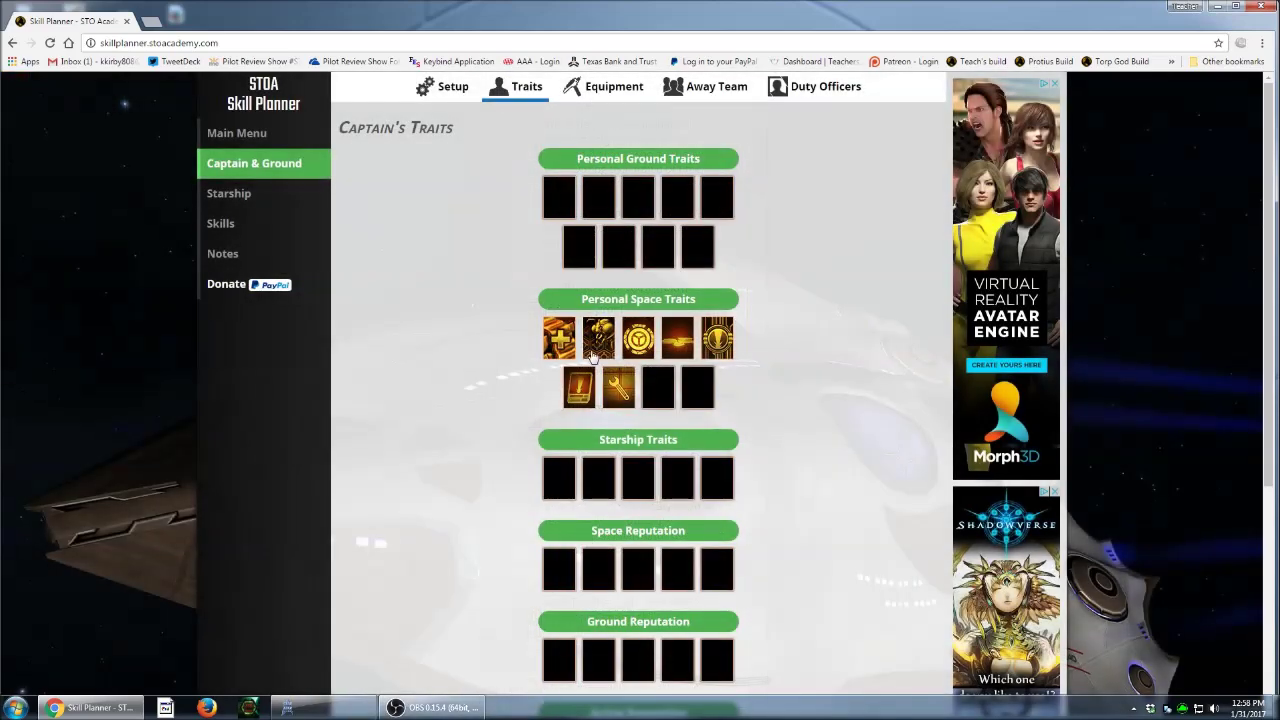
# - Search the personal space traits for "flee" and assign Fleet Coordinator to the eighth slot
pyautogui.click(659, 395)
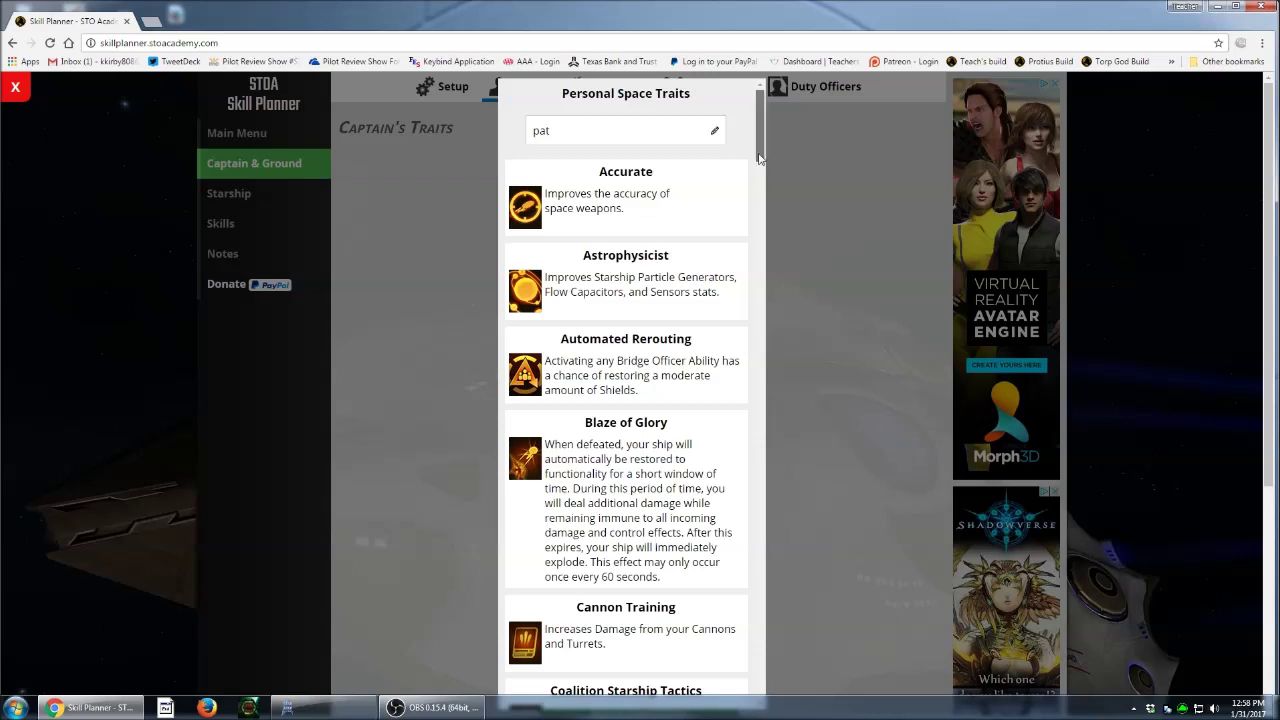
pyautogui.click(598, 124)
pyautogui.doubleClick(579, 128)
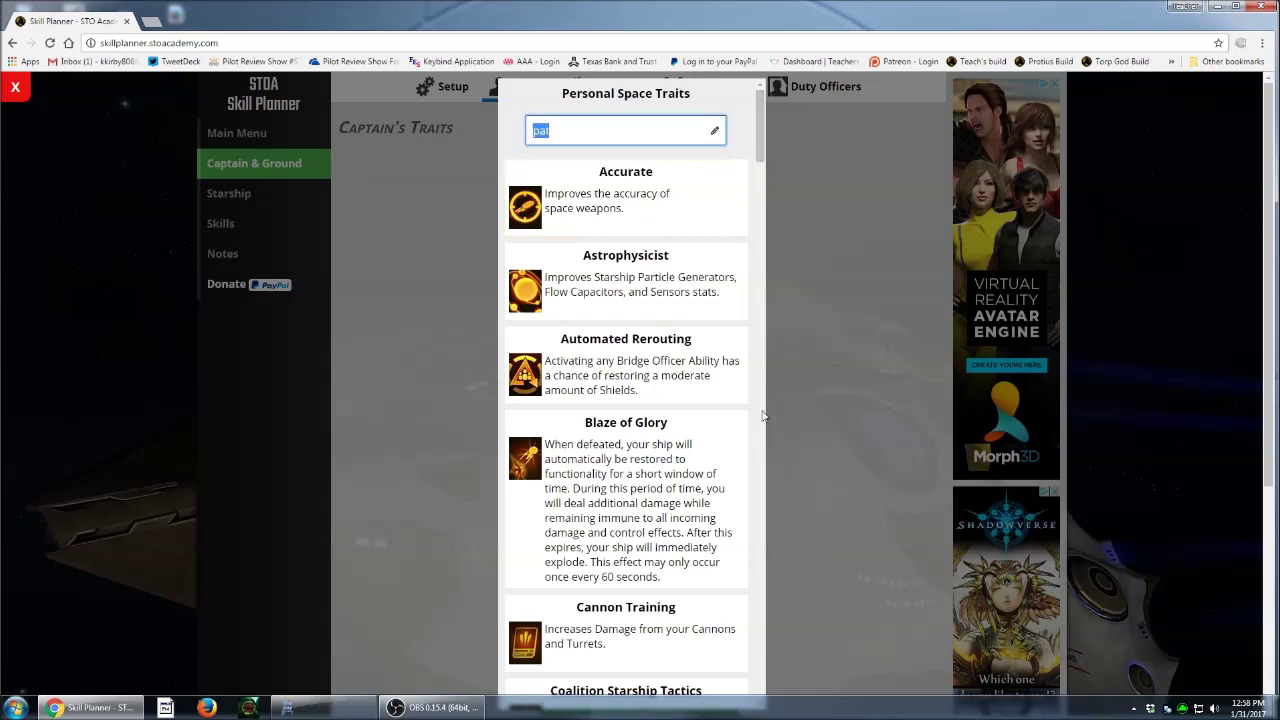
pyautogui.moveTo(767, 157)
pyautogui.mouseDown()
pyautogui.moveTo(761, 144)
pyautogui.moveTo(759, 267)
pyautogui.moveTo(760, 140)
pyautogui.mouseUp()
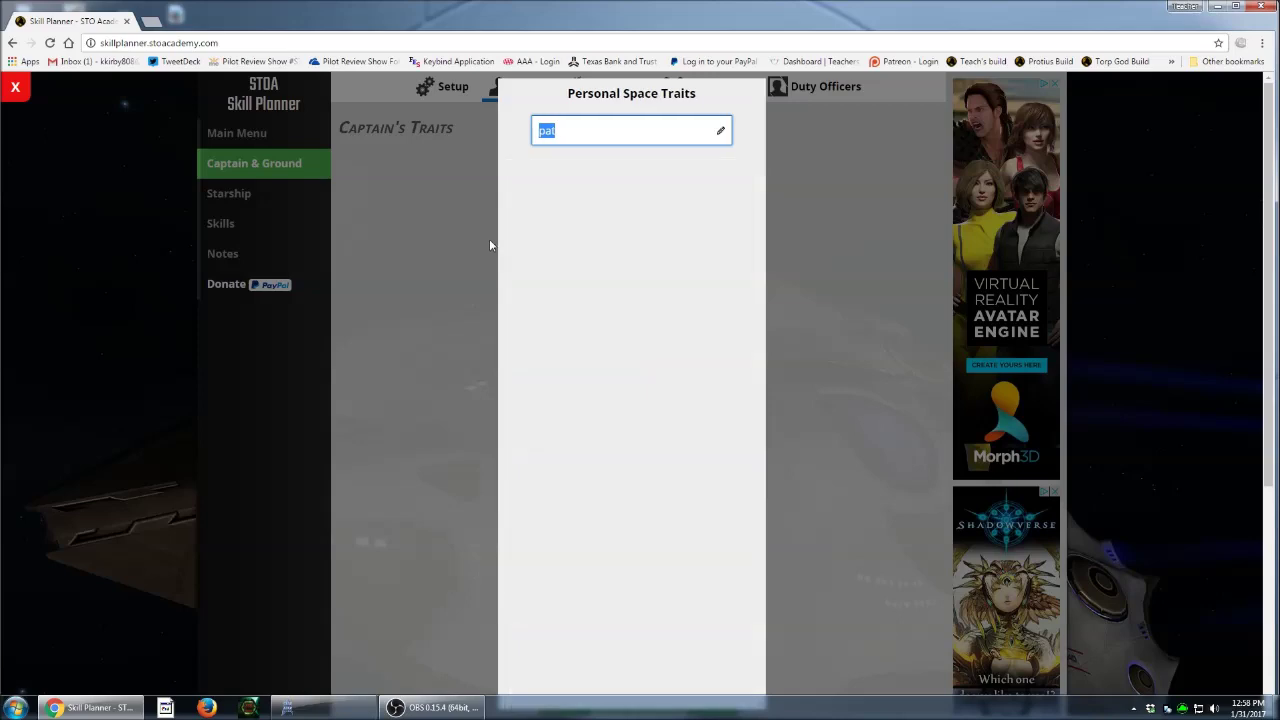
pyautogui.press('BackSpace')
pyautogui.write('flee')
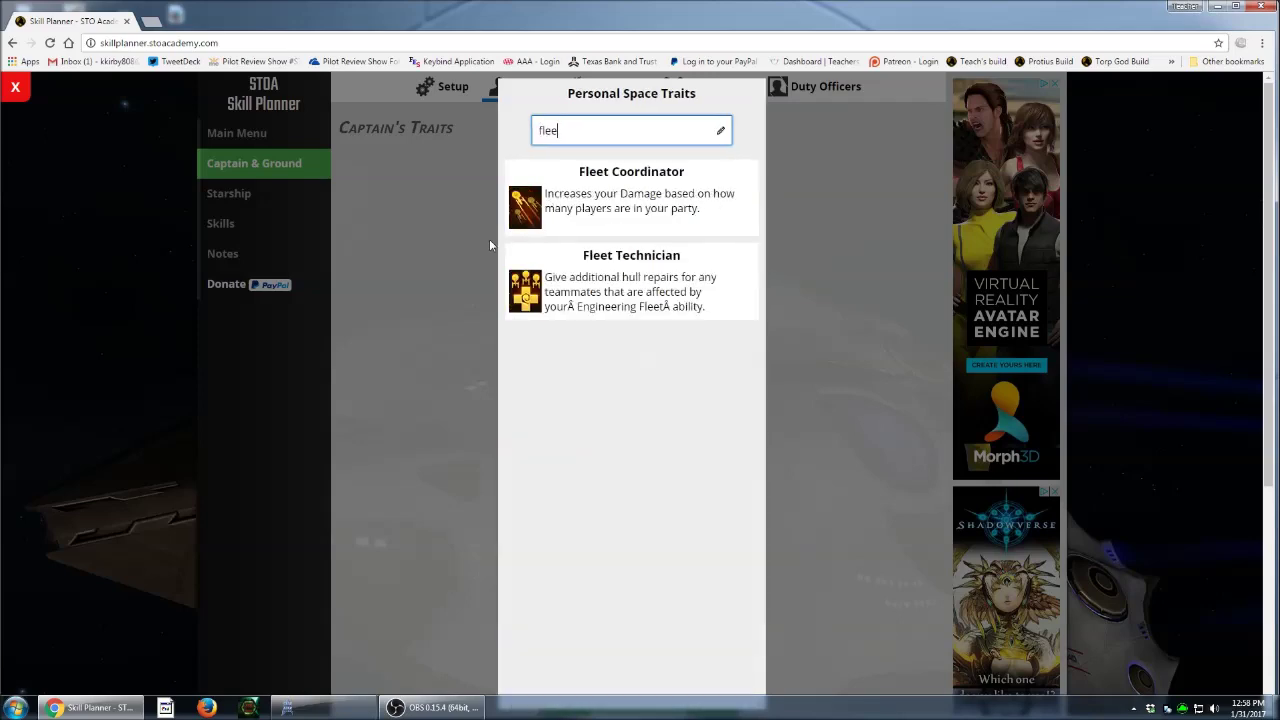
pyautogui.click(623, 212)
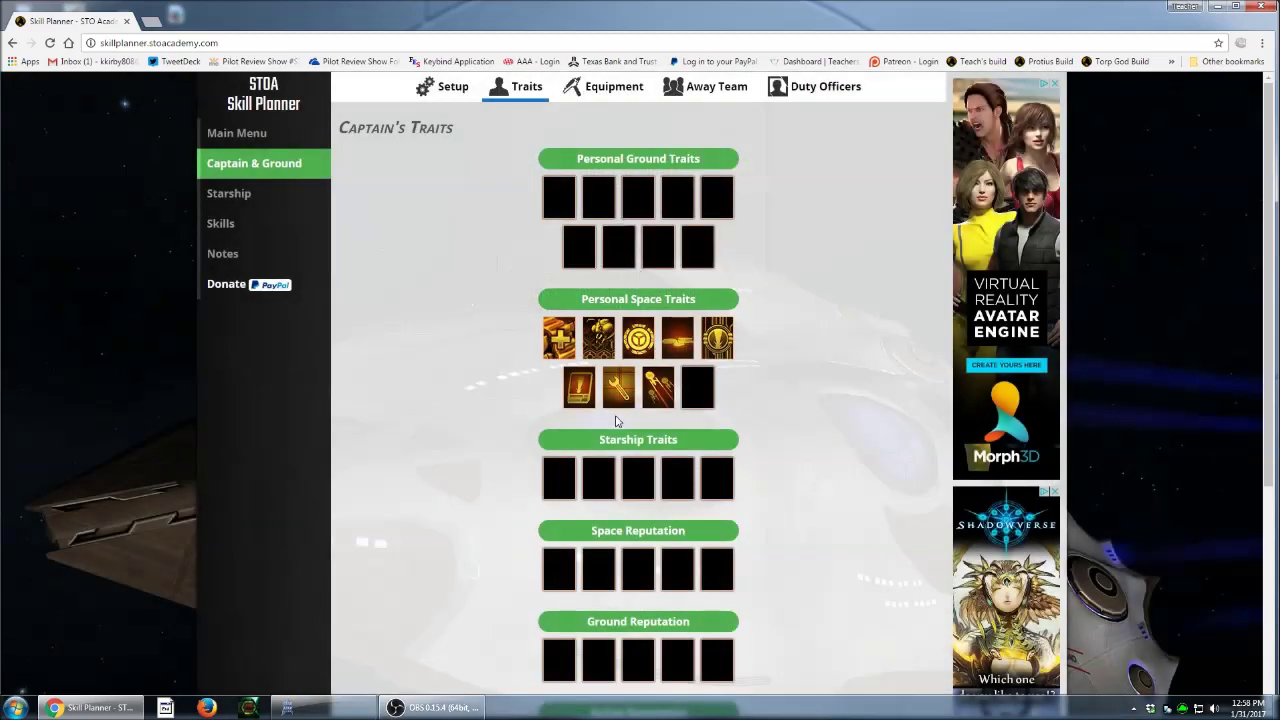
# - Search the personal space traits for "point" and assign Point Blank Shot to the ninth slot
pyautogui.click(697, 387)
pyautogui.doubleClick(575, 137)
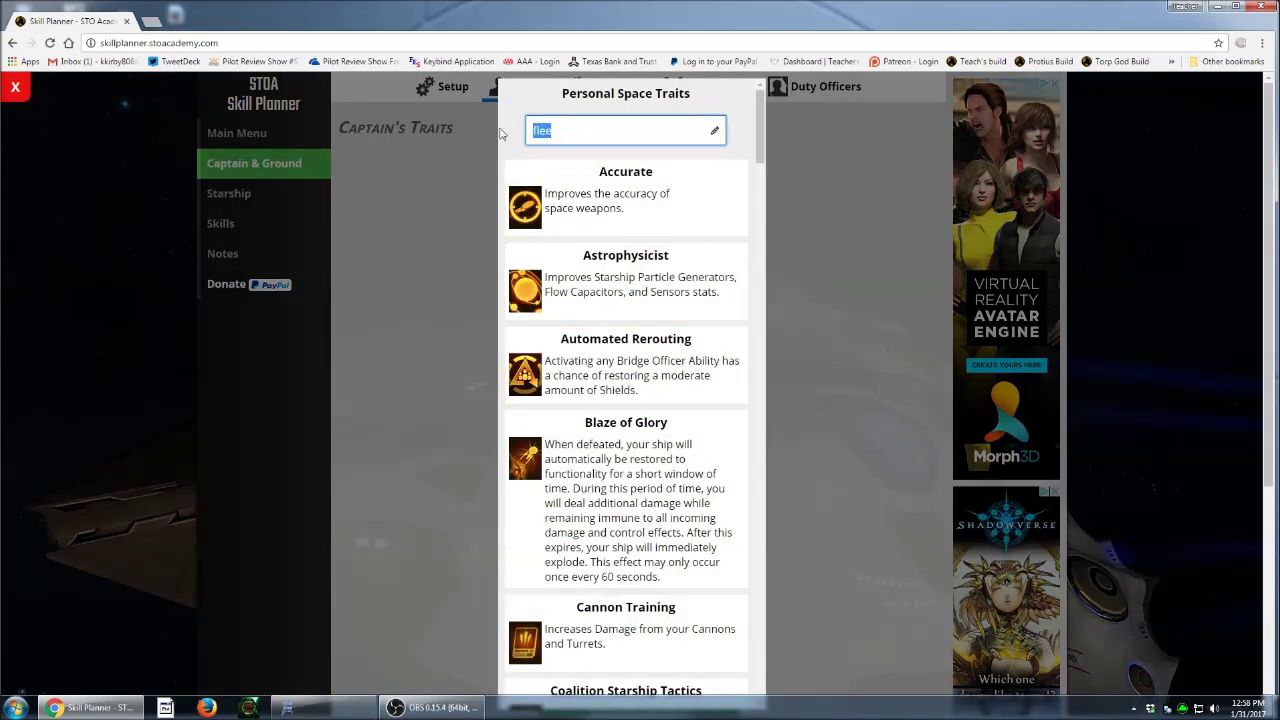
pyautogui.write('point')
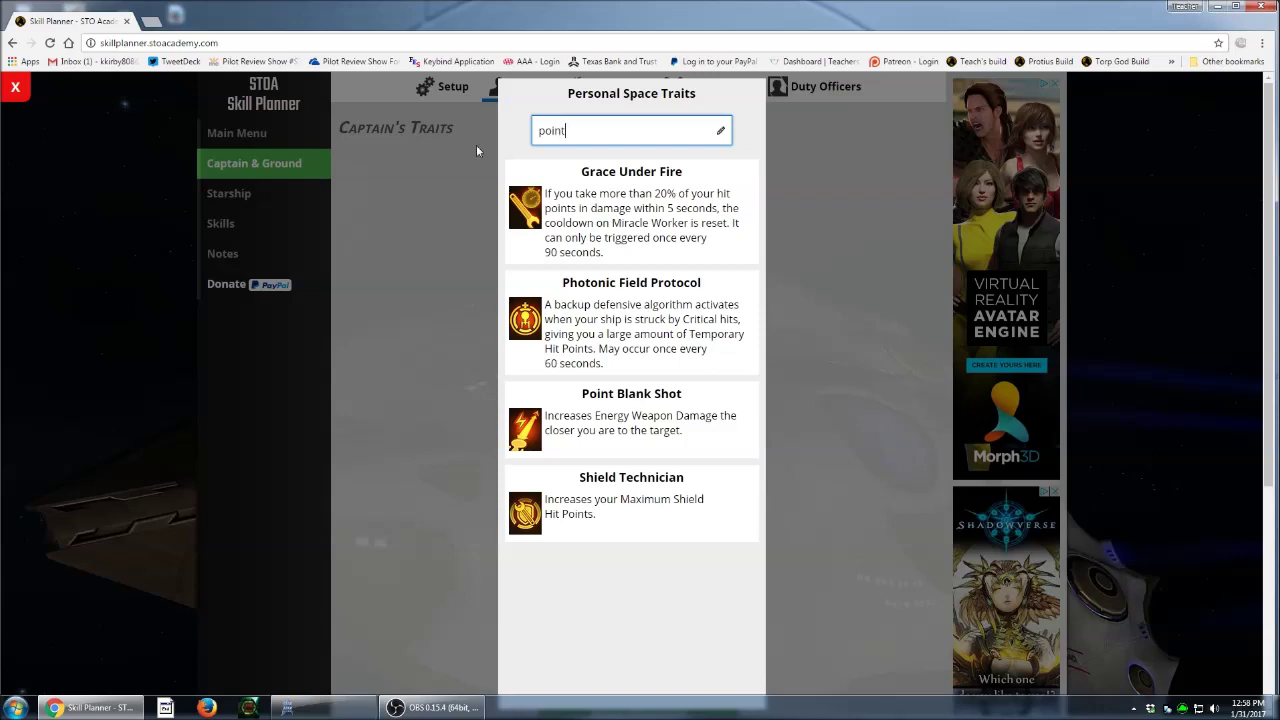
pyautogui.click(641, 405)
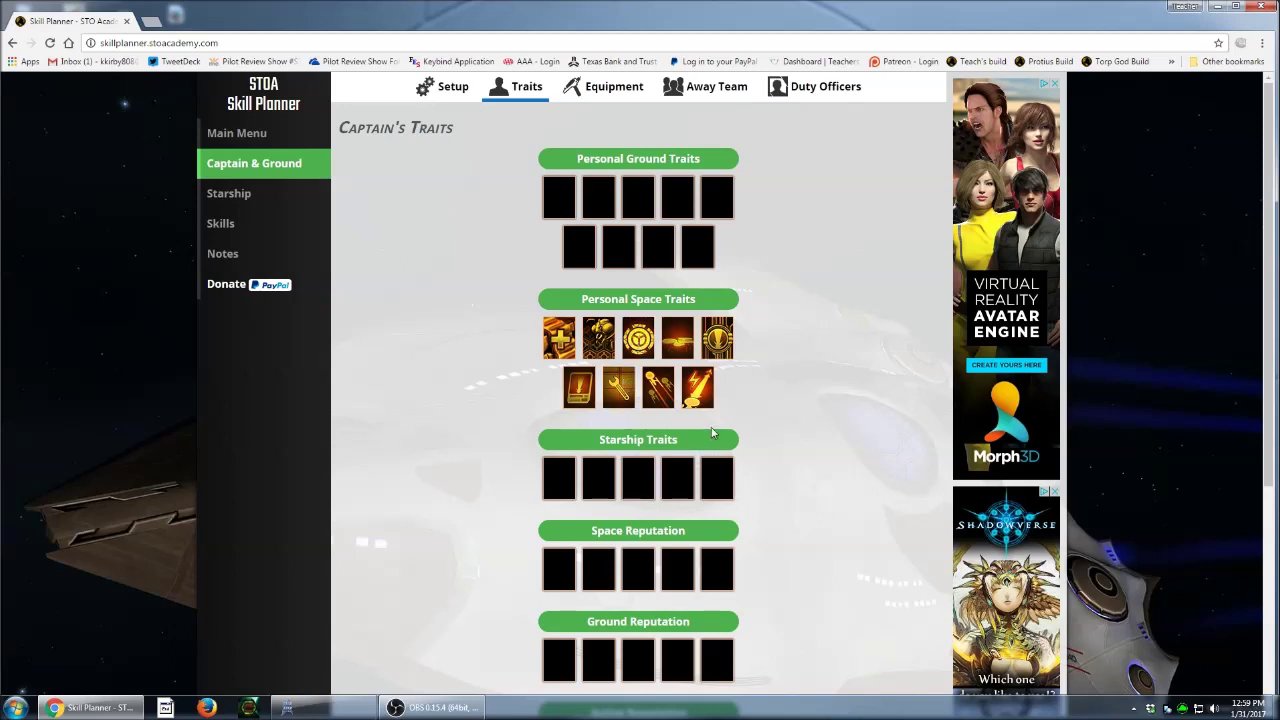
# - Assign All Hands on Deck to the first starship trait slot
pyautogui.scroll(-1, 759, 465)
pyautogui.scroll(-1, 786, 263)
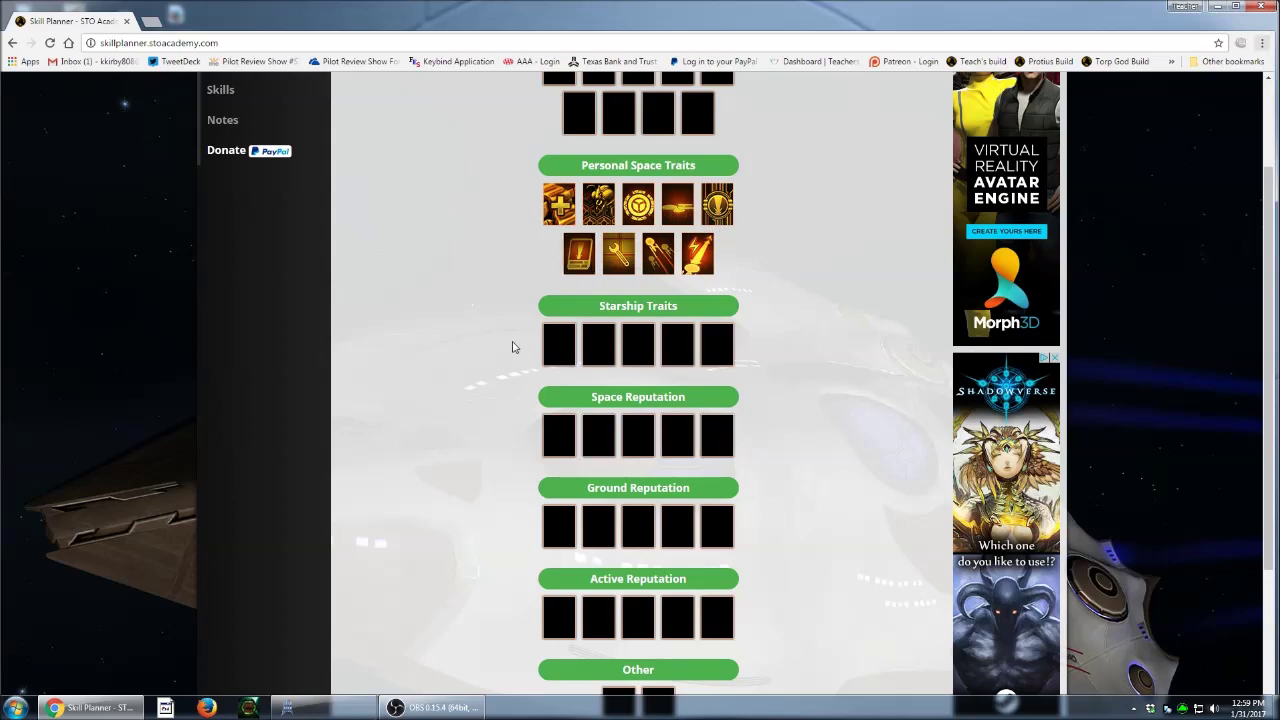
pyautogui.click(559, 341)
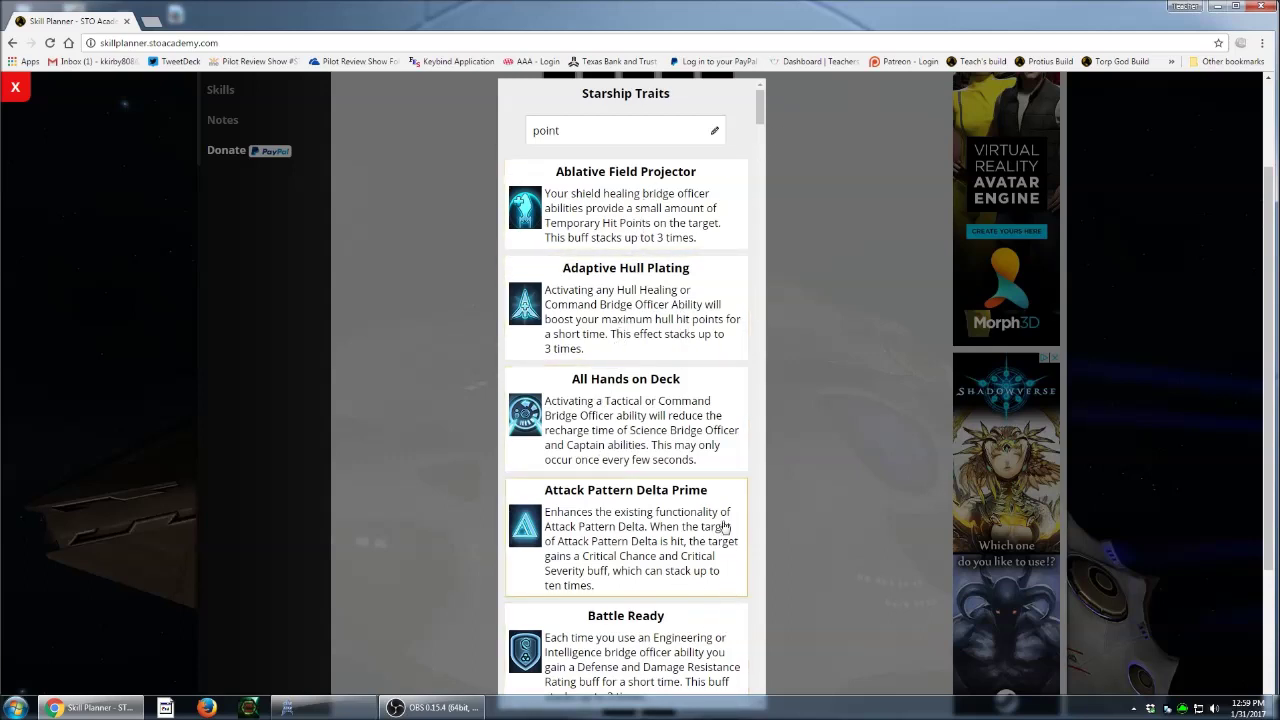
pyautogui.click(632, 423)
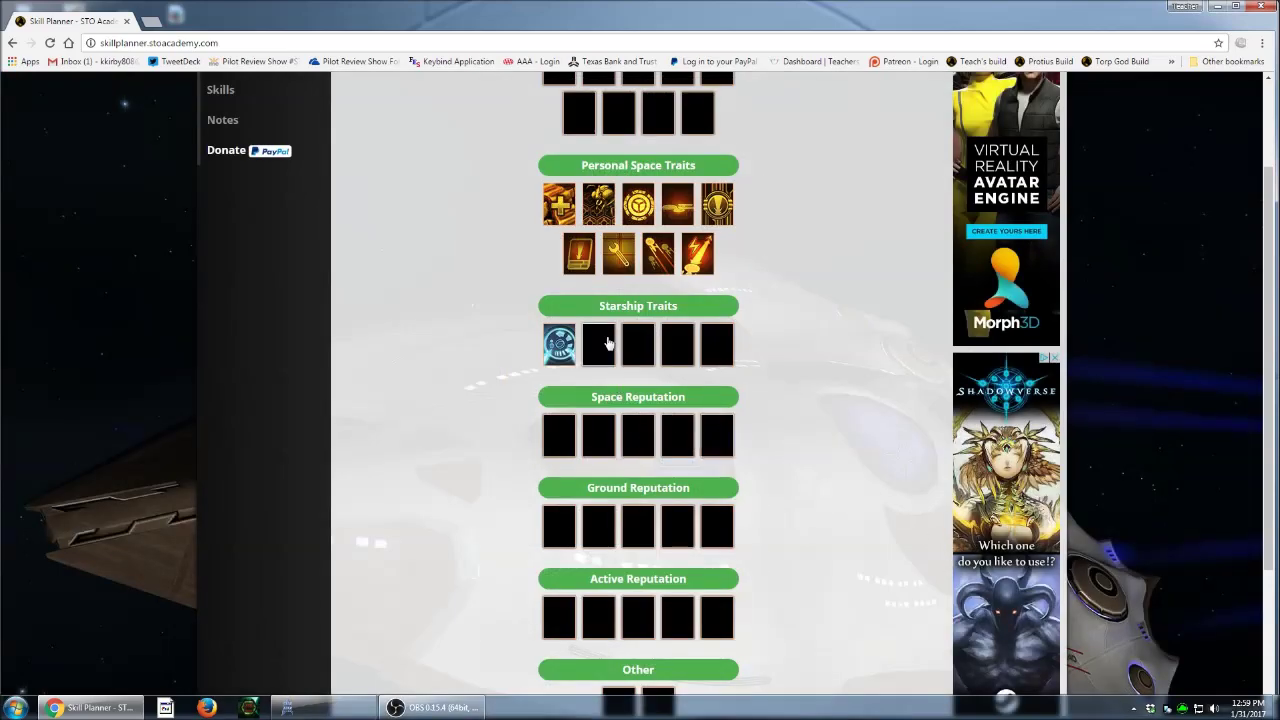
# - Search the starship traits for "emergency" to assign Emergency Weapon Cycle to the second slot, and assign Battle Ready to the third
pyautogui.click(600, 346)
pyautogui.click(655, 122)
pyautogui.moveTo(633, 132); pyautogui.dragTo(542, 134)
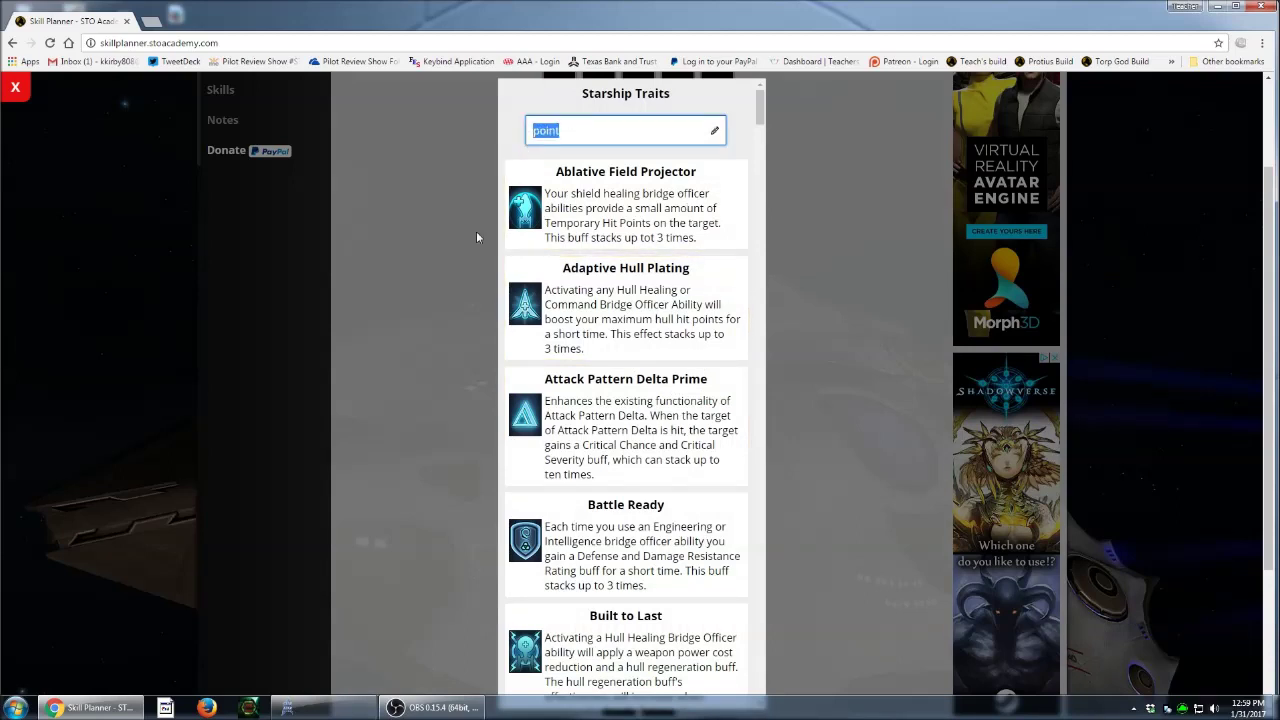
pyautogui.write('eme')
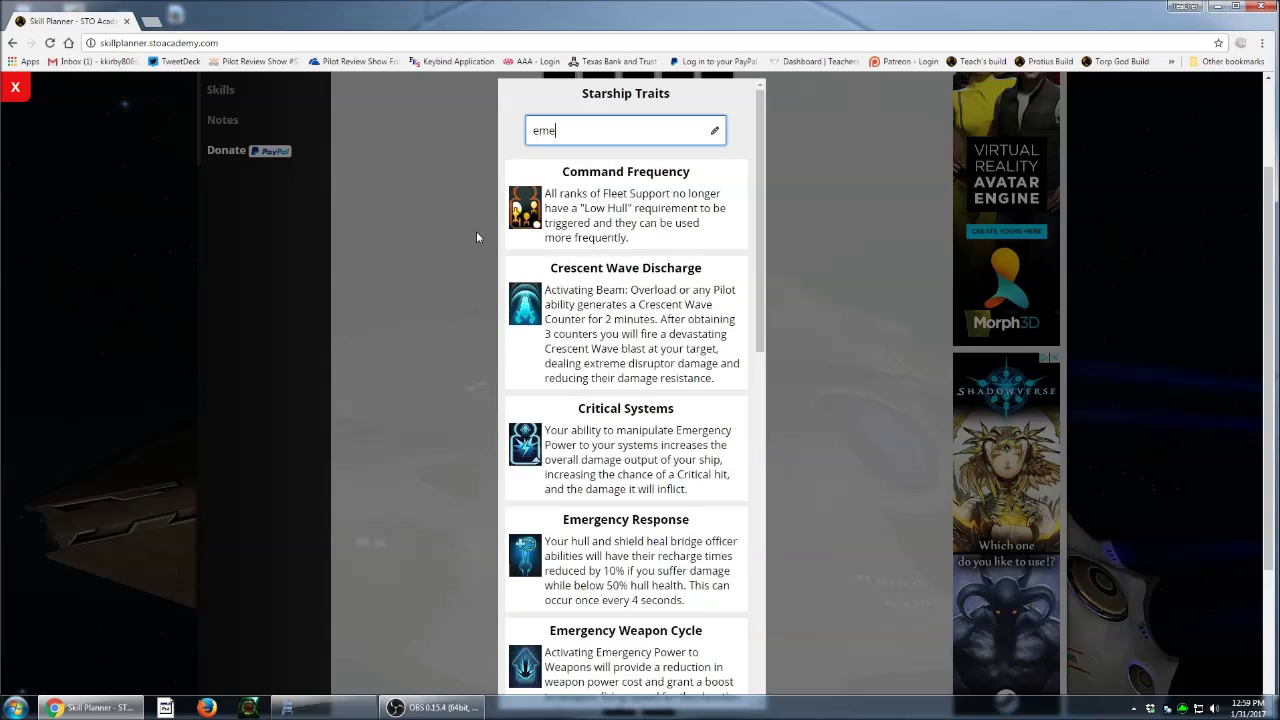
pyautogui.write('rgency')
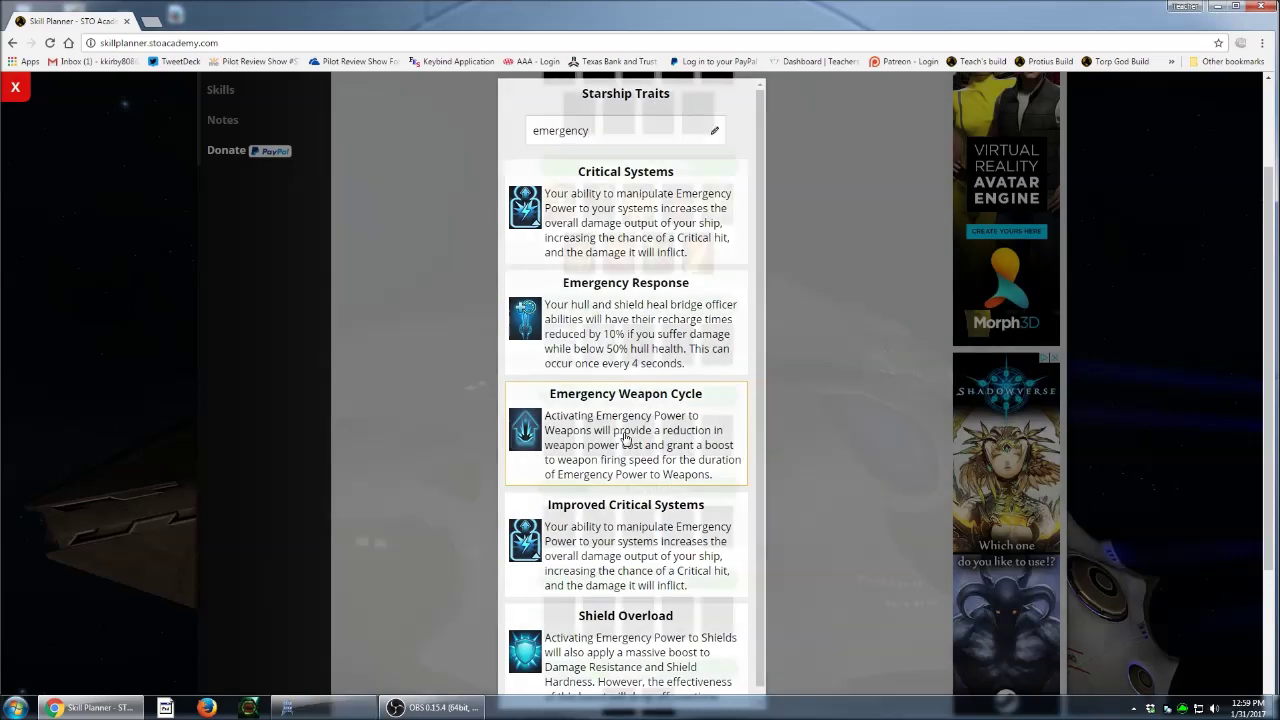
pyautogui.click(625, 437)
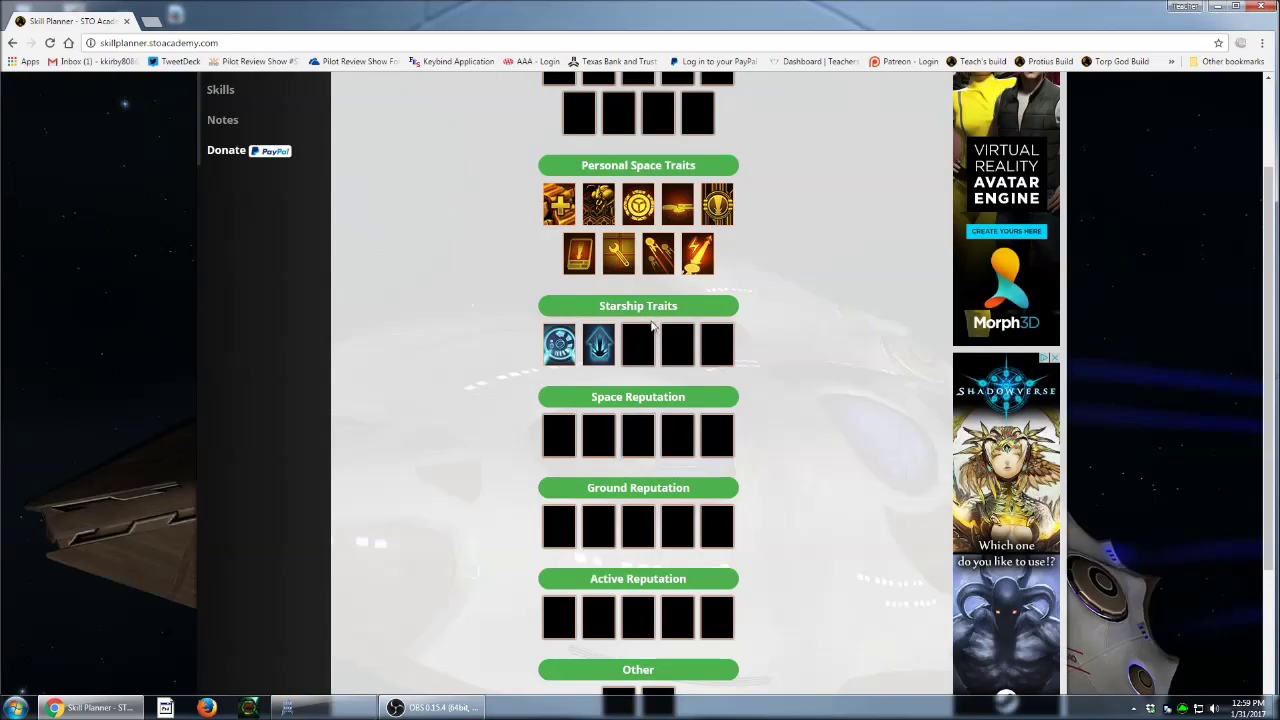
pyautogui.click(636, 349)
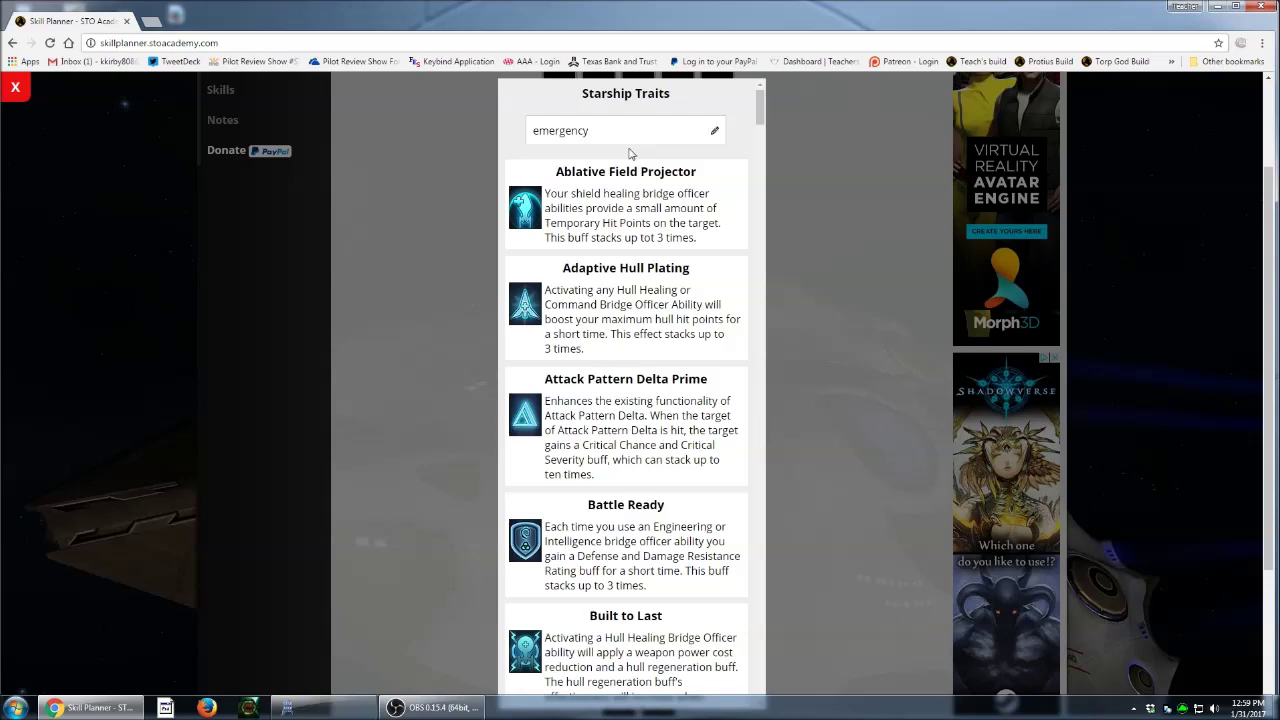
pyautogui.click(662, 566)
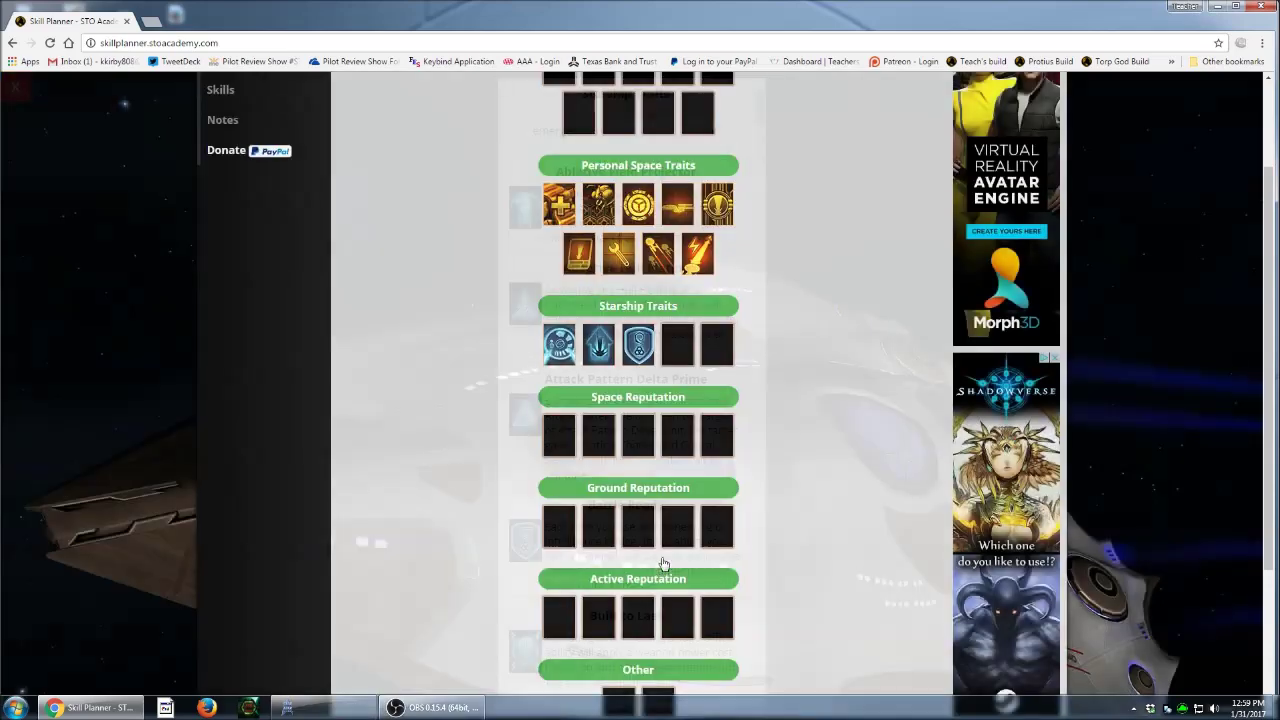
# - Search the starship traits for "improved crit" and assign Improved Critical Systems to the fourth slot
pyautogui.click(677, 345)
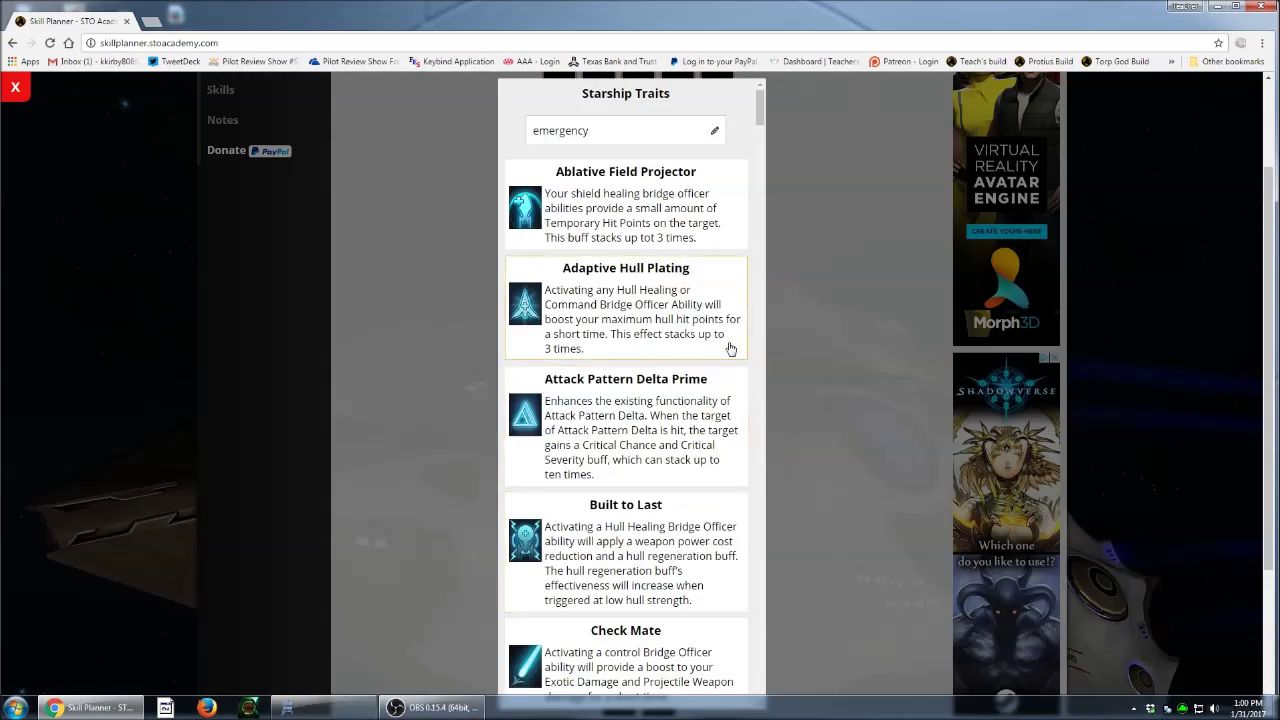
pyautogui.click(646, 134)
pyautogui.moveTo(586, 131); pyautogui.dragTo(510, 130)
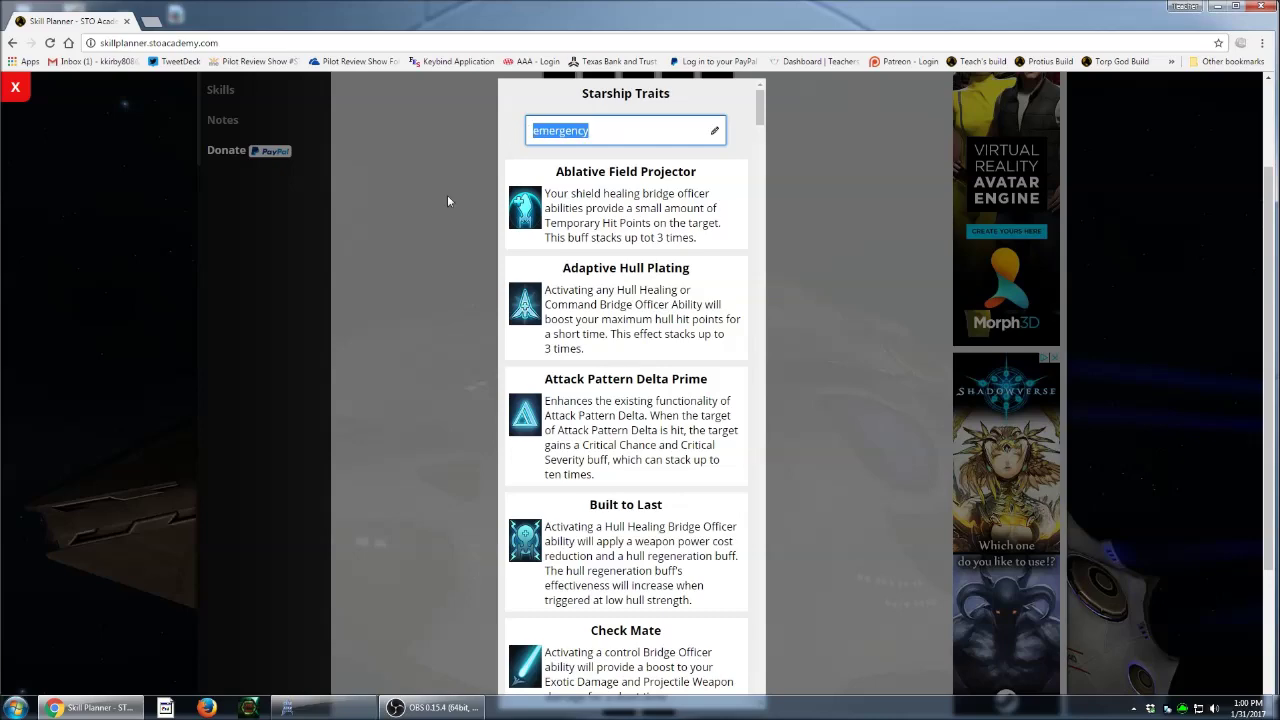
pyautogui.press('BackSpace')
pyautogui.write('imp')
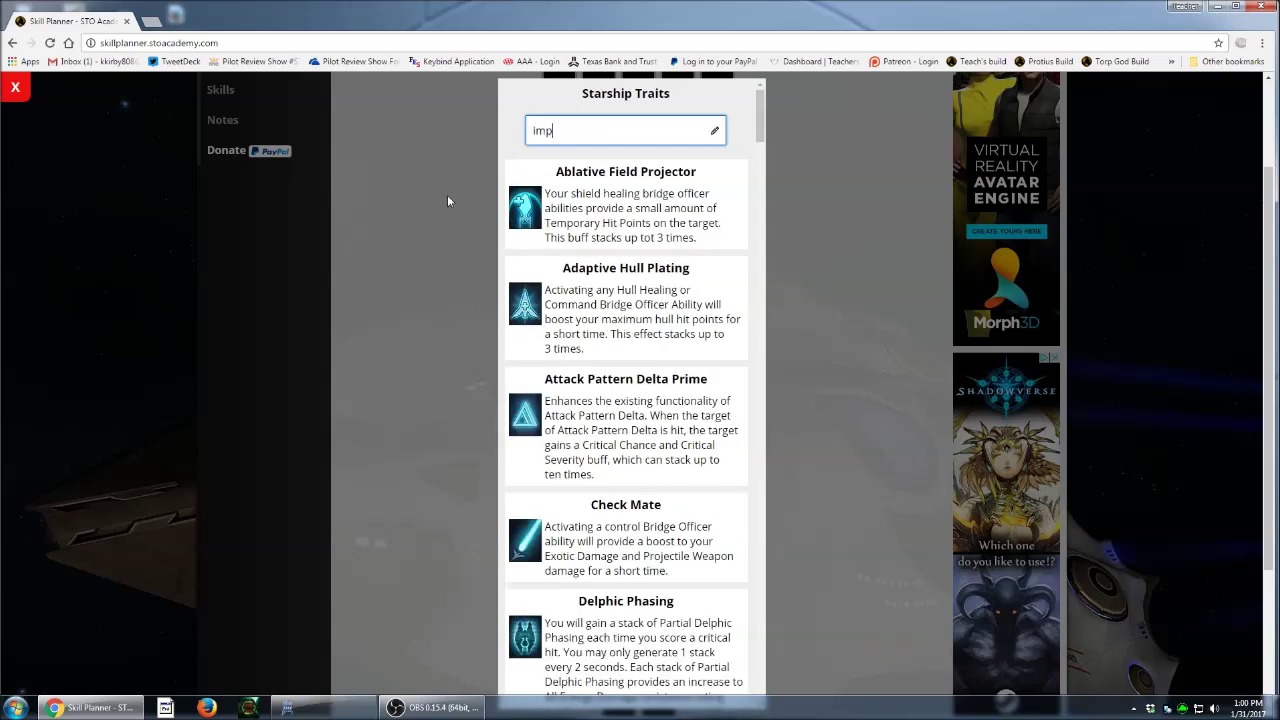
pyautogui.write('ro')
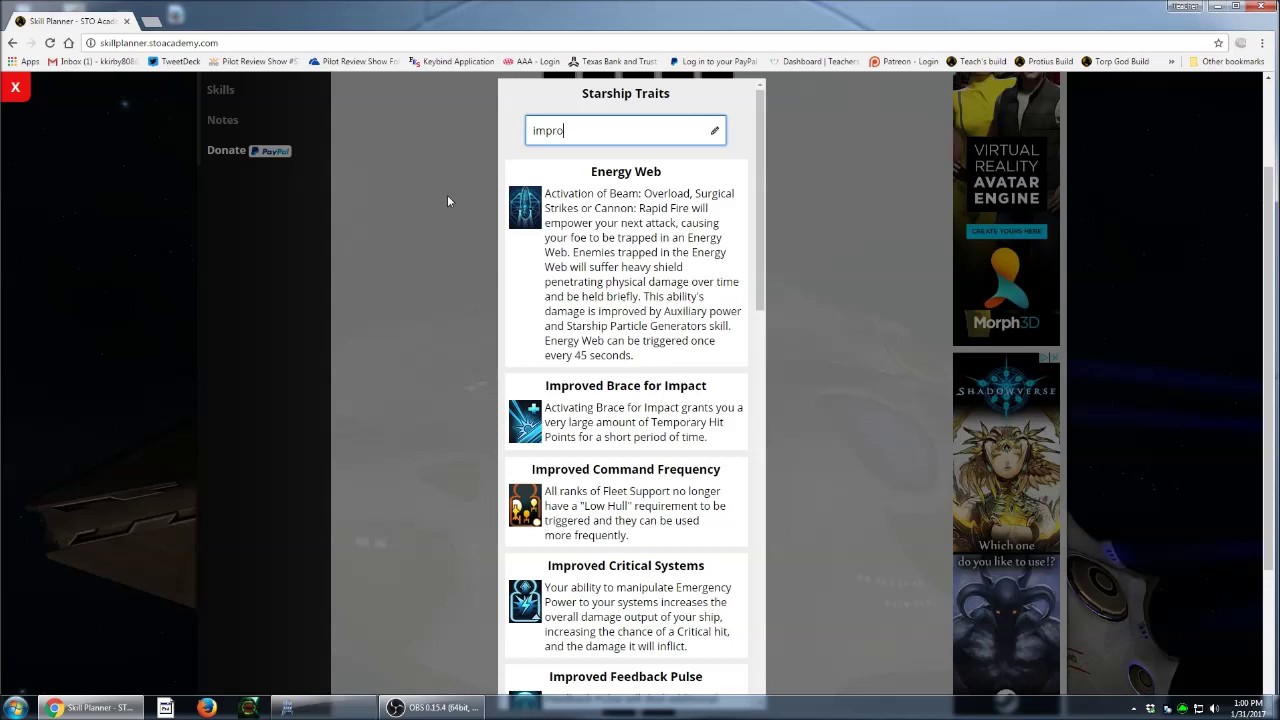
pyautogui.write('ved c')
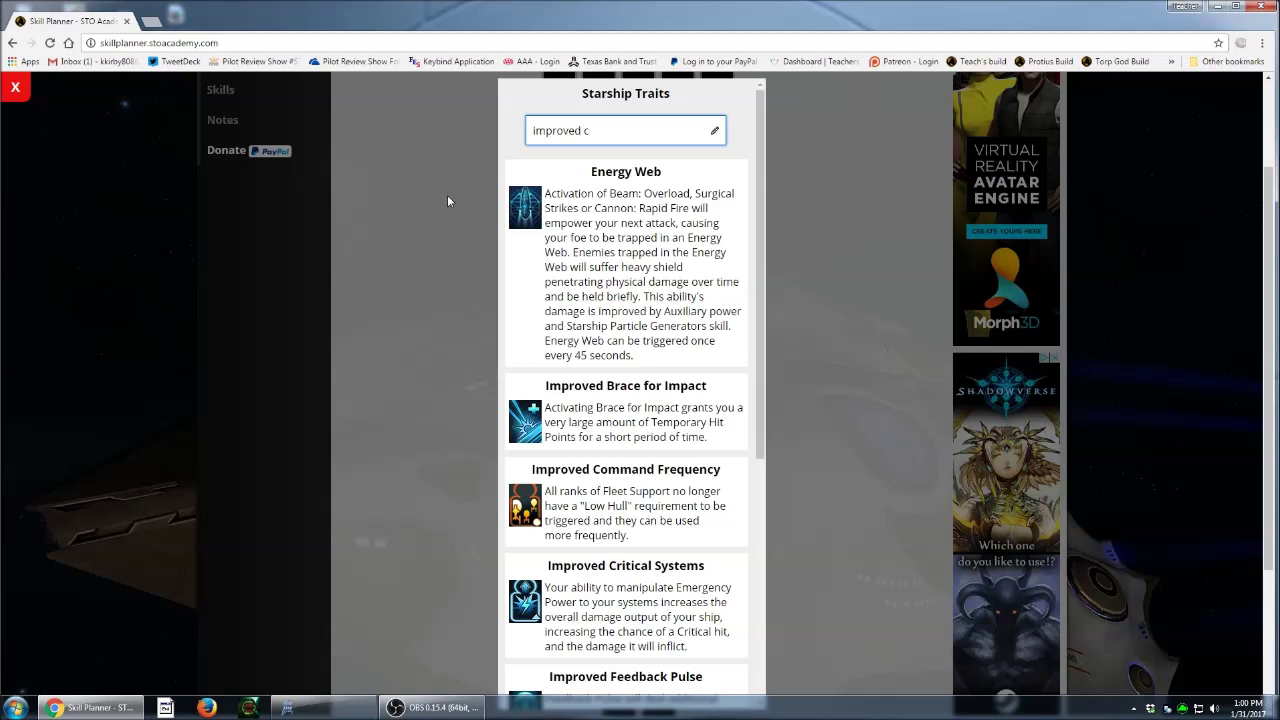
pyautogui.write('rit')
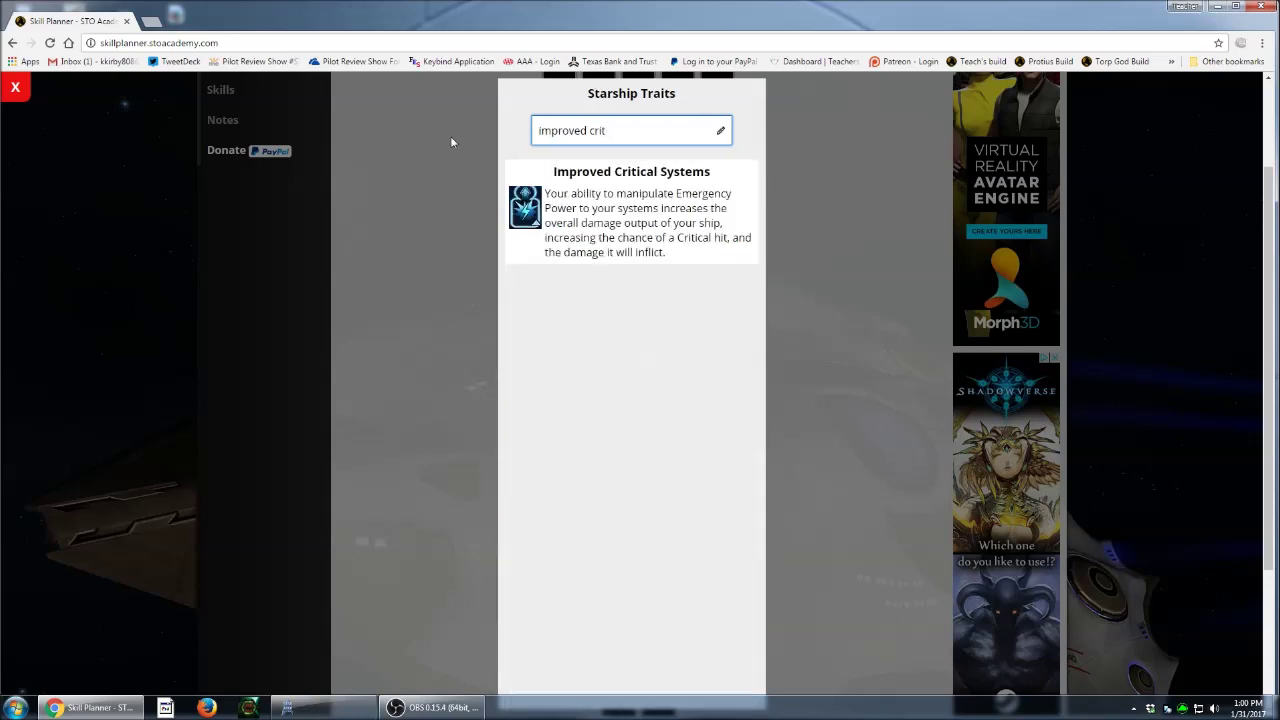
pyautogui.click(607, 220)
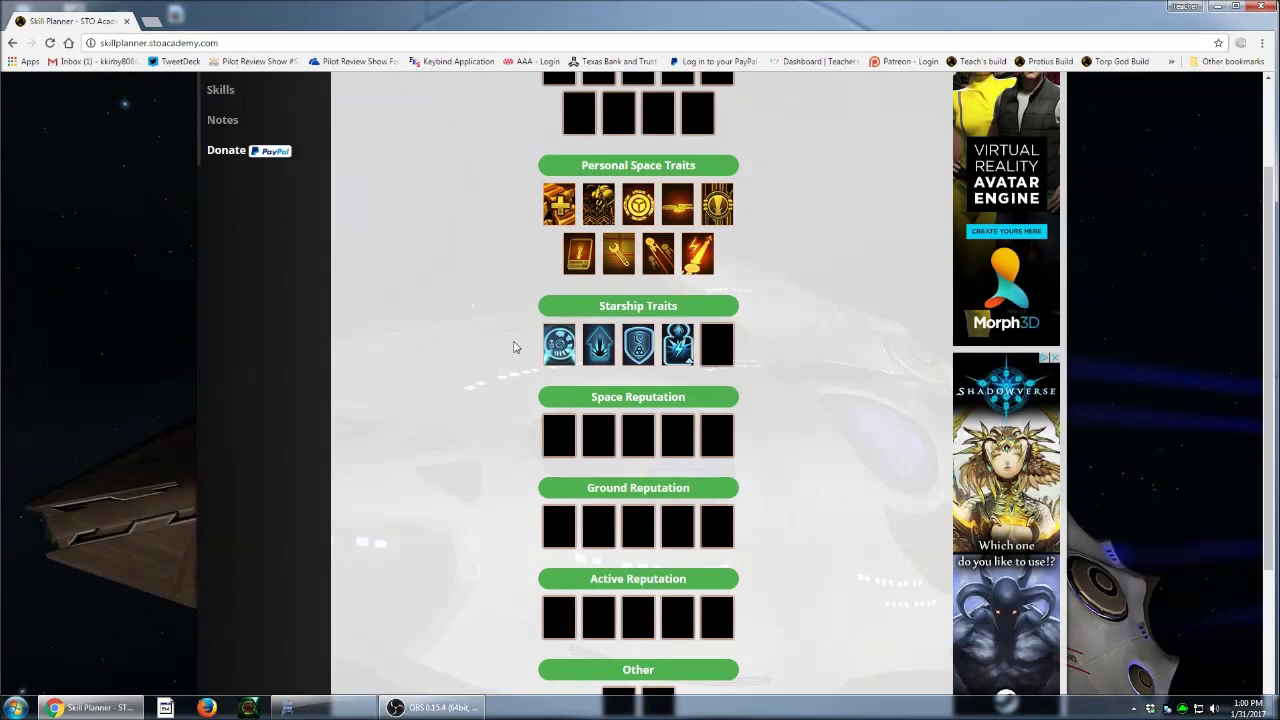
# - Assign Command Frequency to the fifth starship trait slot
pyautogui.click(716, 344)
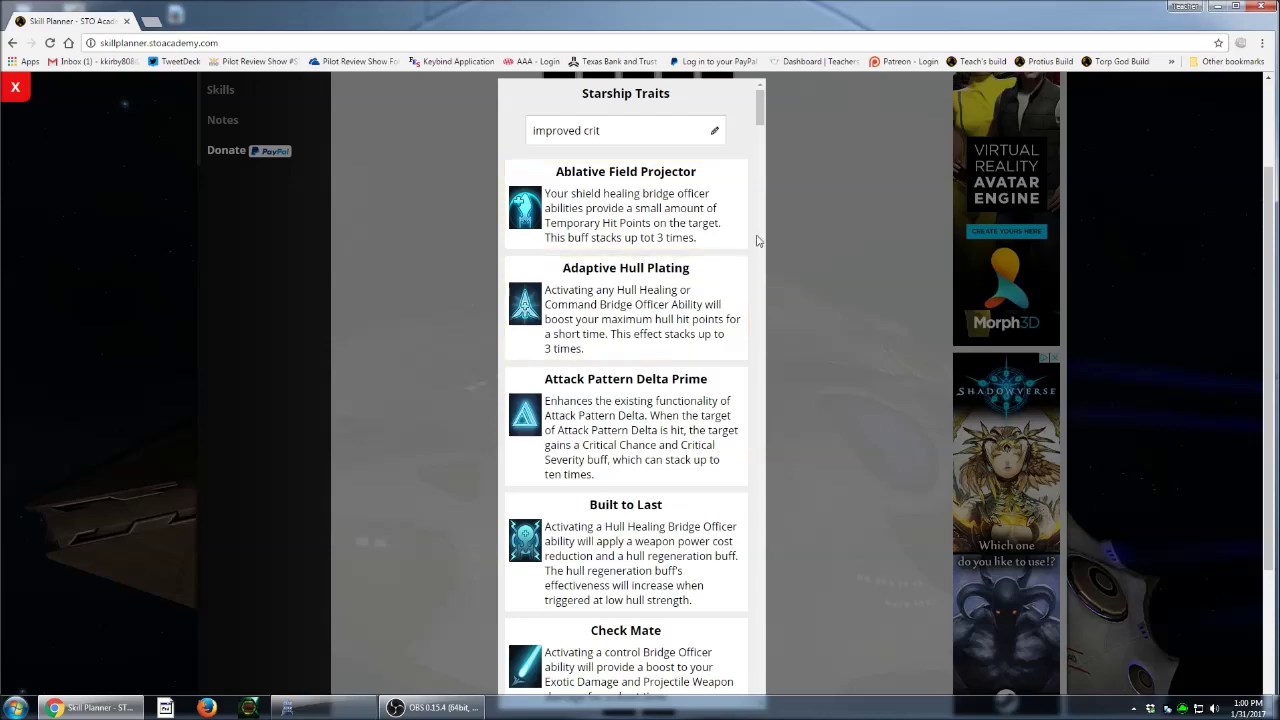
pyautogui.moveTo(757, 119); pyautogui.dragTo(768, 155)
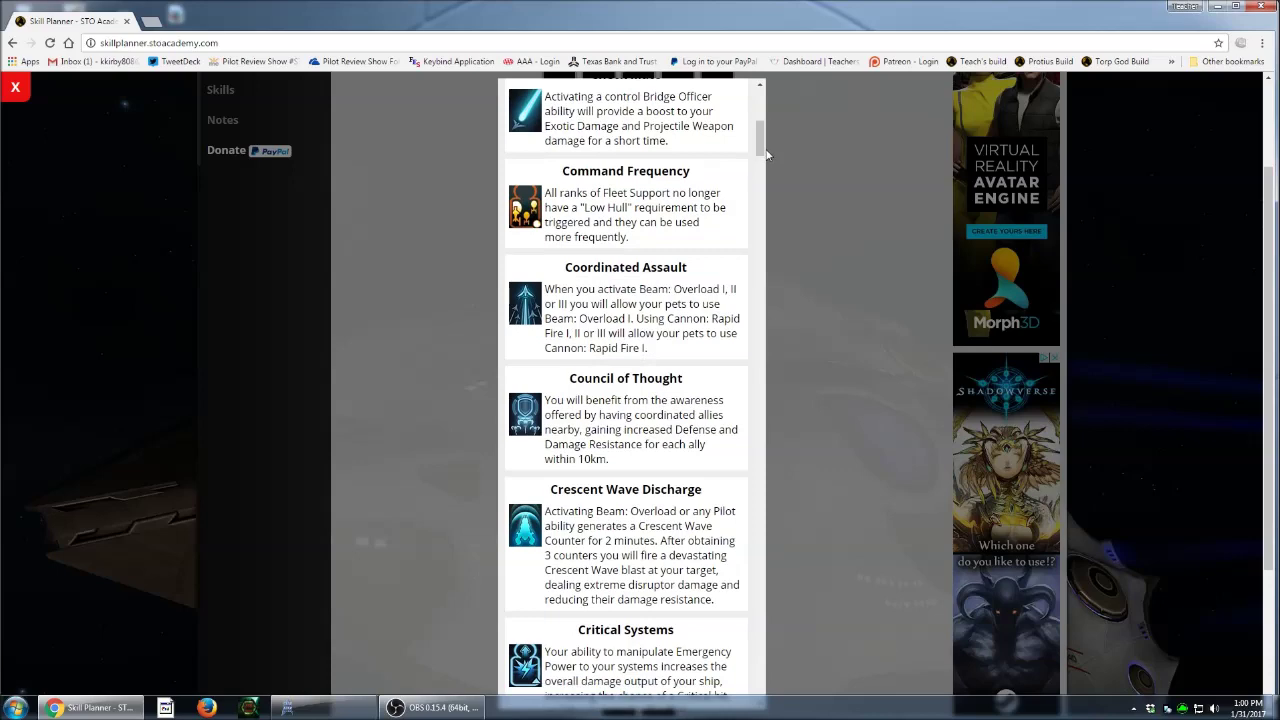
pyautogui.click(603, 213)
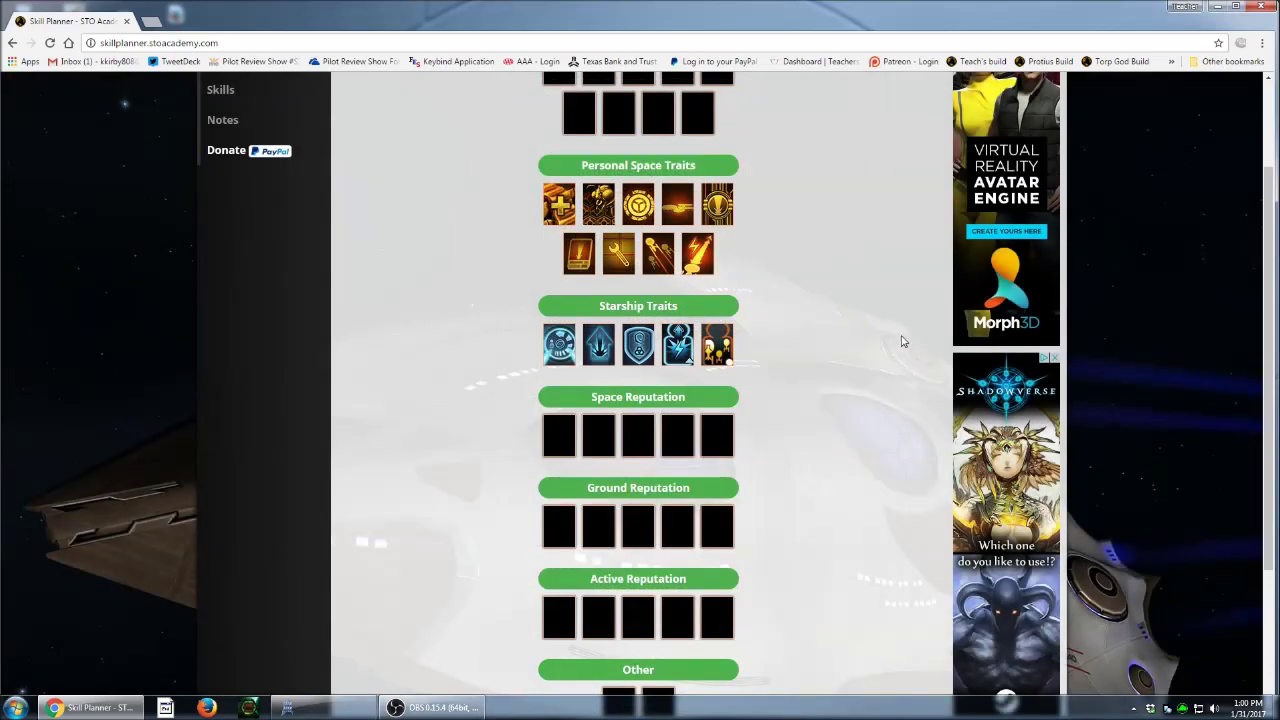
# - Assign Advanced Targeting Systems to the first space reputation trait slot
pyautogui.scroll(-1, 866, 429)
pyautogui.click(557, 297)
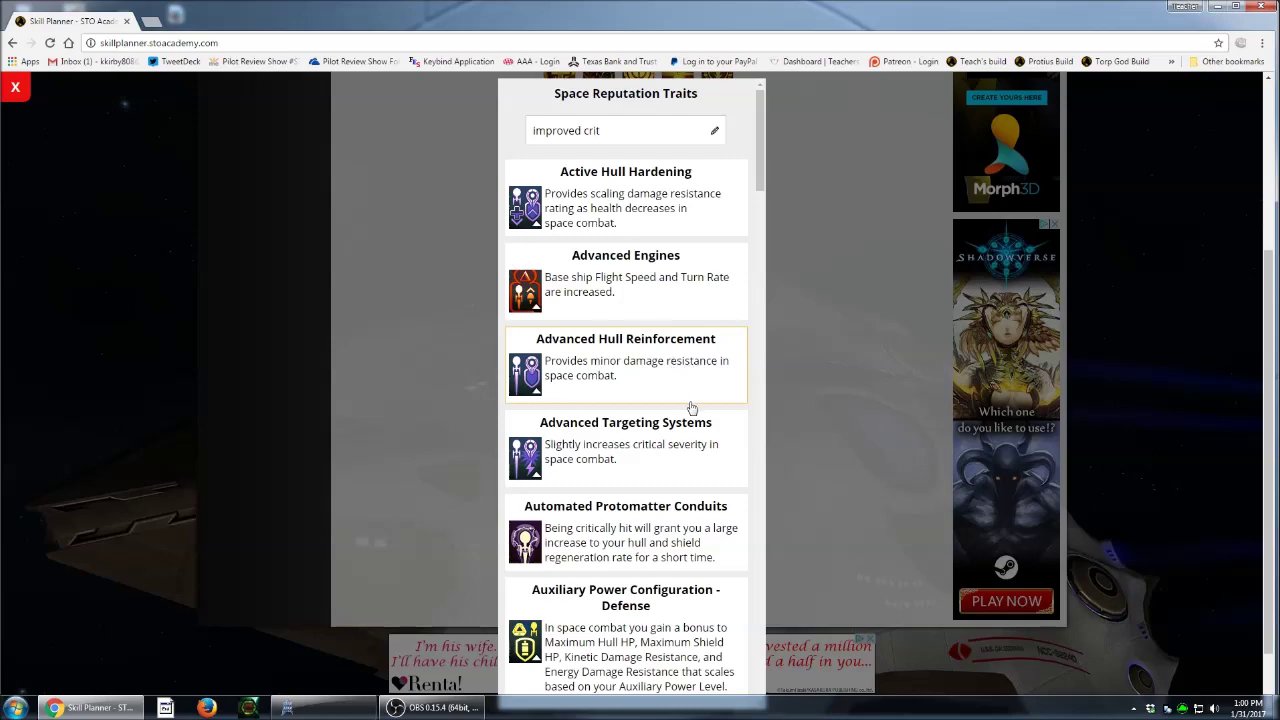
pyautogui.click(659, 462)
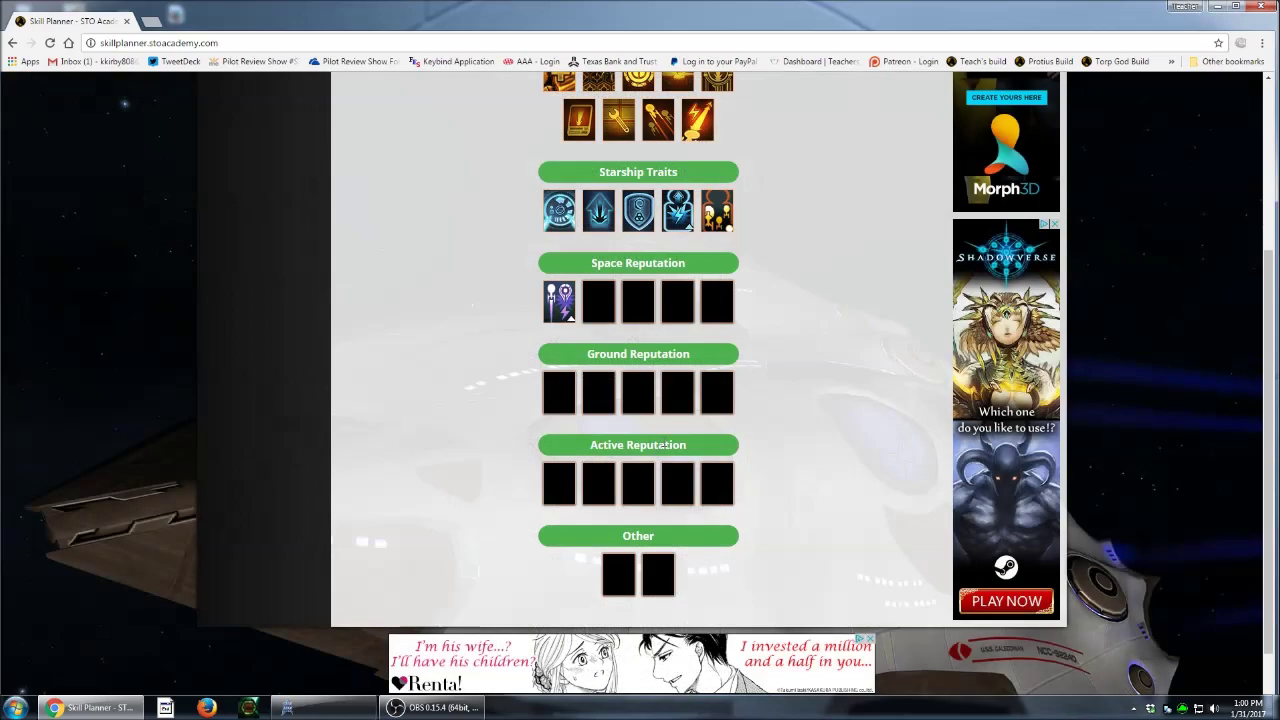
# - Search the space reputation traits for "pre" and assign Precision to the second slot
pyautogui.click(599, 300)
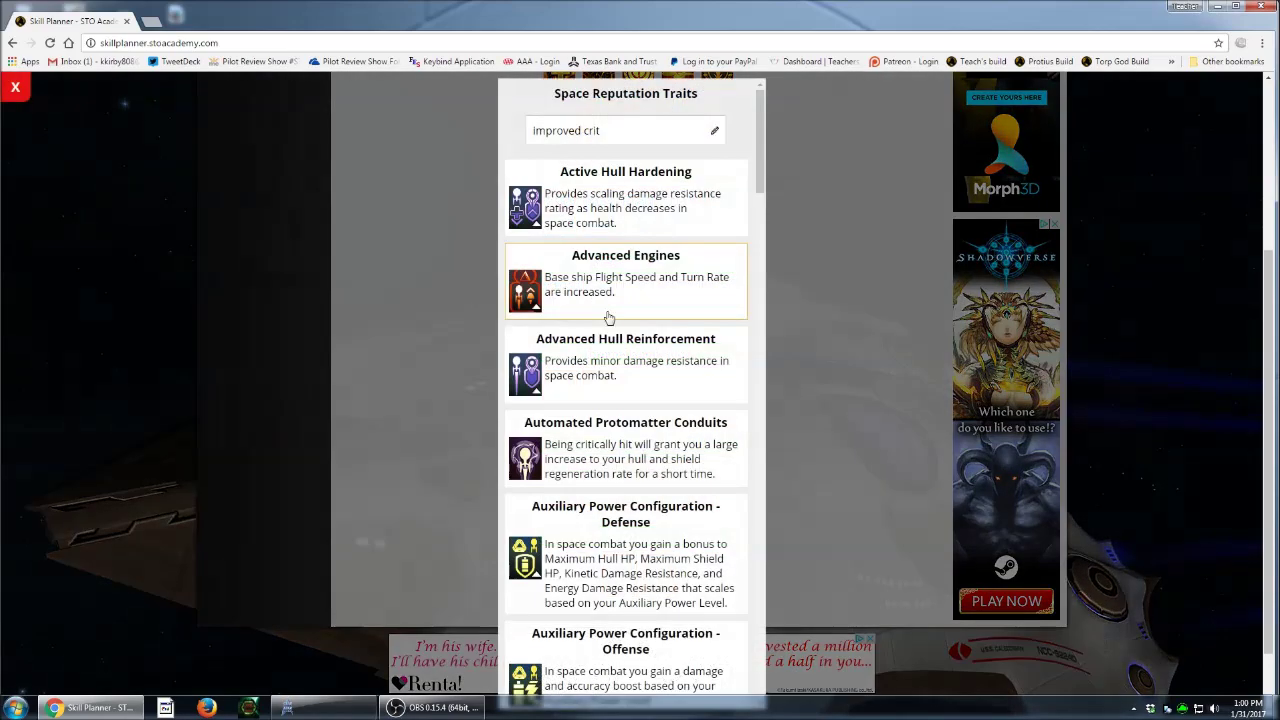
pyautogui.click(634, 129)
pyautogui.hotkey('ctrl', 'shift', 'Left')
pyautogui.hotkey('ctrl', 'shift', 'Left')
pyautogui.write('pre')
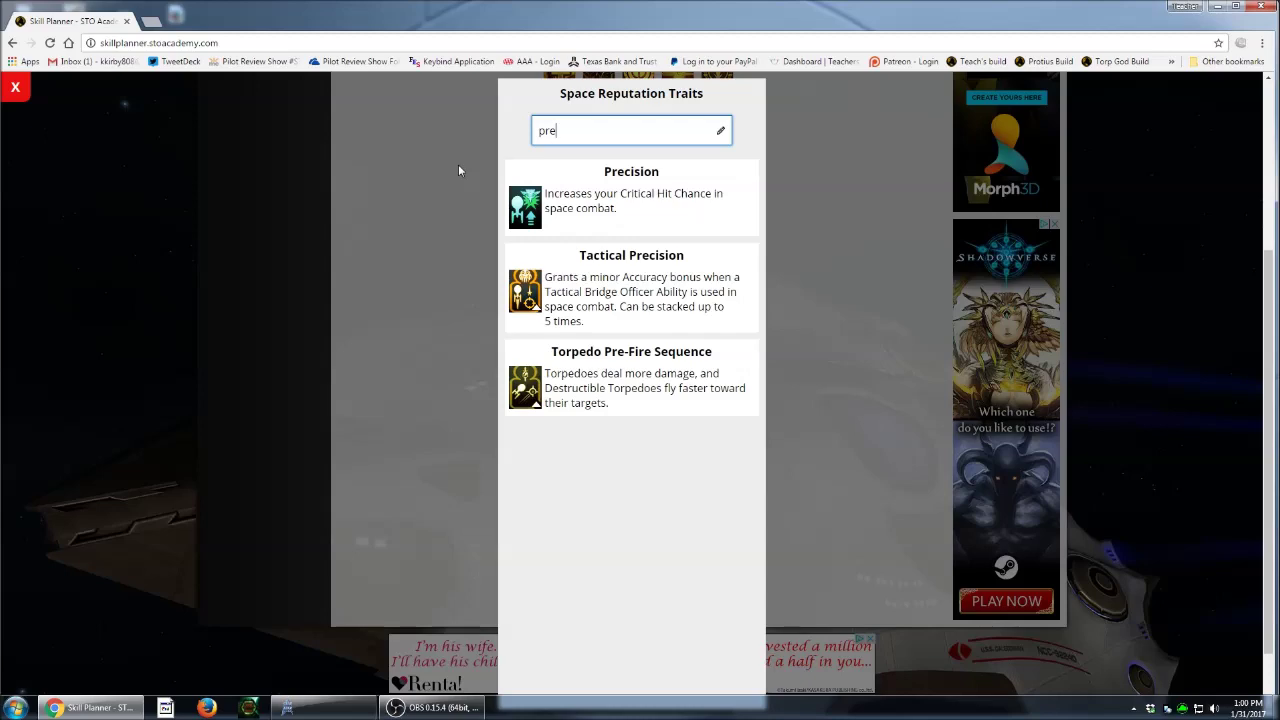
pyautogui.click(597, 205)
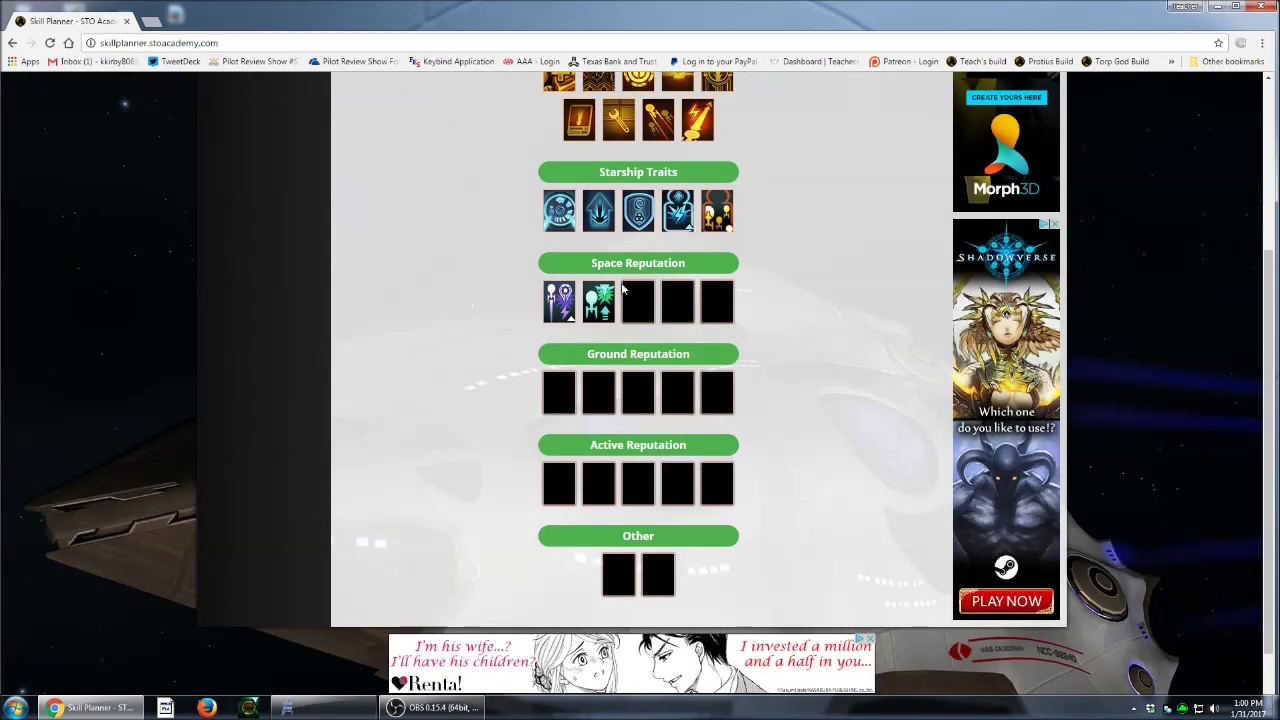
# - Assign Auxiliary Power Configuration - Offense to the third space reputation trait slot
pyautogui.click(645, 308)
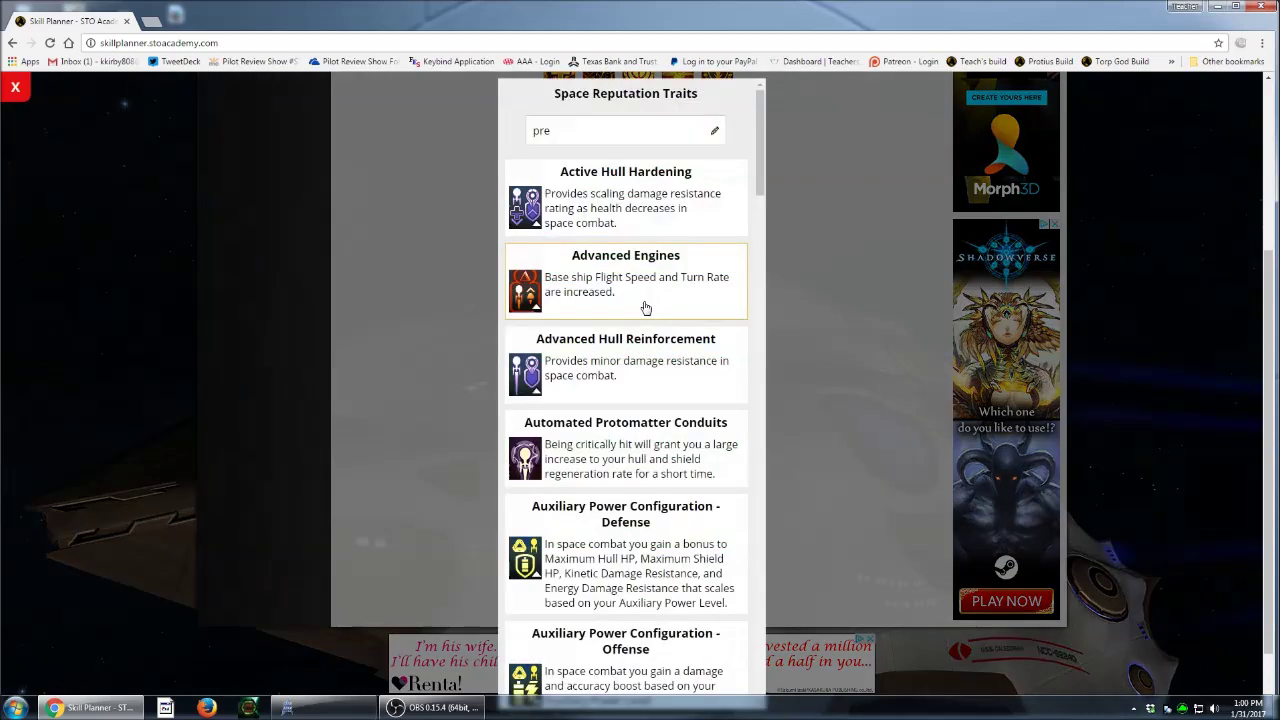
pyautogui.click(822, 314)
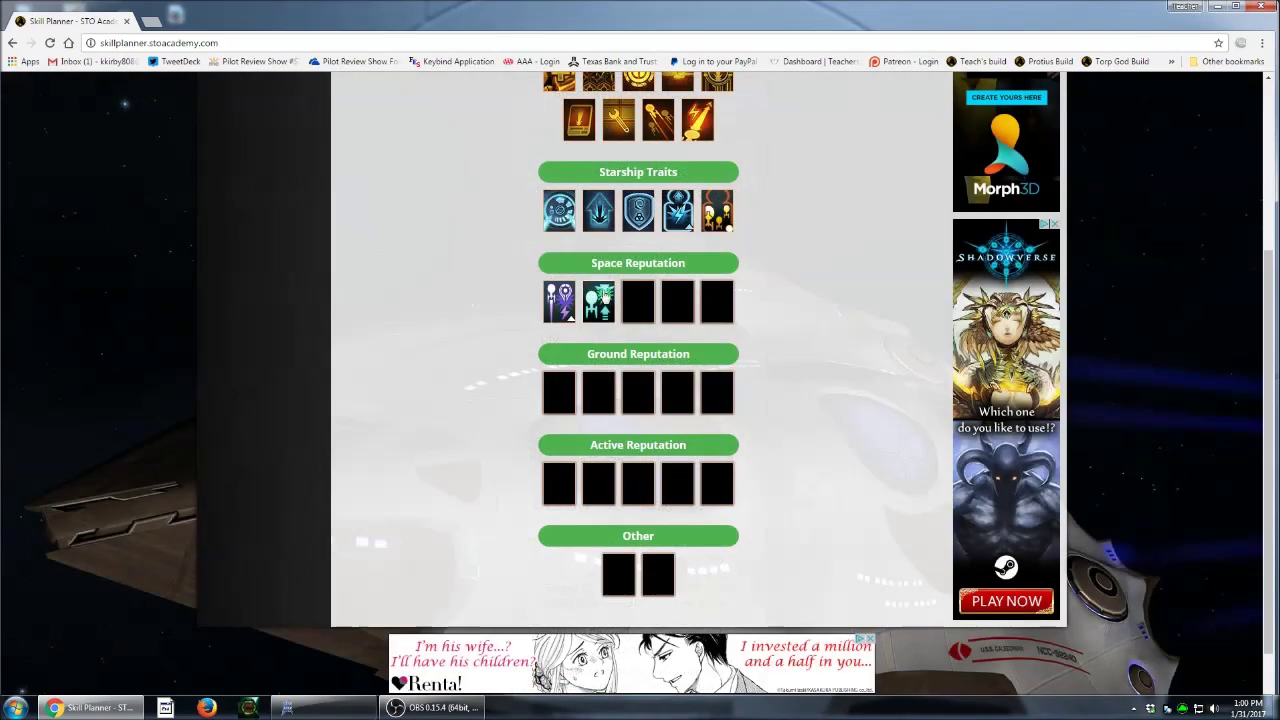
pyautogui.click(645, 313)
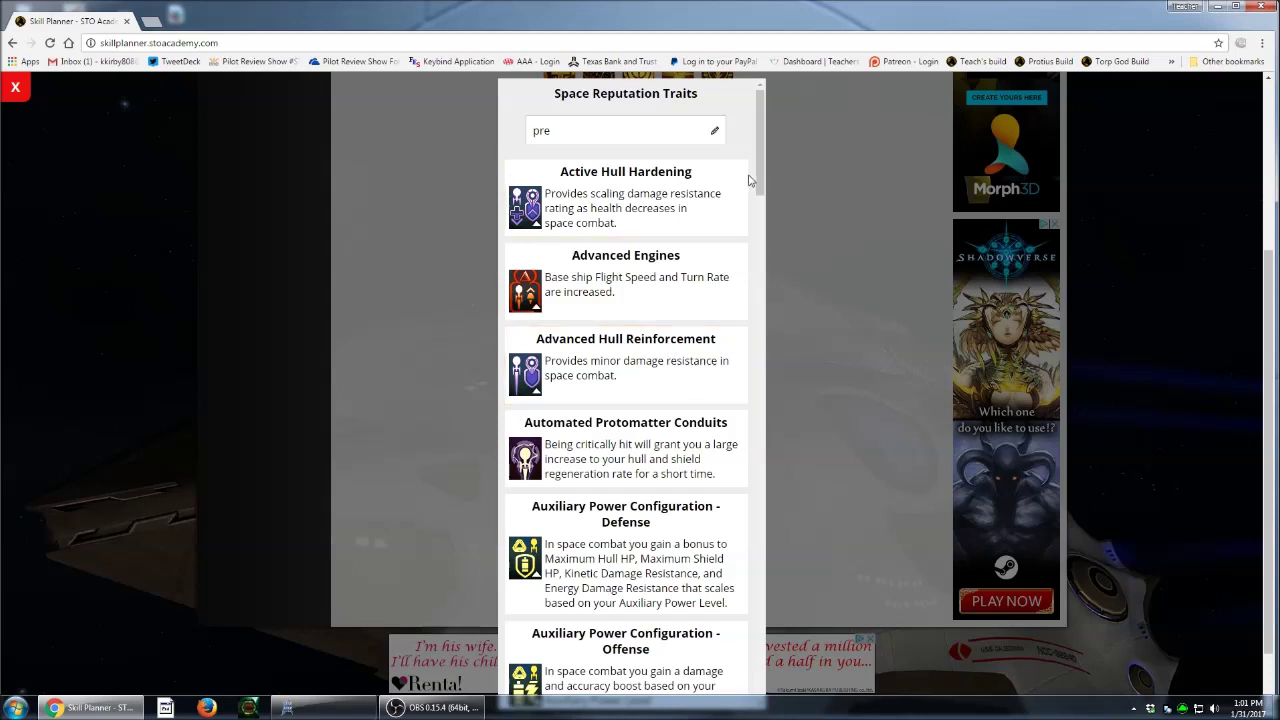
pyautogui.moveTo(760, 172); pyautogui.dragTo(768, 230)
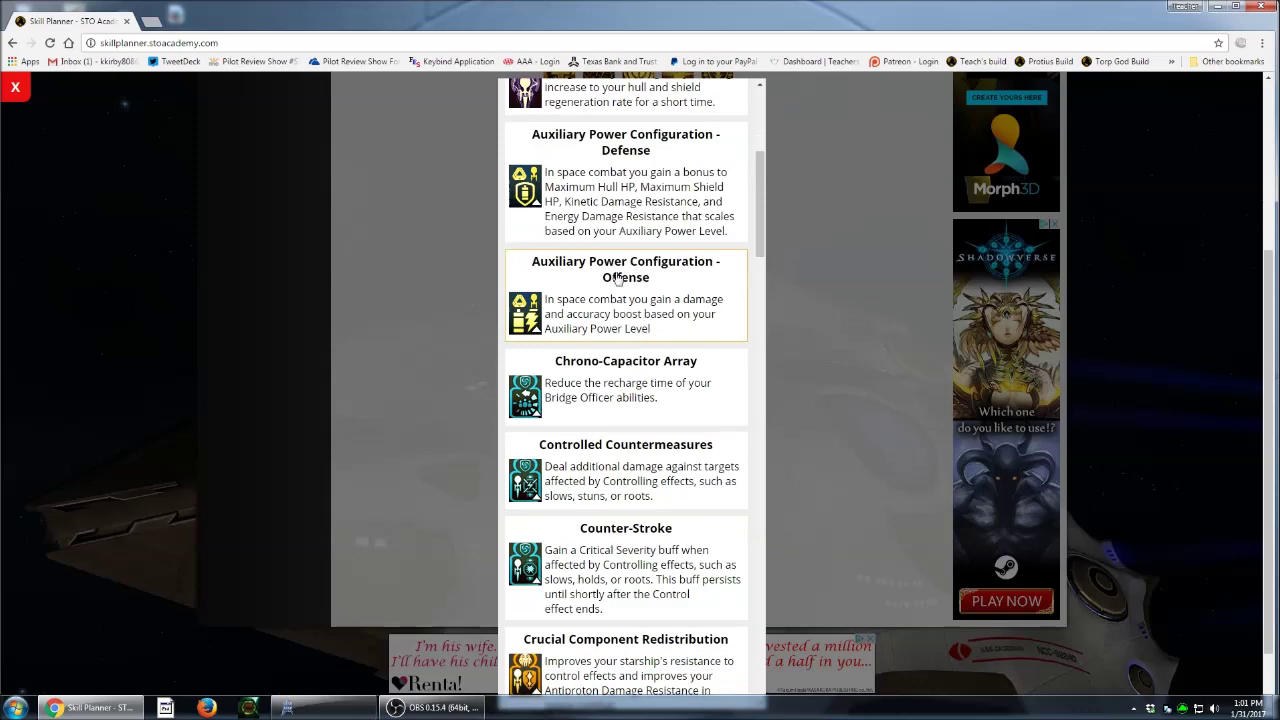
pyautogui.click(595, 292)
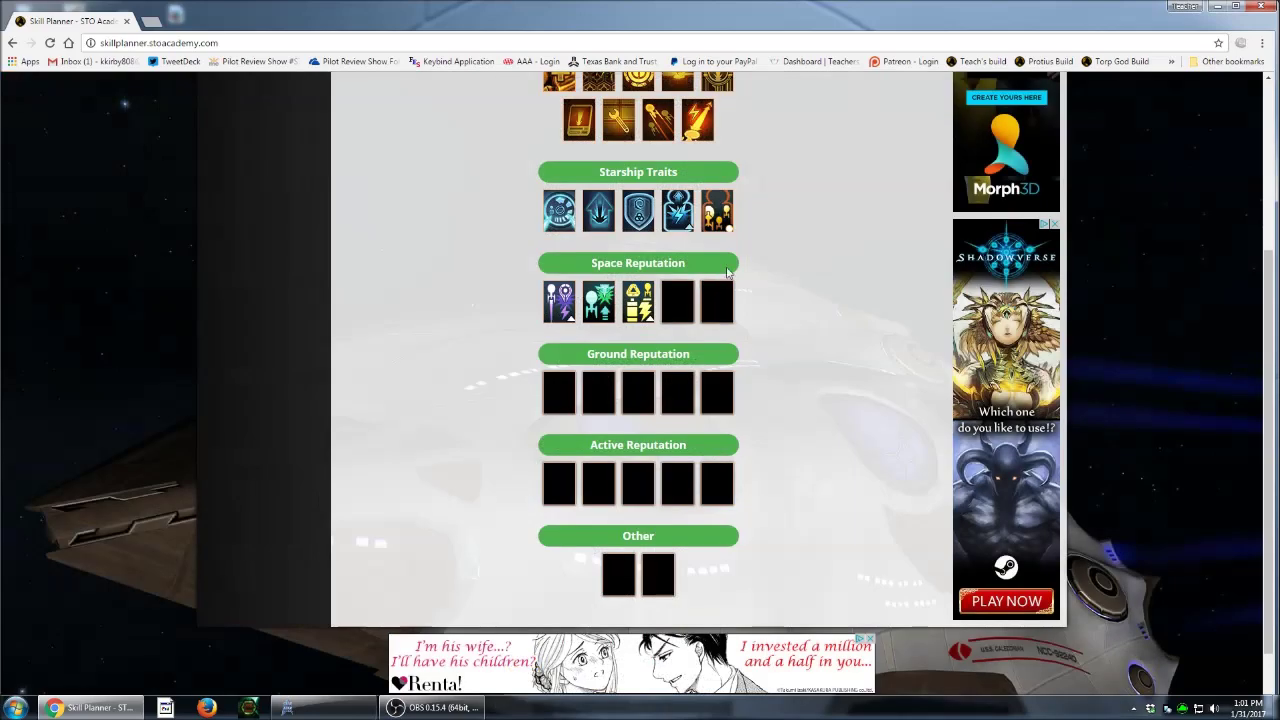
# - Assign Auxiliary Power Configuration - Defense to the fourth space reputation trait slot
pyautogui.click(676, 302)
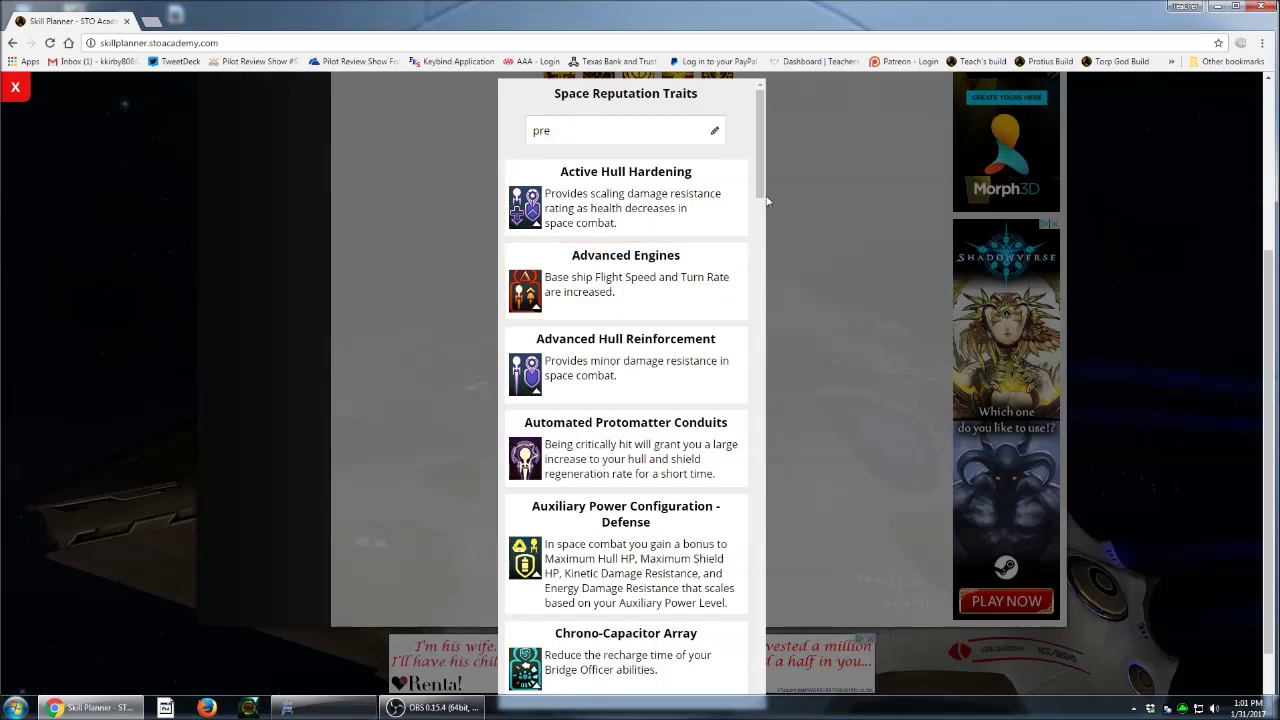
pyautogui.moveTo(765, 190); pyautogui.dragTo(720, 254)
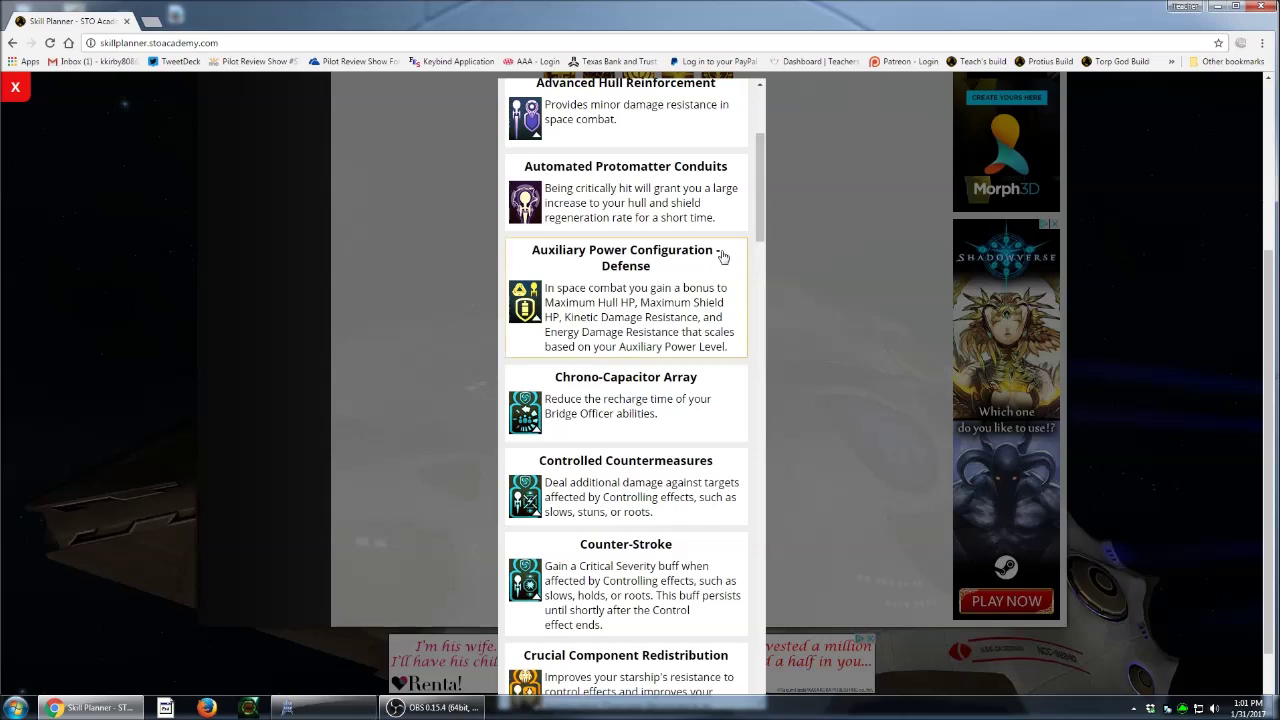
pyautogui.click(597, 277)
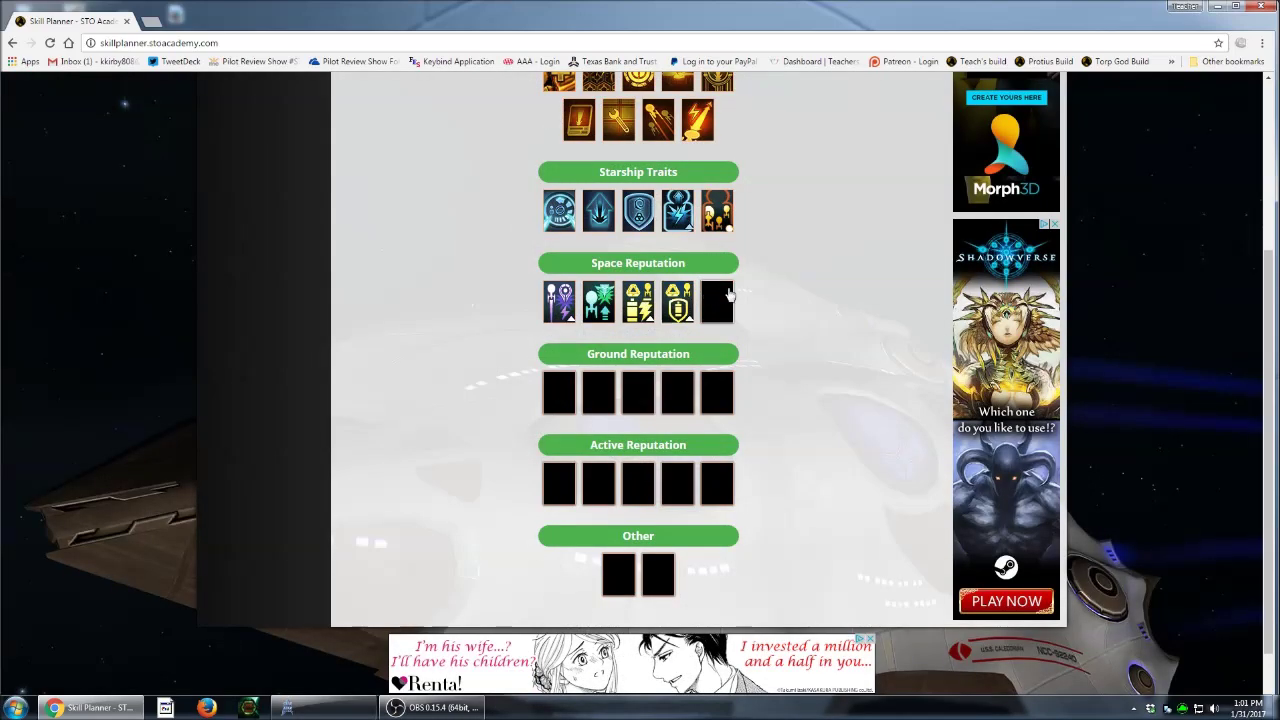
# - Search the space reputation traits for "energ" and assign Energy Refrequencer to the fifth slot
pyautogui.click(720, 300)
pyautogui.click(612, 139)
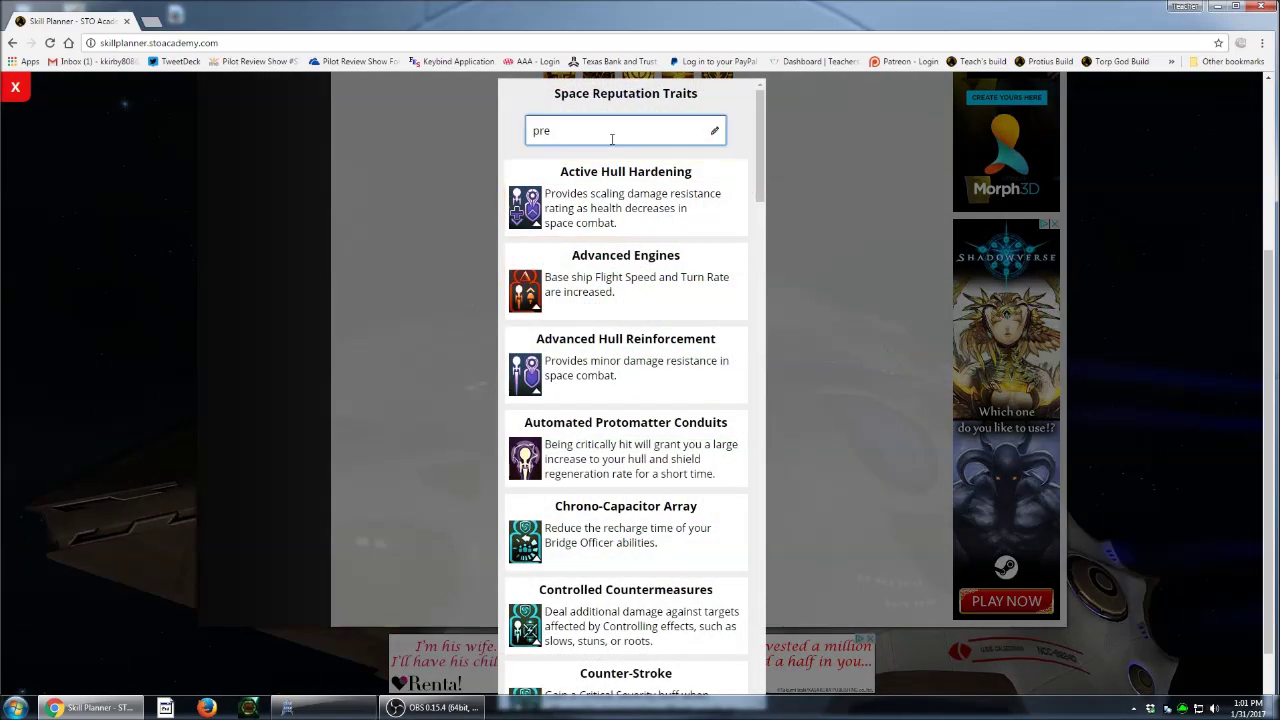
pyautogui.doubleClick(550, 133)
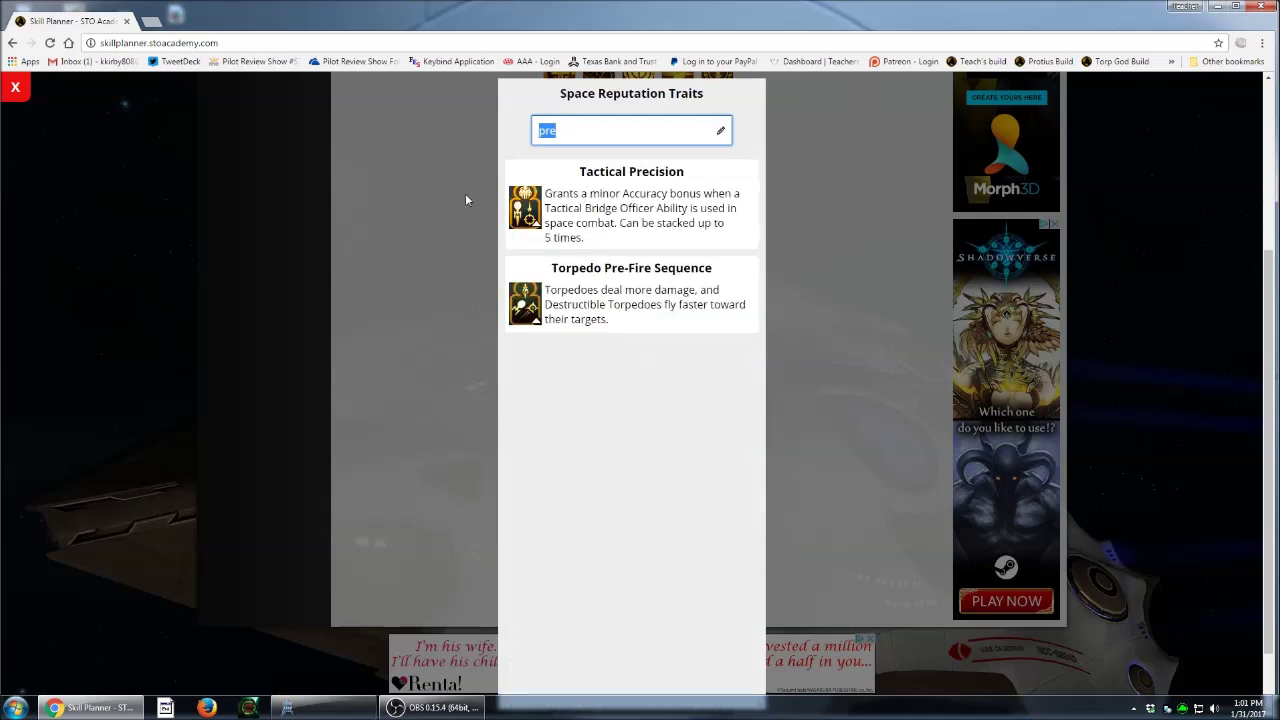
pyautogui.write('ener')
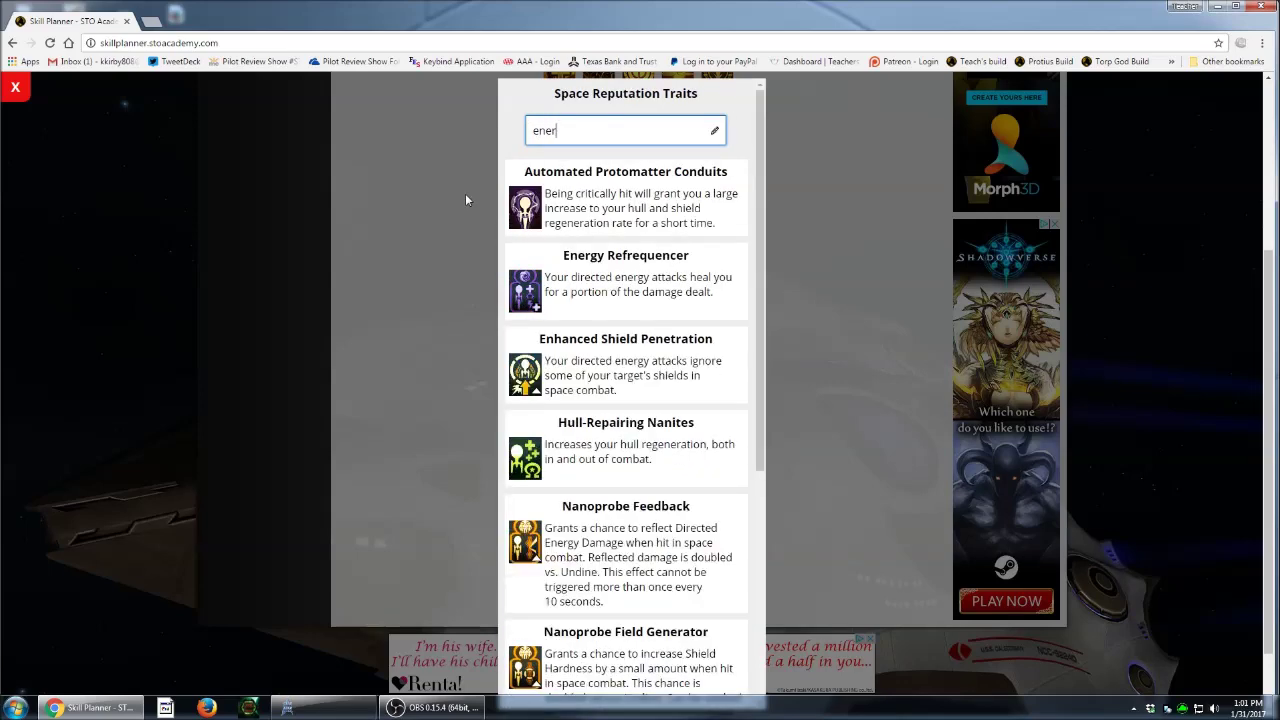
pyautogui.write('g')
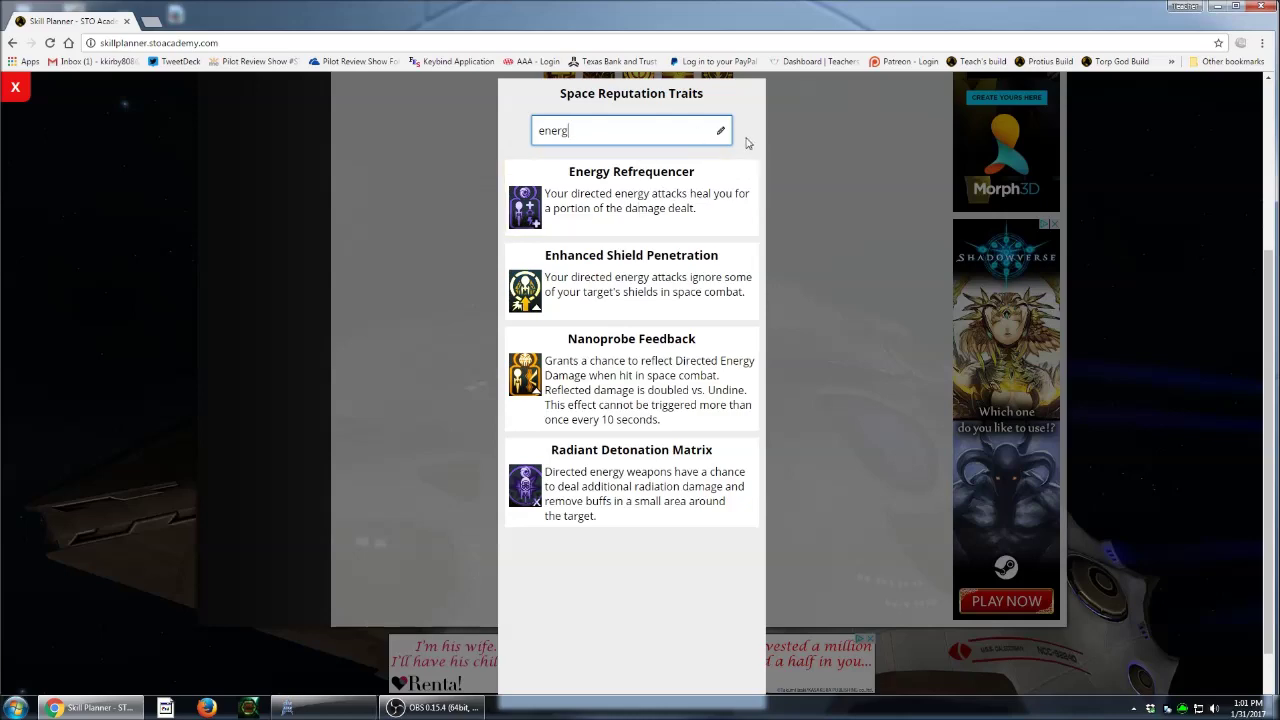
pyautogui.click(591, 194)
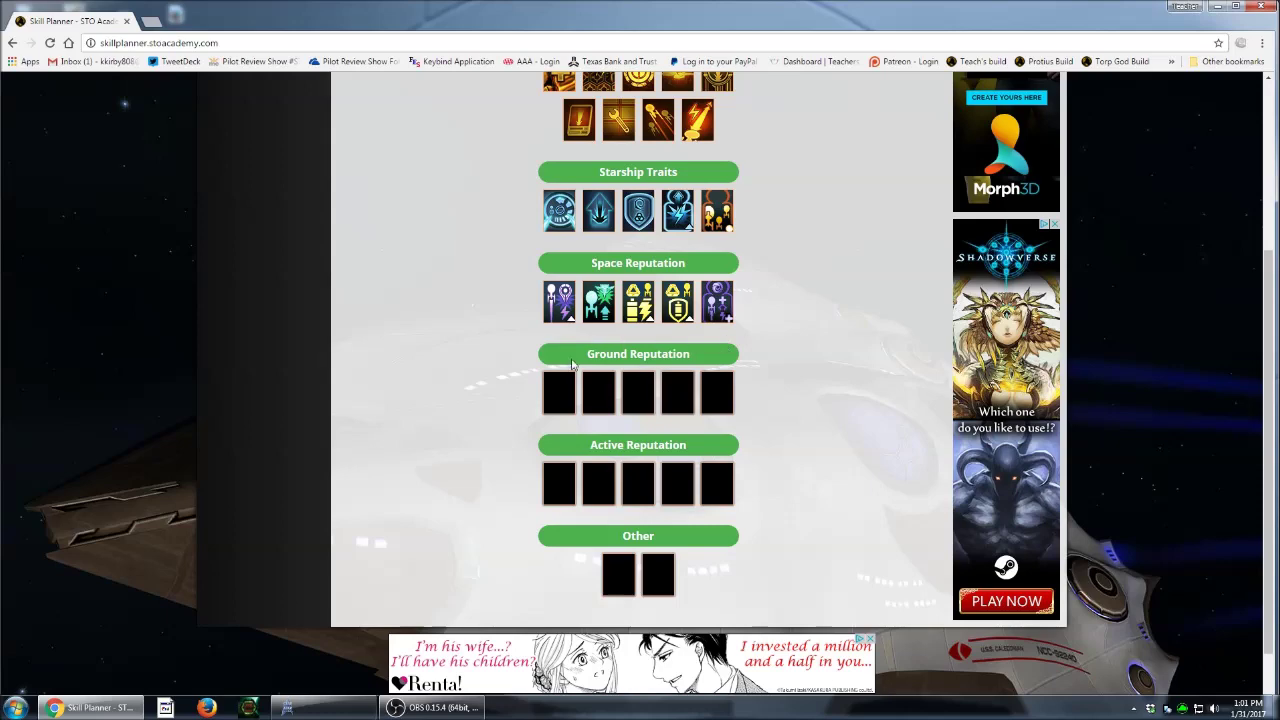
# - Assign Anti-Time Entanglement Singularity to the first active reputation slot and Quantum Singularity Manipulation to the second
pyautogui.click(560, 482)
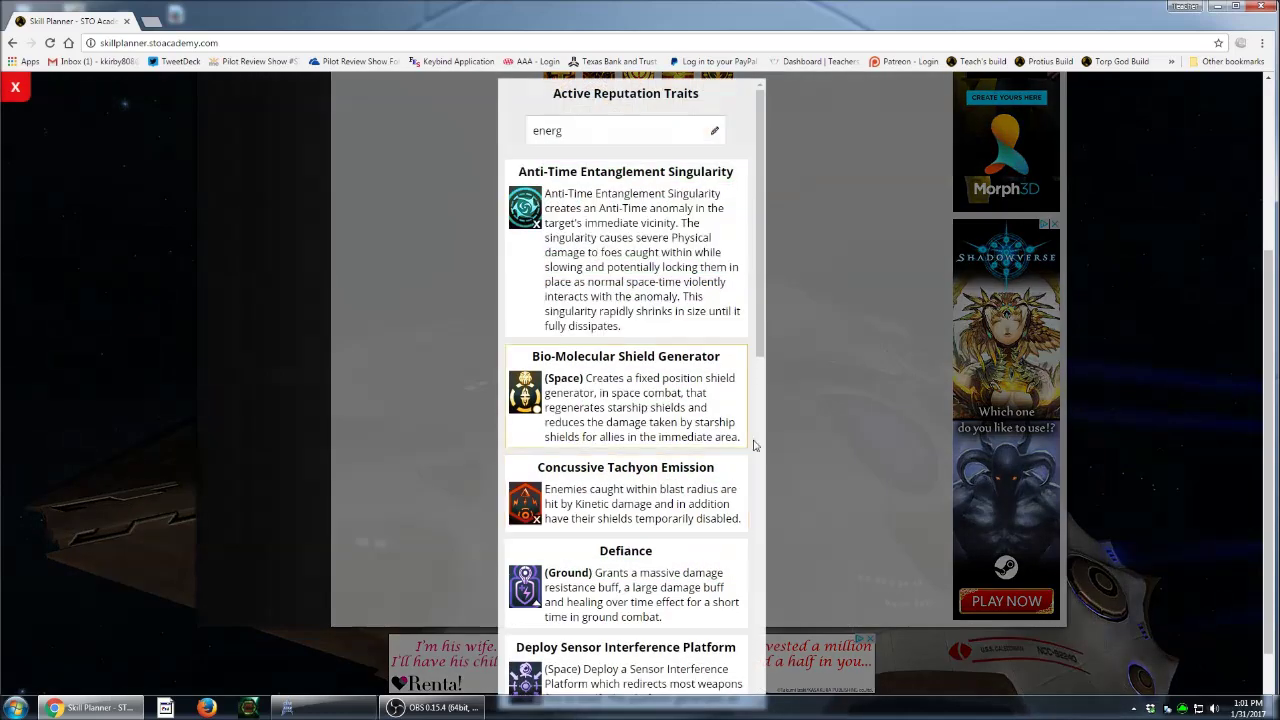
pyautogui.click(598, 222)
pyautogui.click(600, 480)
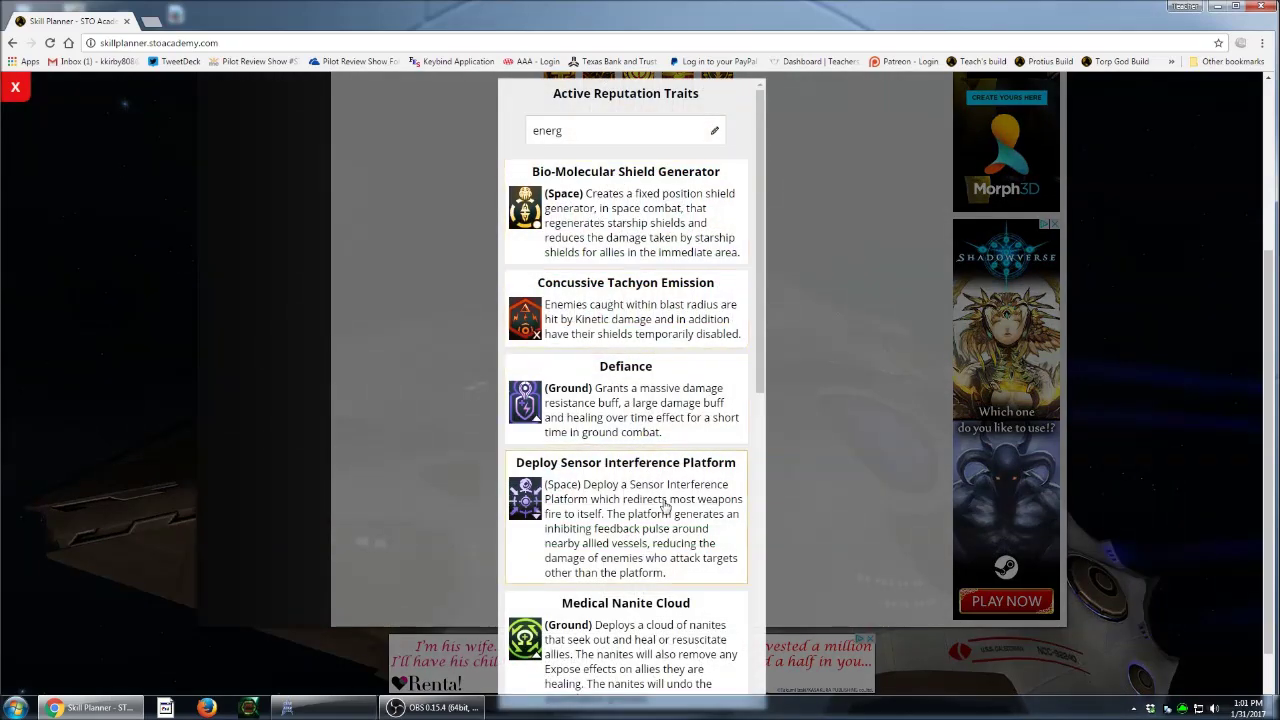
pyautogui.scroll(-10, 652, 620)
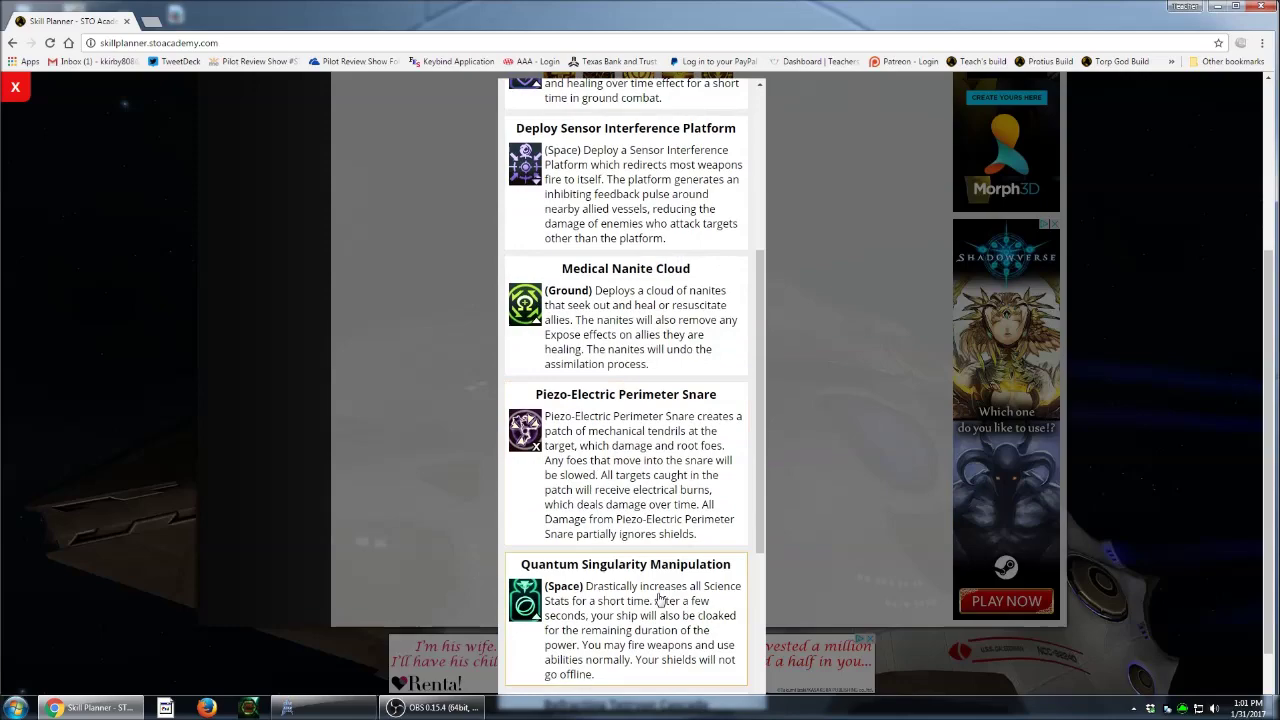
pyautogui.scroll(-1, 658, 440)
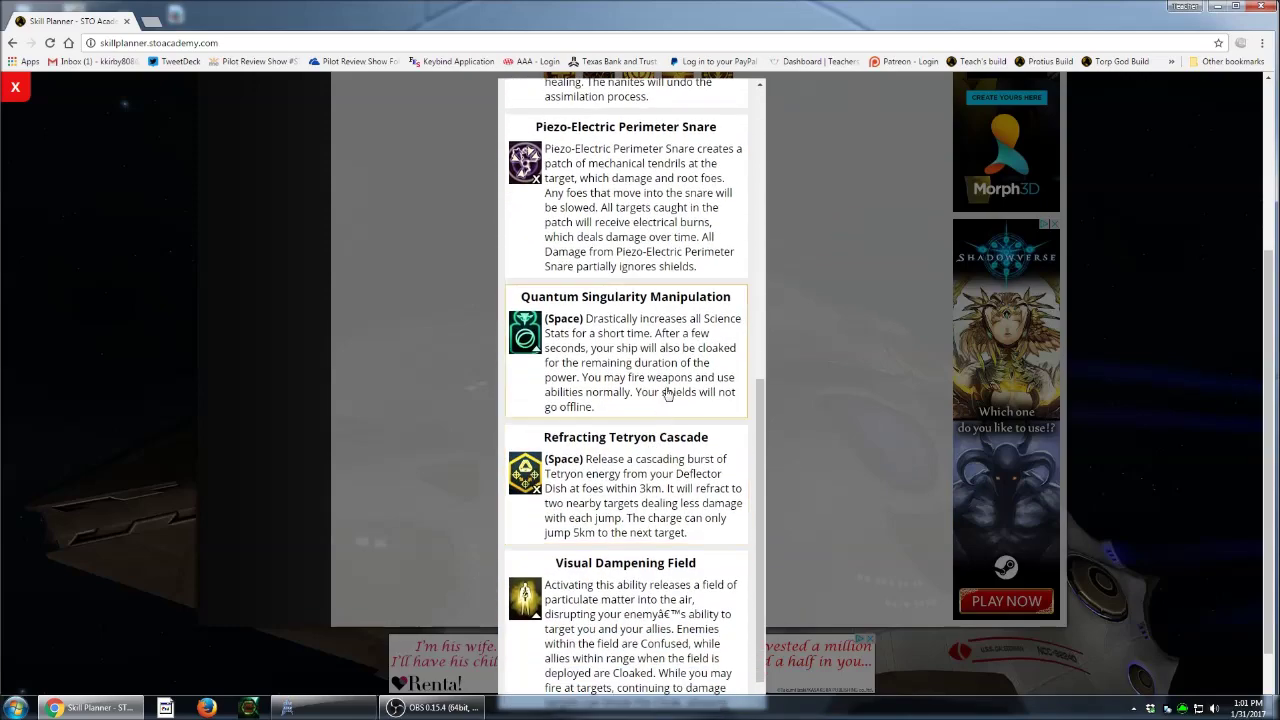
pyautogui.click(660, 364)
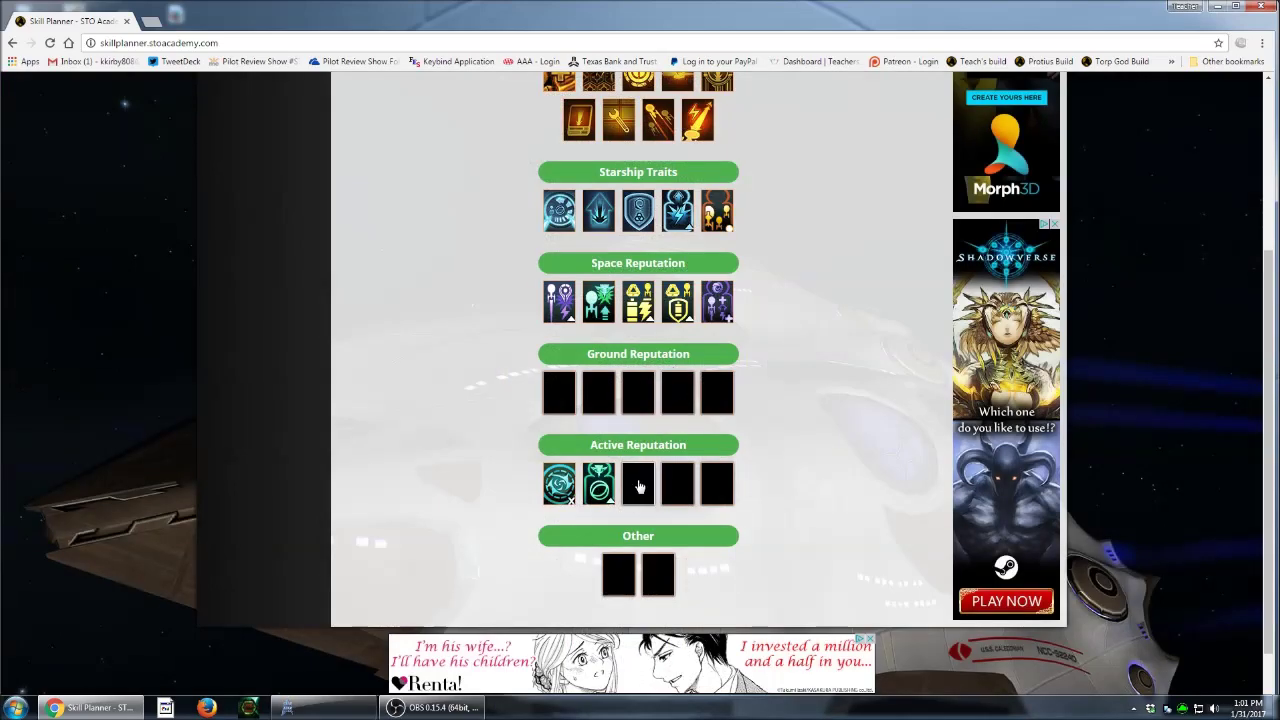
# - Assign Bio-Molecular Shield Generator to the third active reputation slot and Refracting Tetryon Cascade to the fourth
pyautogui.click(638, 486)
pyautogui.click(617, 180)
pyautogui.click(677, 484)
pyautogui.scroll(-4, 728, 380)
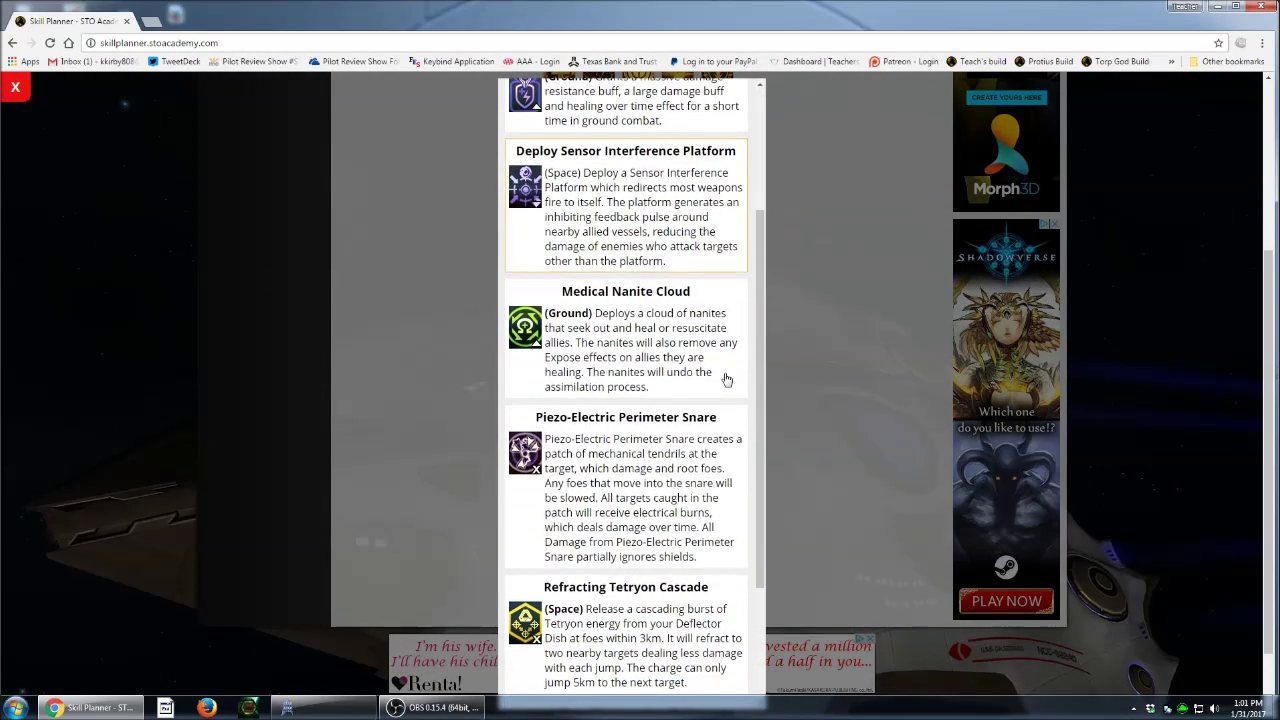
pyautogui.click(624, 437)
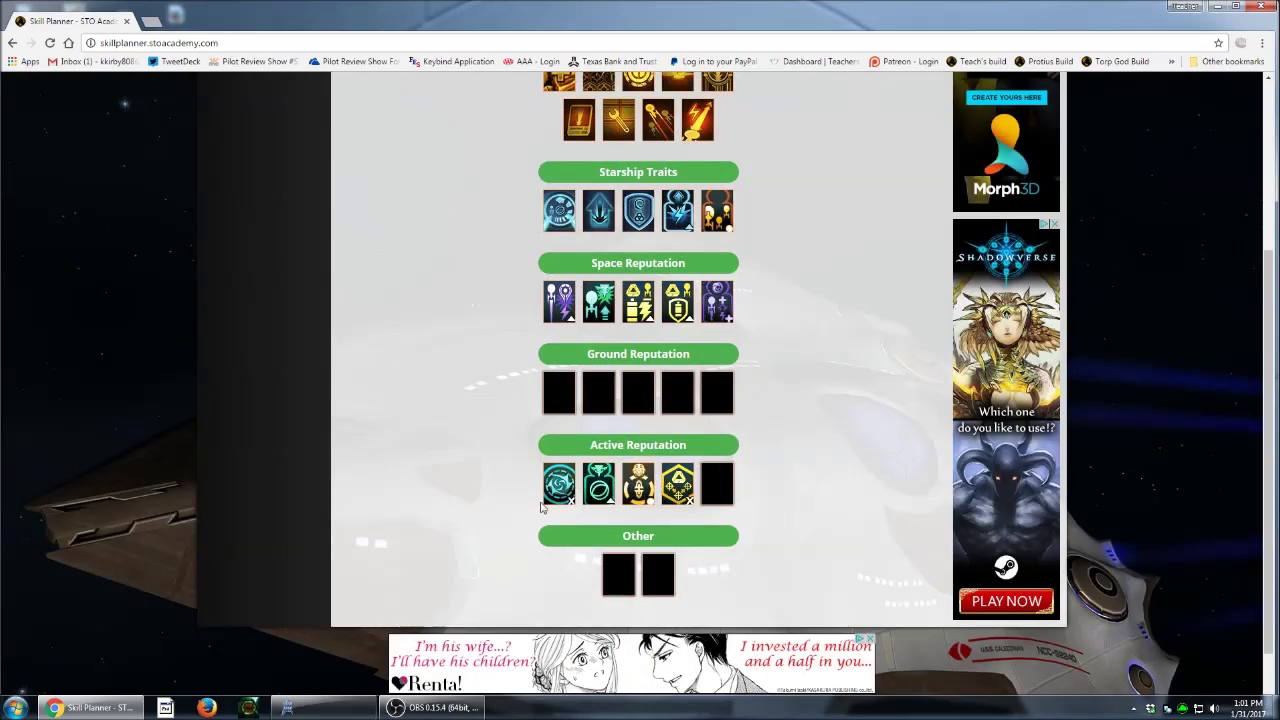
# - Open the Starship section and choose Tier 6 as the ship tier
pyautogui.scroll(2, 835, 484)
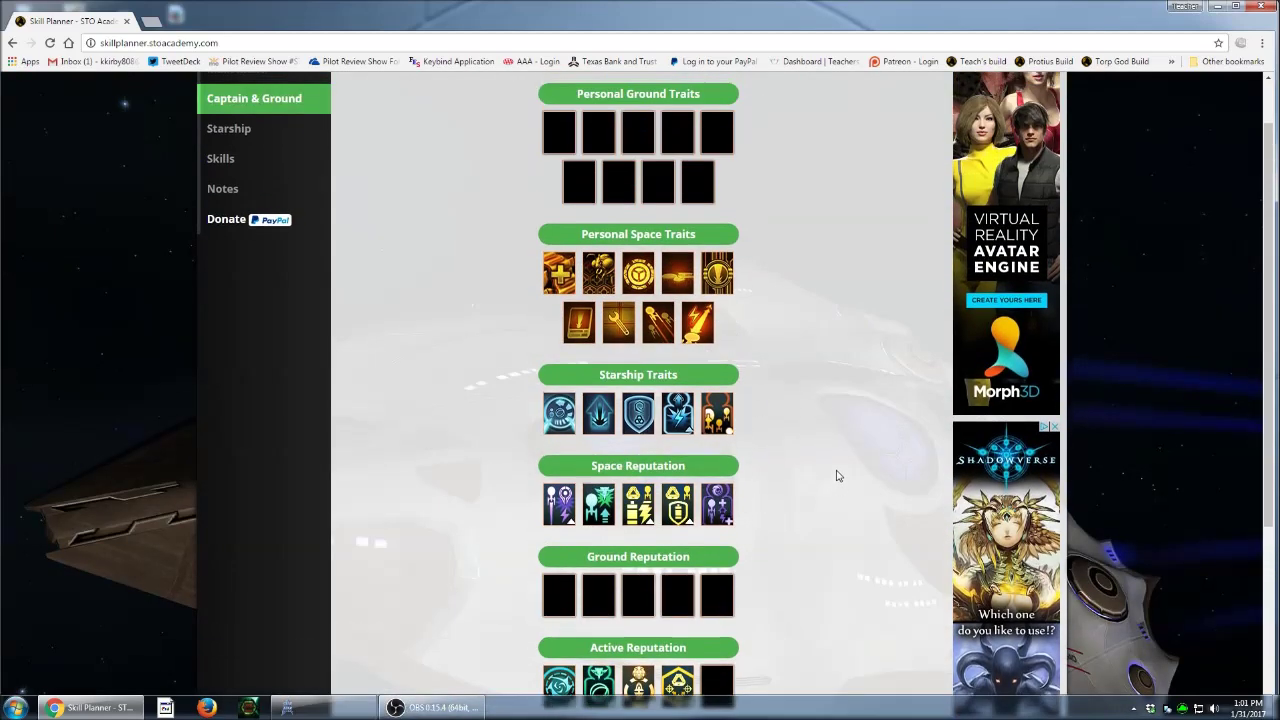
pyautogui.scroll(1, 838, 476)
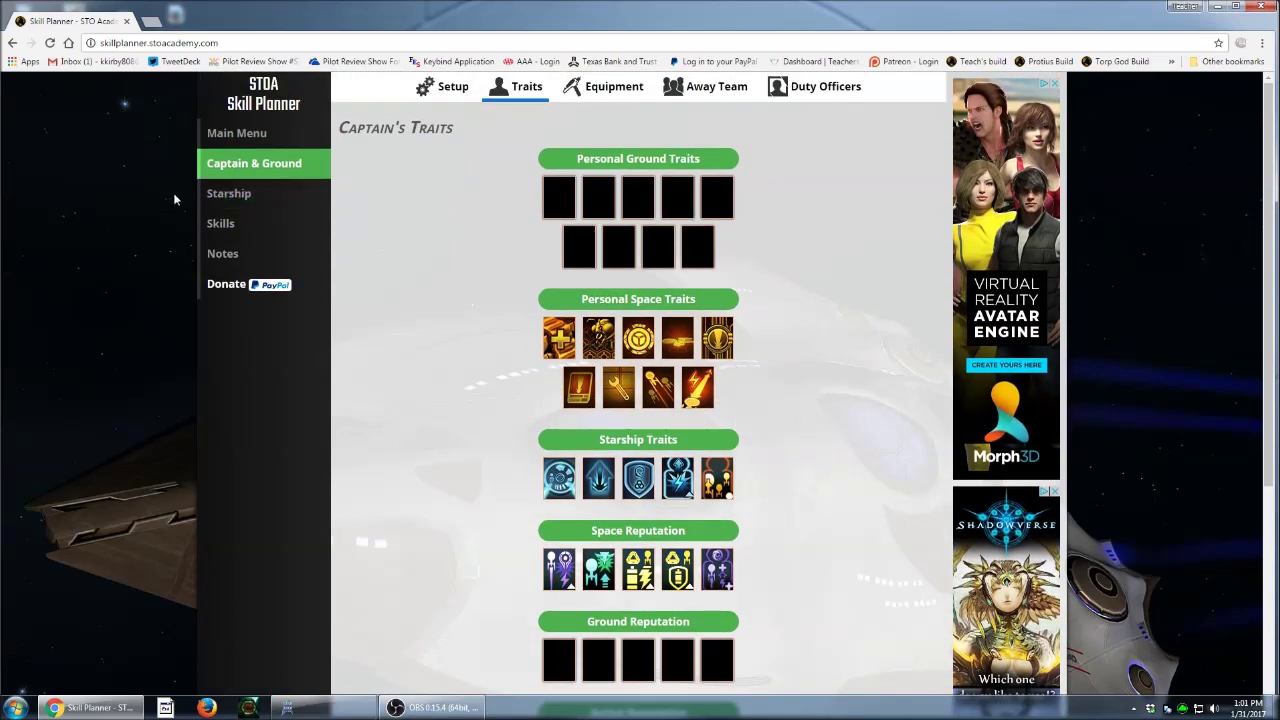
pyautogui.click(226, 196)
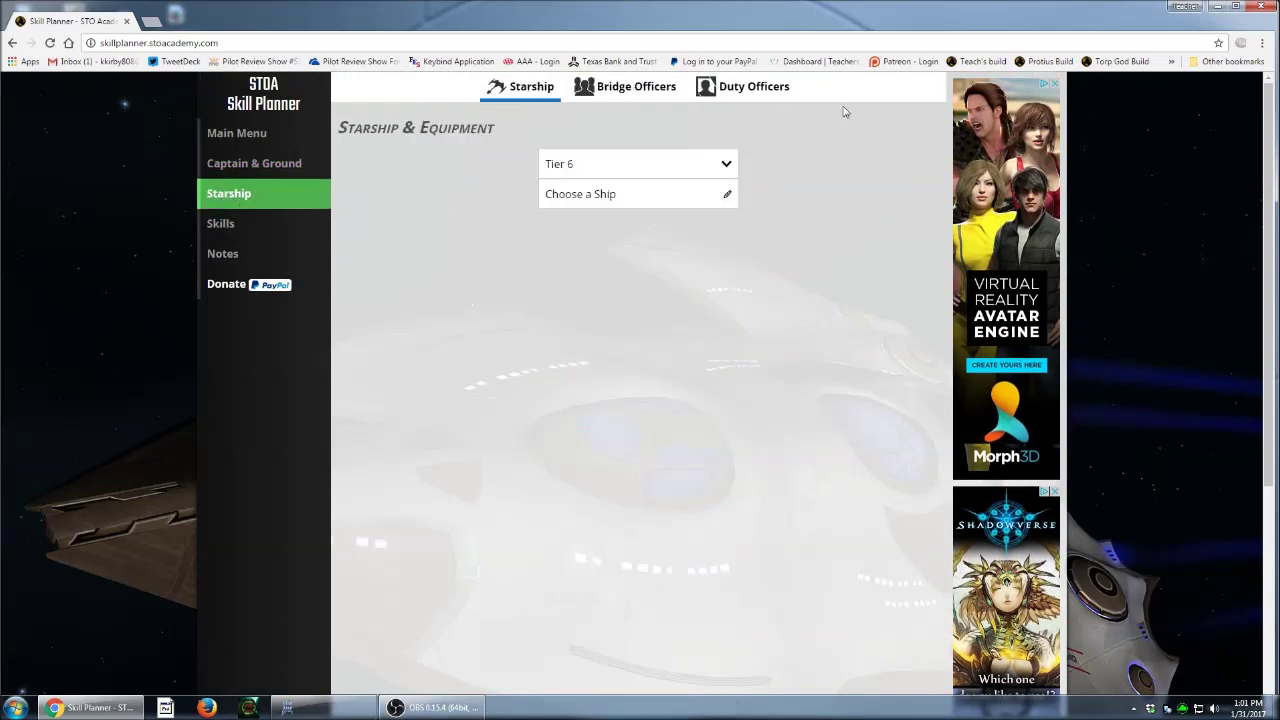
pyautogui.click(724, 165)
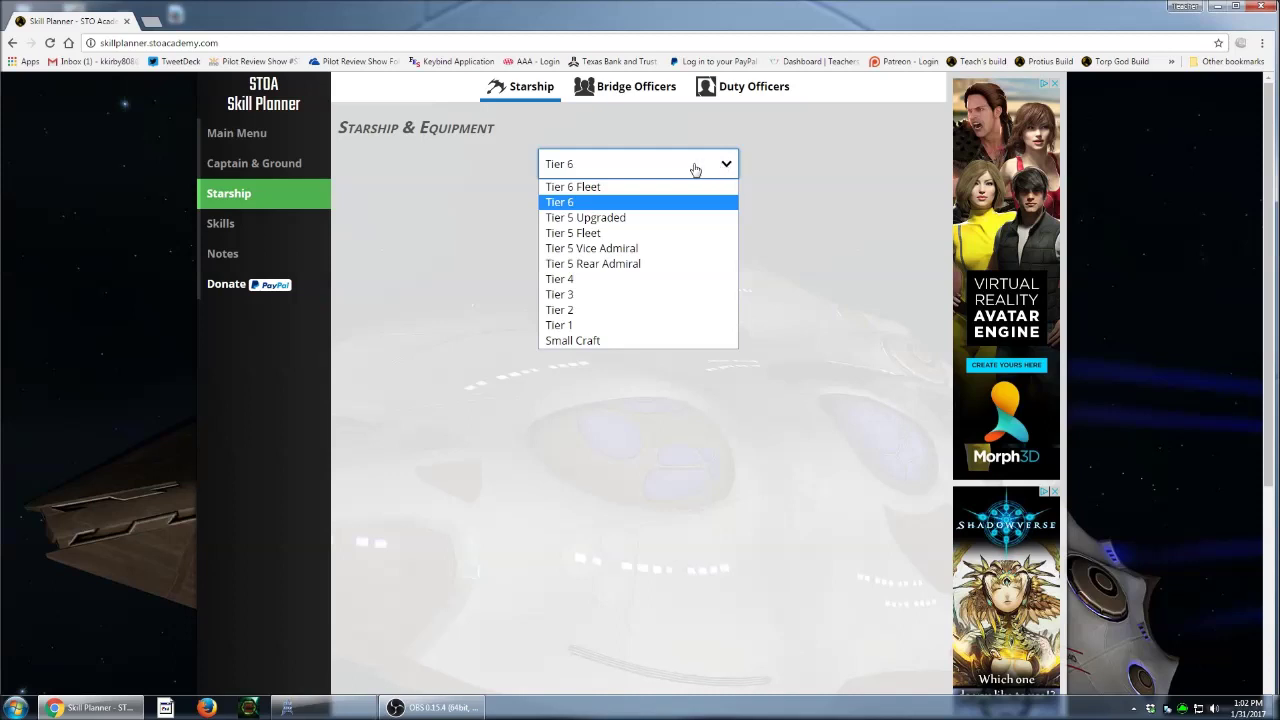
pyautogui.click(600, 204)
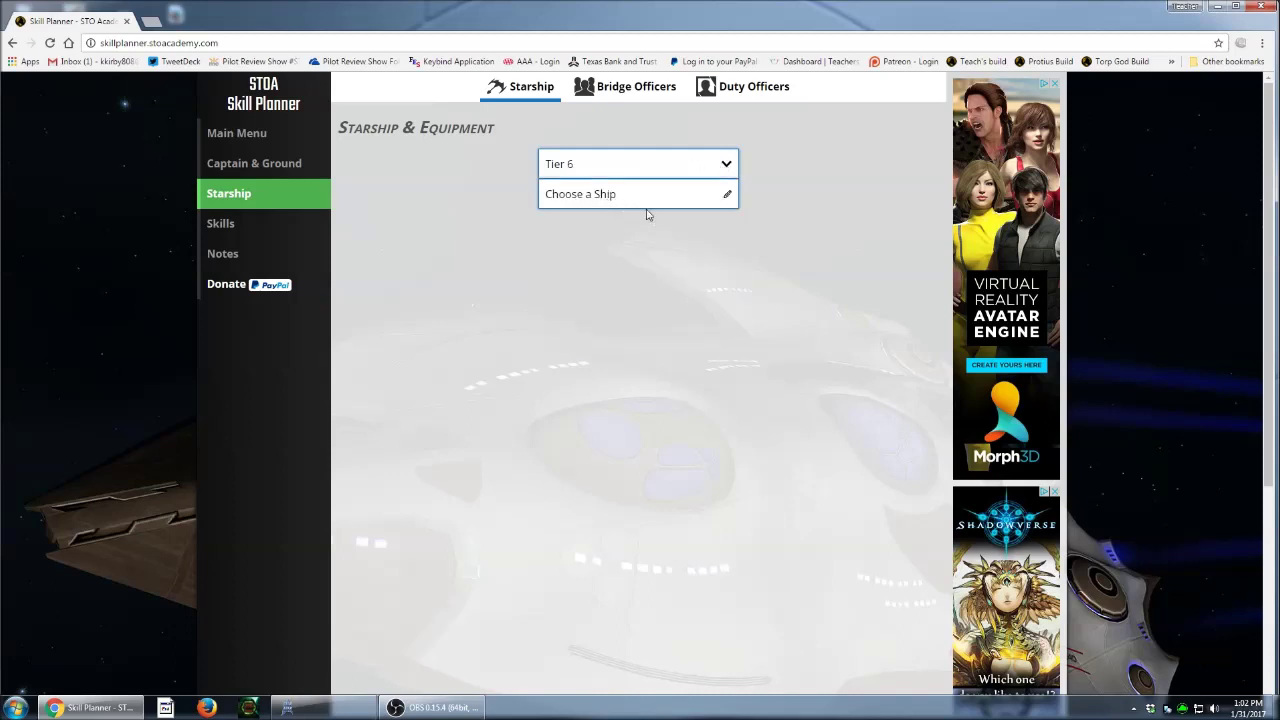
# - Search the Tier 6 ship list for "yo", then clear the search and browse the full list
pyautogui.click(641, 195)
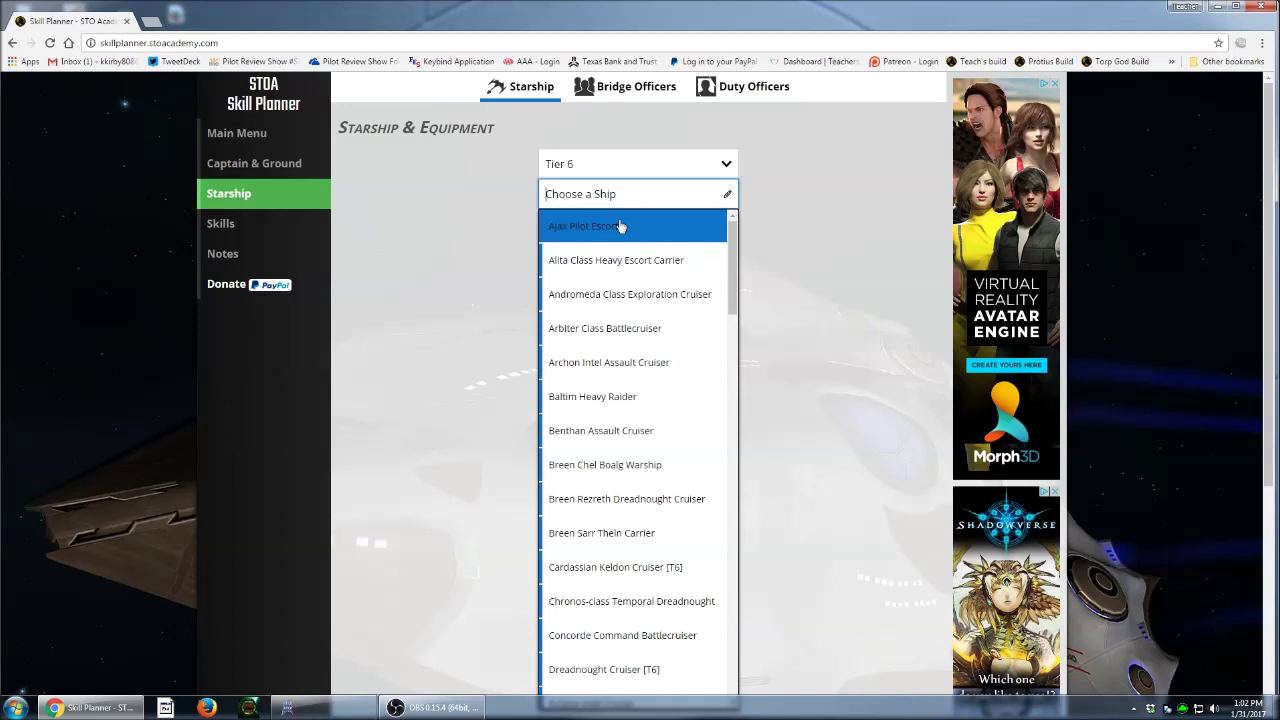
pyautogui.write('yo')
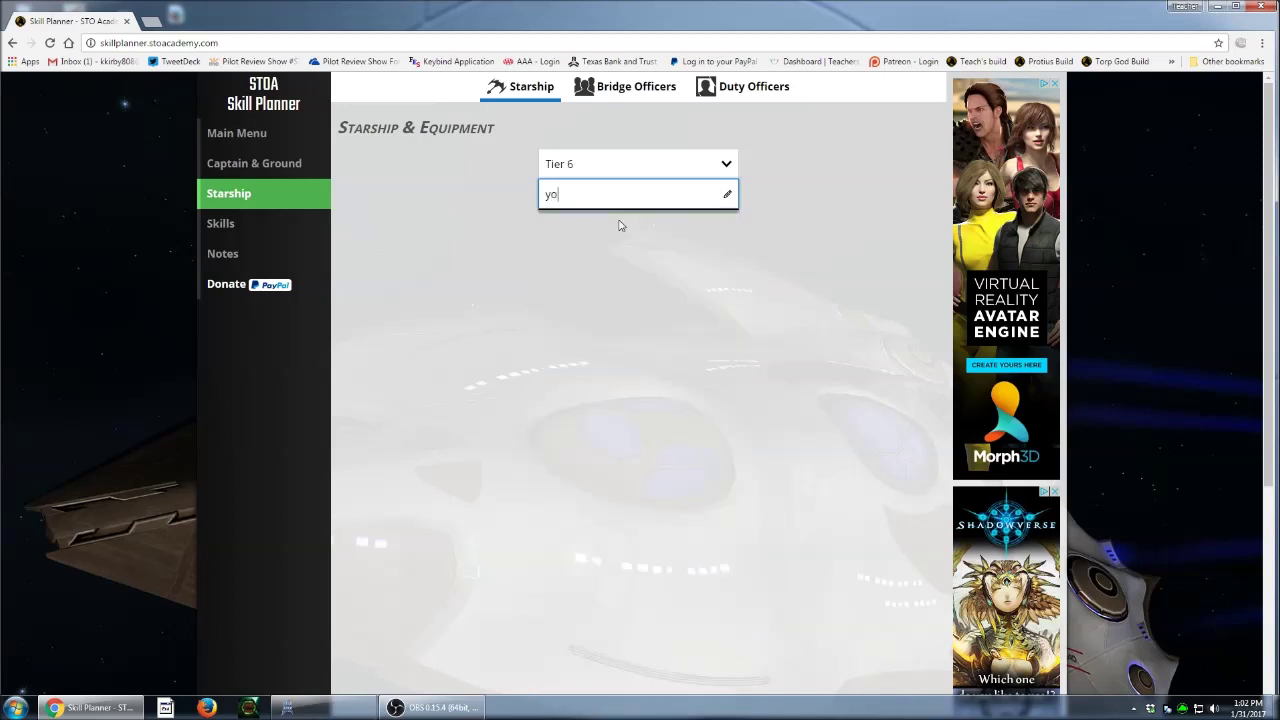
pyautogui.press('BackSpace')
pyautogui.press('BackSpace')
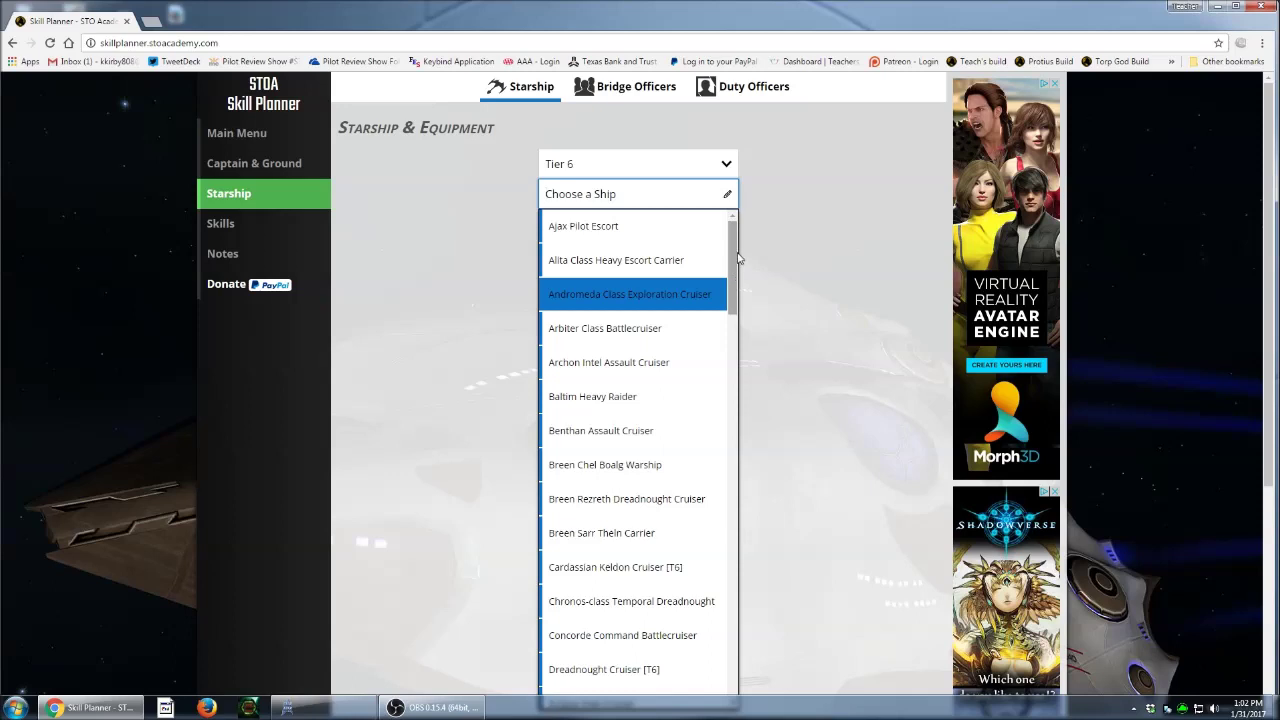
pyautogui.moveTo(730, 266); pyautogui.dragTo(736, 379)
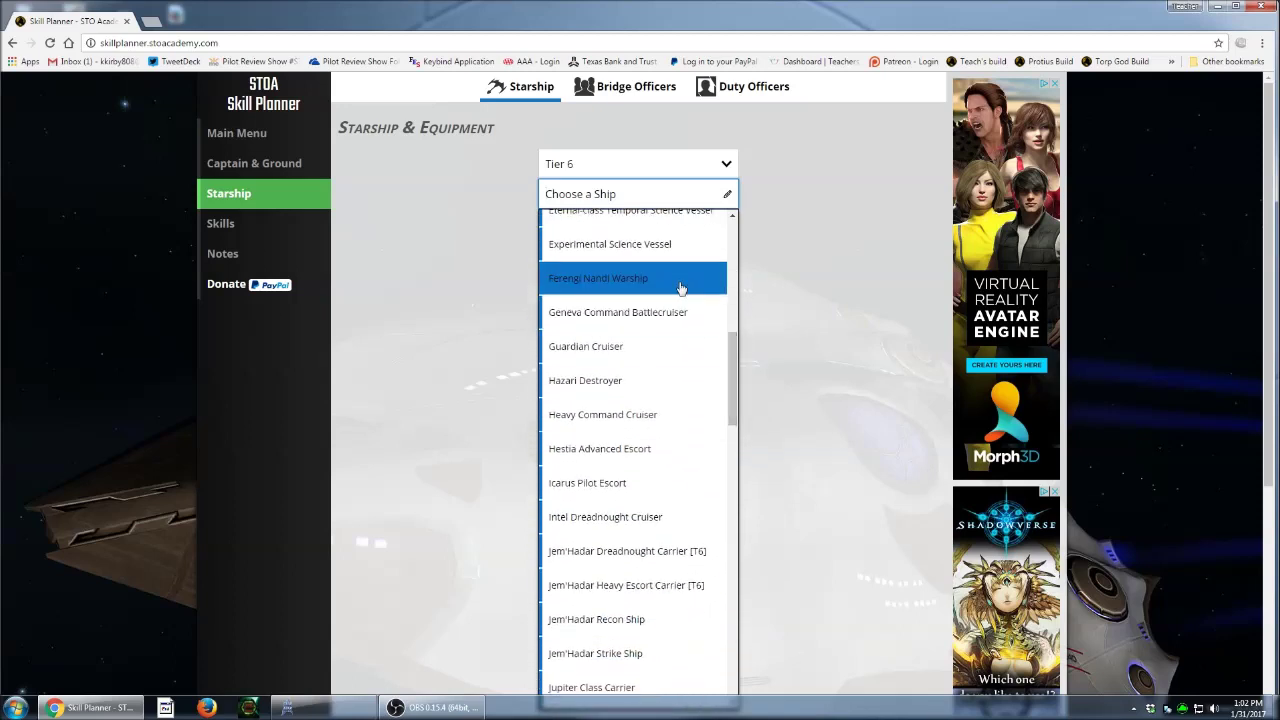
pyautogui.click(544, 199)
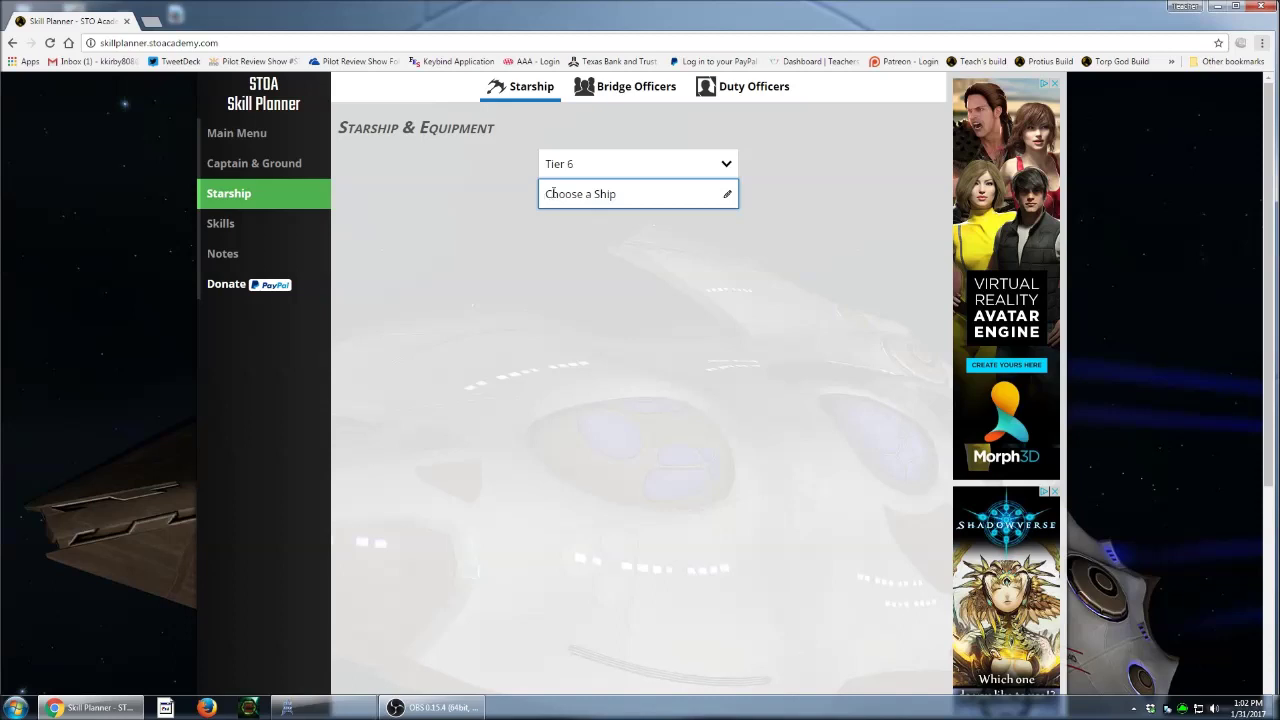
# - Search the Tier 6 ship list for "fl" and clear the search
pyautogui.click(645, 196)
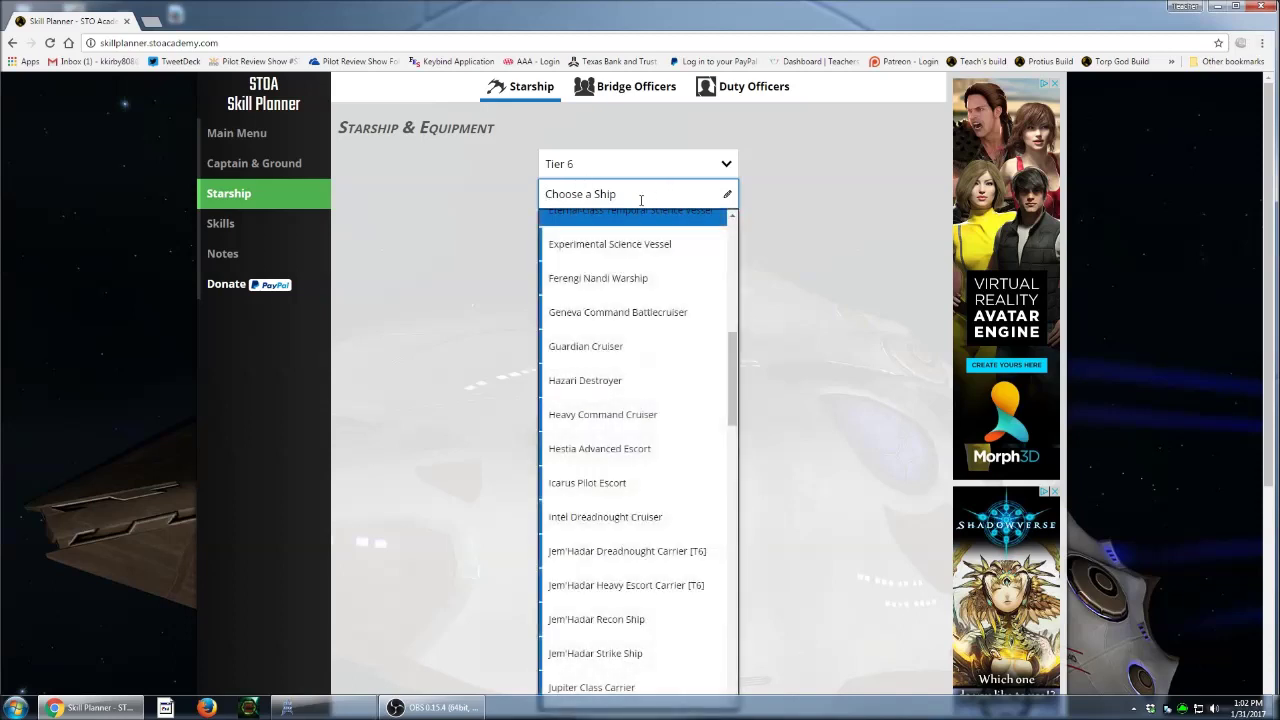
pyautogui.write('fl')
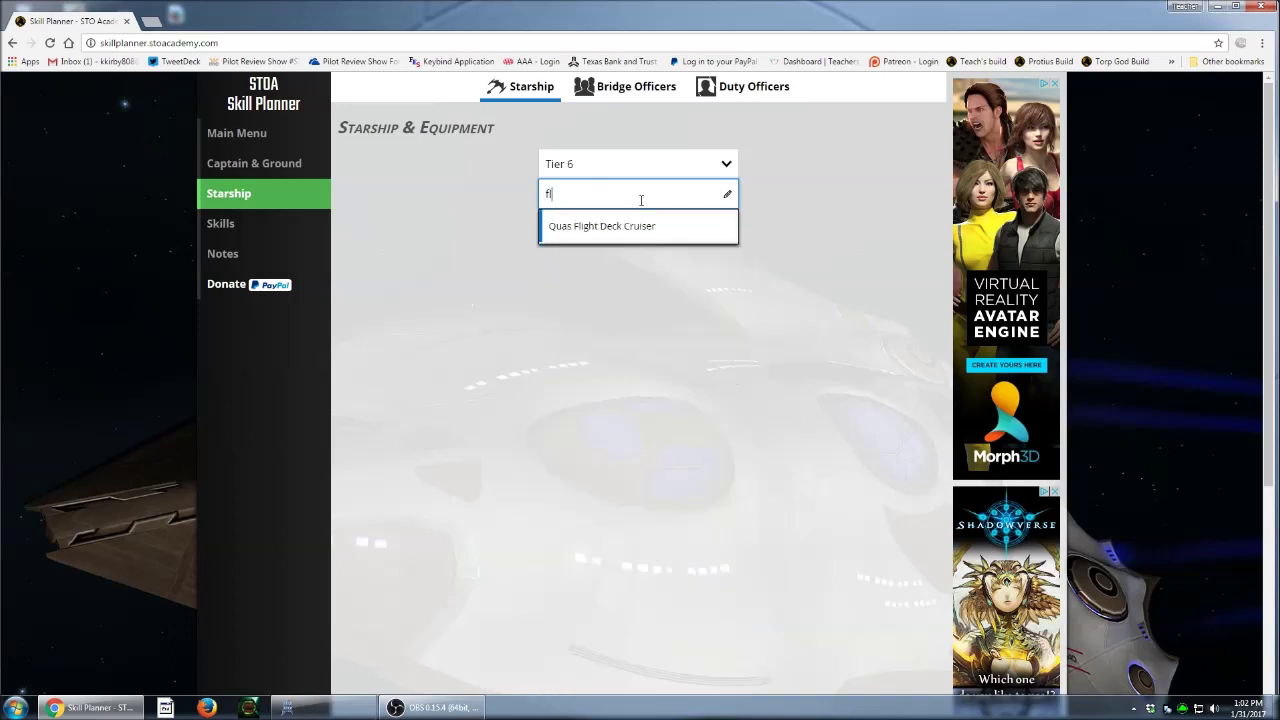
pyautogui.write('s')
pyautogui.press('BackSpace')
pyautogui.write('a')
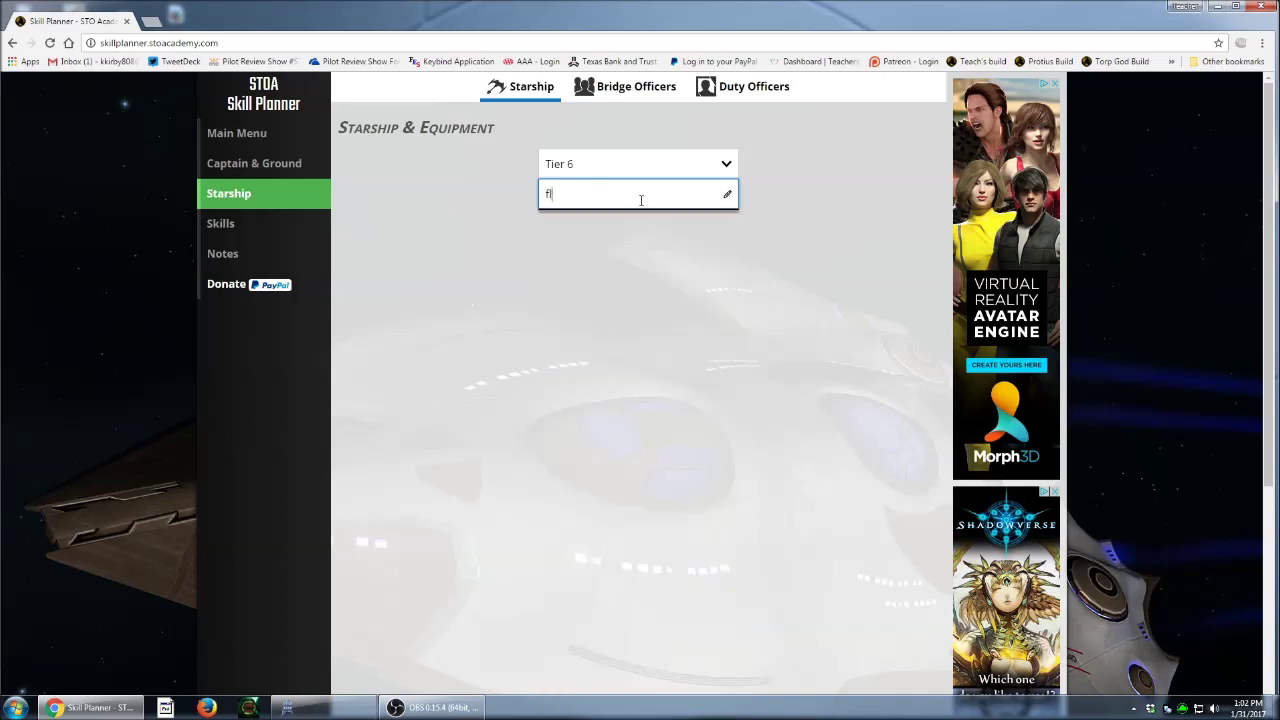
pyautogui.press('BackSpace')
pyautogui.press('BackSpace')
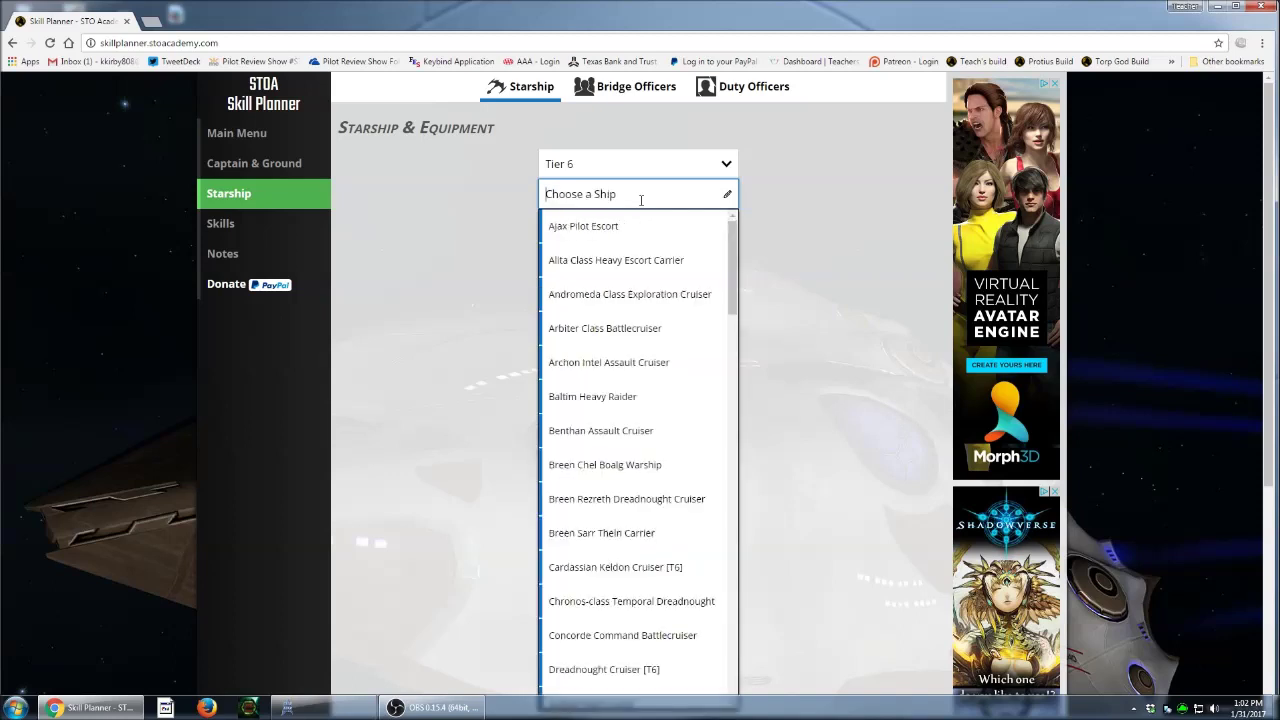
# - Search the Tier 6 ship list for "yorktown" and clear the search
pyautogui.write('you')
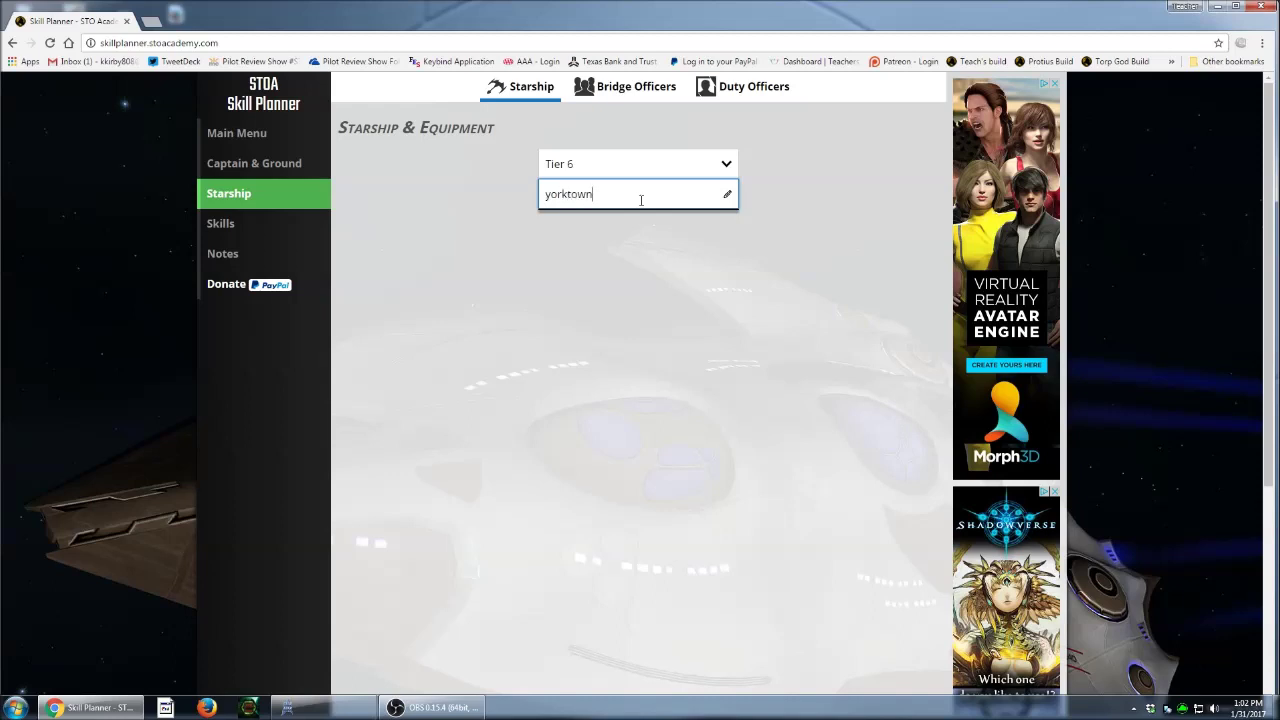
pyautogui.press('BackSpace')
pyautogui.press('BackSpace')
pyautogui.press('BackSpace')
pyautogui.press('BackSpace')
pyautogui.press('BackSpace')
pyautogui.press('BackSpace')
pyautogui.press('BackSpace')
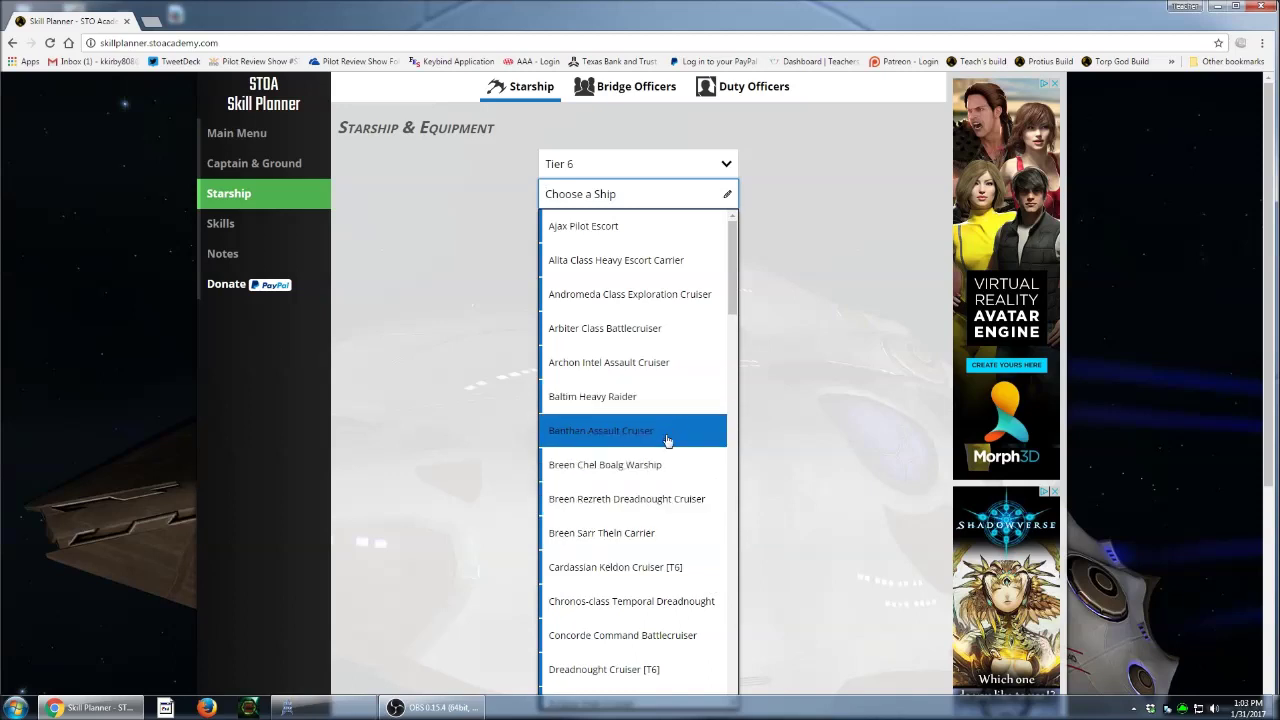
# - Look through the entire alphabetical list of Tier 6 ships for a suitable cruiser and close it without choosing one
pyautogui.scroll(-1, 665, 450)
pyautogui.scroll(-1, 665, 453)
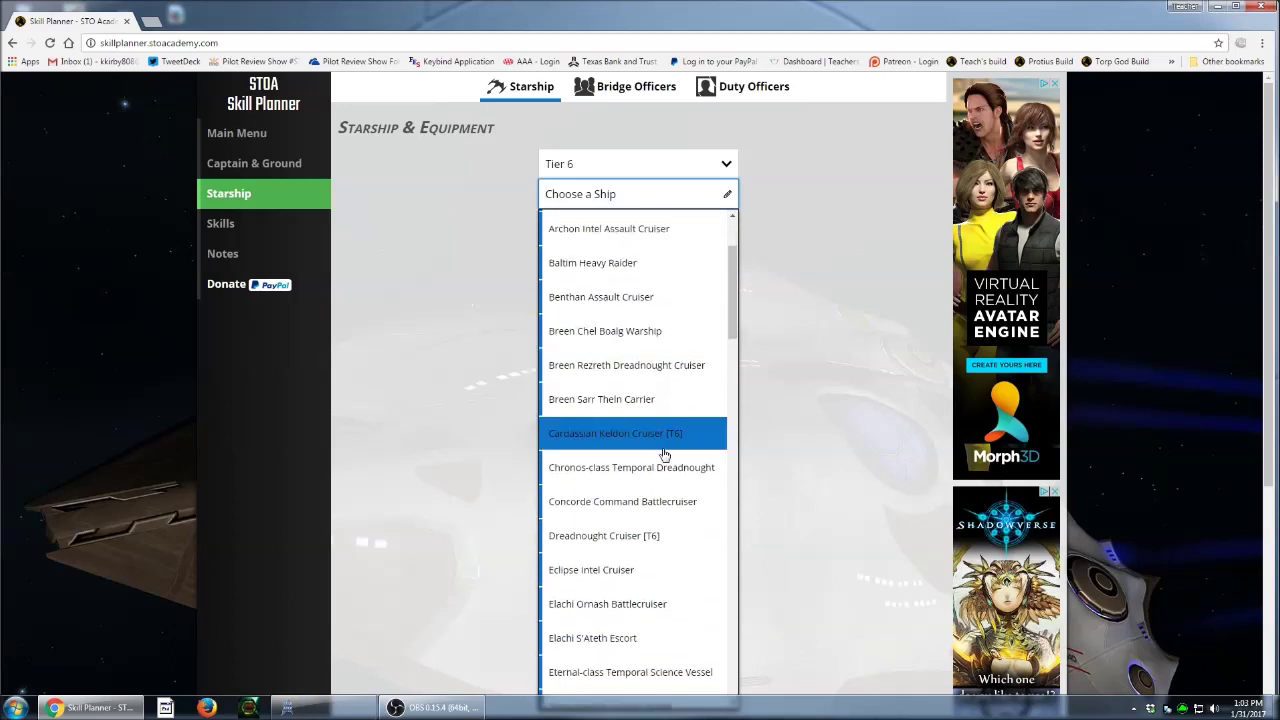
pyautogui.scroll(-1, 664, 455)
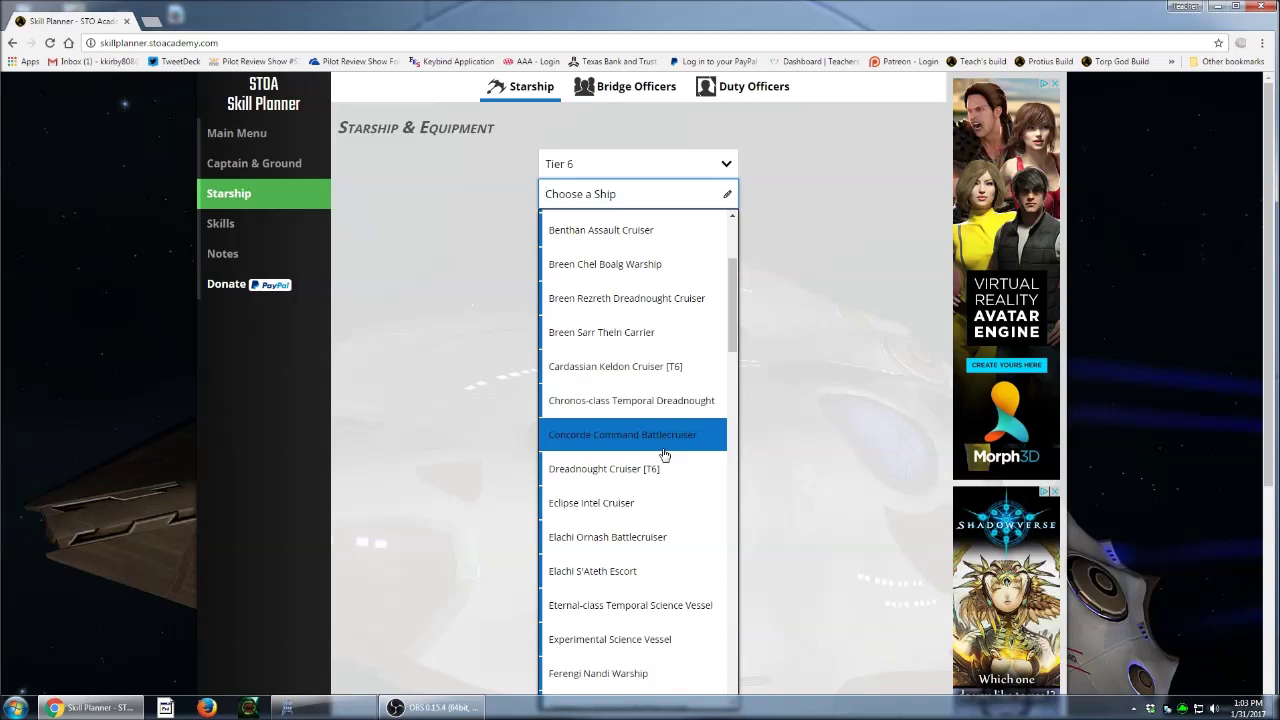
pyautogui.scroll(-1, 665, 455)
pyautogui.scroll(-1, 664, 455)
pyautogui.scroll(-2, 664, 455)
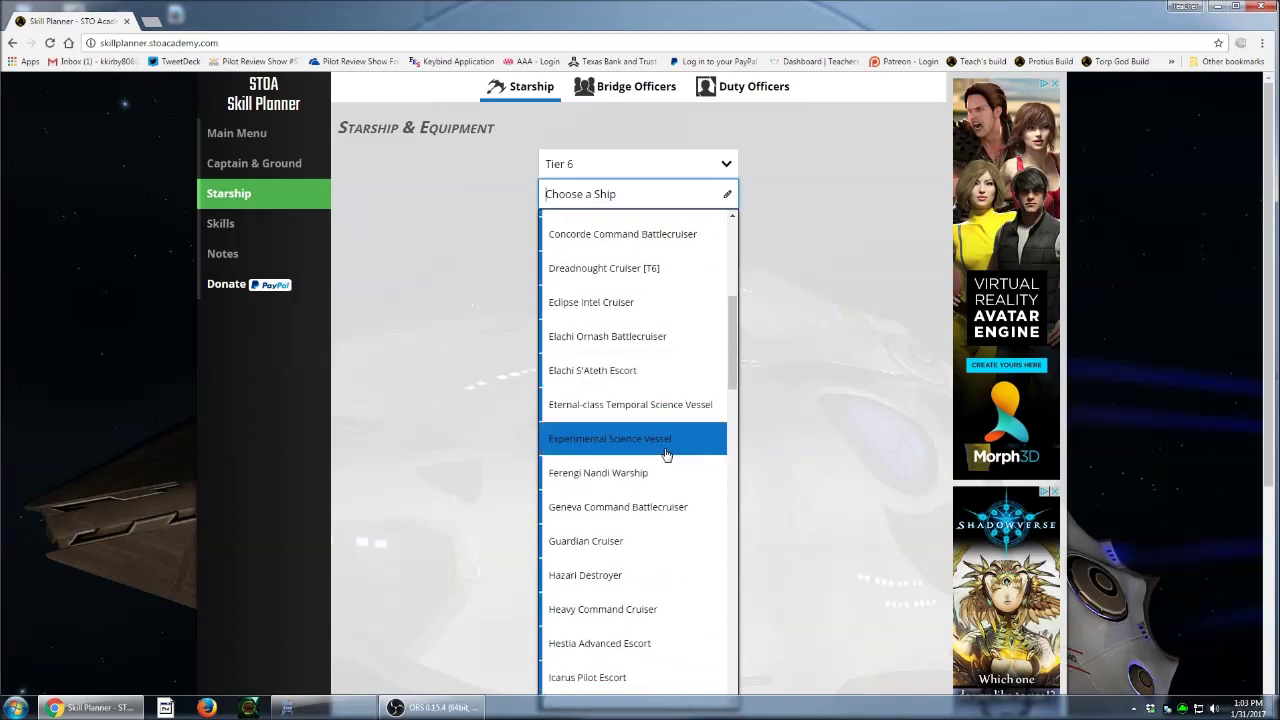
pyautogui.scroll(-2, 664, 455)
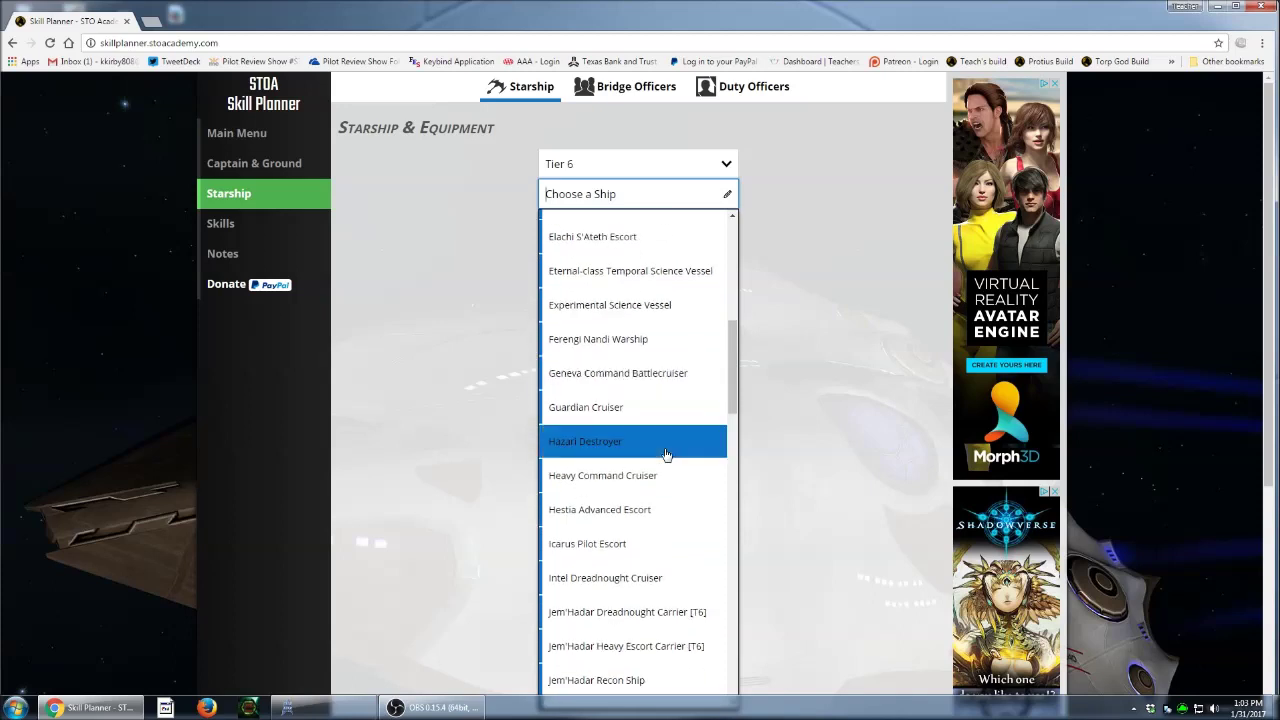
pyautogui.scroll(-1, 664, 455)
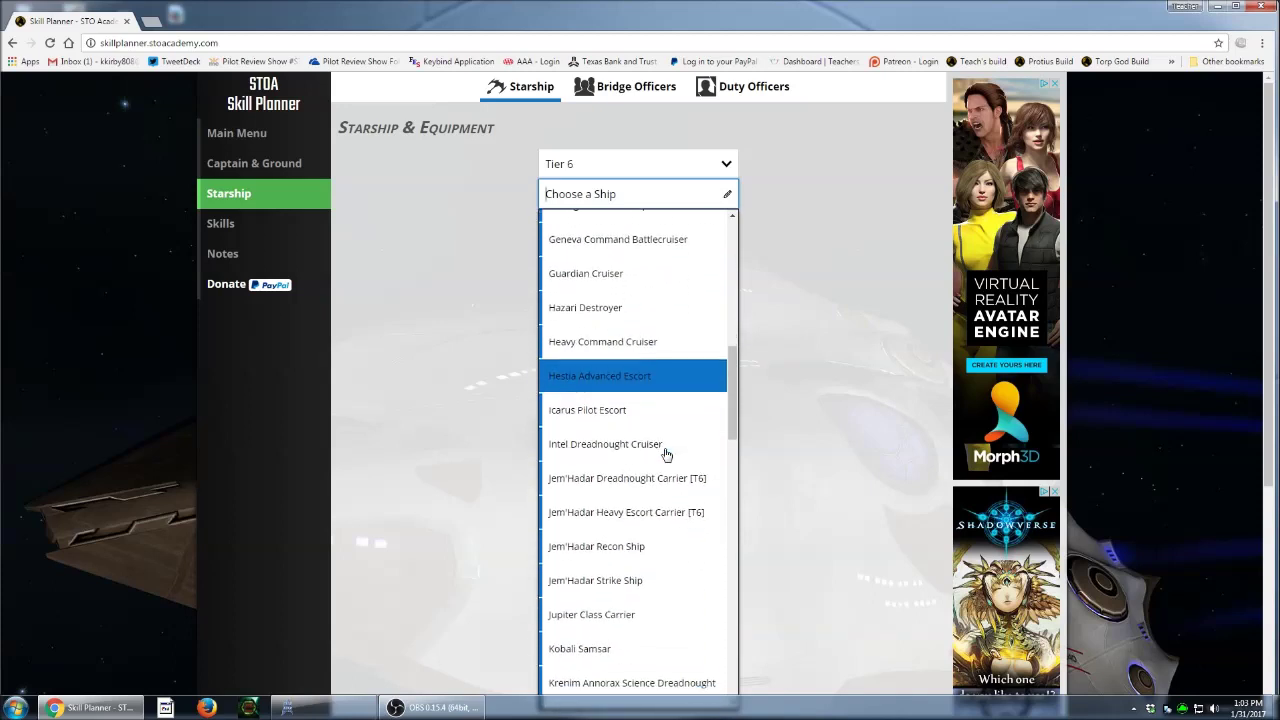
pyautogui.scroll(-1, 666, 455)
pyautogui.scroll(-1, 666, 455)
pyautogui.scroll(-1, 666, 455)
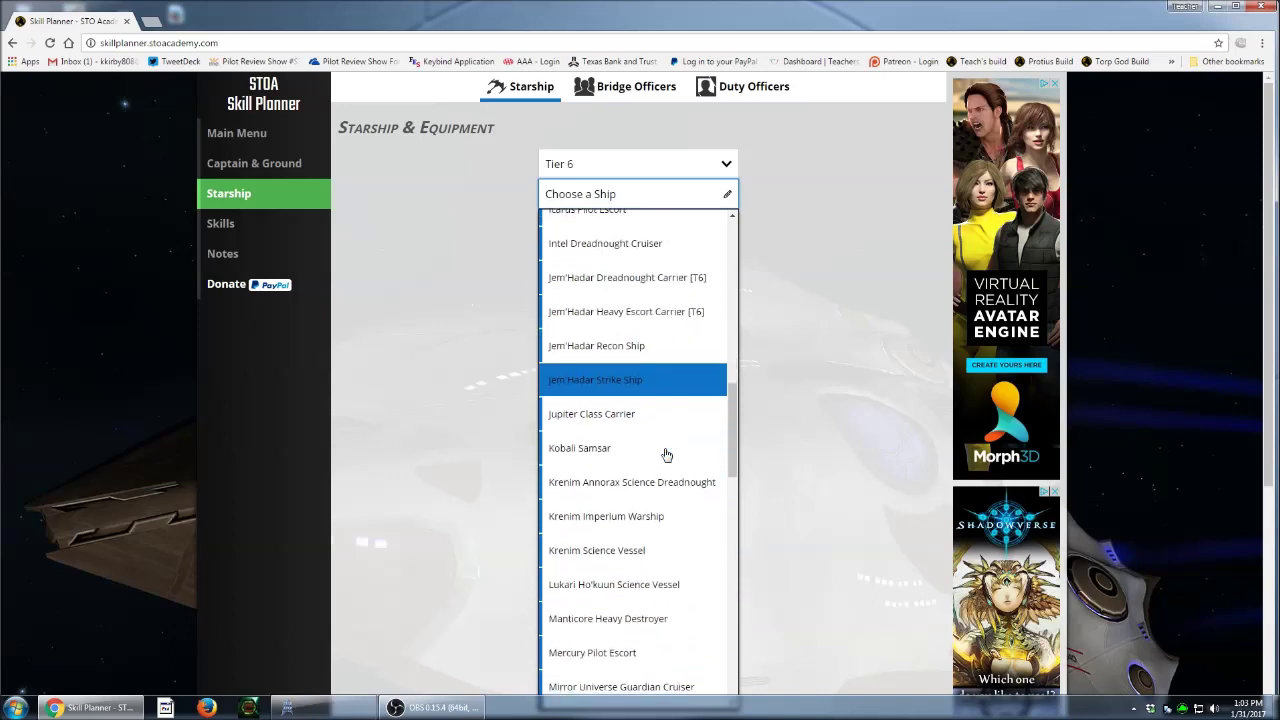
pyautogui.scroll(-1, 666, 455)
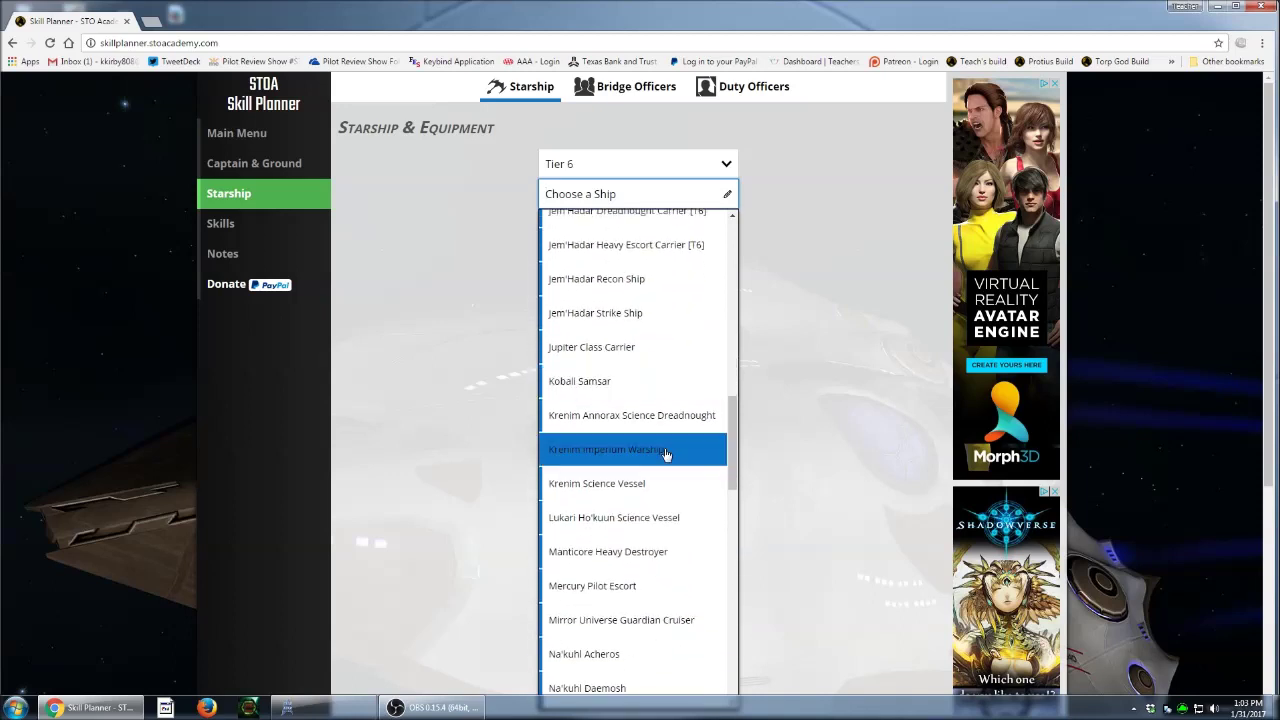
pyautogui.scroll(-1, 666, 455)
pyautogui.scroll(-1, 666, 455)
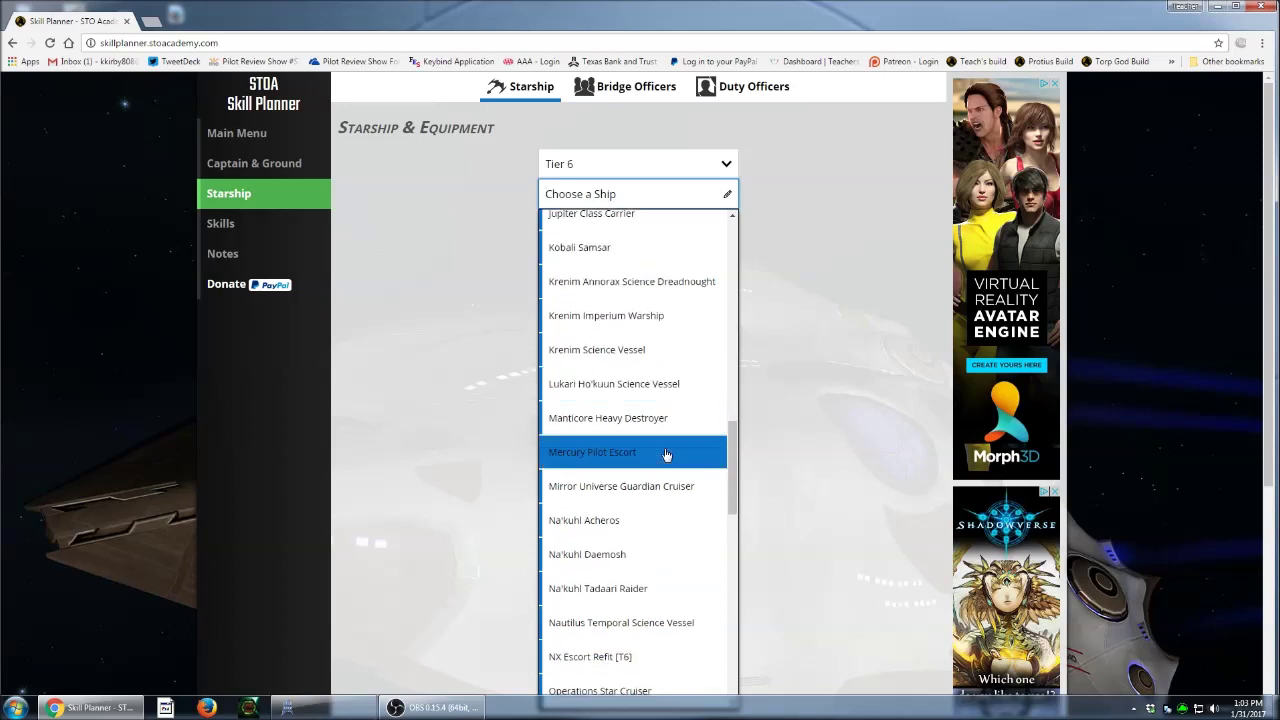
pyautogui.scroll(-1, 666, 455)
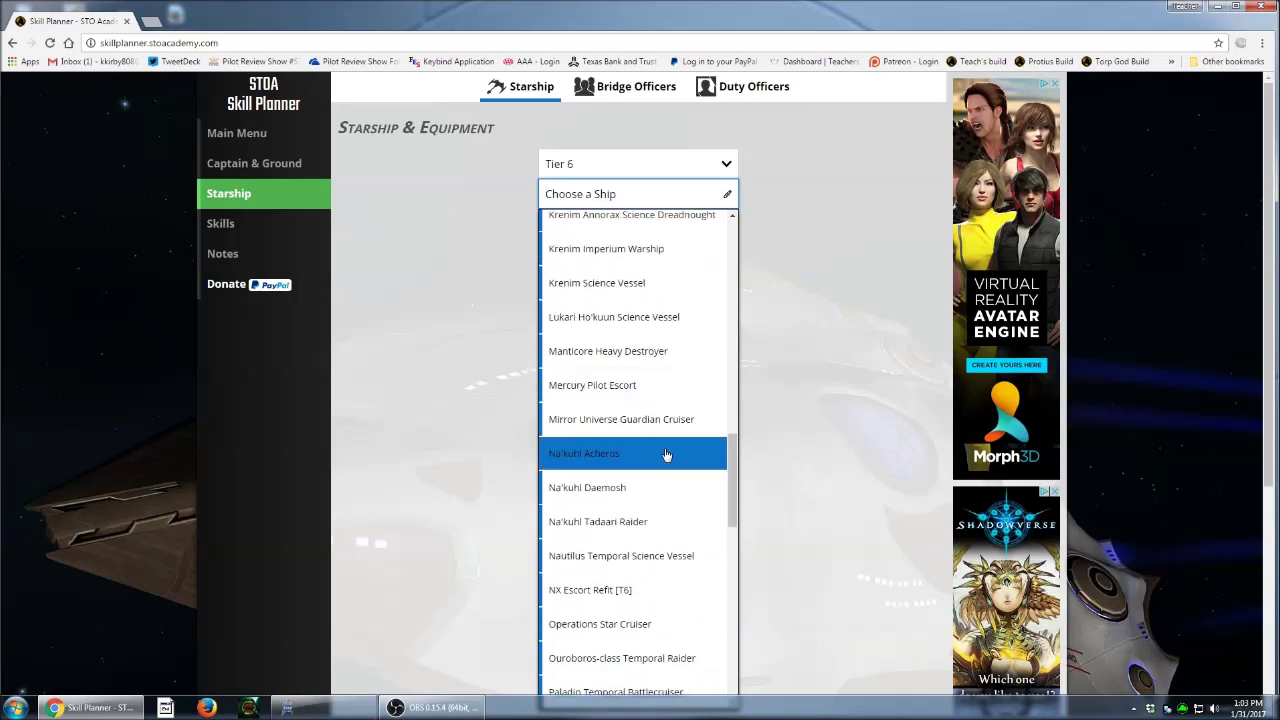
pyautogui.scroll(-1, 666, 455)
pyautogui.scroll(-1, 666, 455)
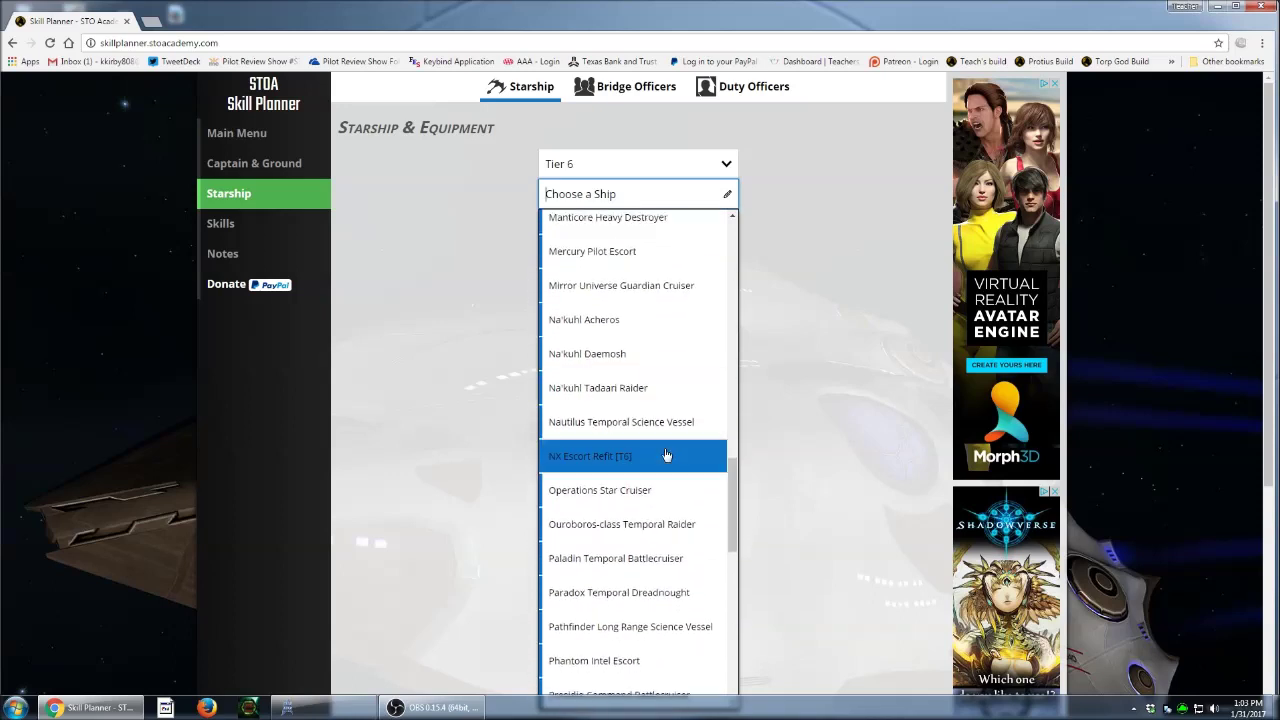
pyautogui.scroll(-1, 666, 455)
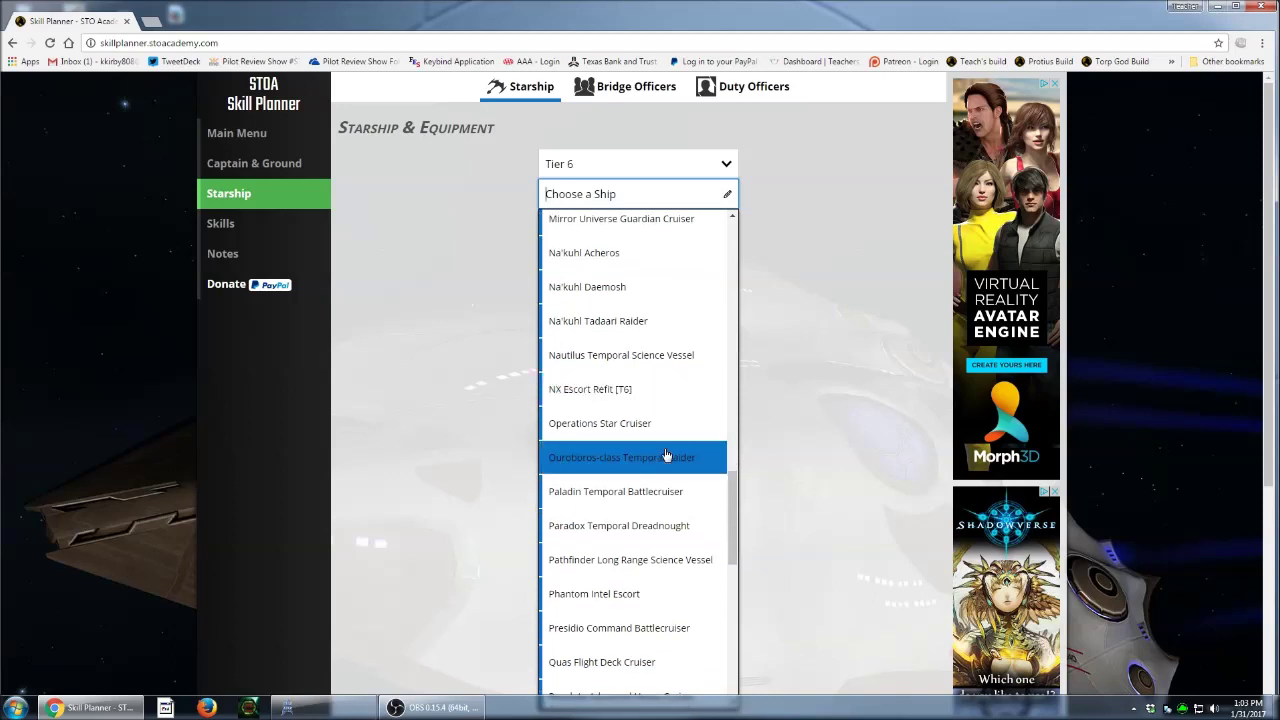
pyautogui.scroll(-1, 666, 455)
pyautogui.scroll(-1, 666, 455)
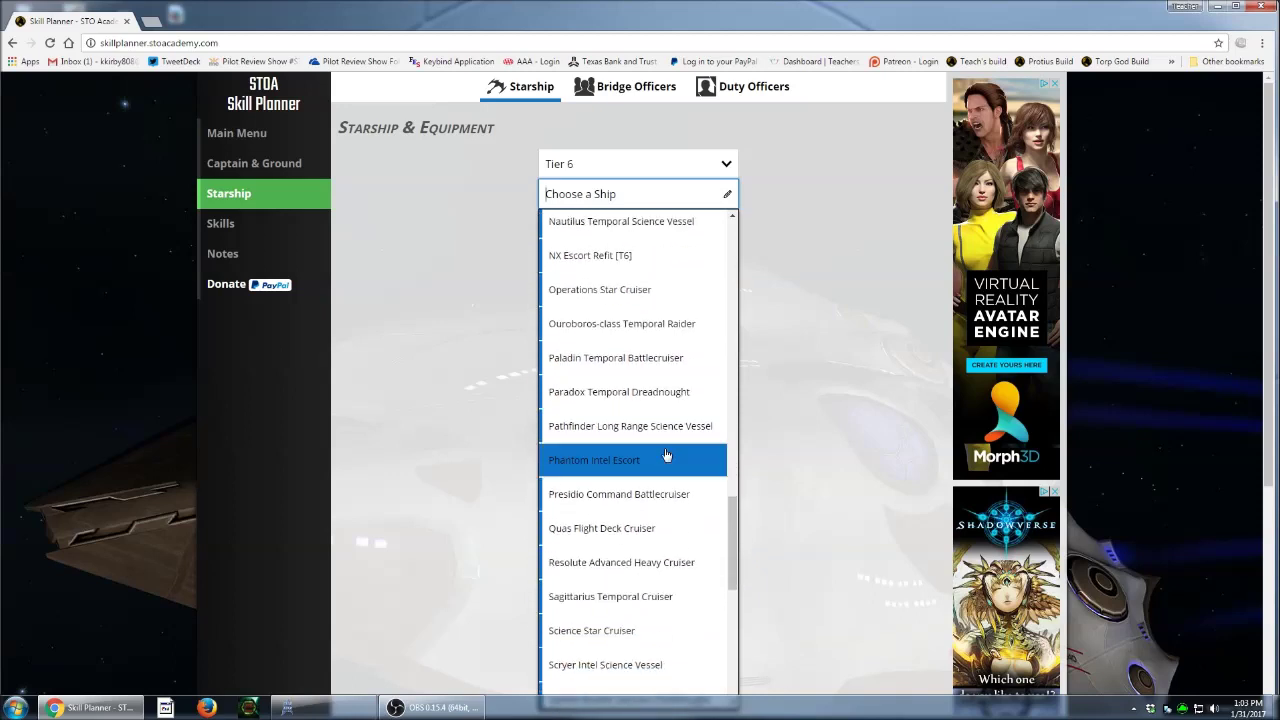
pyautogui.scroll(-1, 666, 455)
pyautogui.scroll(-1, 666, 455)
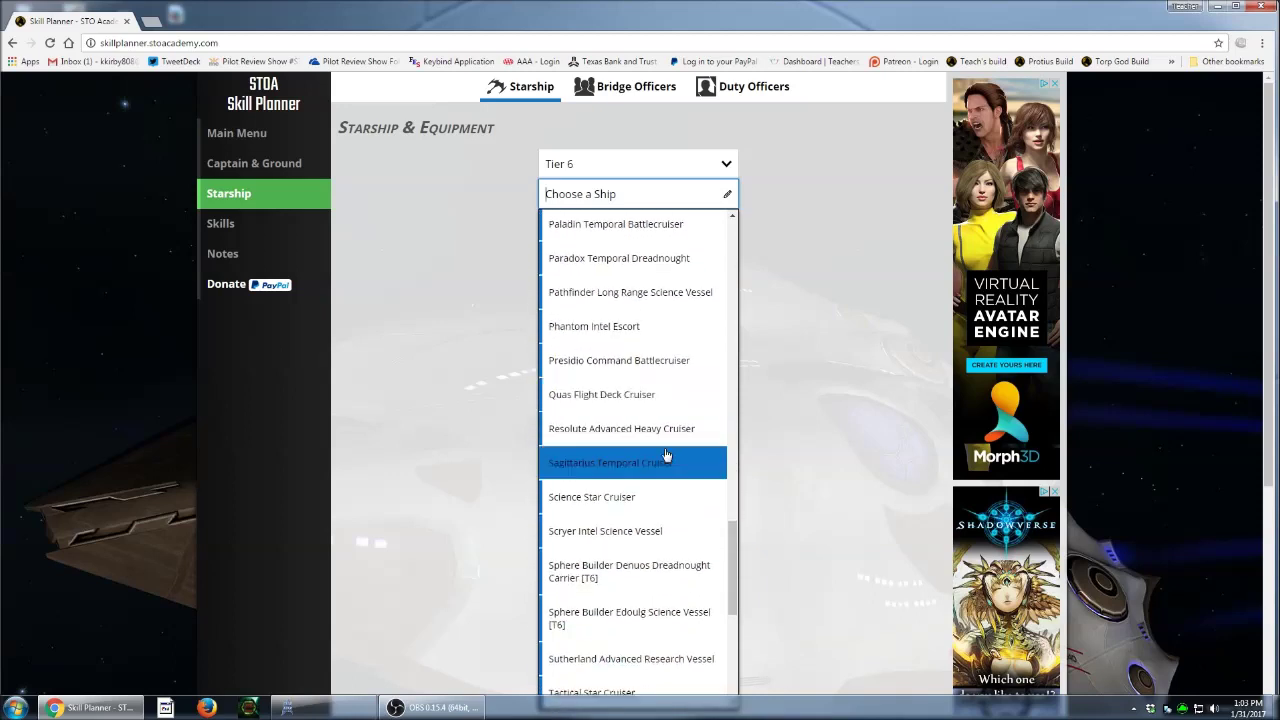
pyautogui.scroll(-1, 666, 455)
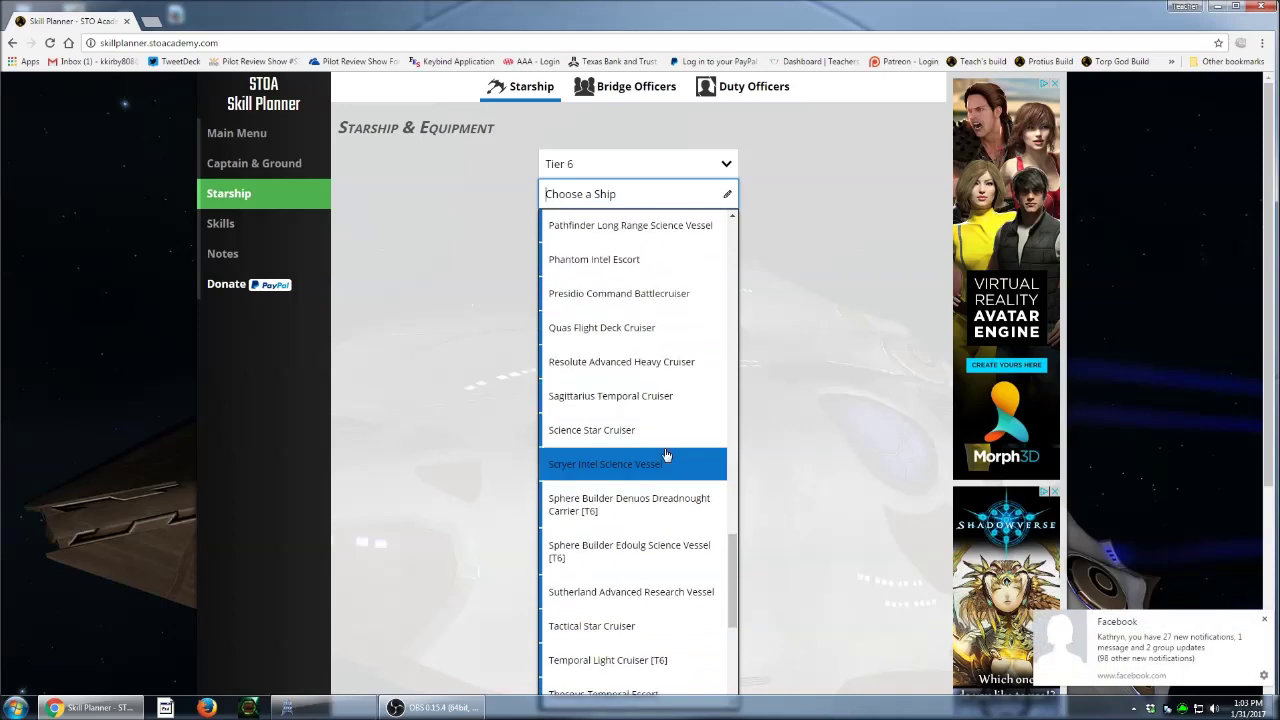
pyautogui.scroll(-1, 666, 455)
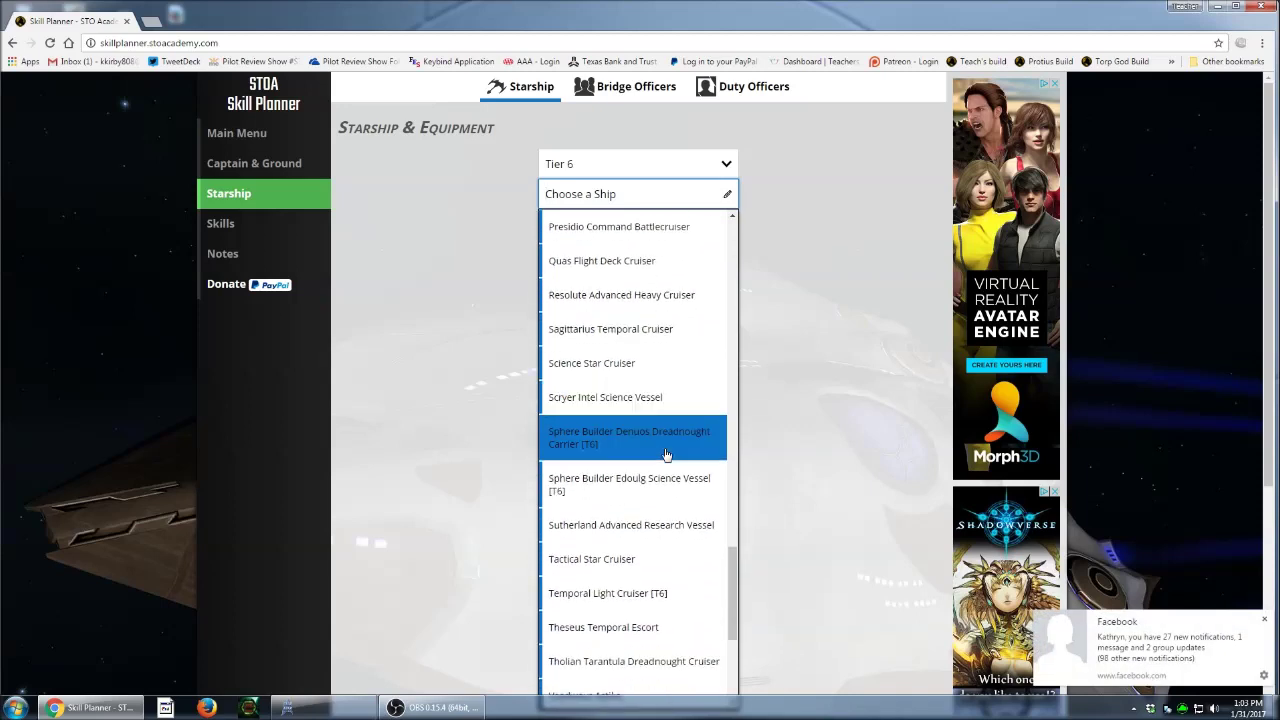
pyautogui.scroll(-1, 666, 455)
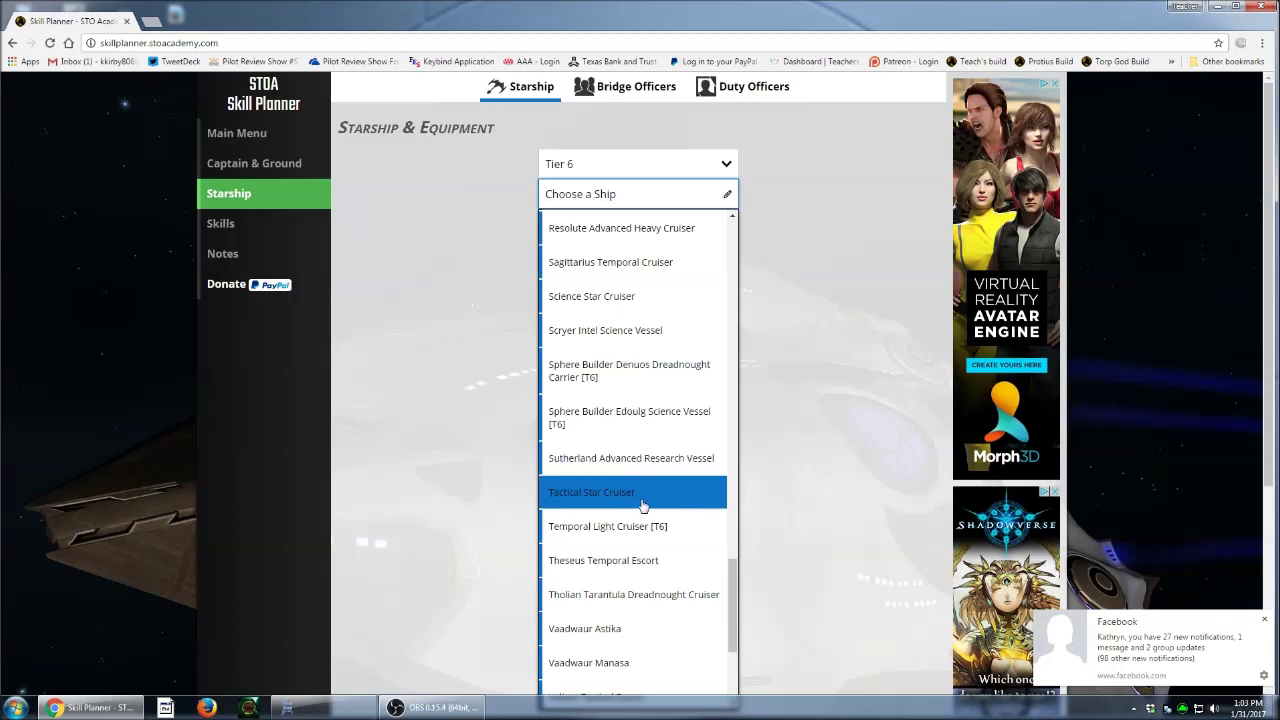
pyautogui.scroll(-1, 655, 497)
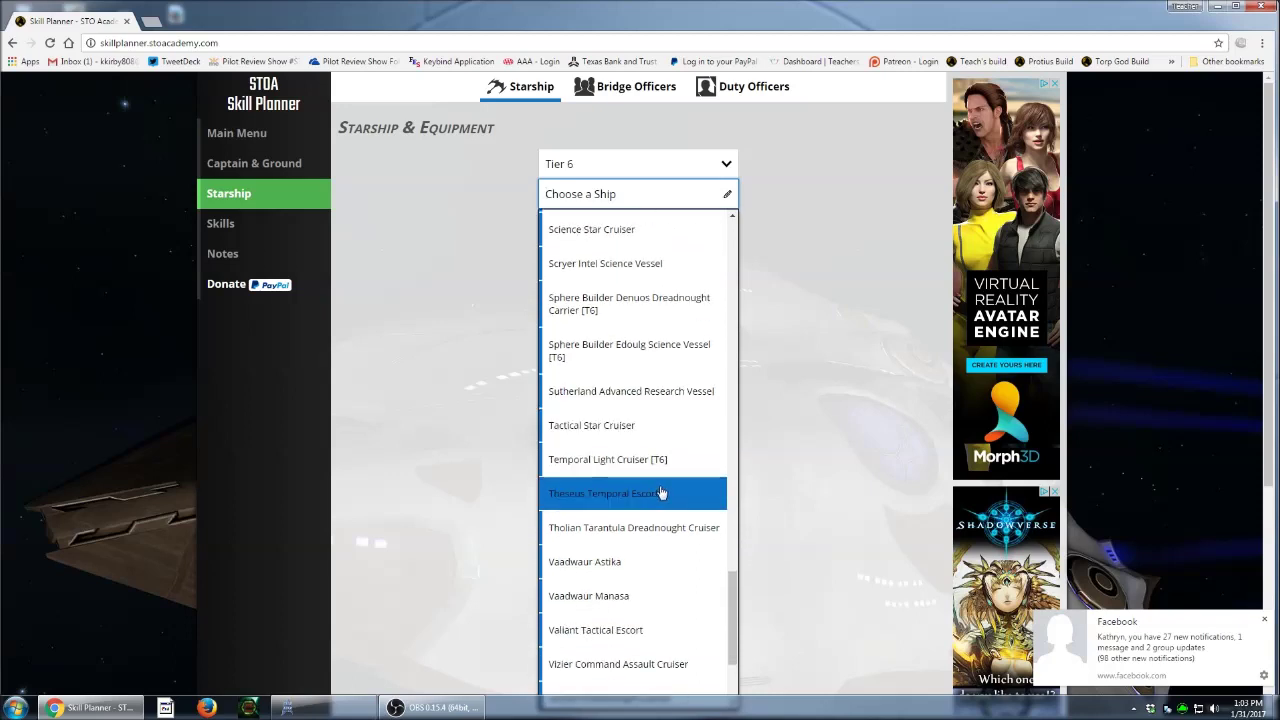
pyautogui.scroll(-1, 663, 491)
pyautogui.scroll(-1, 664, 491)
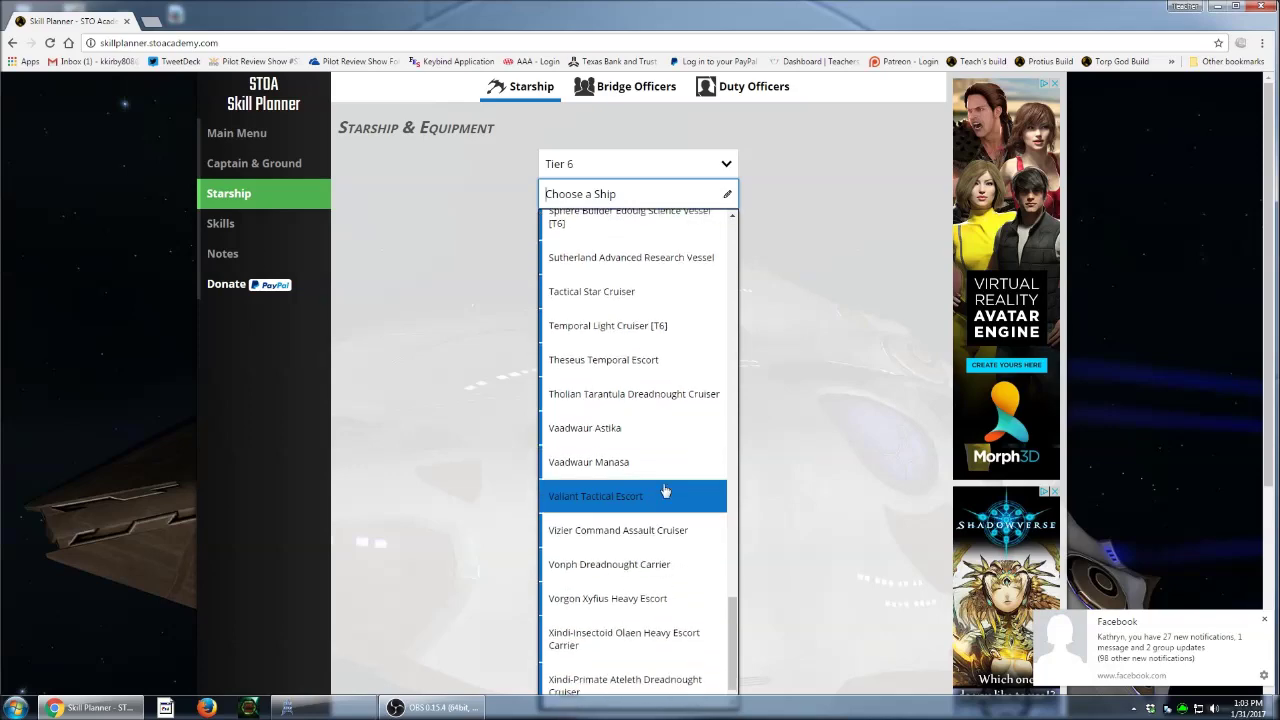
pyautogui.scroll(-1, 665, 491)
pyautogui.scroll(-2, 665, 491)
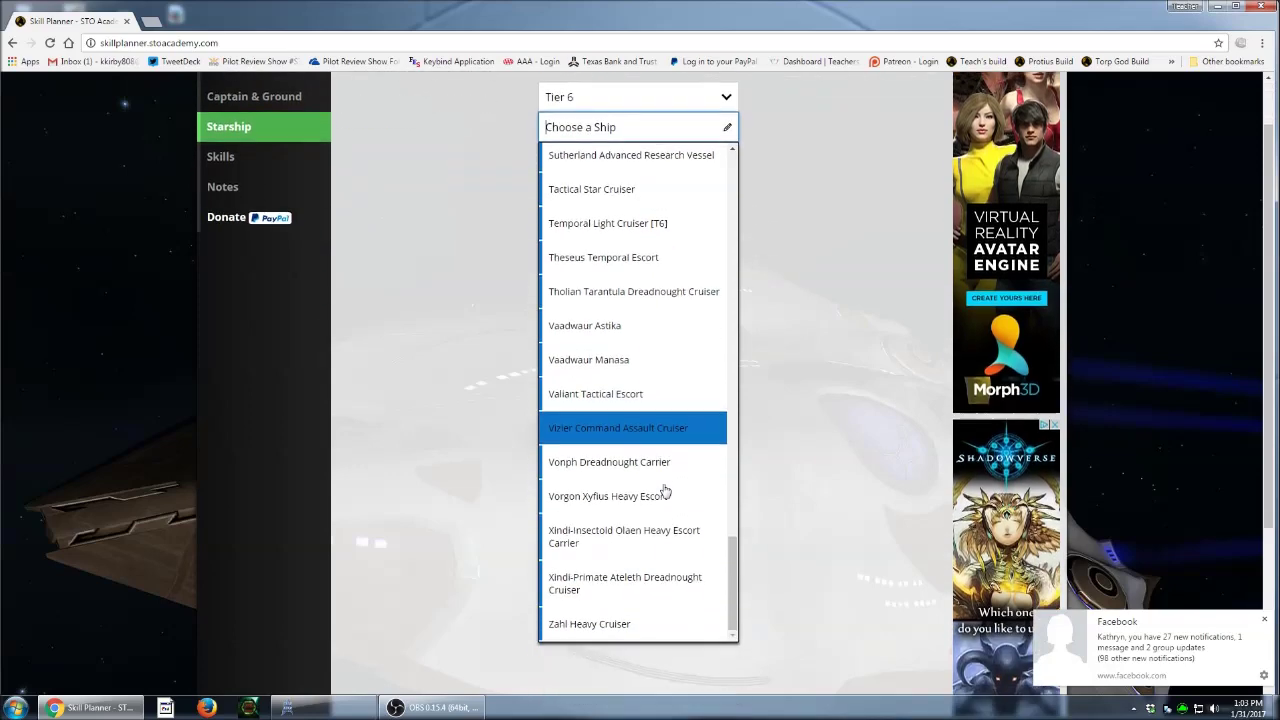
pyautogui.scroll(1, 667, 490)
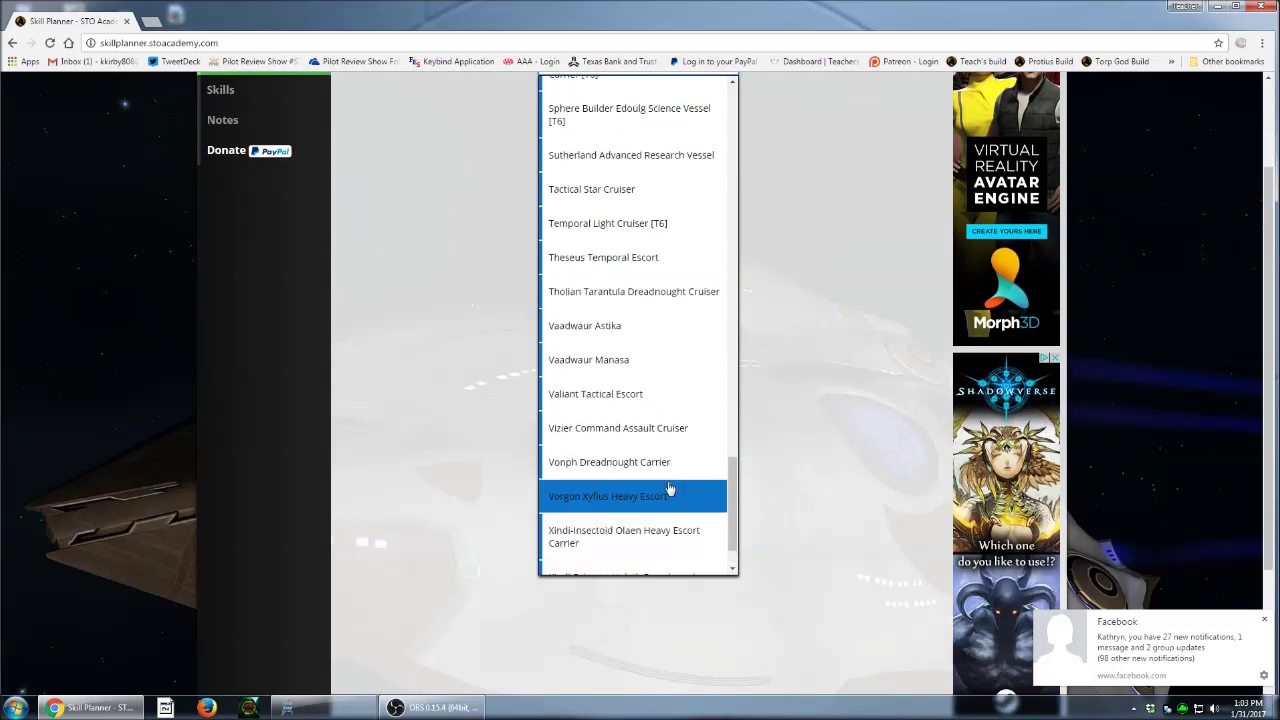
pyautogui.click(589, 205)
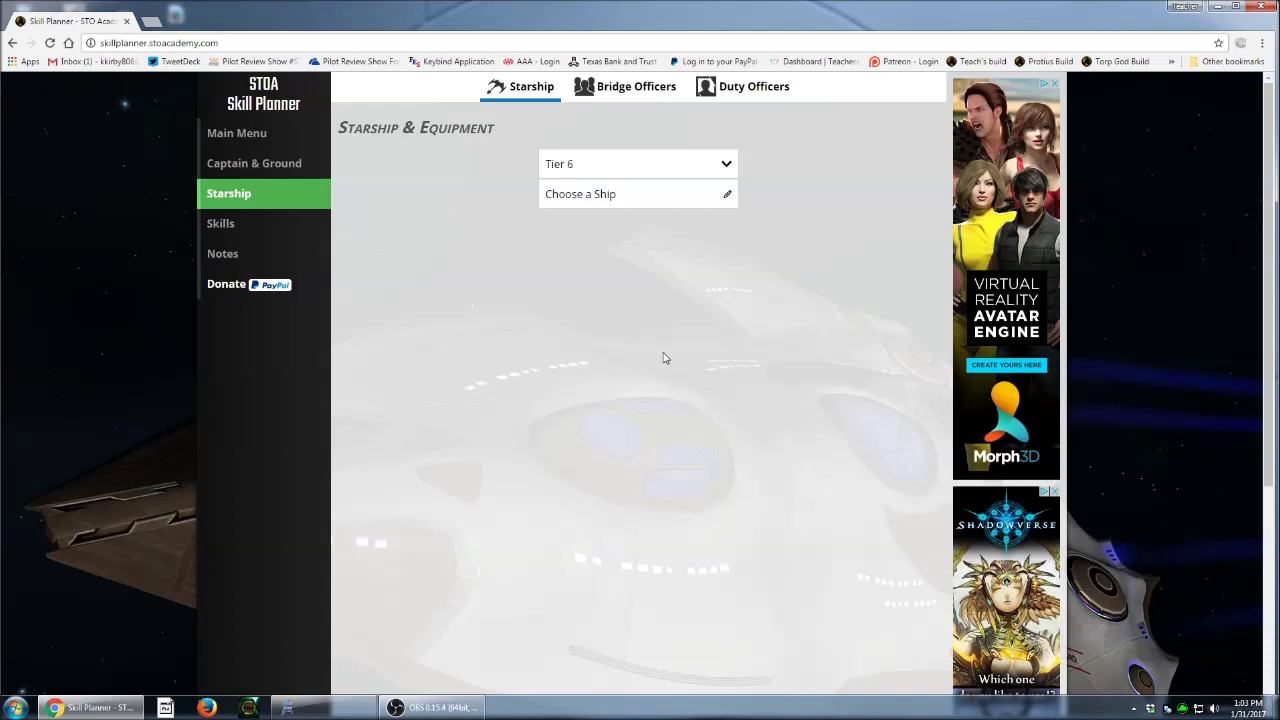
# - Filter the Tier 6 ship list by "tactic" and choose the Tactical Star Cruiser
pyautogui.click(631, 190)
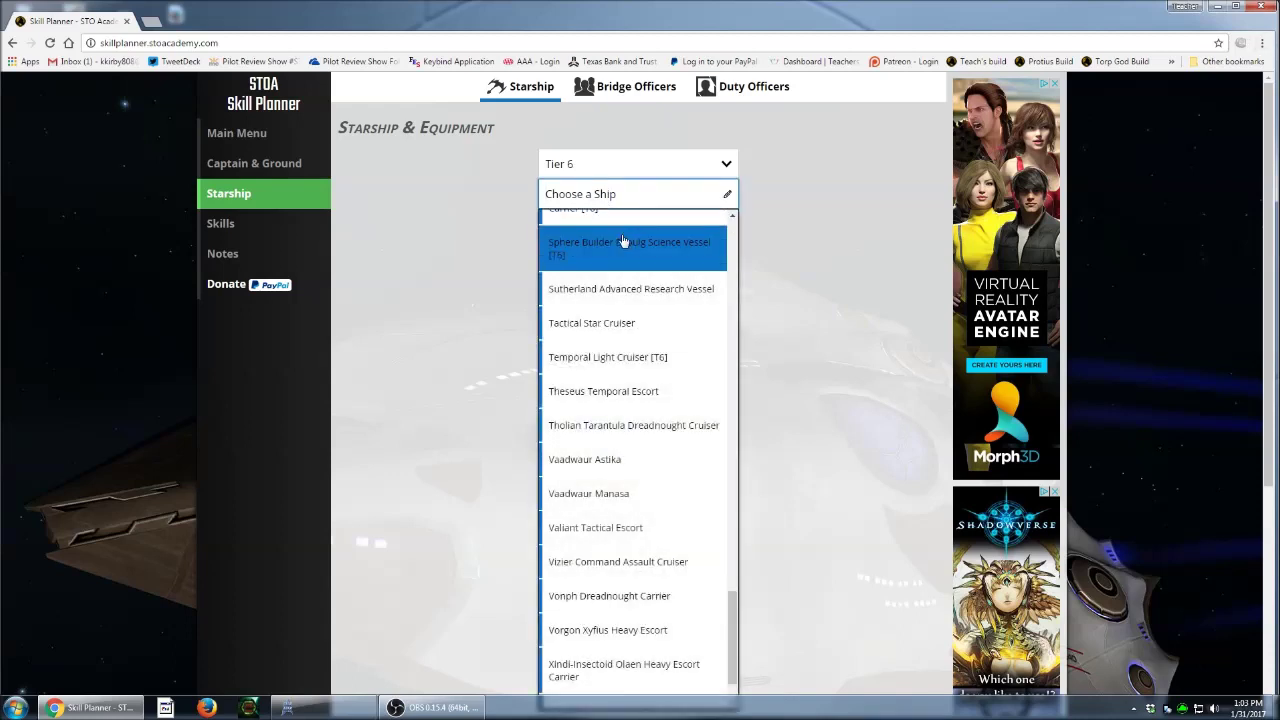
pyautogui.write('ta')
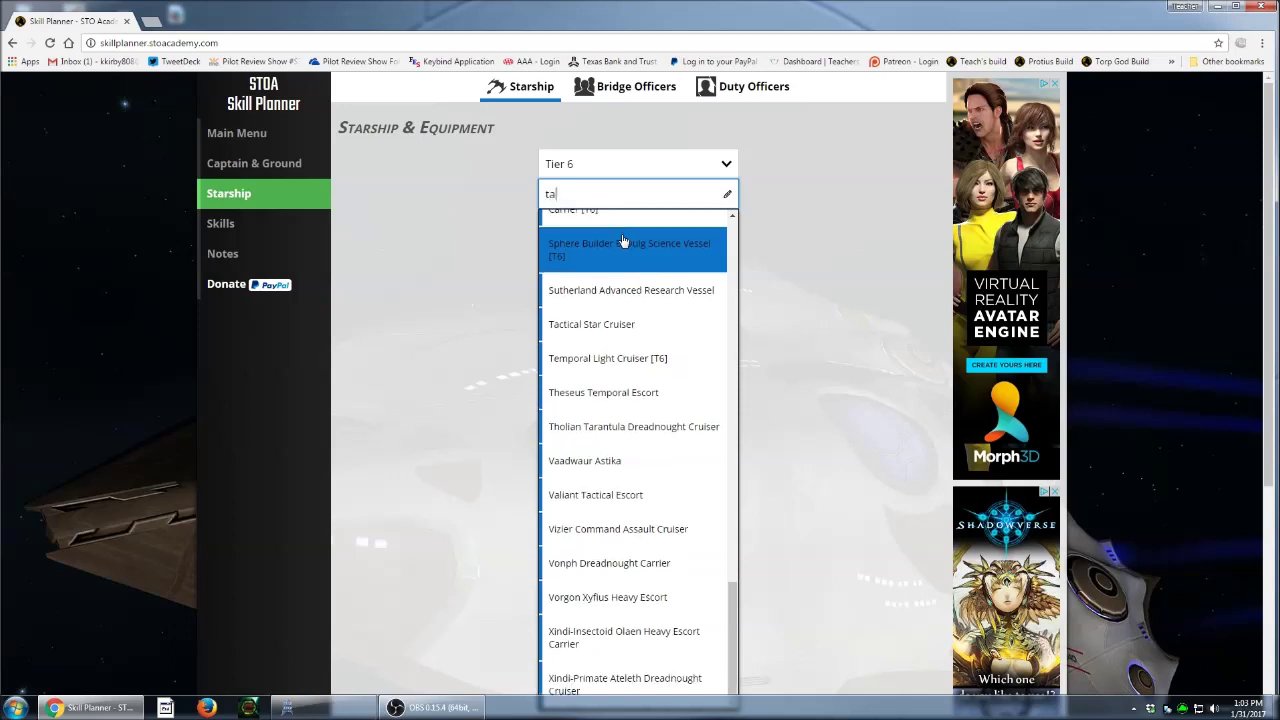
pyautogui.write('ctic')
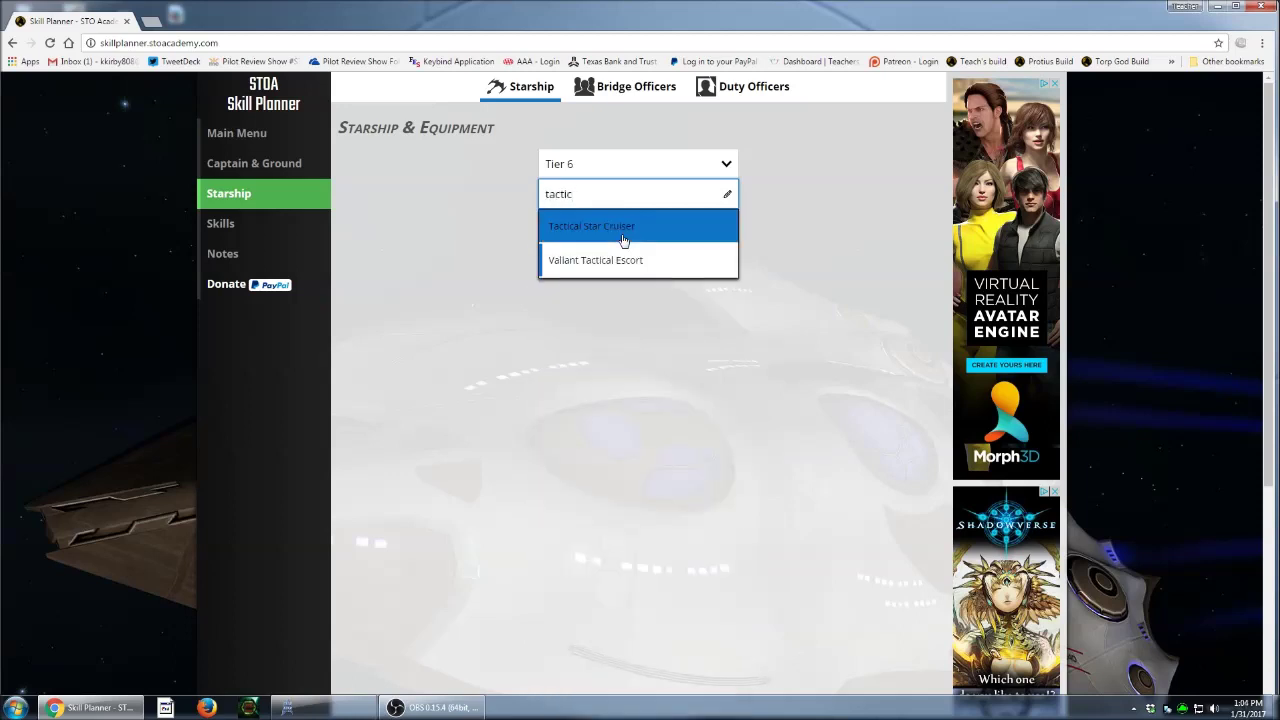
pyautogui.click(637, 229)
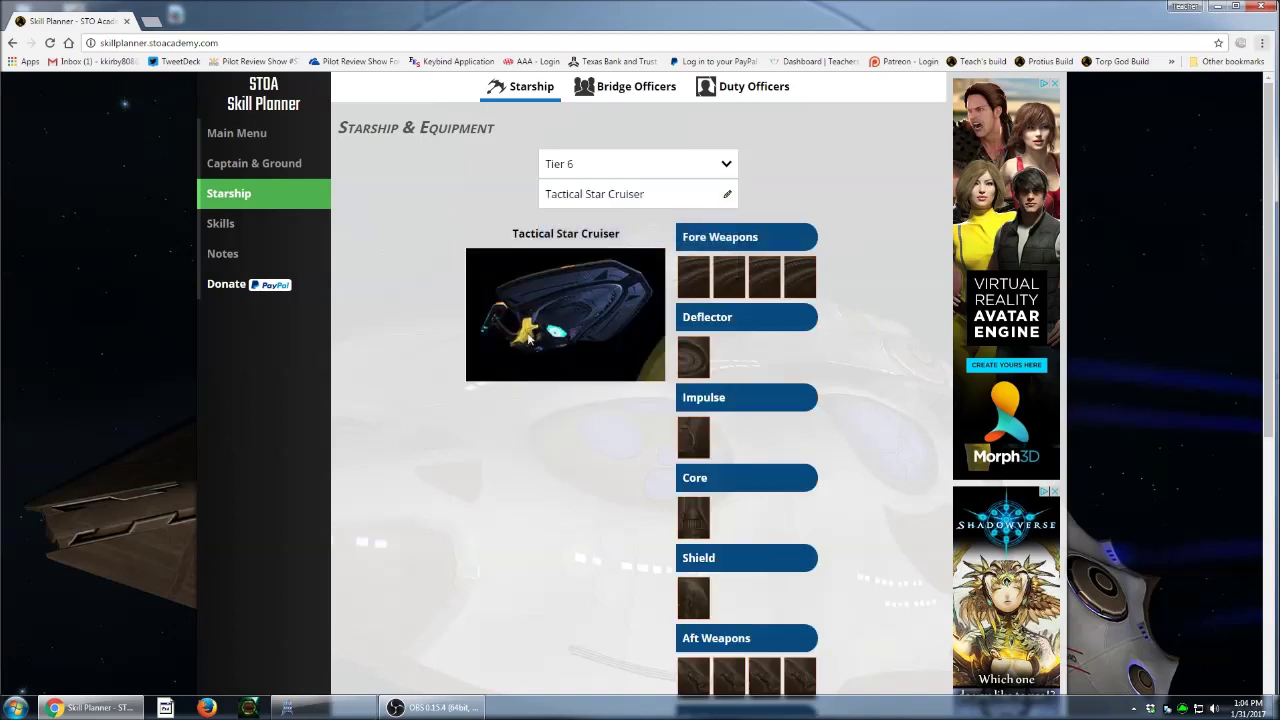
# - Look over all equipment slots of the Tactical Star Cruiser, from fore weapons to tactical consoles
pyautogui.scroll(-2, 923, 449)
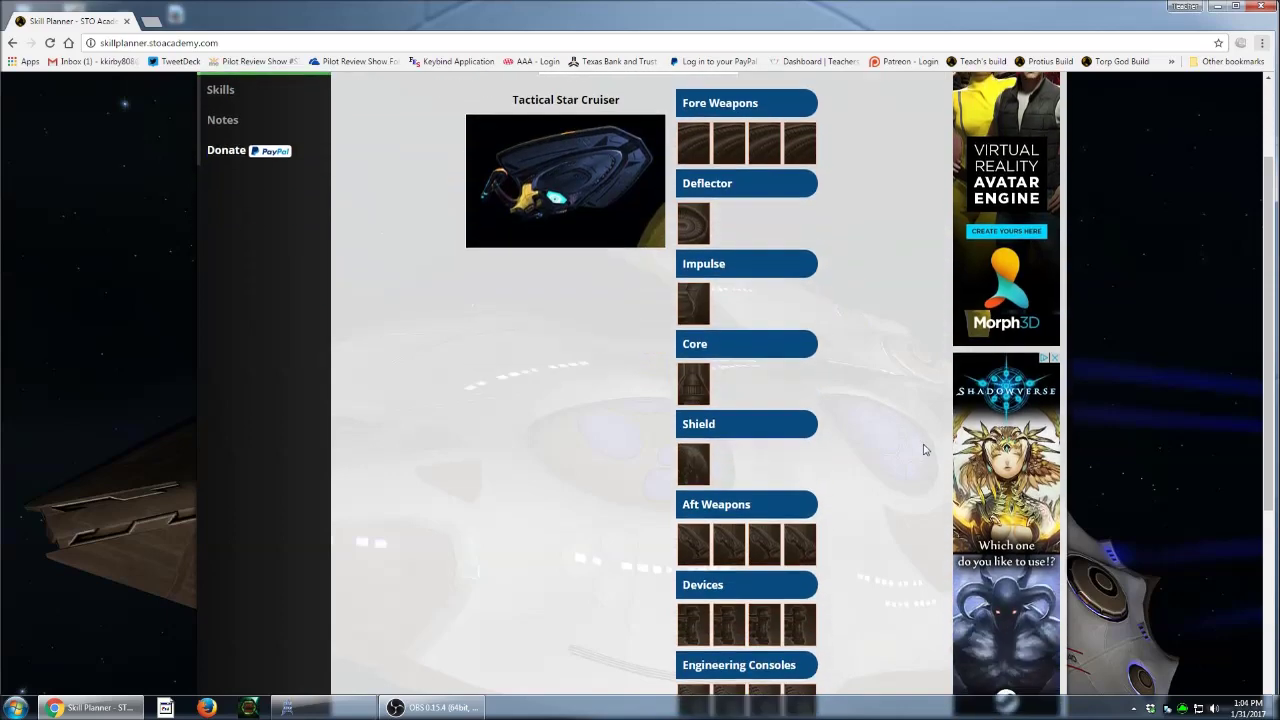
pyautogui.scroll(-3, 895, 474)
pyautogui.scroll(-2, 895, 474)
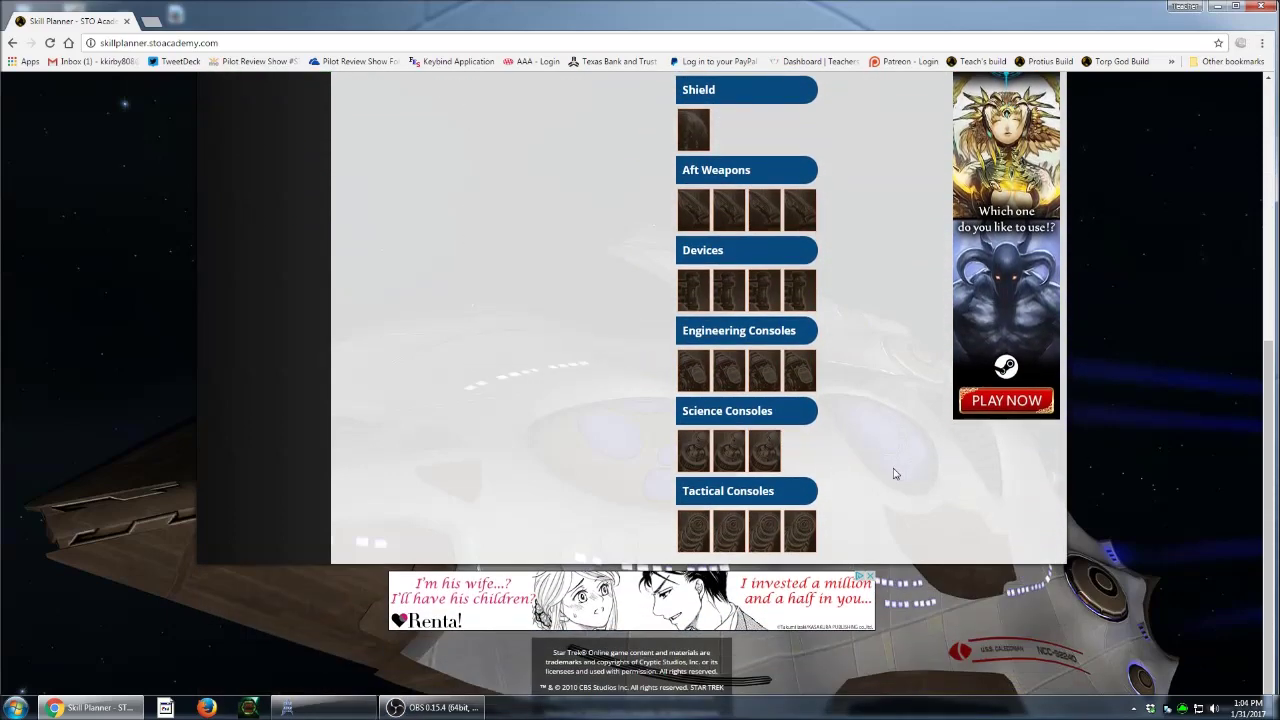
pyautogui.scroll(5, 895, 474)
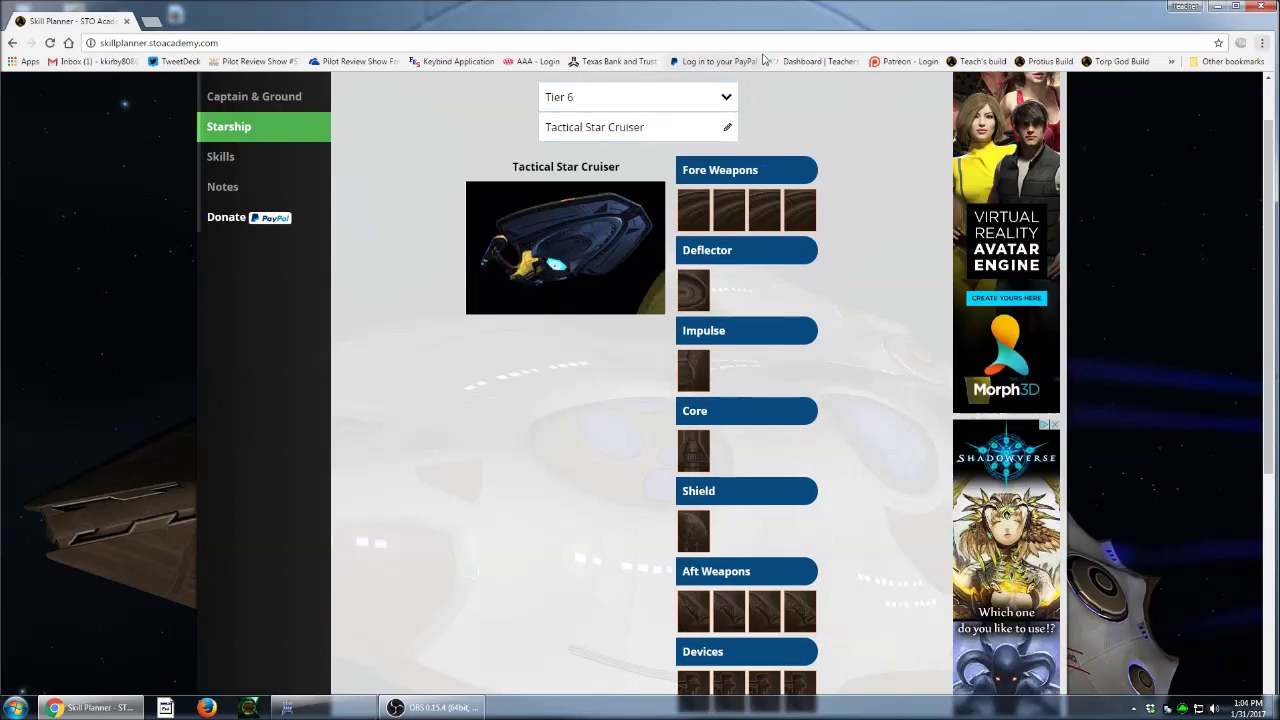
pyautogui.scroll(-4, 820, 480)
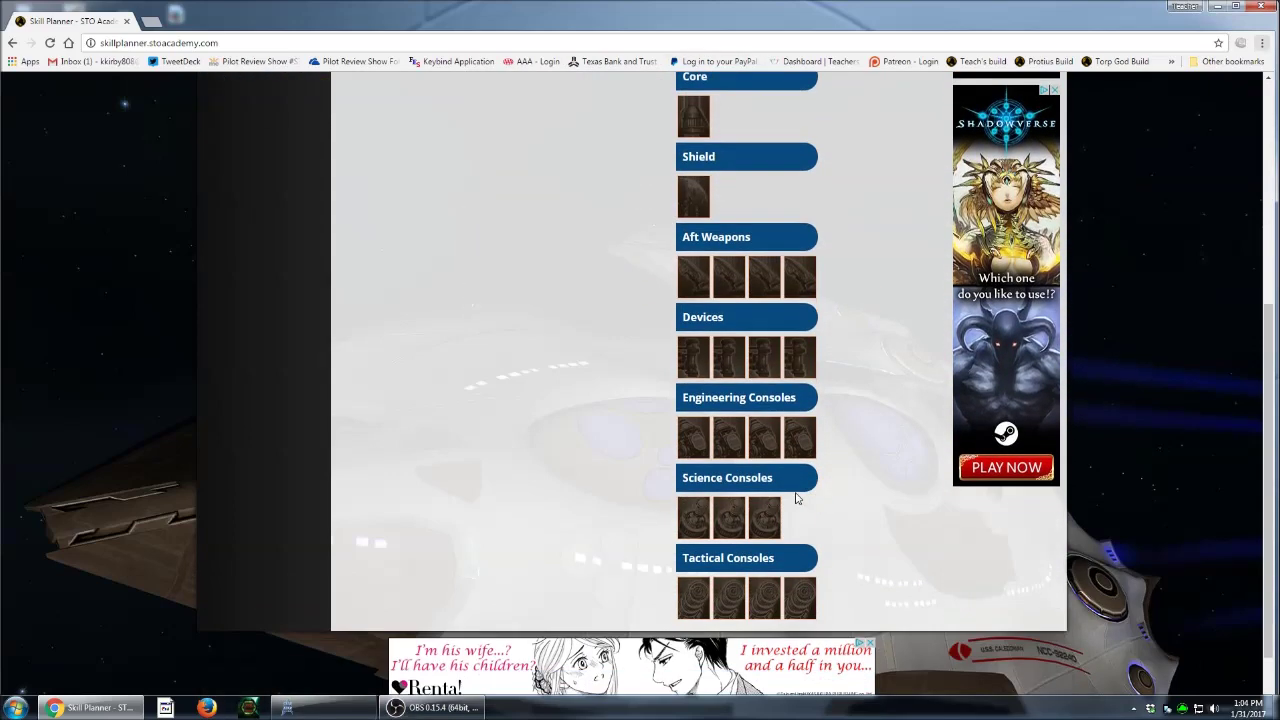
pyautogui.scroll(3, 805, 492)
pyautogui.scroll(2, 811, 416)
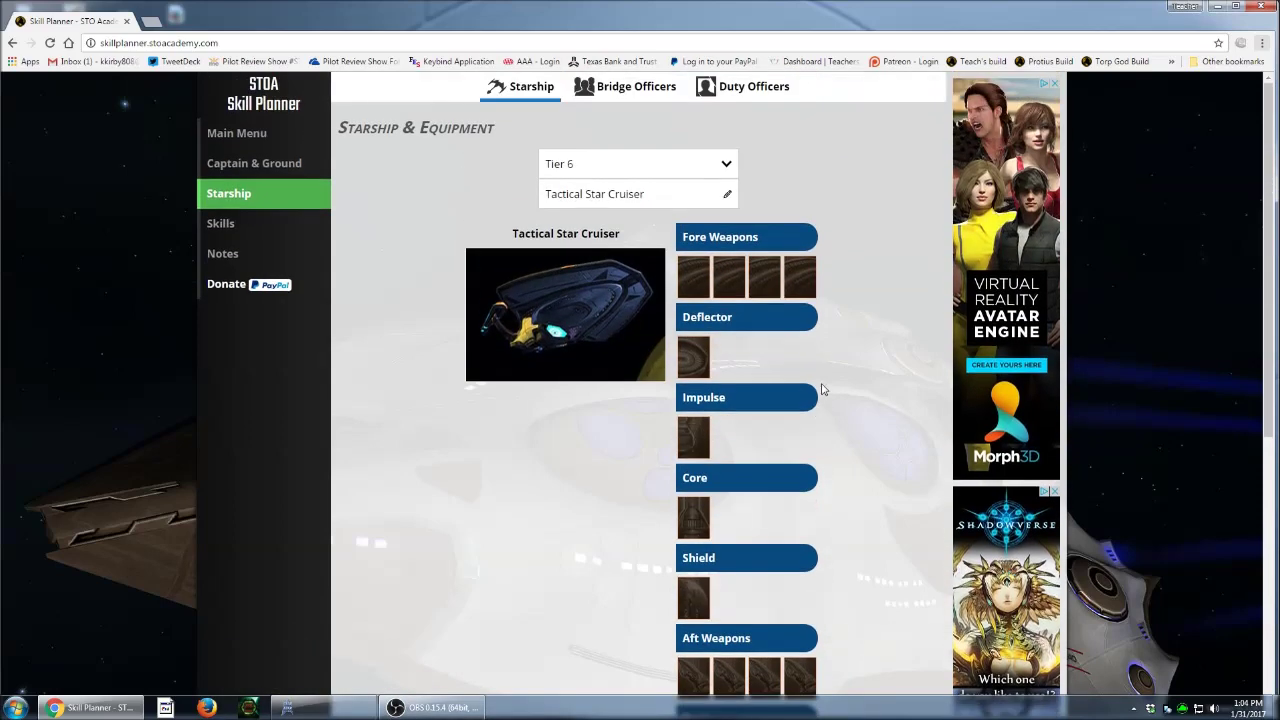
# - For the first fore weapon slot, search for items with the base Advanced Fleet Antiproton Beam Array
pyautogui.click(695, 279)
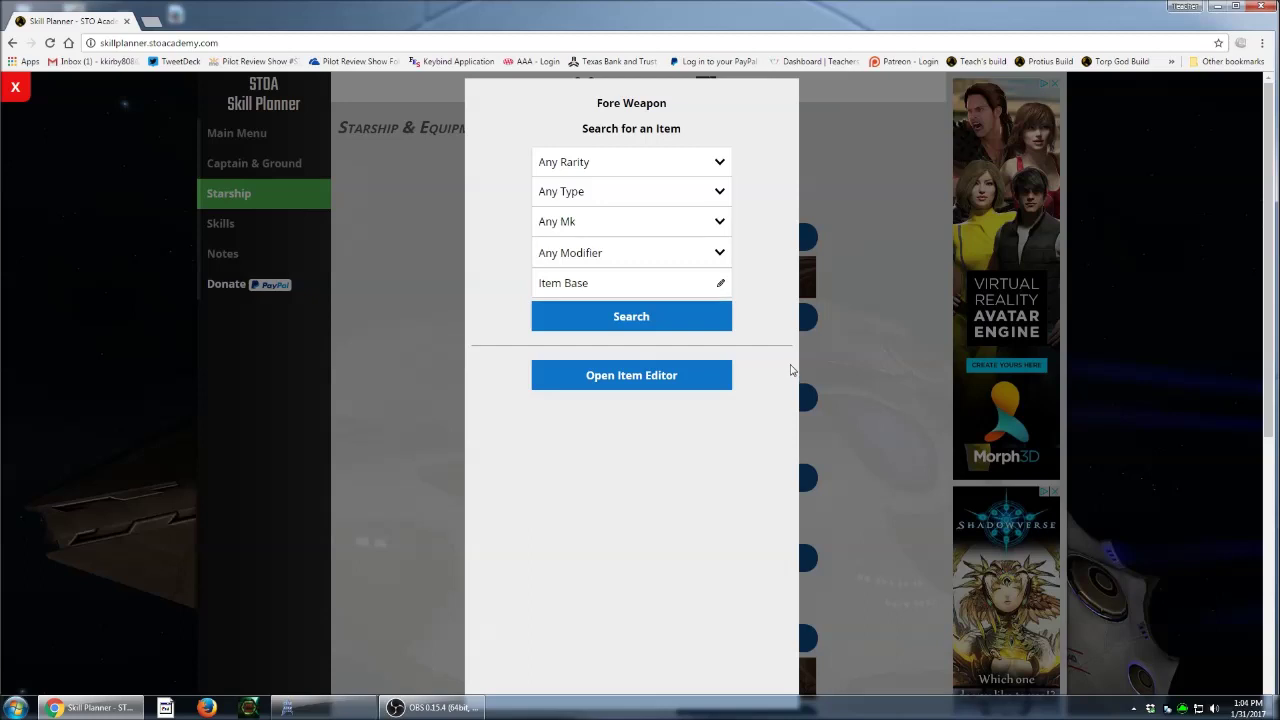
pyautogui.click(623, 284)
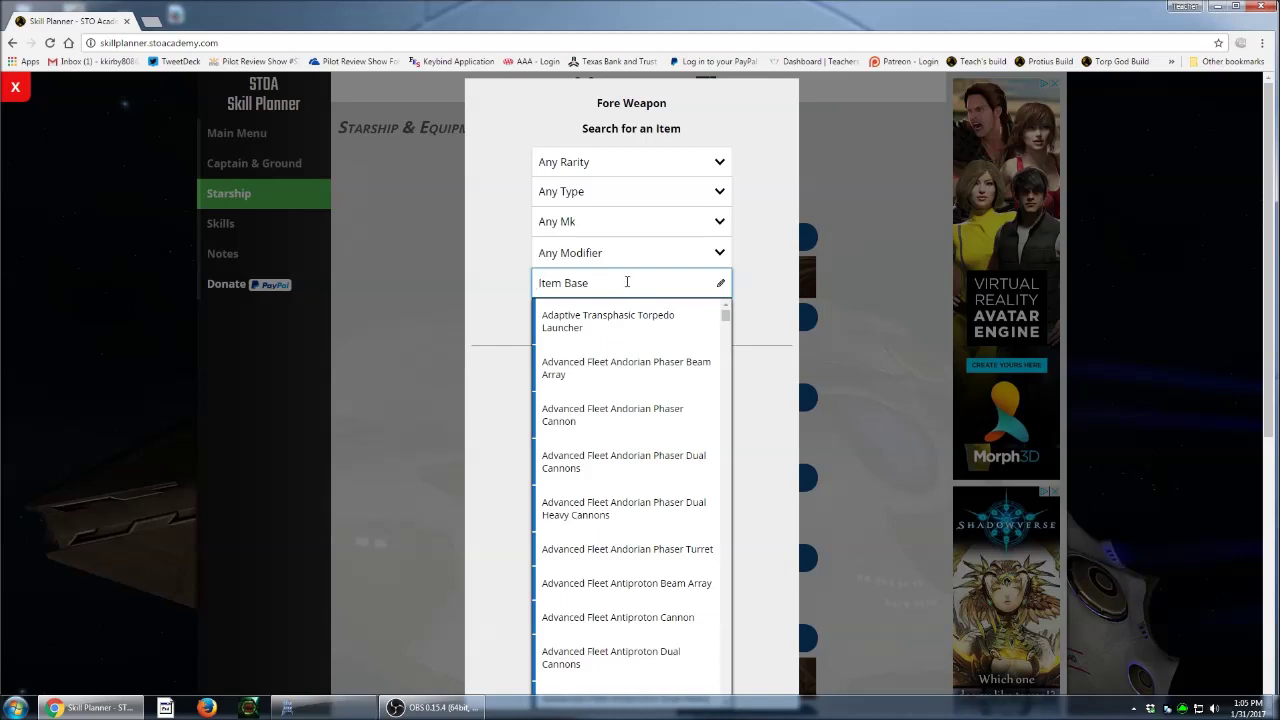
pyautogui.click(627, 282)
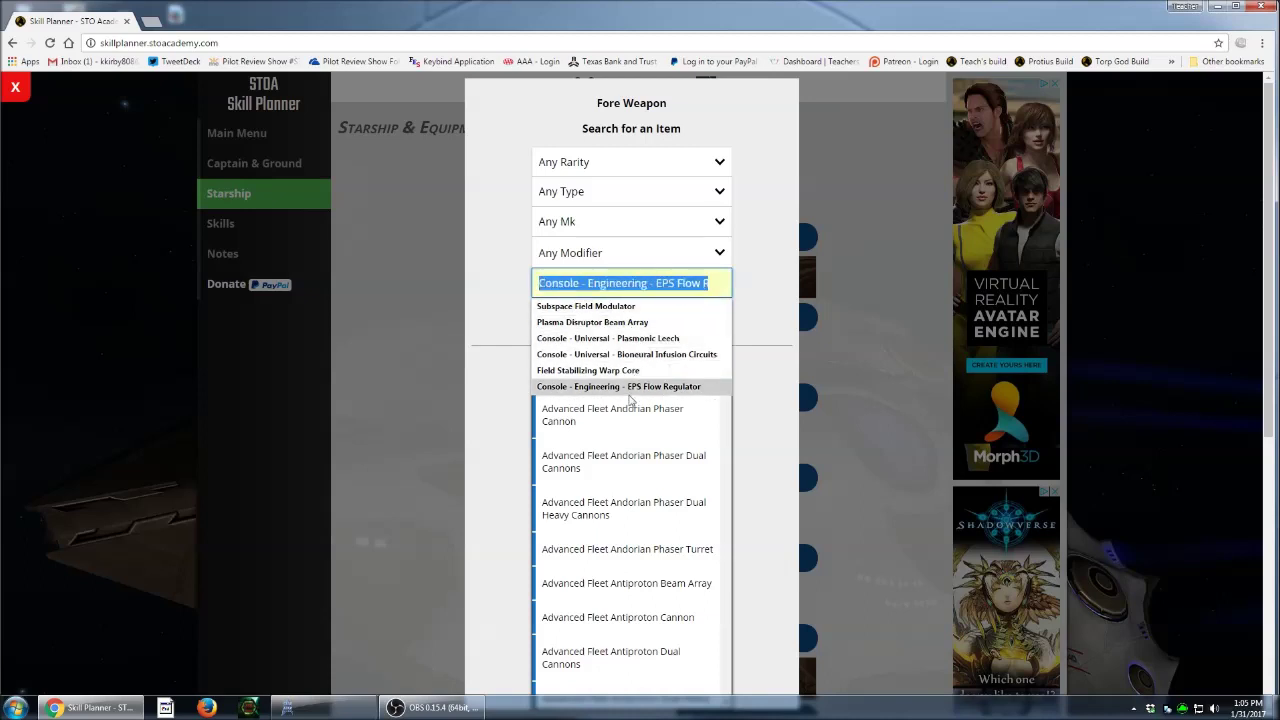
pyautogui.click(603, 594)
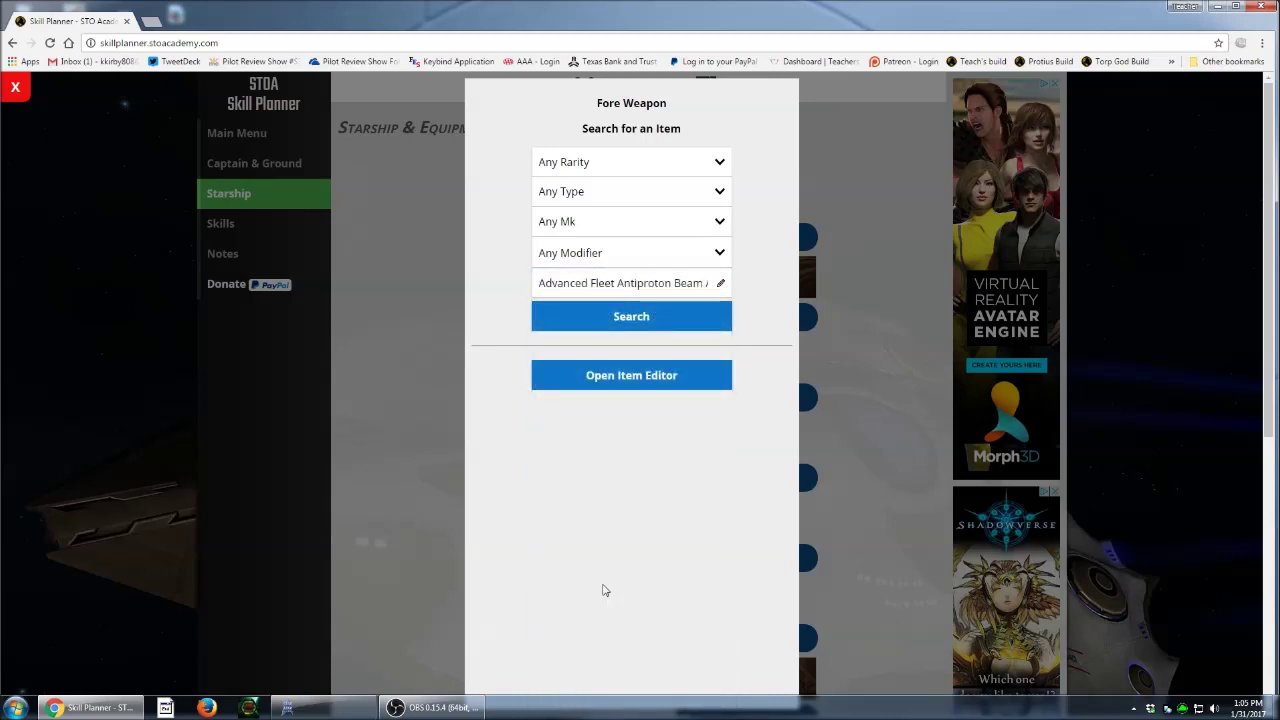
pyautogui.click(633, 317)
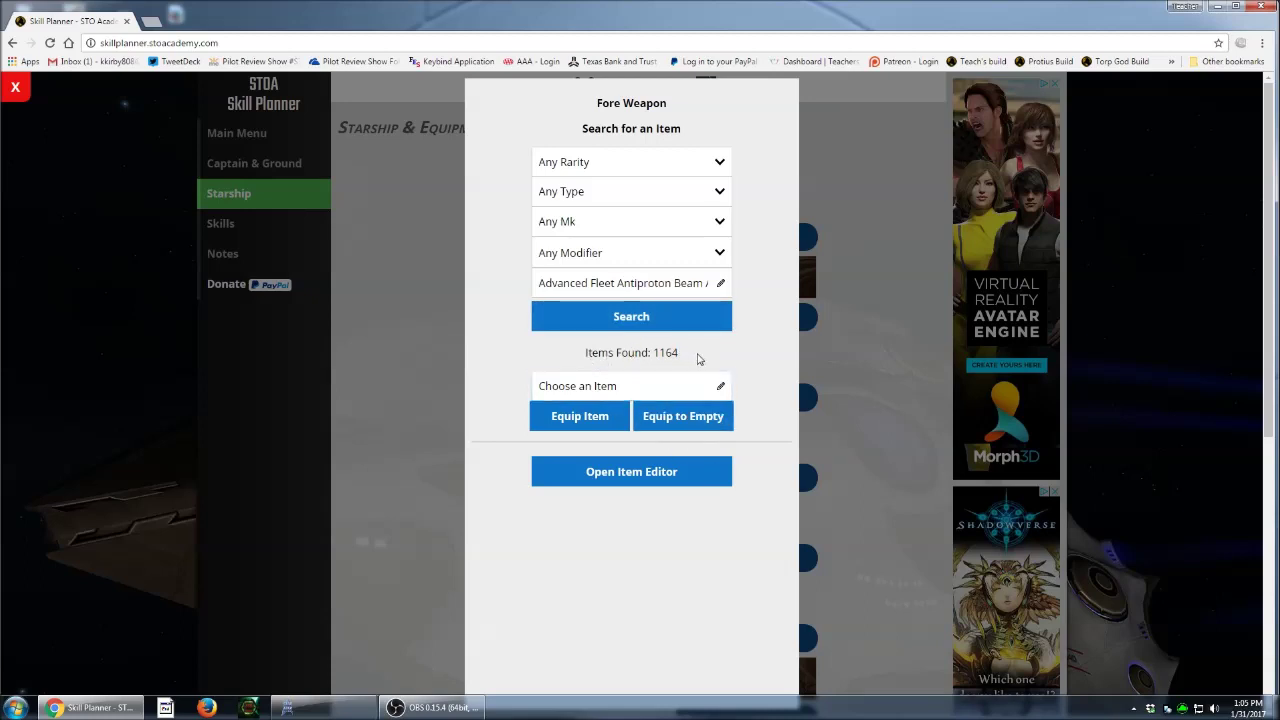
# - Equip the Epic Advanced Fleet Antiproton Beam Array Mk XIV [Dmg]x3 [Pen] [Ac/Dm] in the first fore weapon slot
pyautogui.click(632, 385)
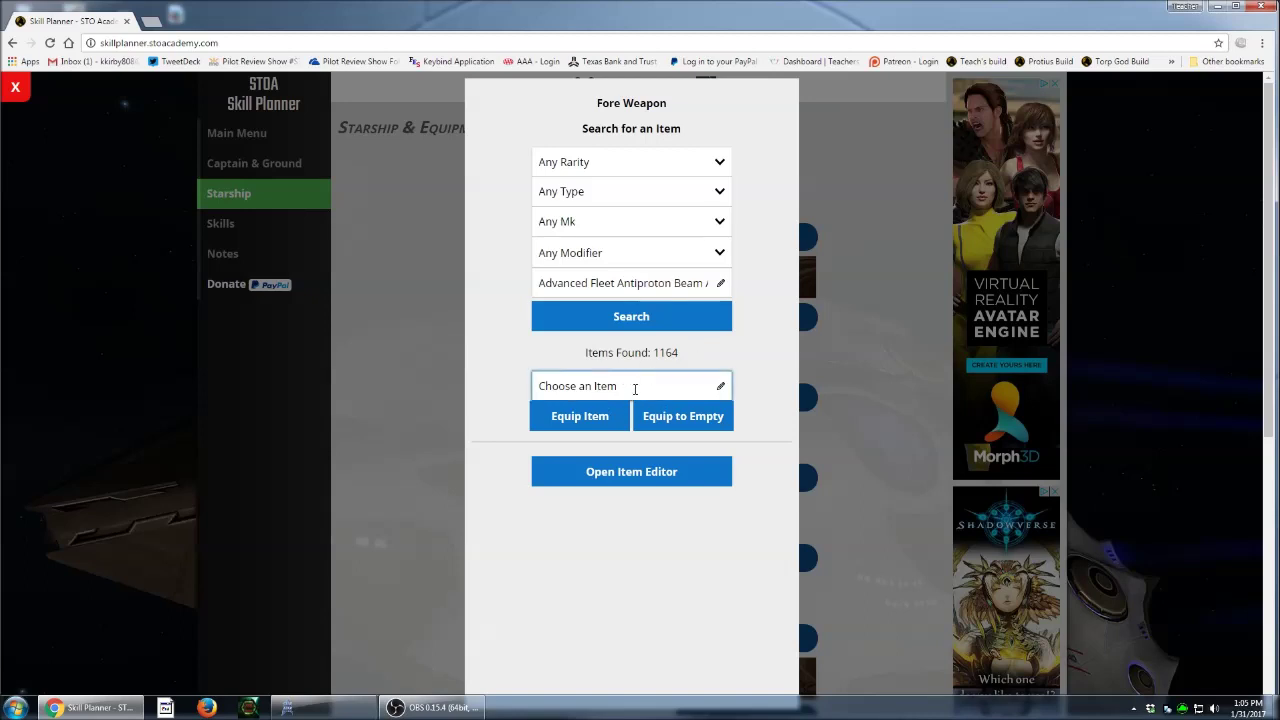
pyautogui.click(661, 385)
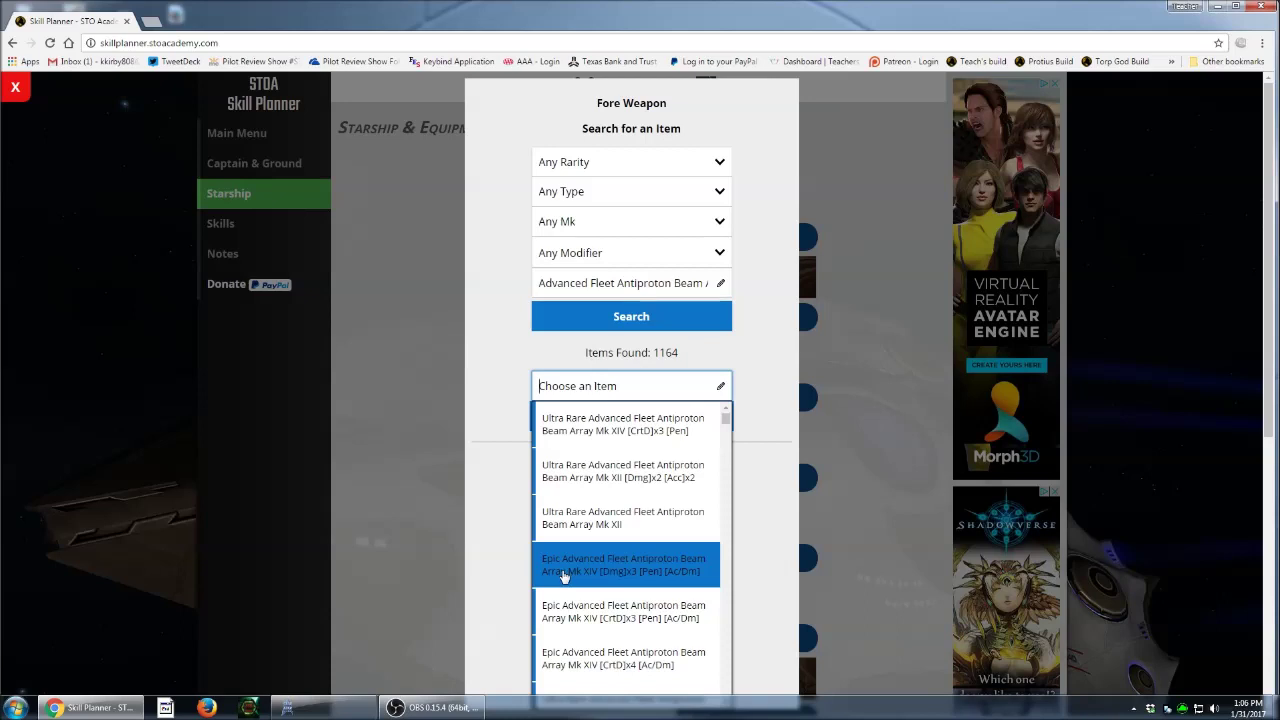
pyautogui.click(633, 568)
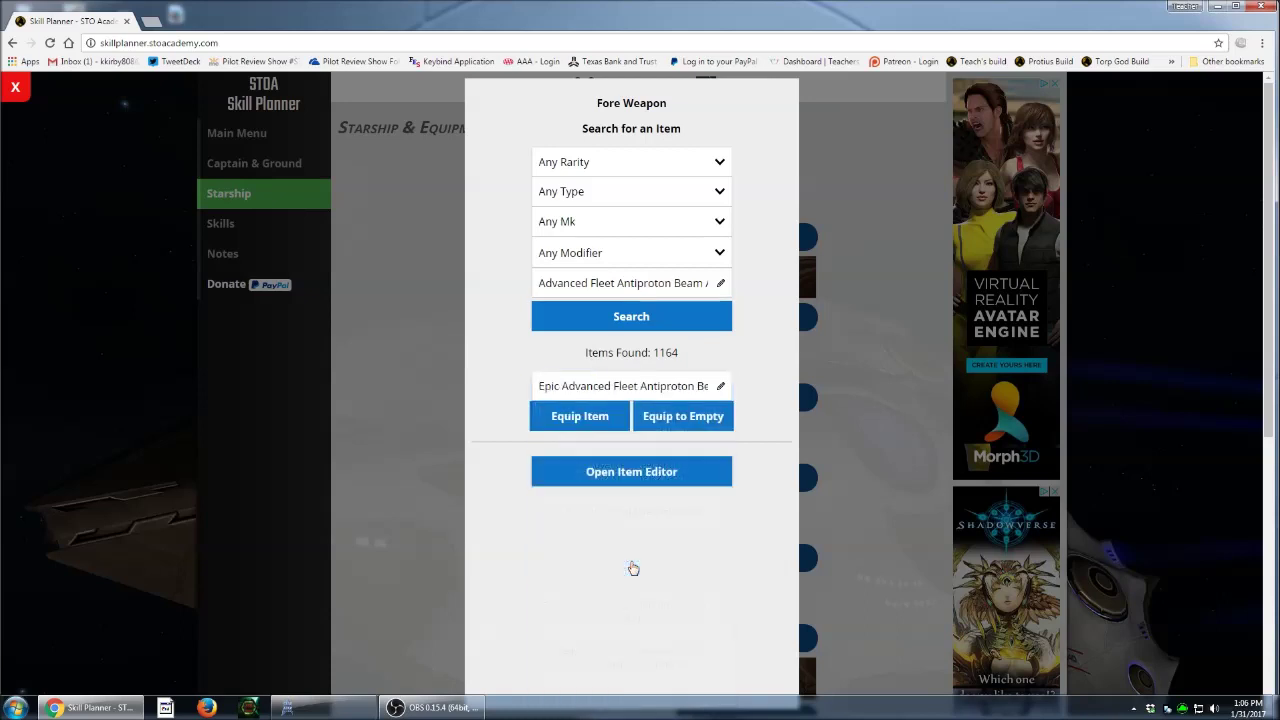
pyautogui.click(604, 420)
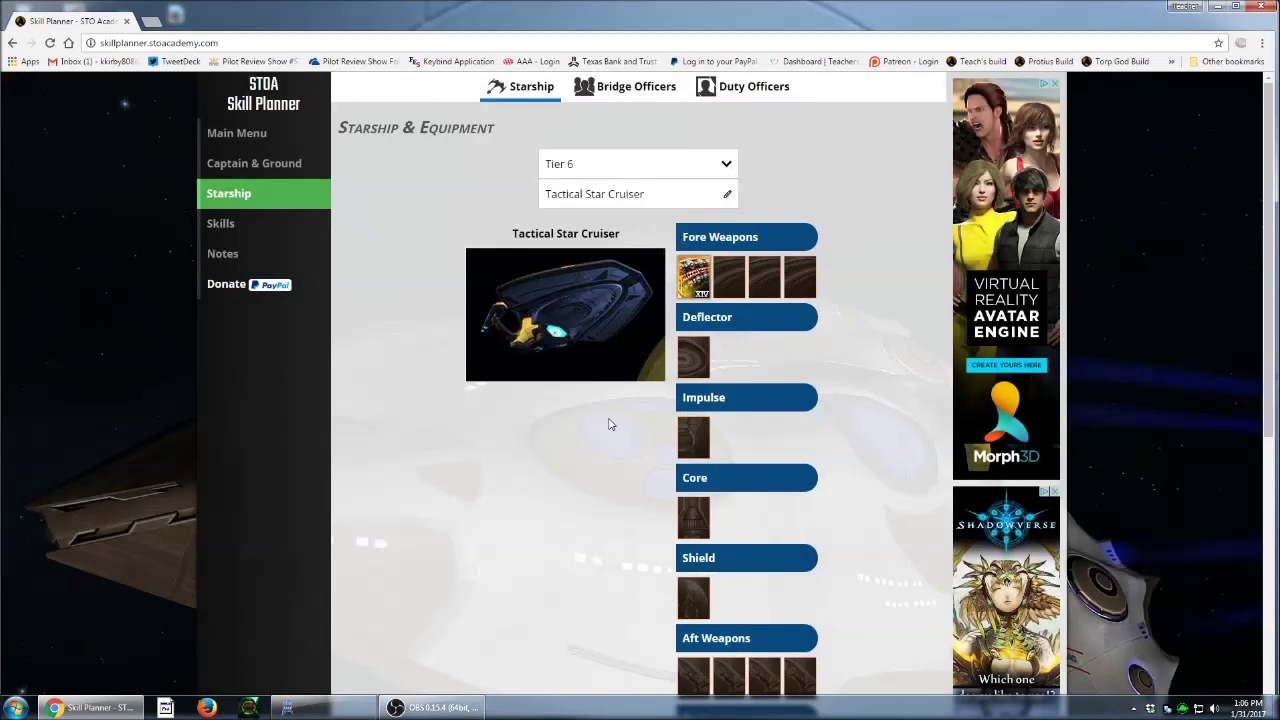
# - Change the first fore weapon's x3 modifier to CrtD, equip the edited item and check its description
pyautogui.click(696, 278)
pyautogui.click(639, 290)
pyautogui.click(606, 337)
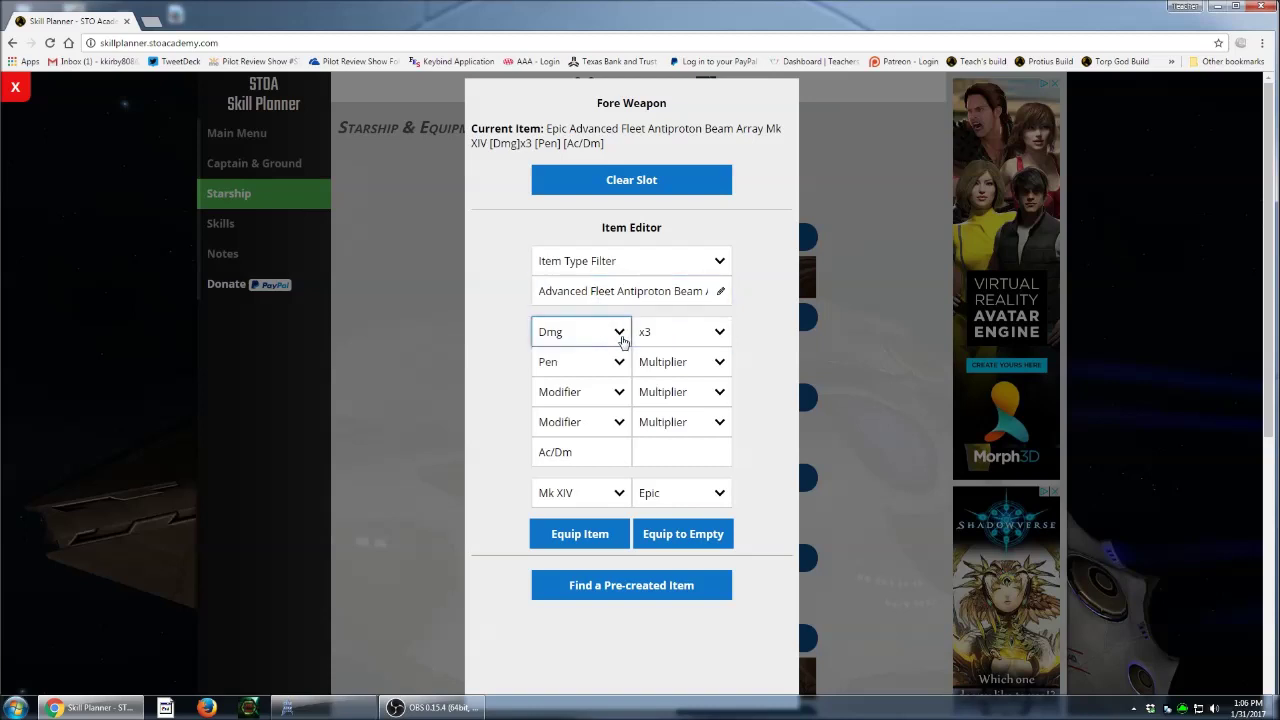
pyautogui.click(619, 334)
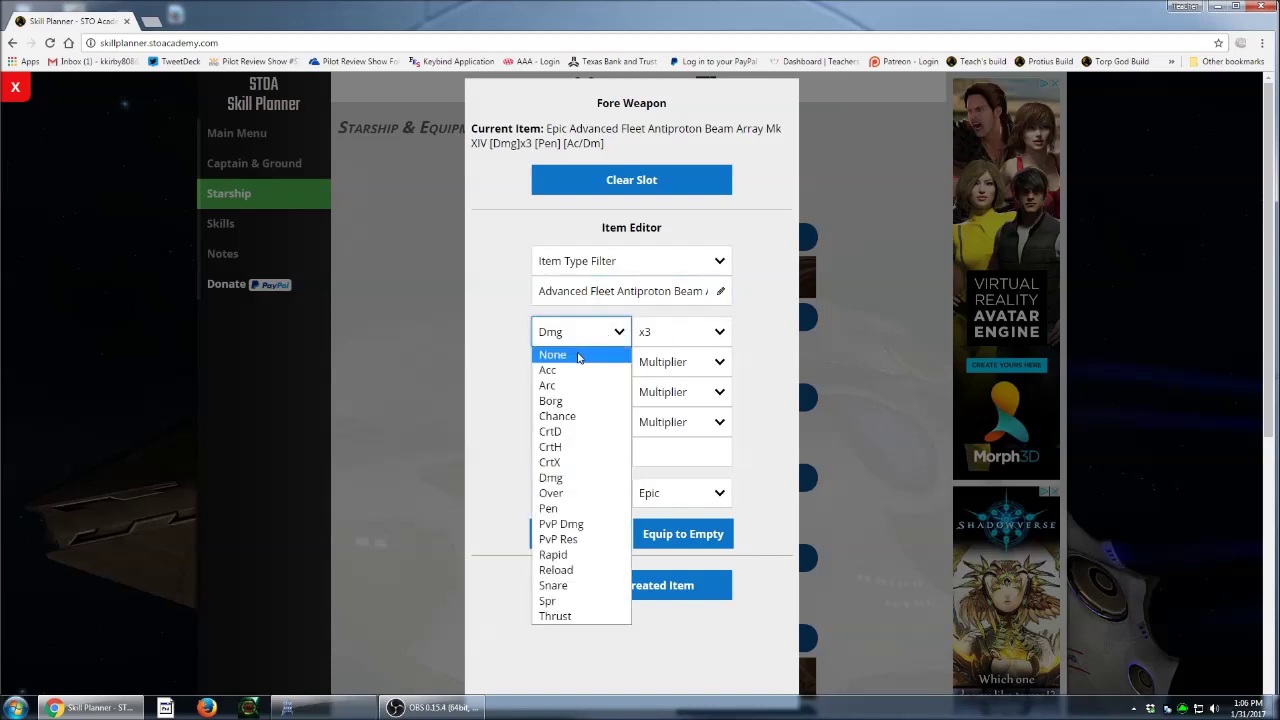
pyautogui.click(578, 431)
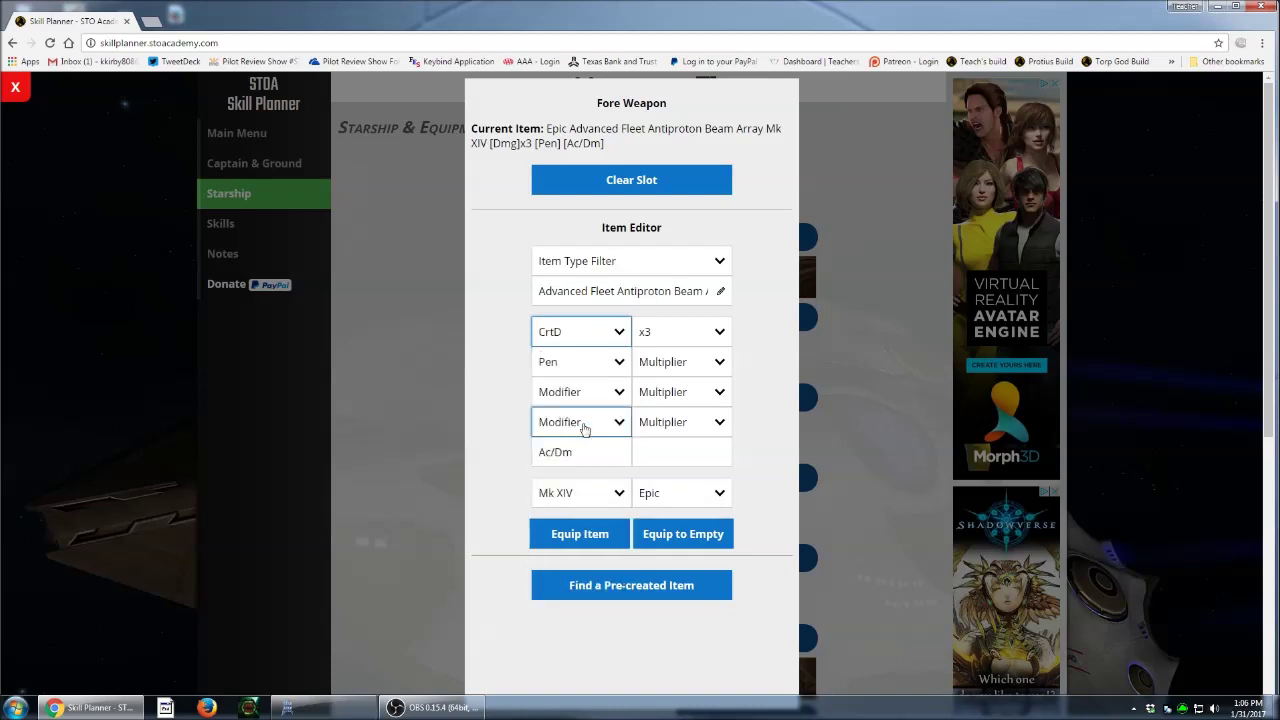
pyautogui.click(620, 334)
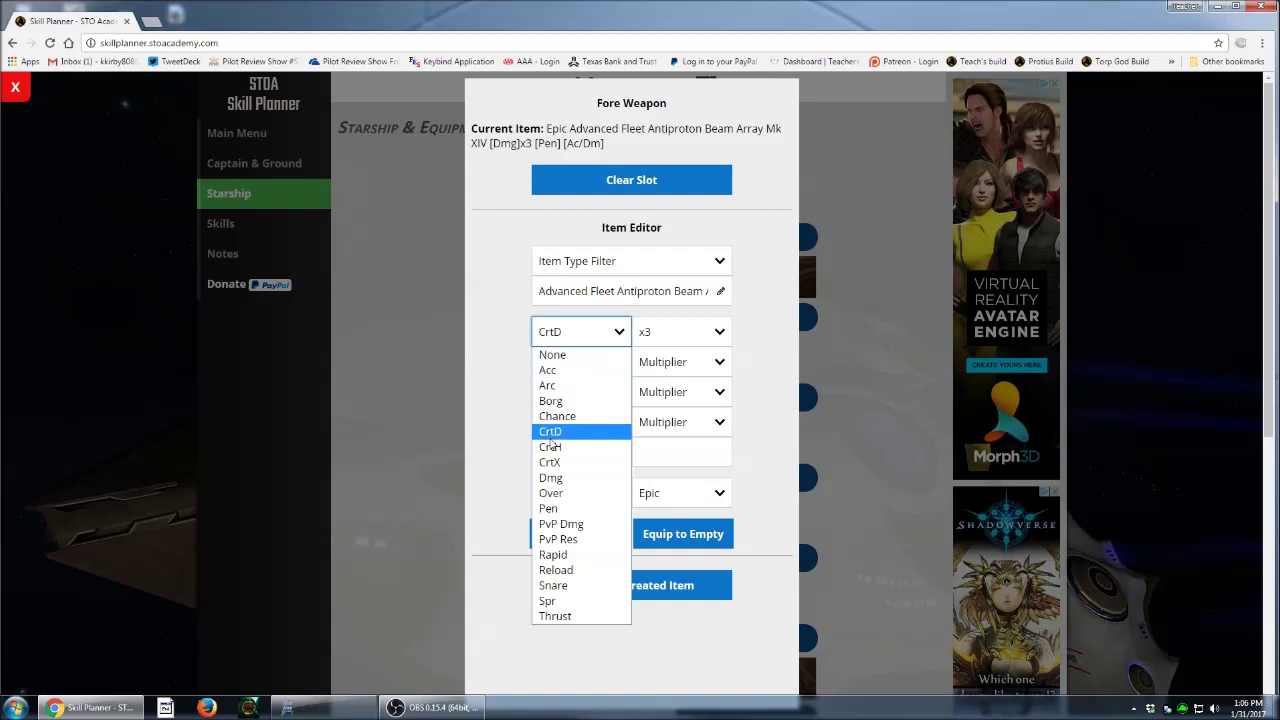
pyautogui.click(754, 441)
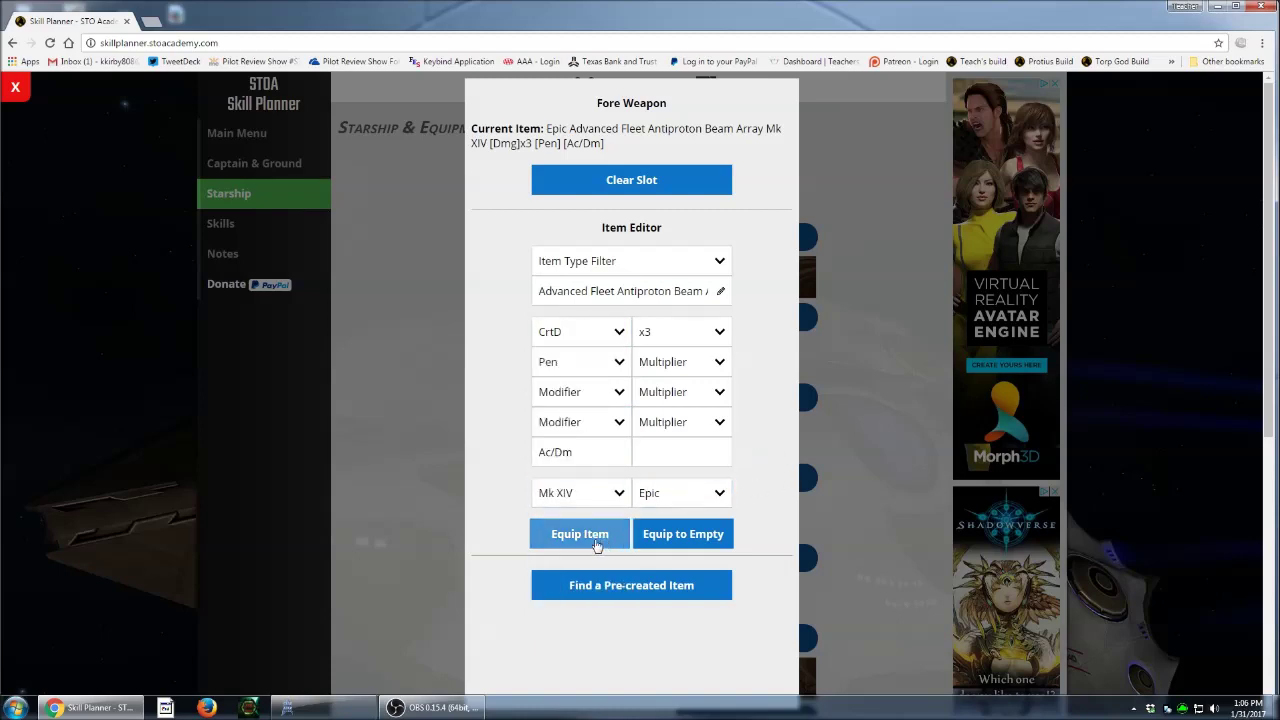
pyautogui.click(597, 536)
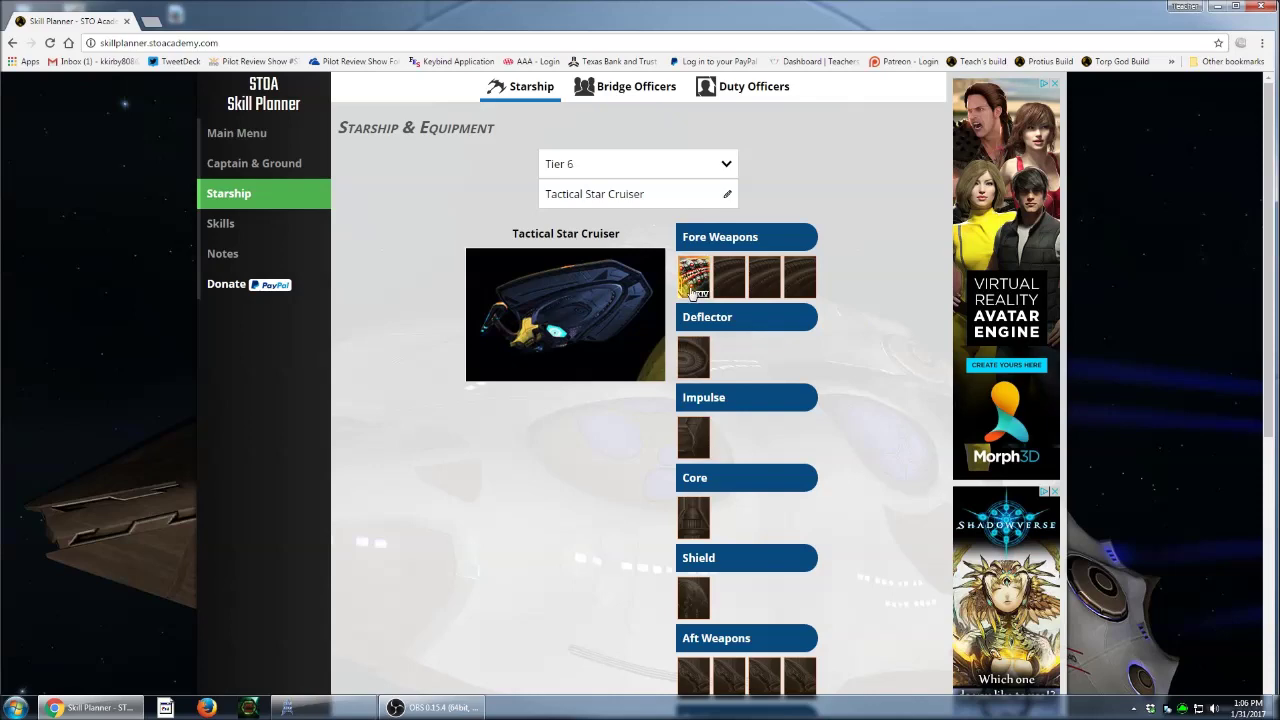
pyautogui.click(690, 285)
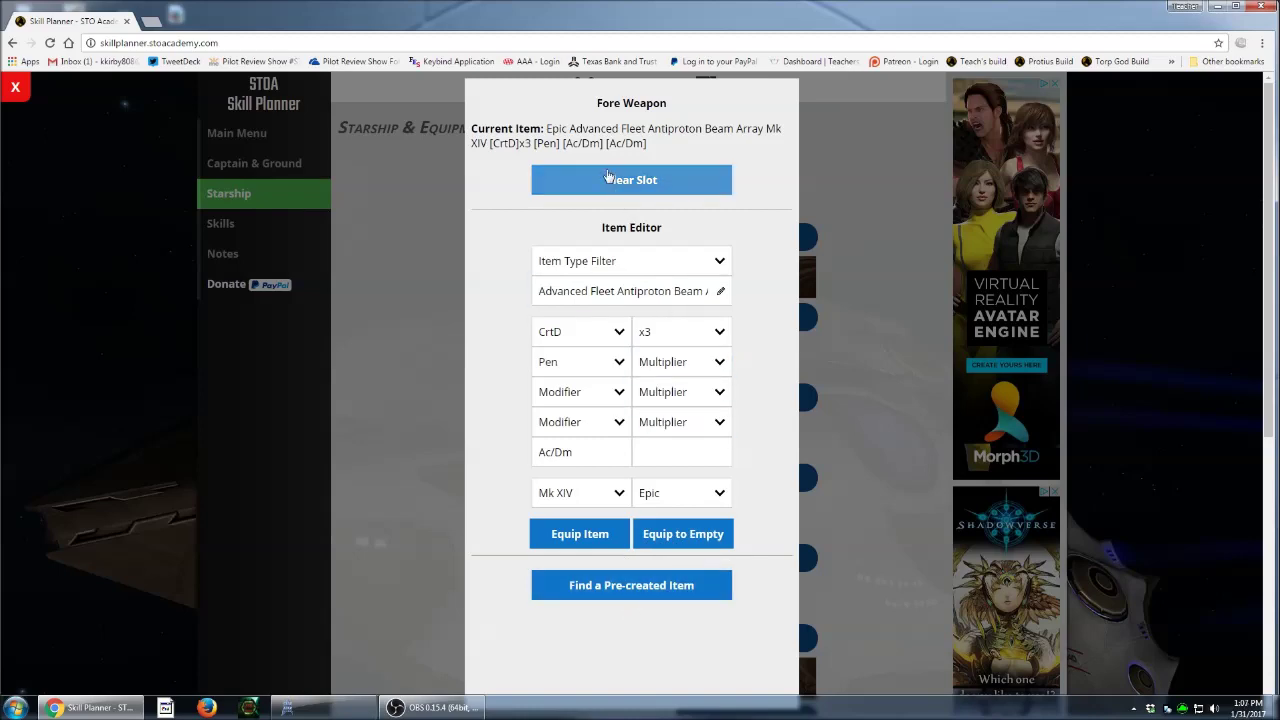
pyautogui.click(860, 345)
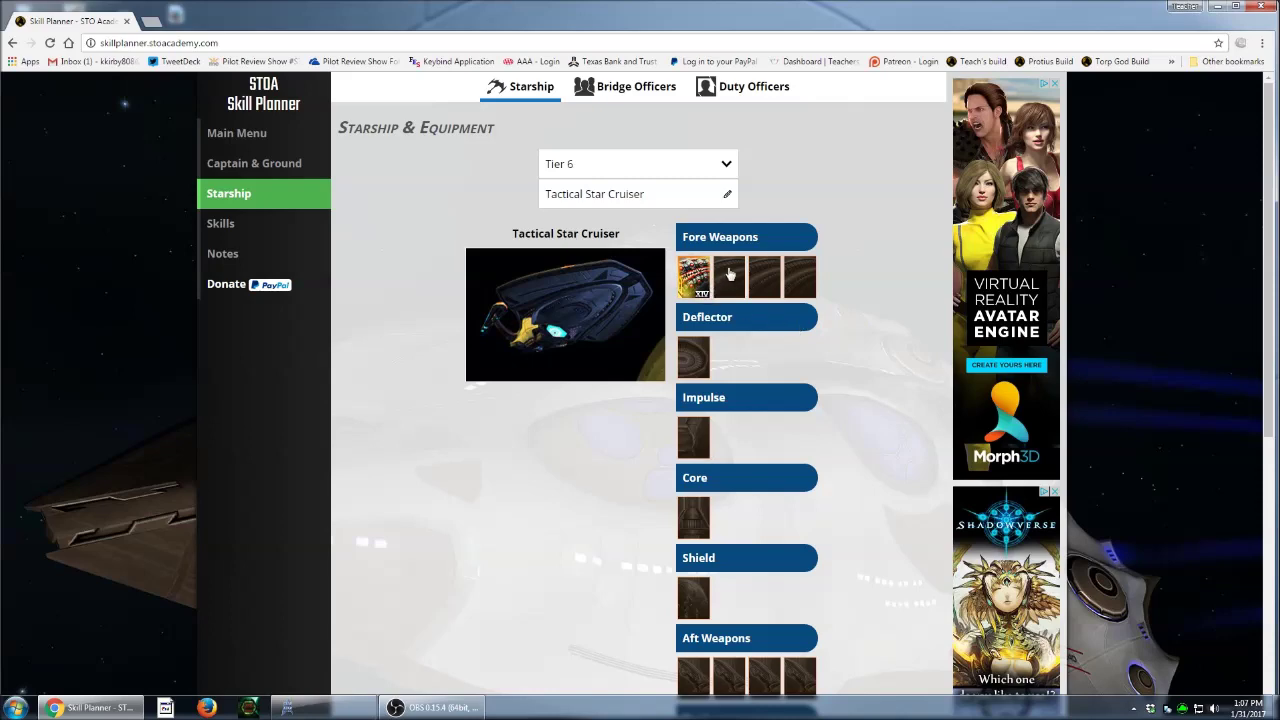
# - Copy the Epic Advanced Fleet Antiproton Beam Array Mk XIV from the first slot into the second fore weapon slot
pyautogui.click(730, 286)
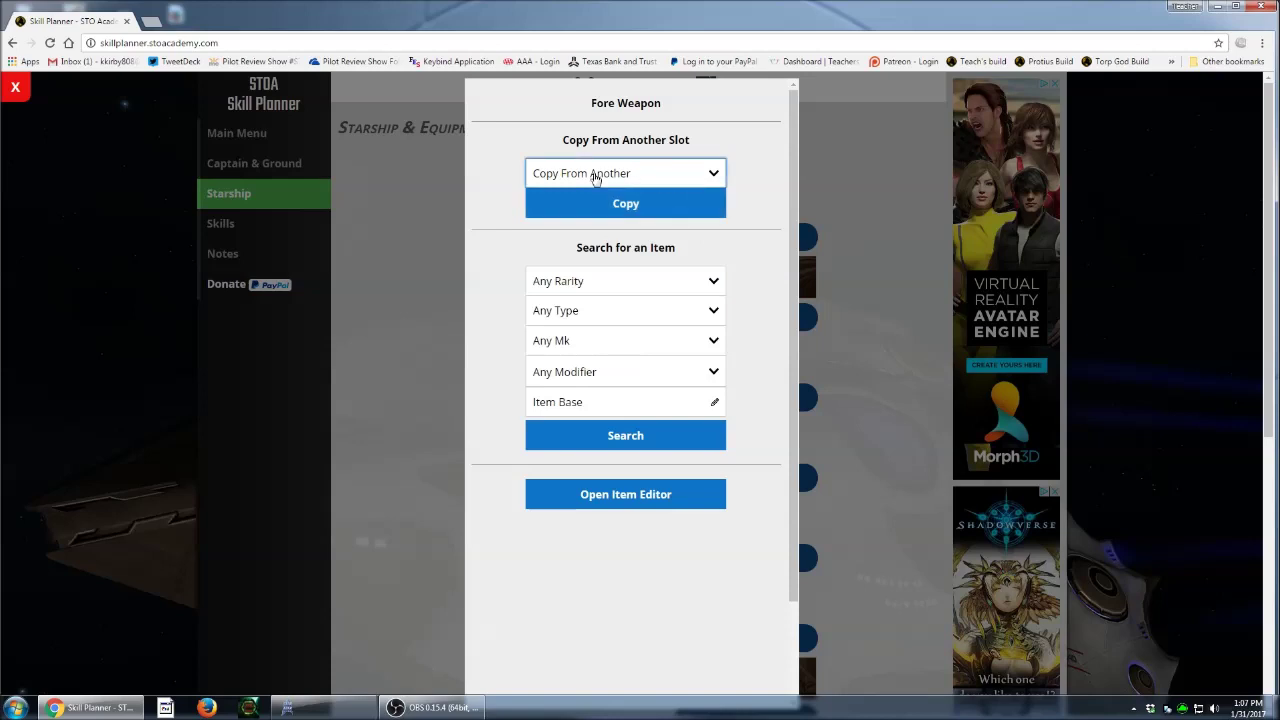
pyautogui.click(715, 176)
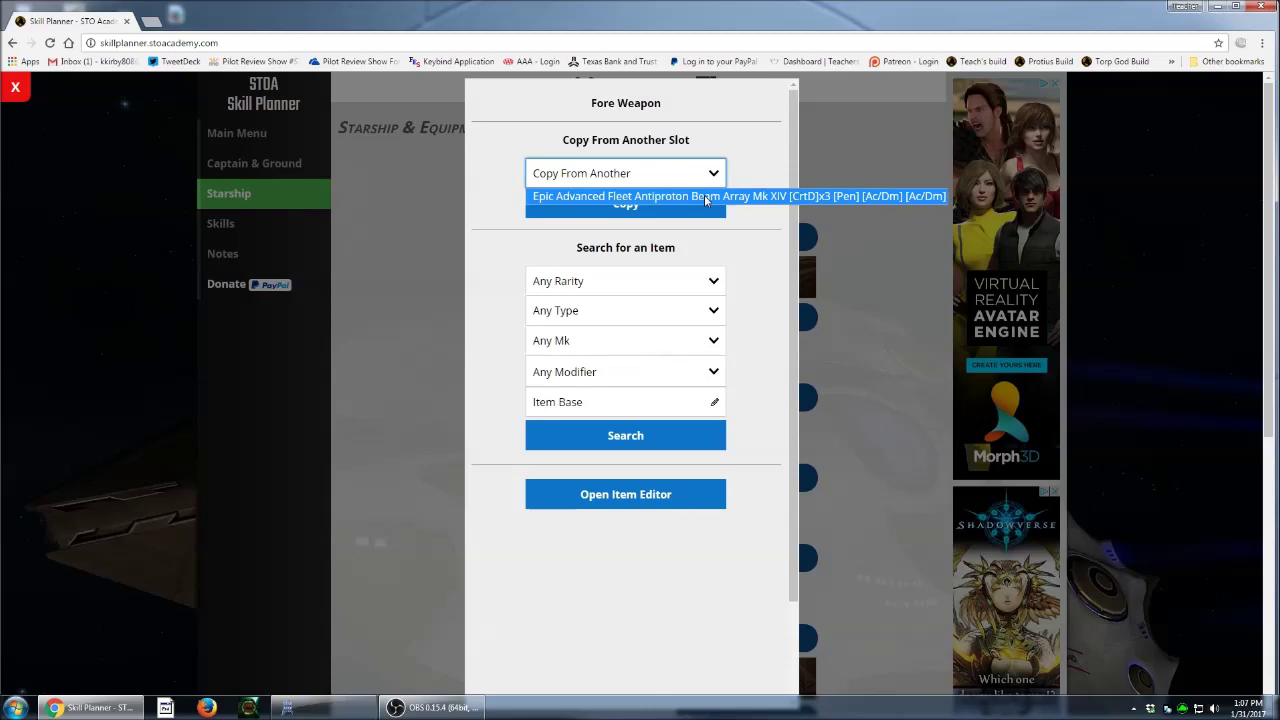
pyautogui.click(704, 194)
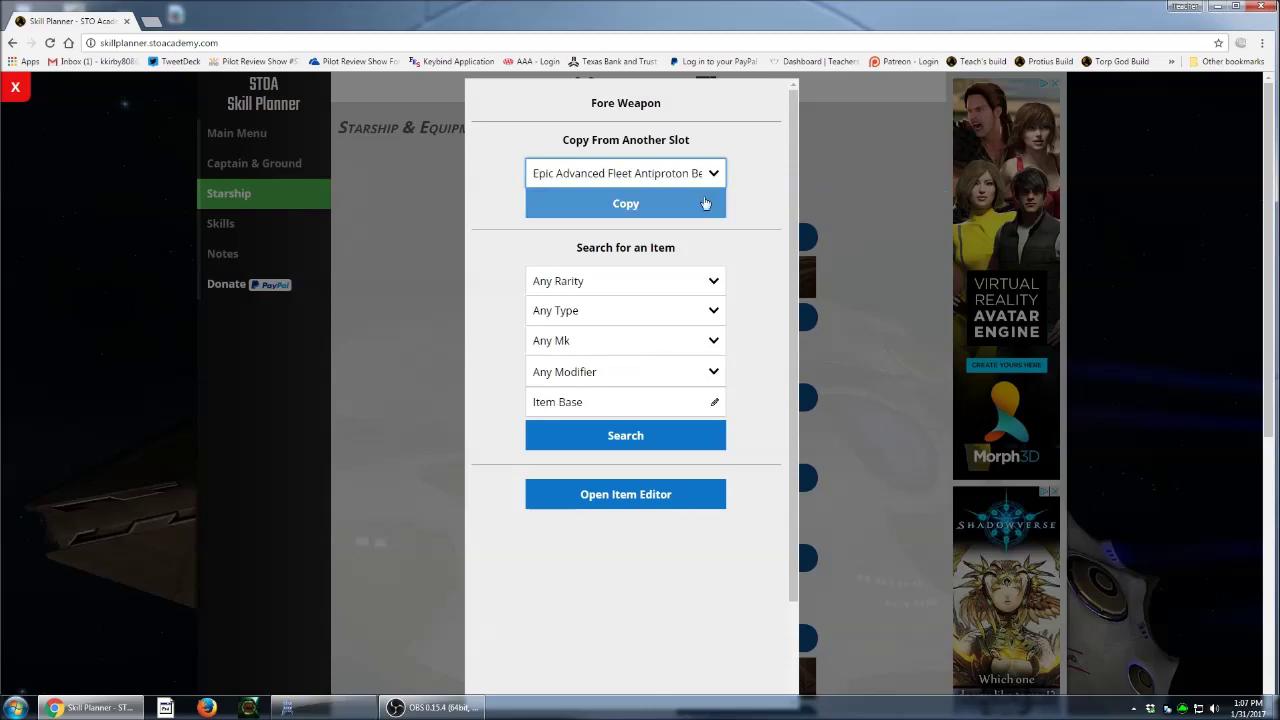
pyautogui.click(645, 205)
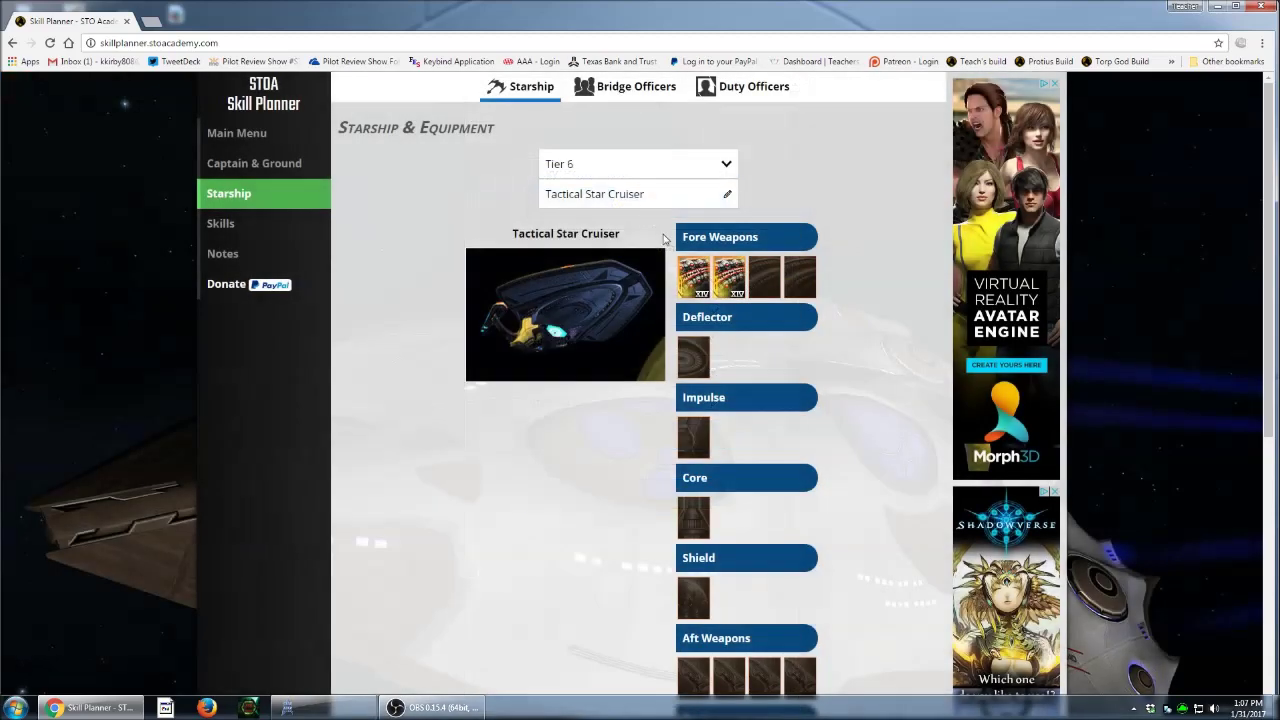
# - Review the modifiers and multiplier options of the second fore weapon in the item editor without changing them
pyautogui.click(733, 280)
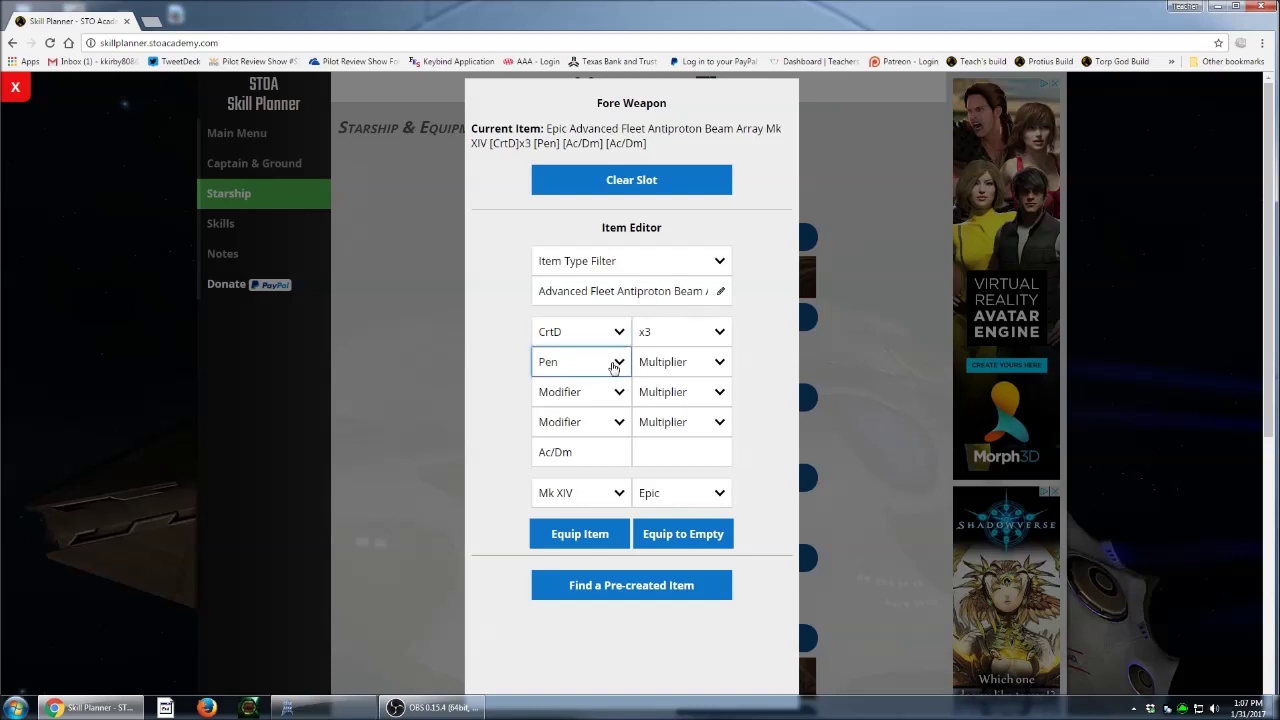
pyautogui.click(722, 332)
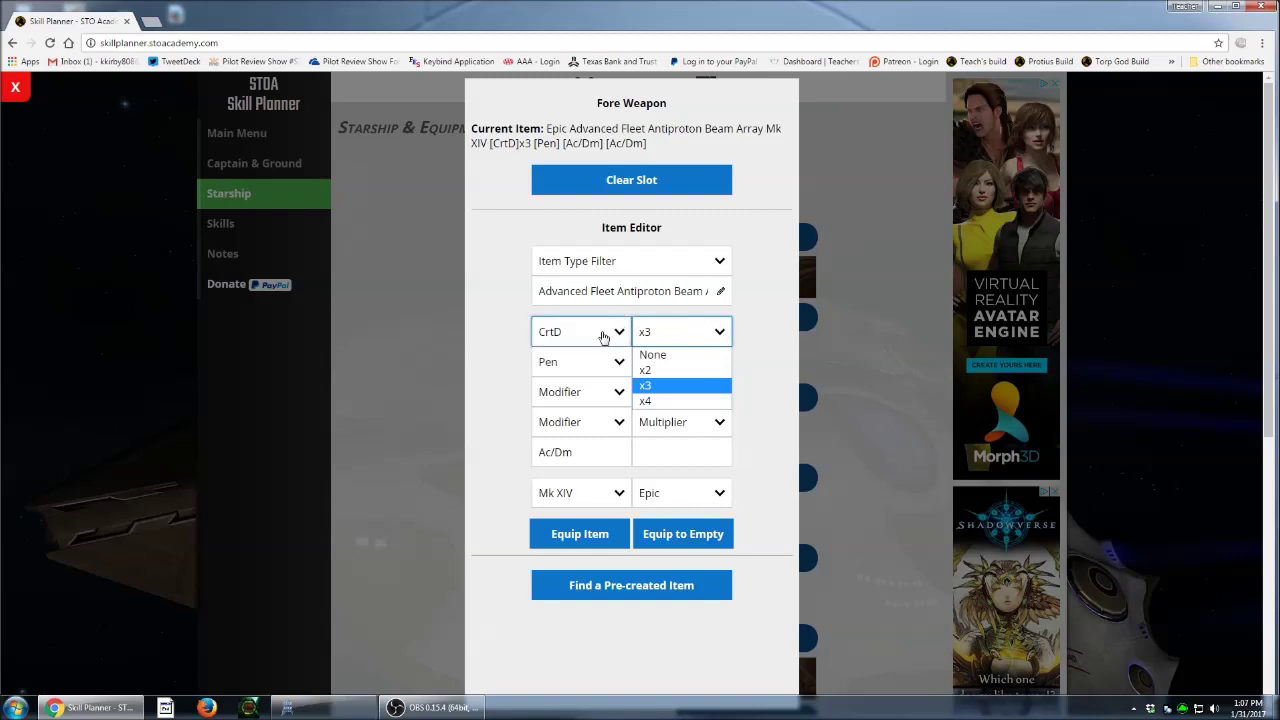
pyautogui.click(865, 424)
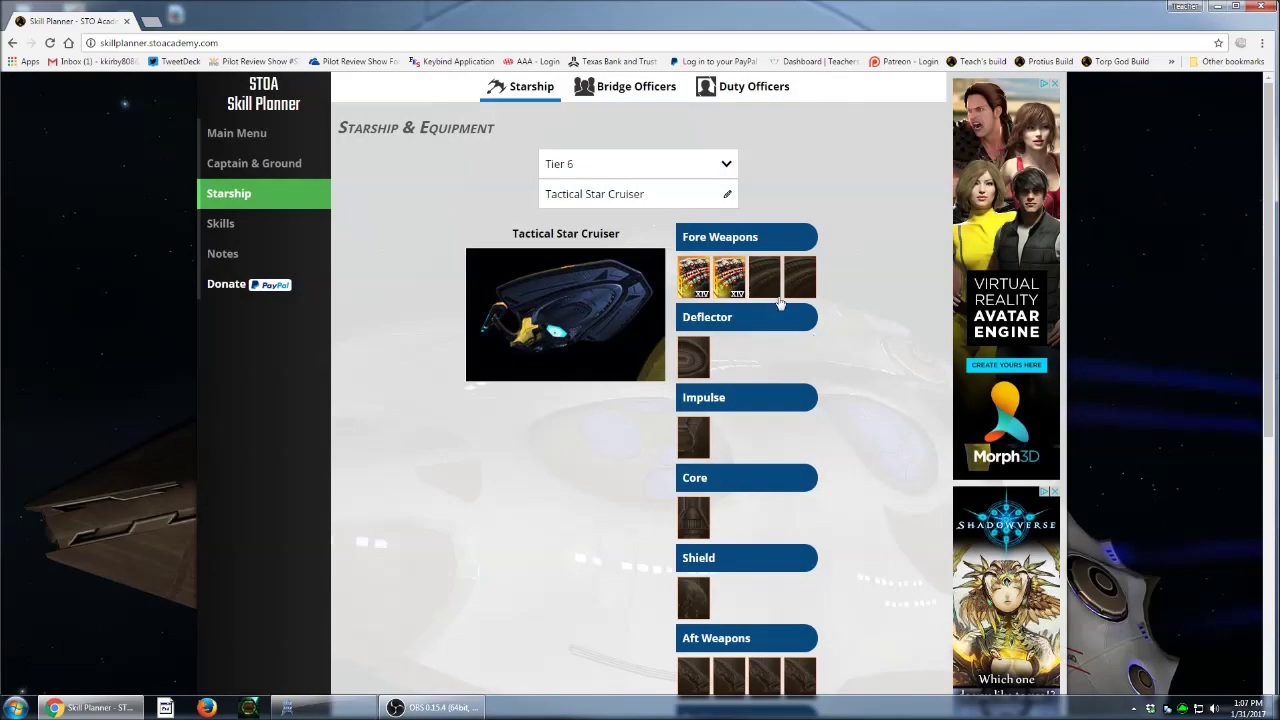
# - Copy the Epic Advanced Fleet Antiproton Beam Array Mk XIV into the third and fourth fore weapon slots
pyautogui.click(760, 280)
pyautogui.click(650, 180)
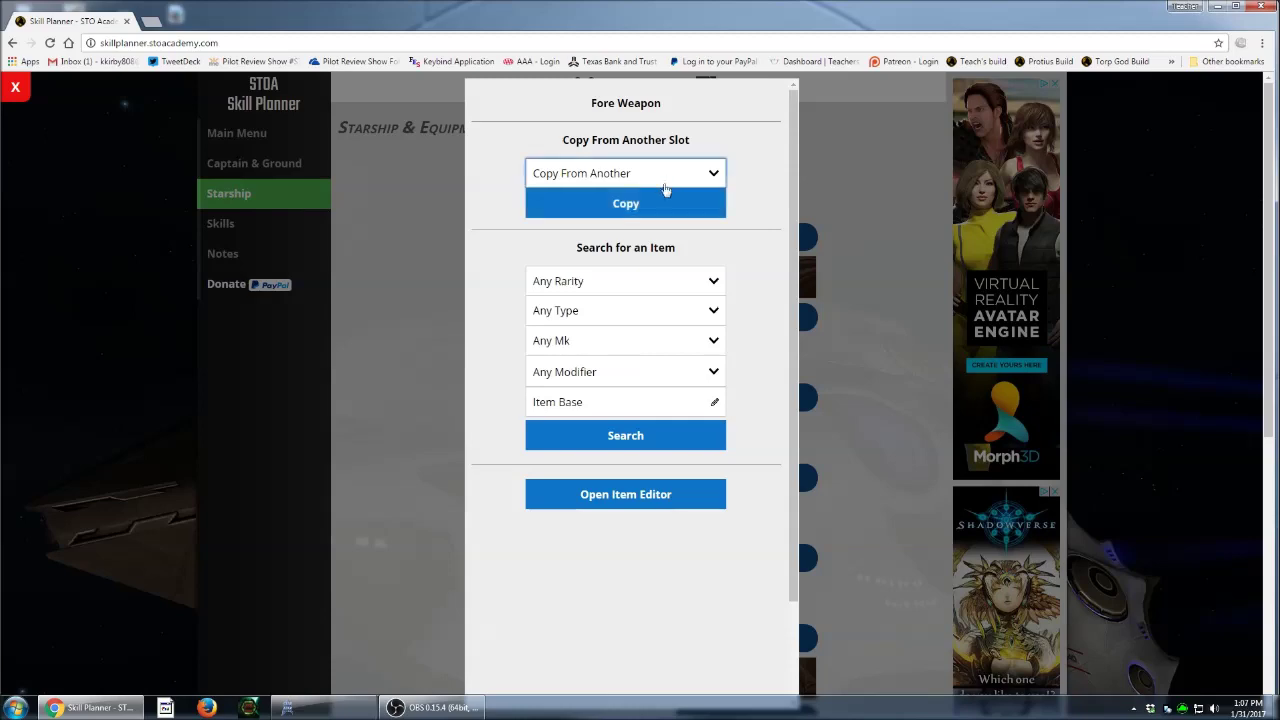
pyautogui.click(648, 196)
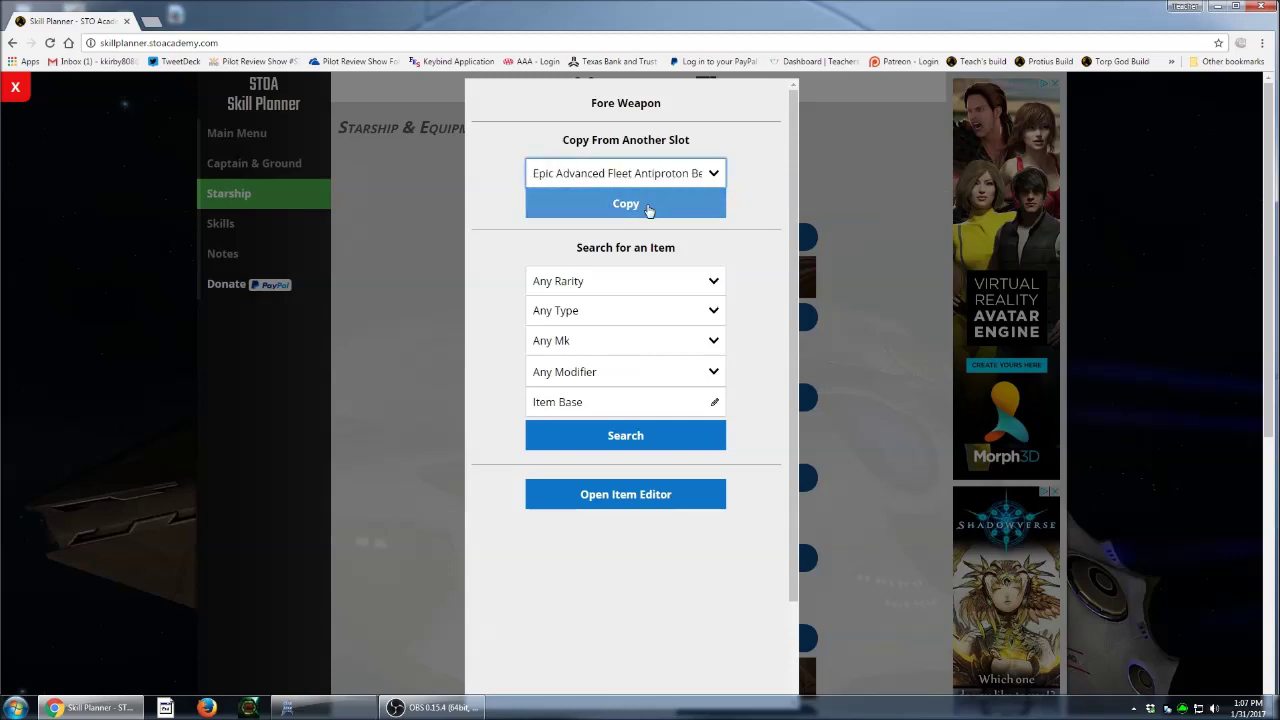
pyautogui.click(650, 208)
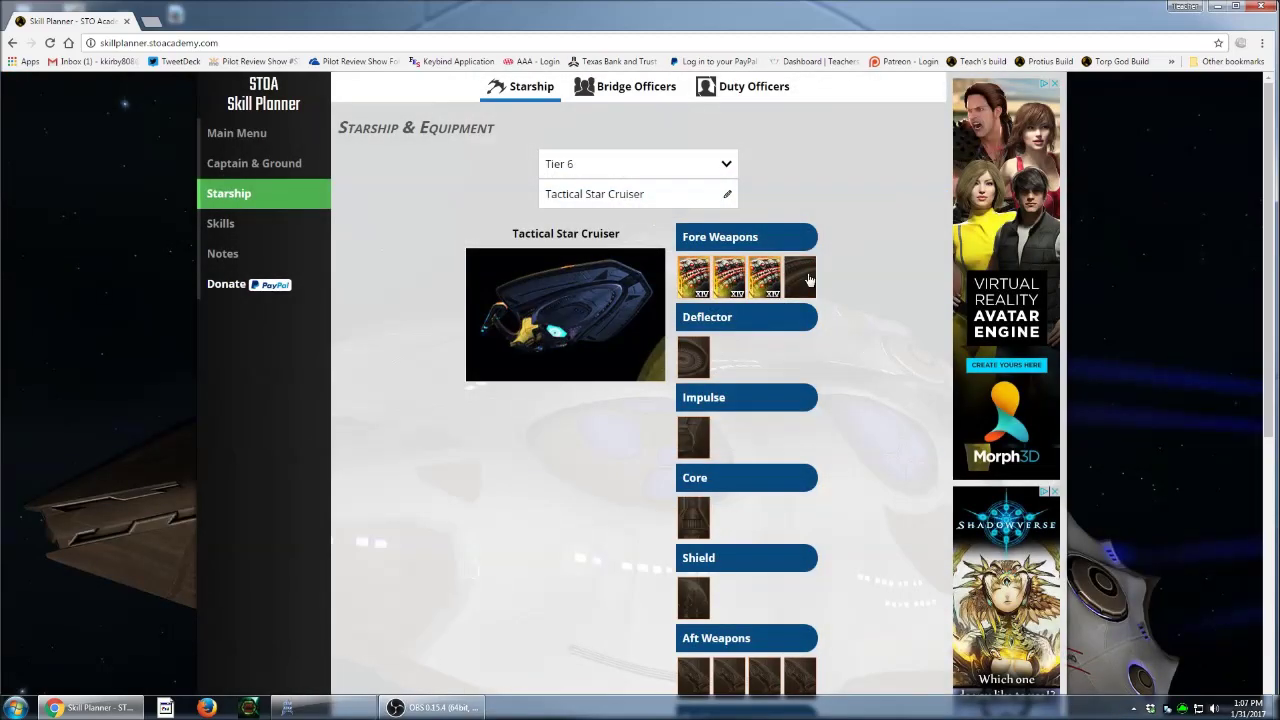
pyautogui.click(806, 280)
pyautogui.click(700, 175)
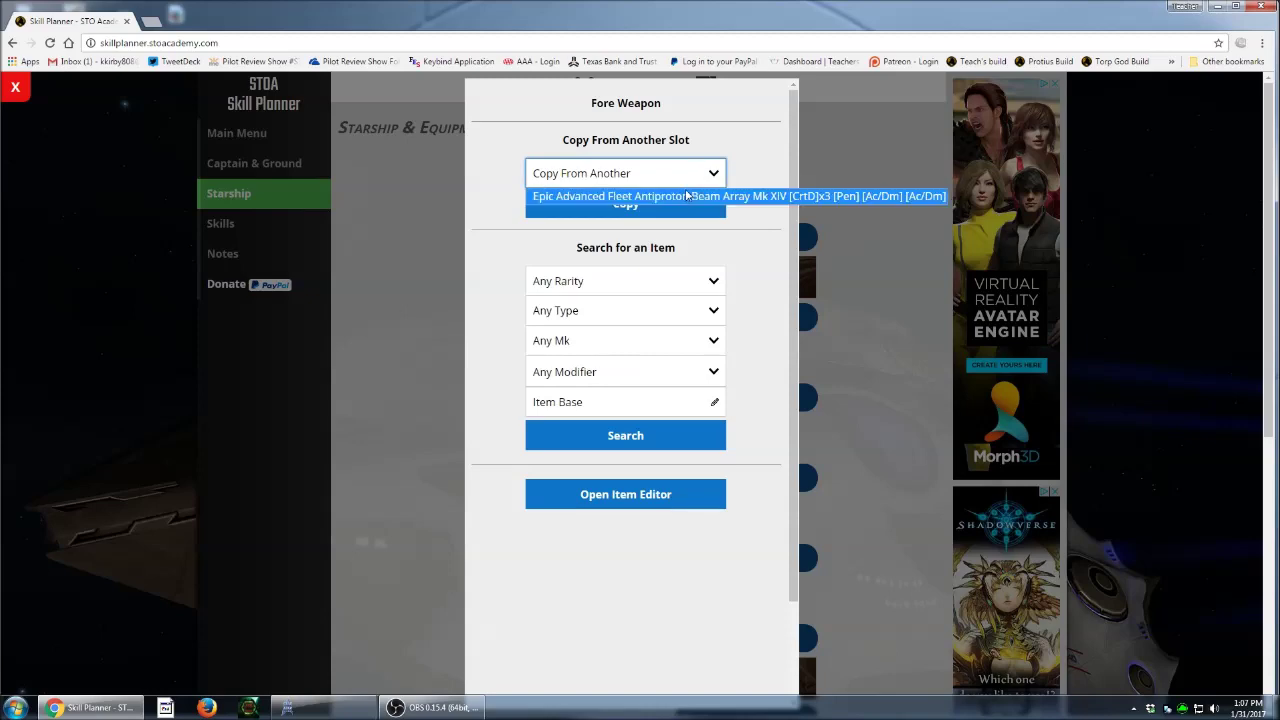
pyautogui.click(680, 196)
pyautogui.click(680, 208)
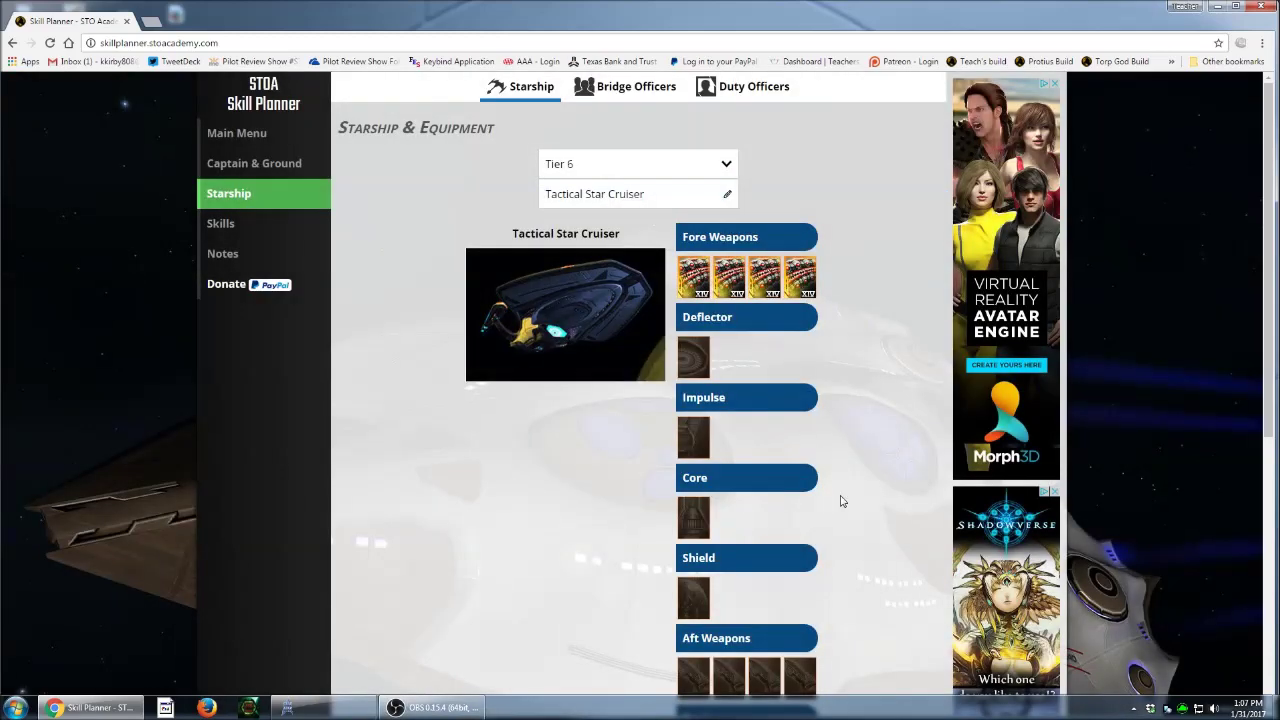
# - Equip the Epic Advanced Fleet Antiproton Beam Array Mk XIV [CrtD]x3 [Pen] [Ac/Dm] in the first aft weapon slot
pyautogui.scroll(-3, 786, 455)
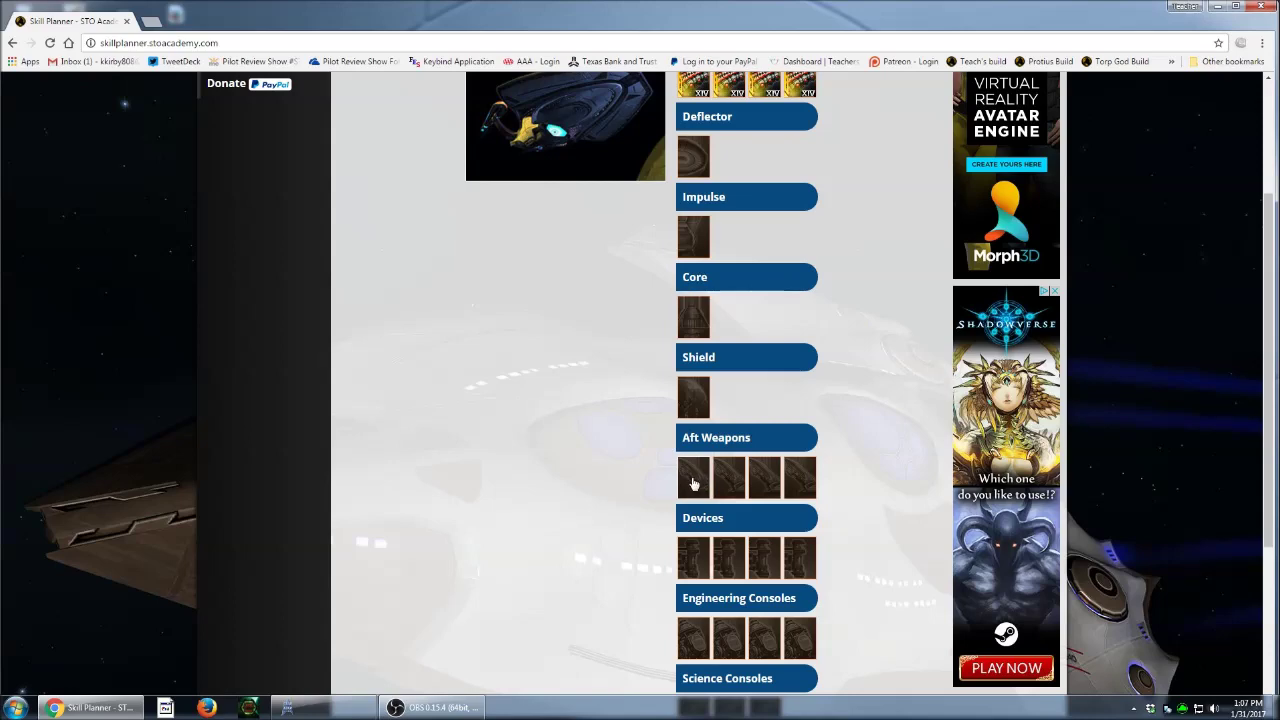
pyautogui.click(692, 483)
pyautogui.click(617, 283)
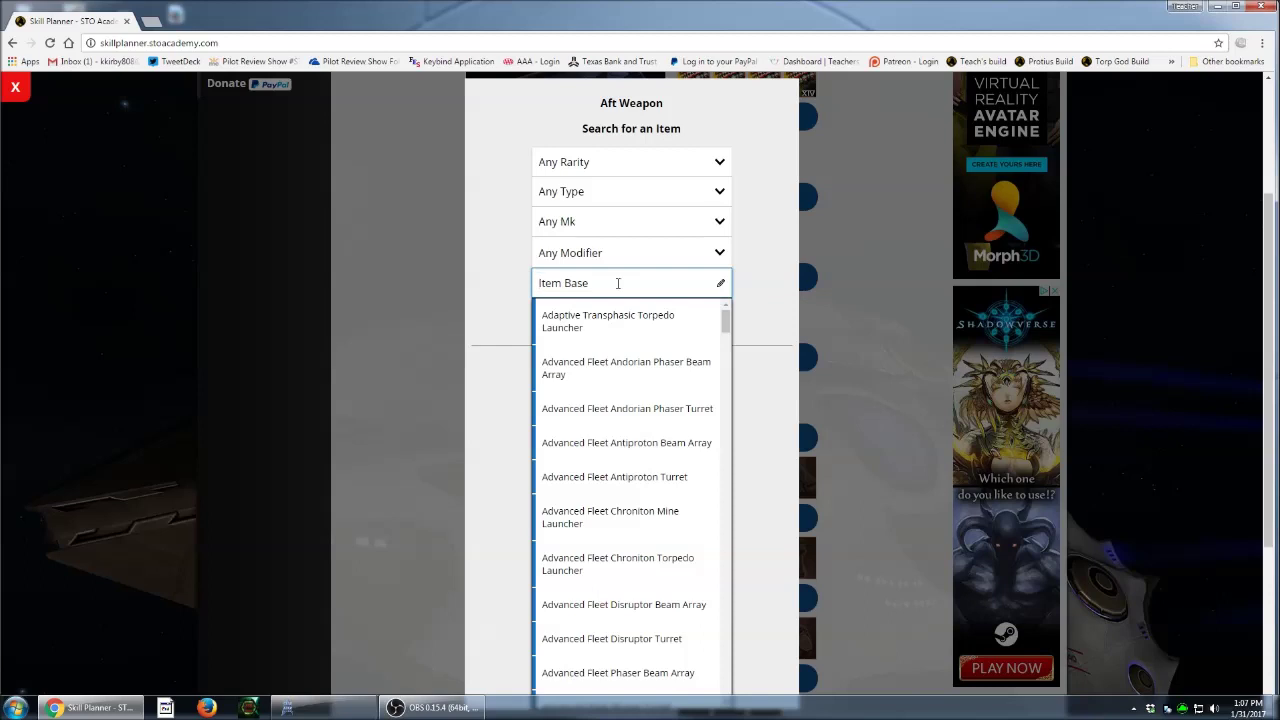
pyautogui.click(602, 452)
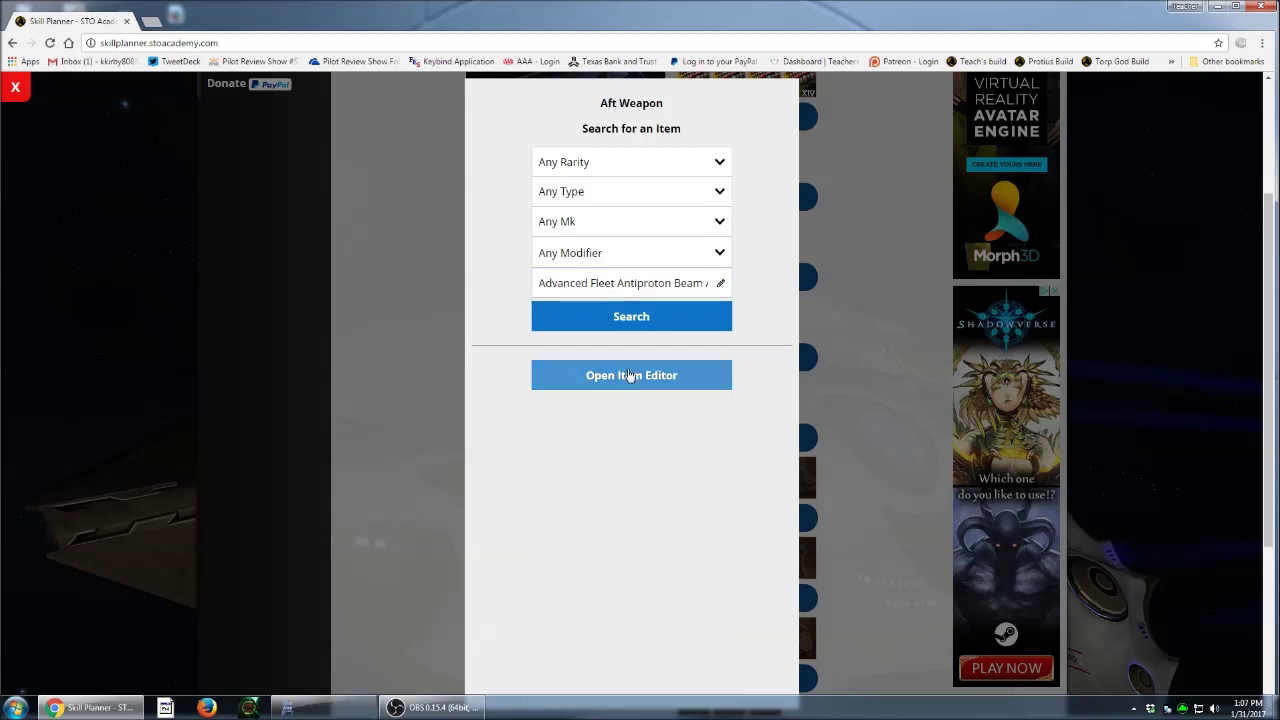
pyautogui.click(640, 318)
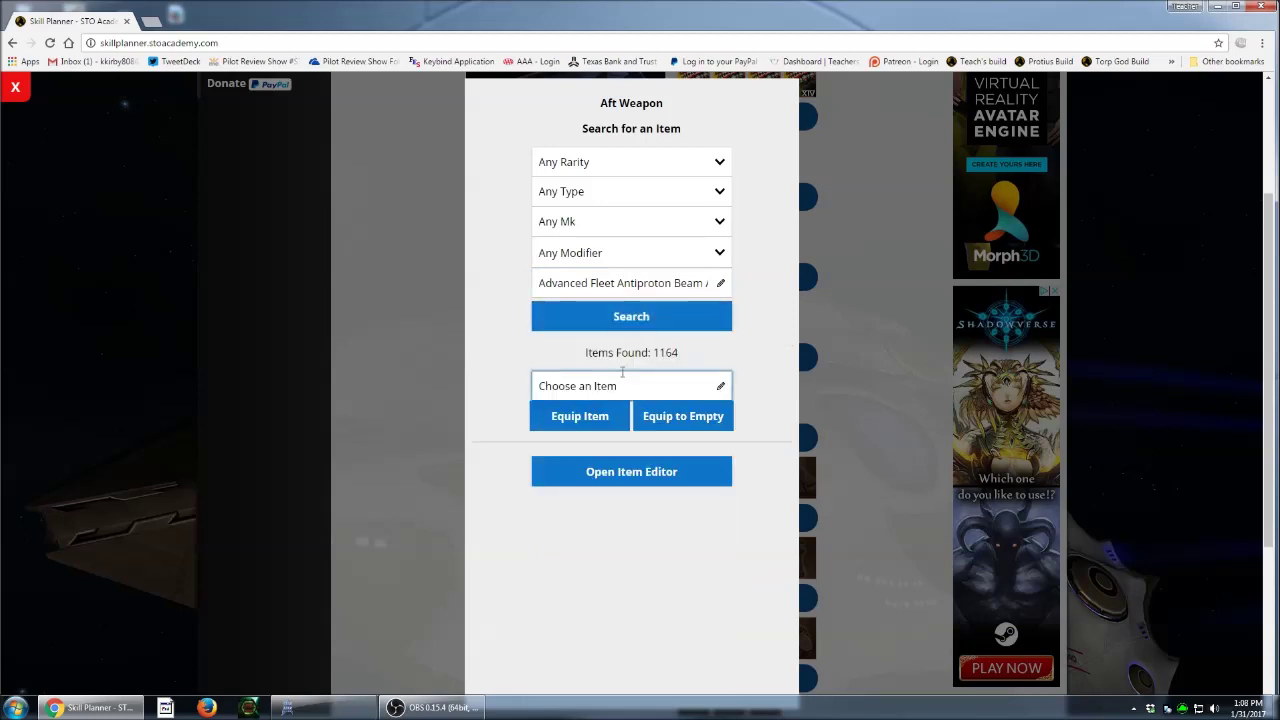
pyautogui.click(618, 385)
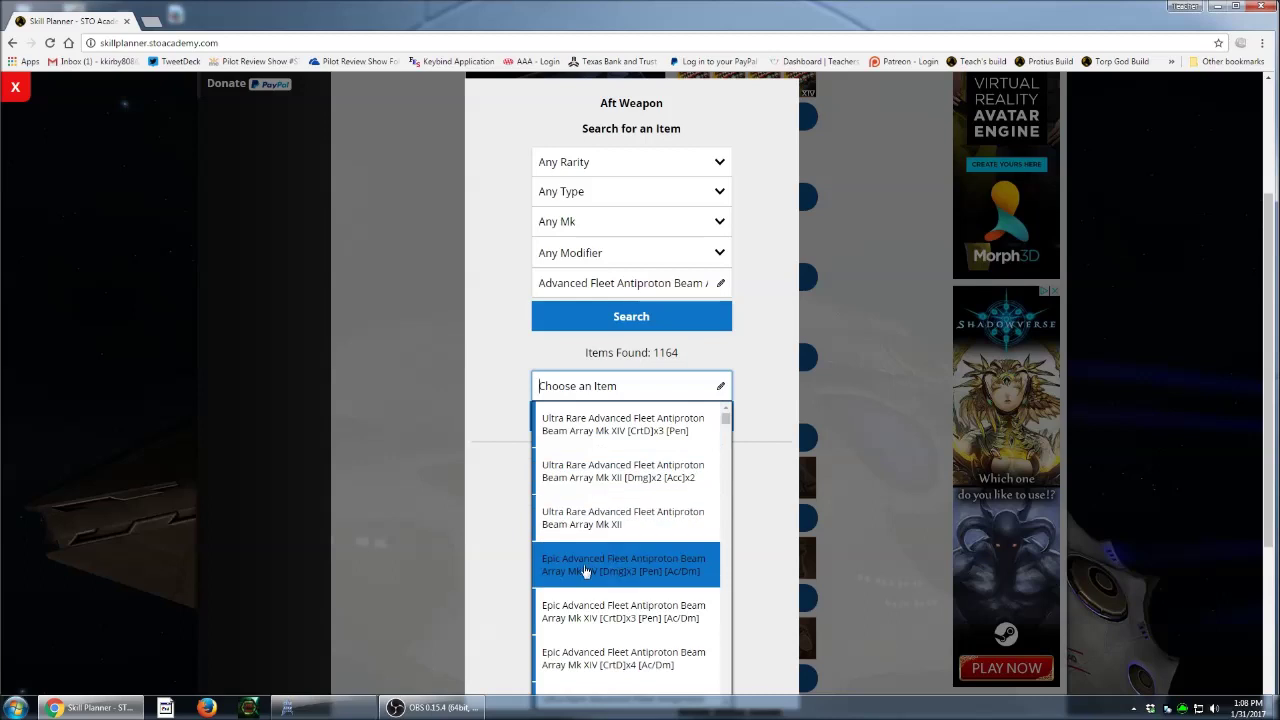
pyautogui.click(606, 628)
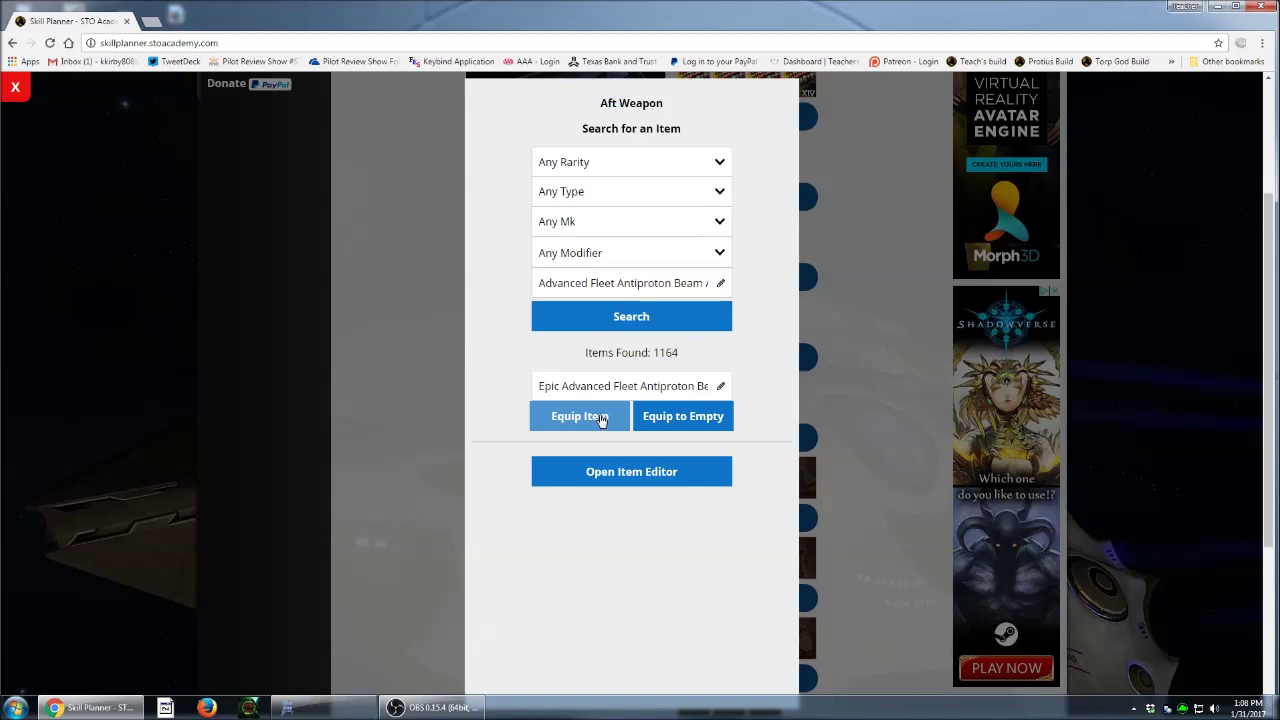
pyautogui.click(603, 420)
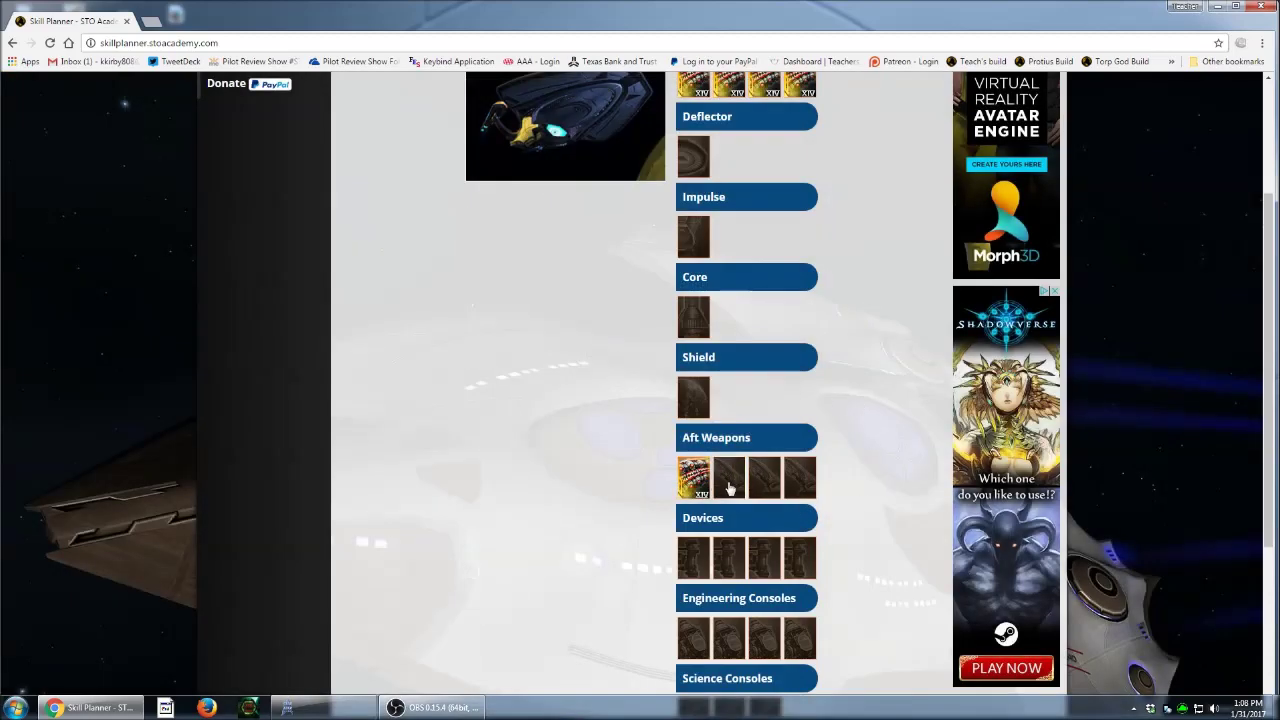
# - Copy the first aft weapon's Epic Advanced Fleet Antiproton Beam Array Mk XIV into the remaining three aft weapon slots
pyautogui.click(727, 476)
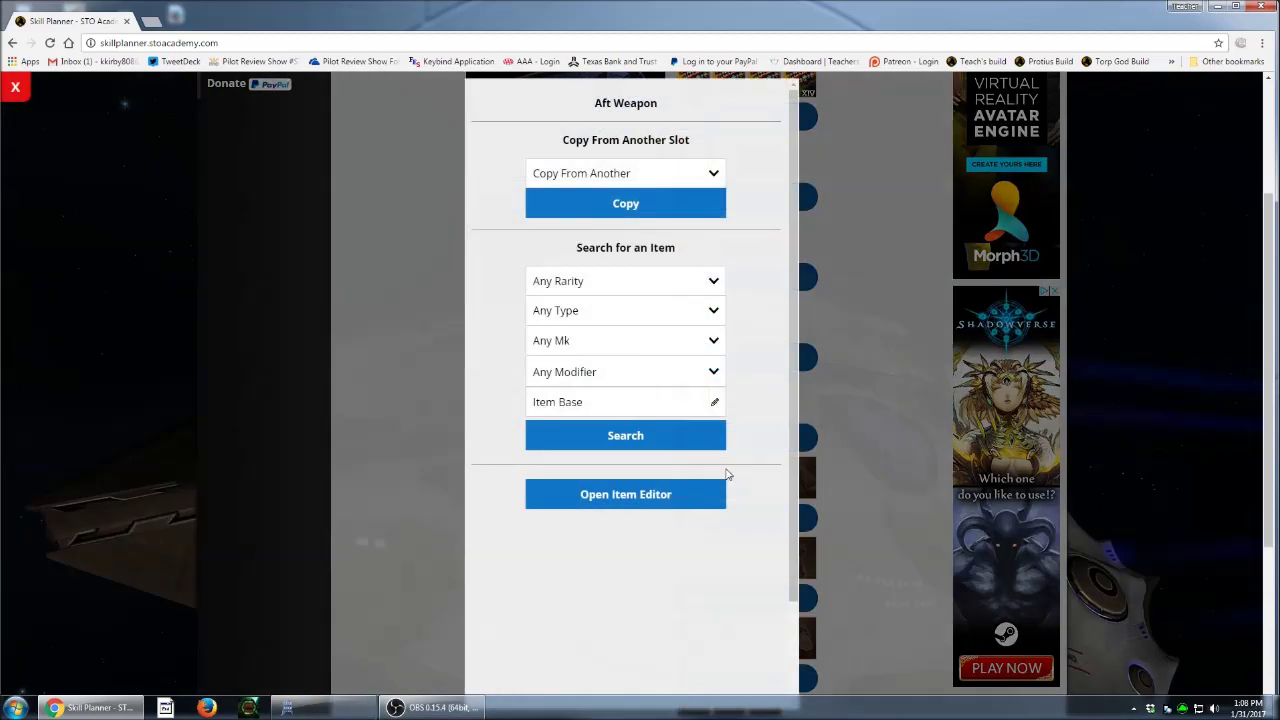
pyautogui.click(709, 177)
pyautogui.click(682, 198)
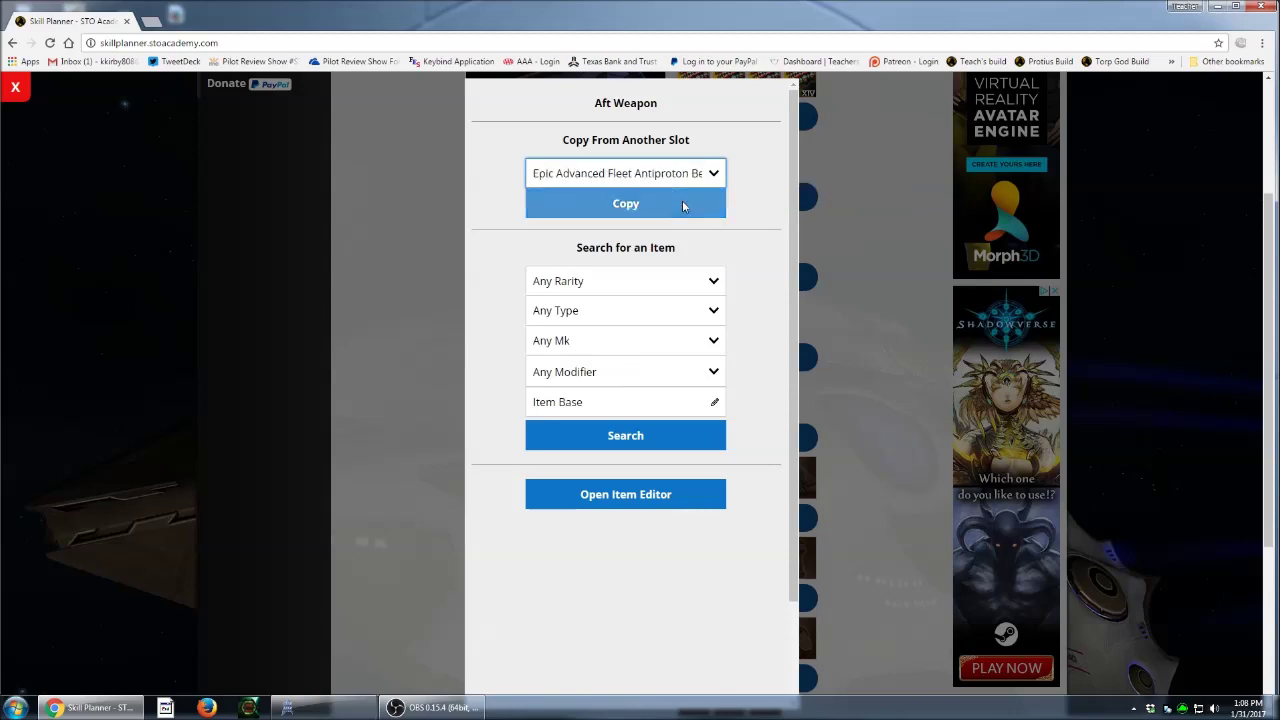
pyautogui.click(679, 210)
pyautogui.click(765, 480)
pyautogui.click(706, 178)
pyautogui.click(693, 198)
pyautogui.click(693, 206)
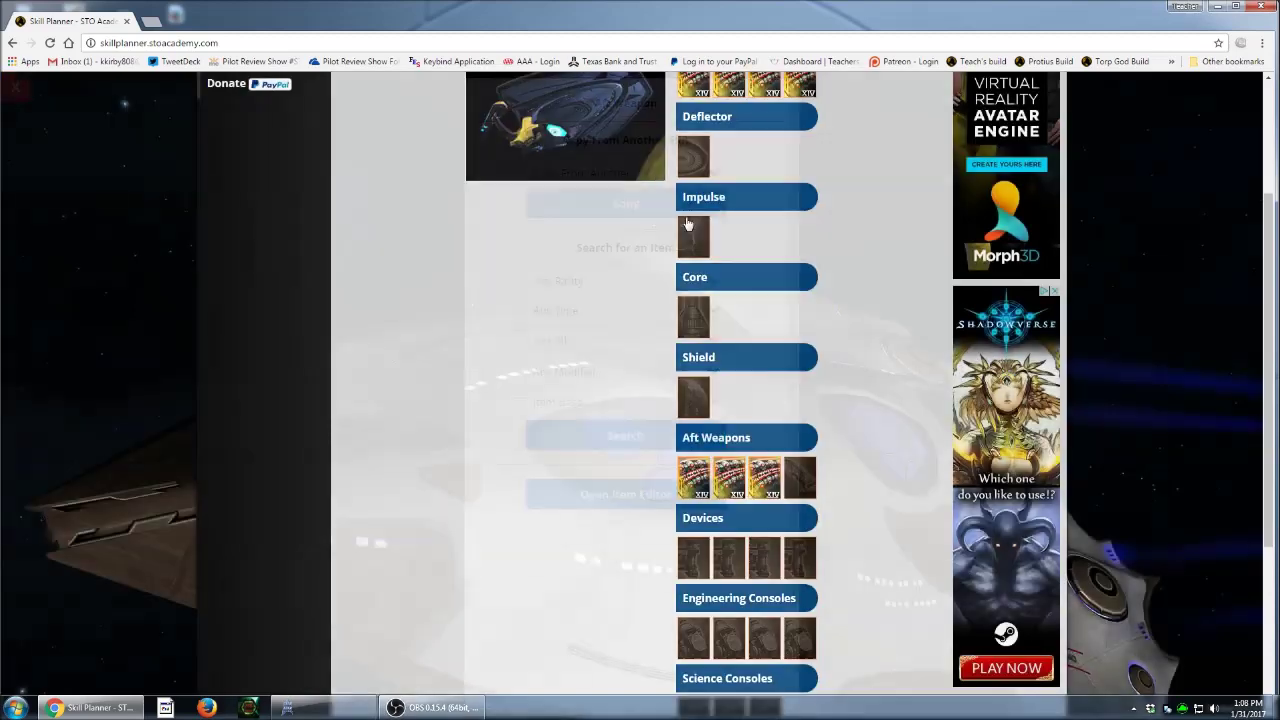
pyautogui.click(801, 476)
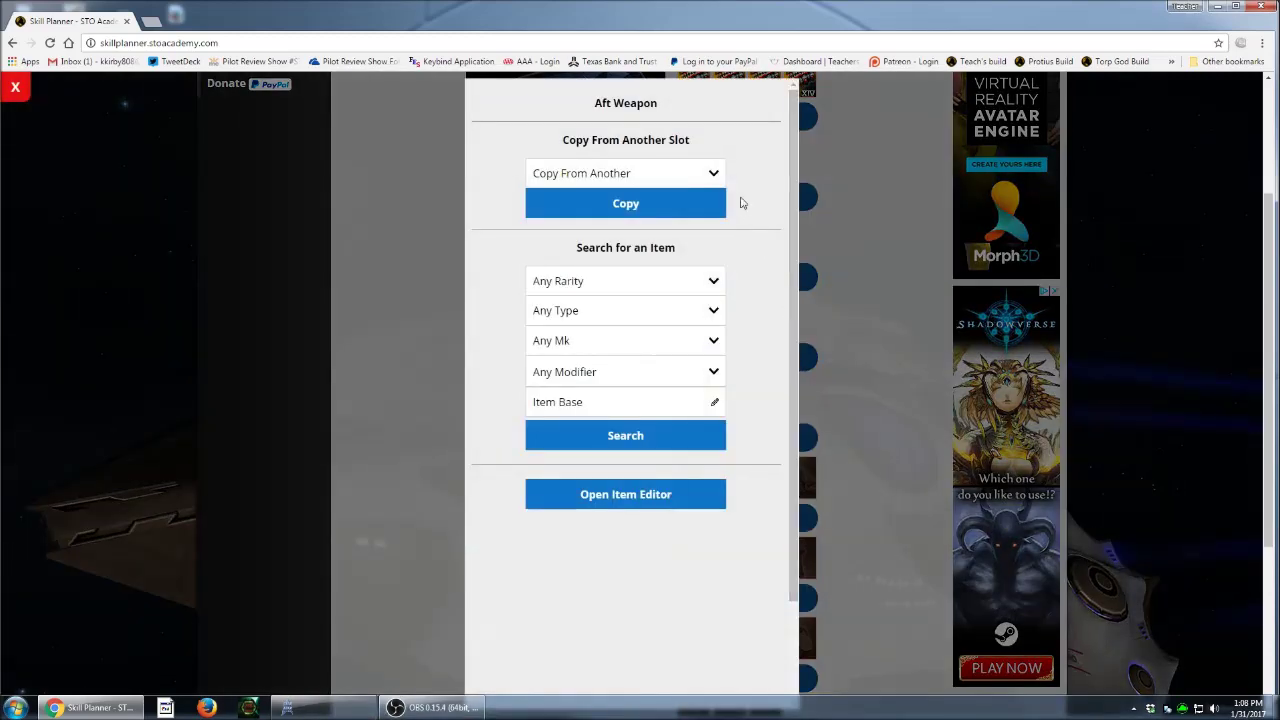
pyautogui.click(712, 176)
pyautogui.click(703, 196)
pyautogui.click(691, 209)
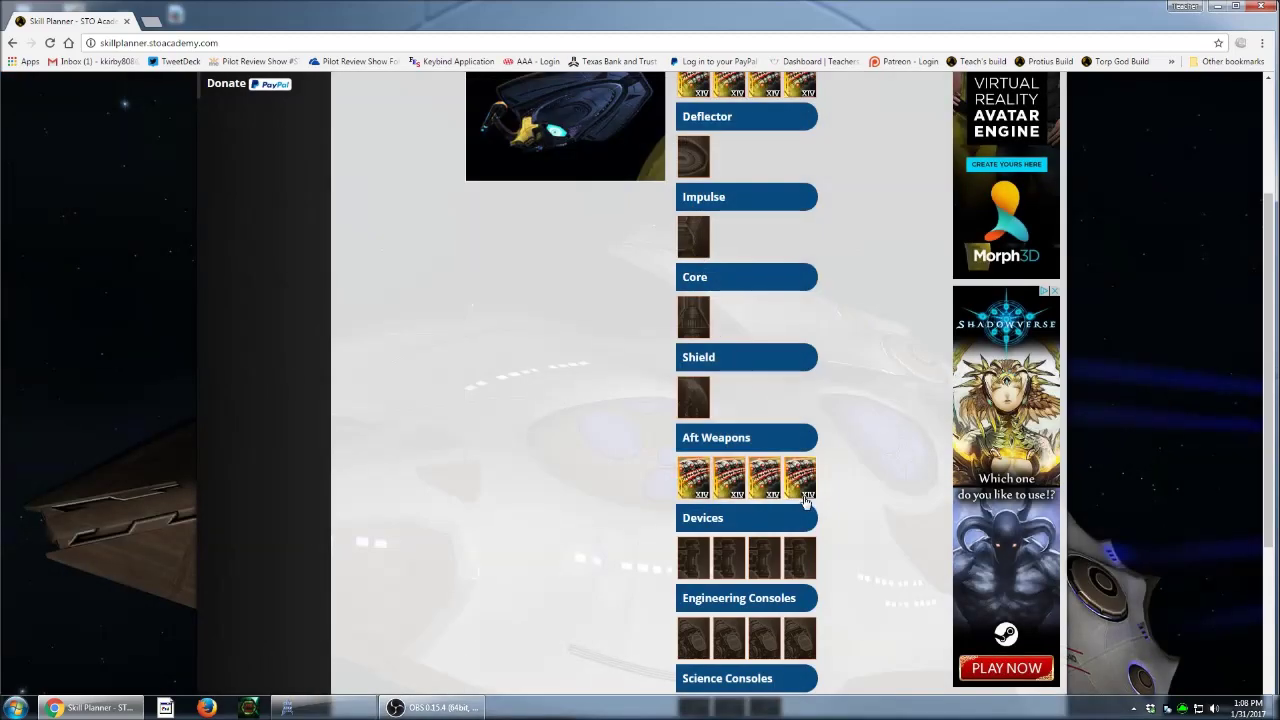
# - Choose Sol Defense Deflector Array as the item base for the empty deflector slot
pyautogui.scroll(3, 851, 294)
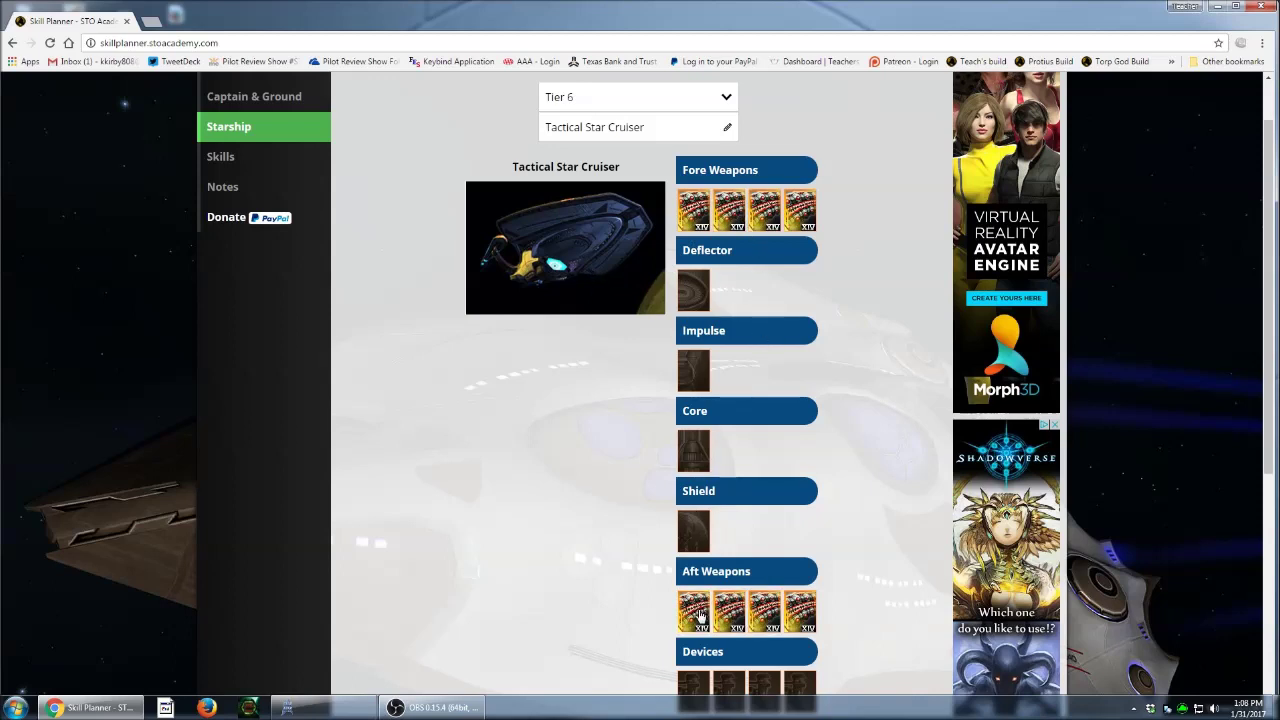
pyautogui.click(692, 298)
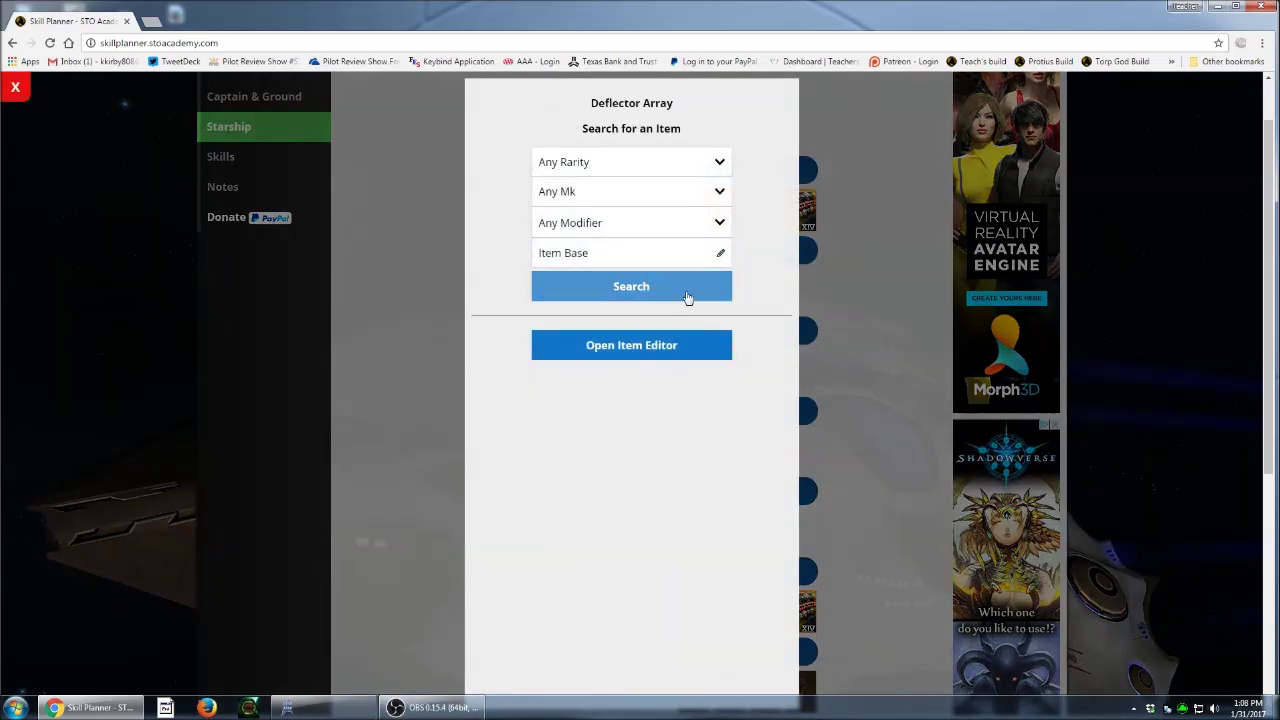
pyautogui.click(638, 248)
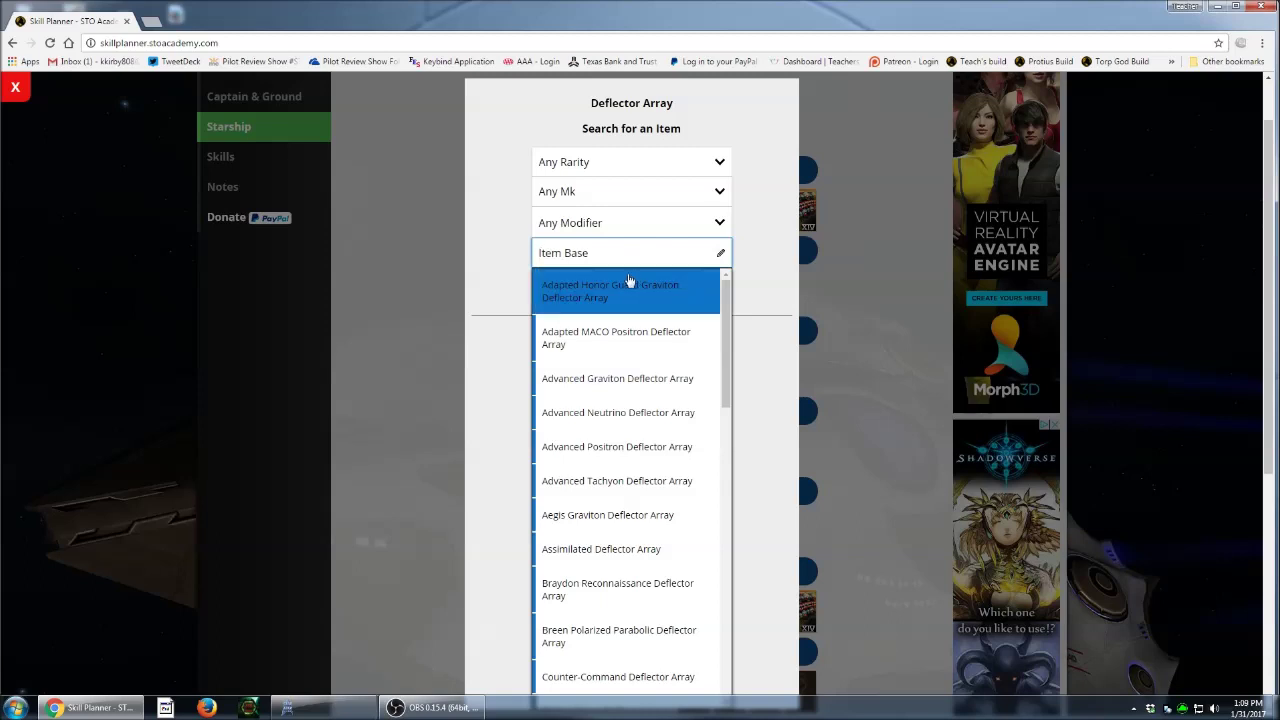
pyautogui.write('sol')
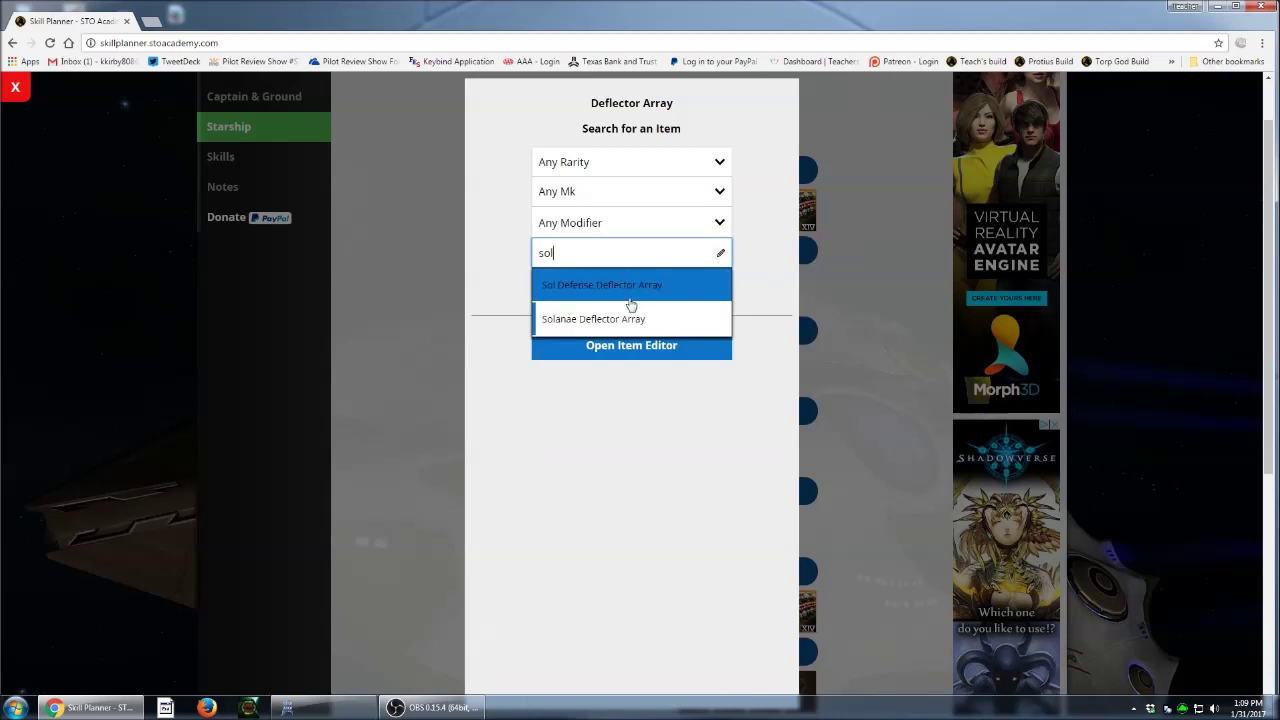
pyautogui.click(684, 293)
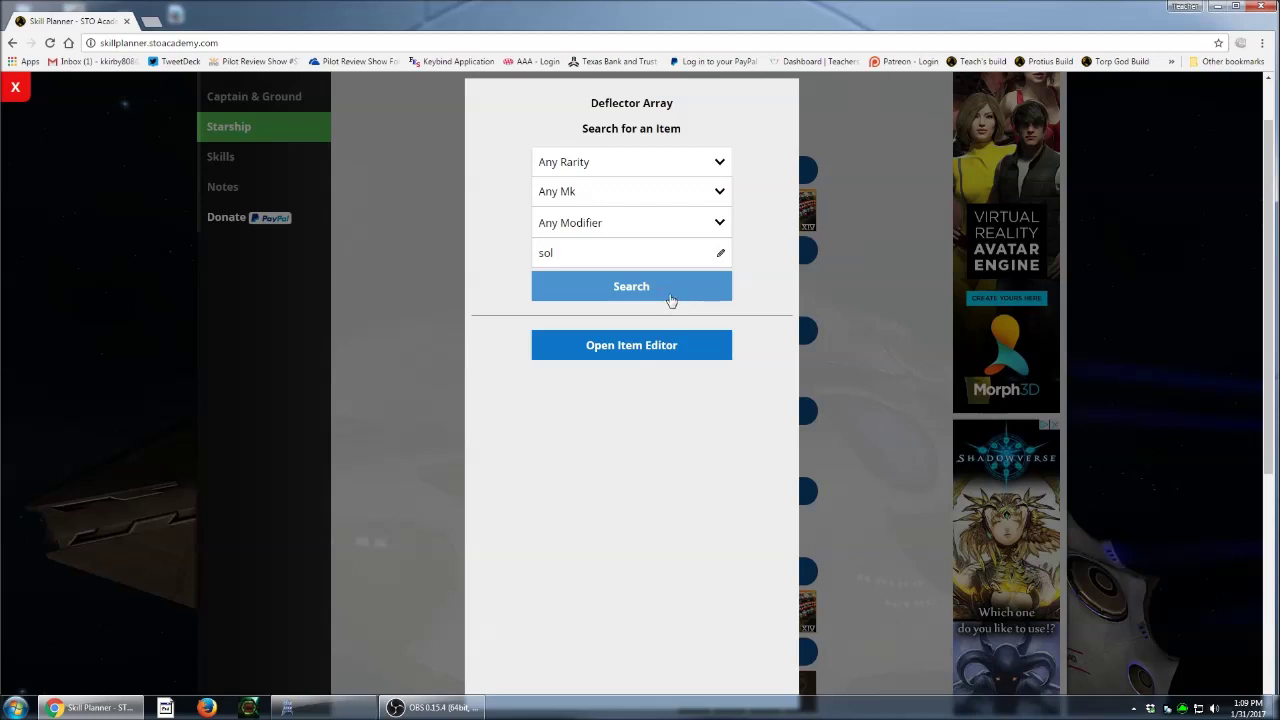
pyautogui.click(660, 262)
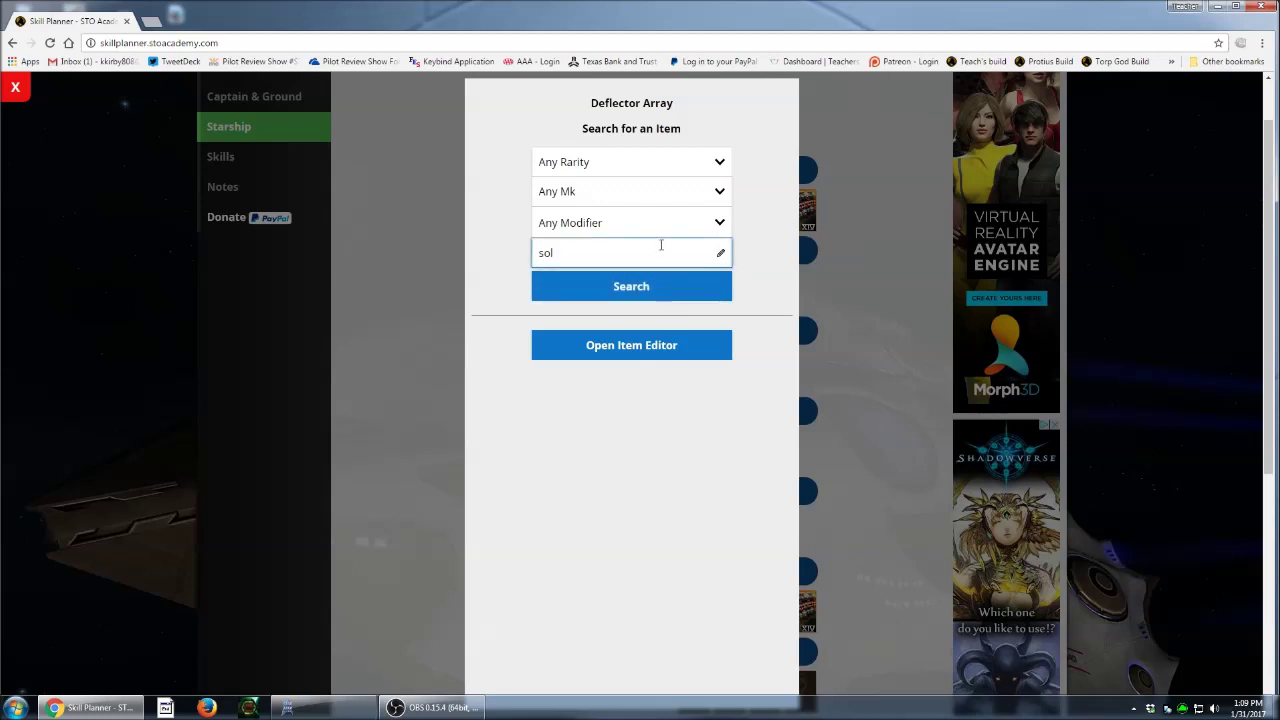
pyautogui.press('Down')
pyautogui.click(644, 285)
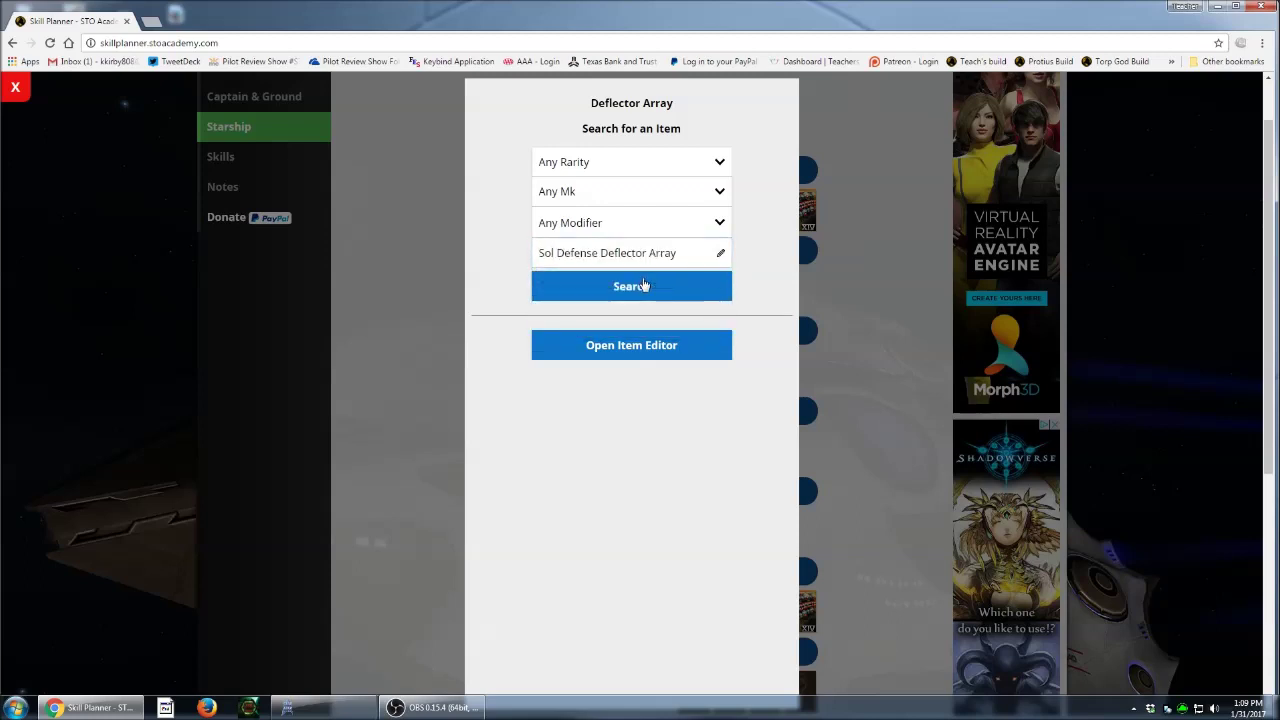
# - Search for matching deflectors and equip the Epic Sol Defense Deflector Array Mk XIV [SS/SI]
pyautogui.click(668, 287)
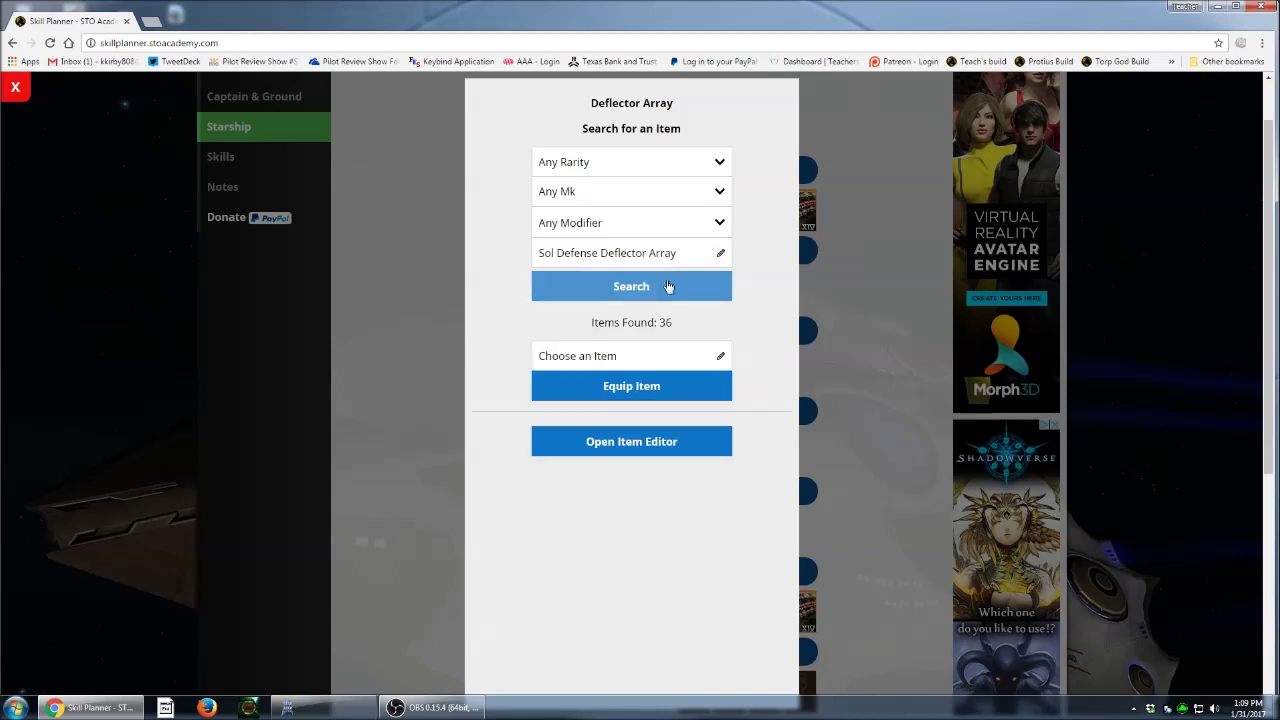
pyautogui.click(644, 350)
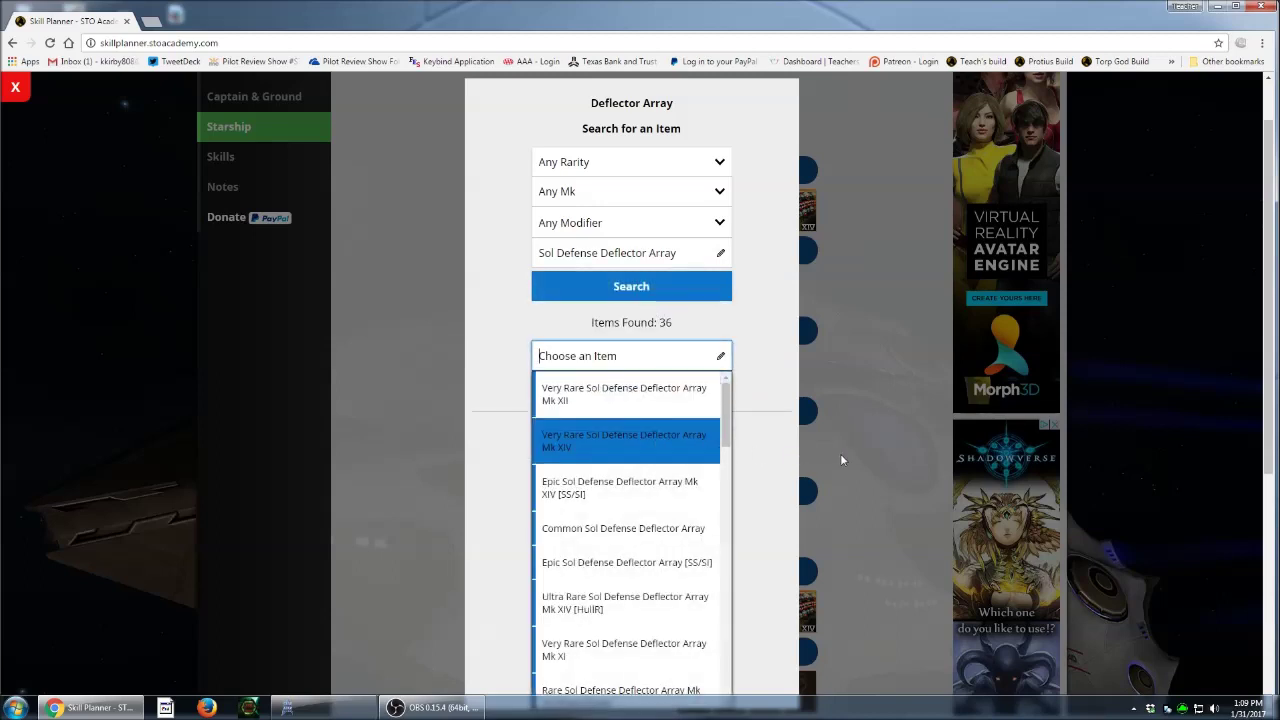
pyautogui.click(624, 493)
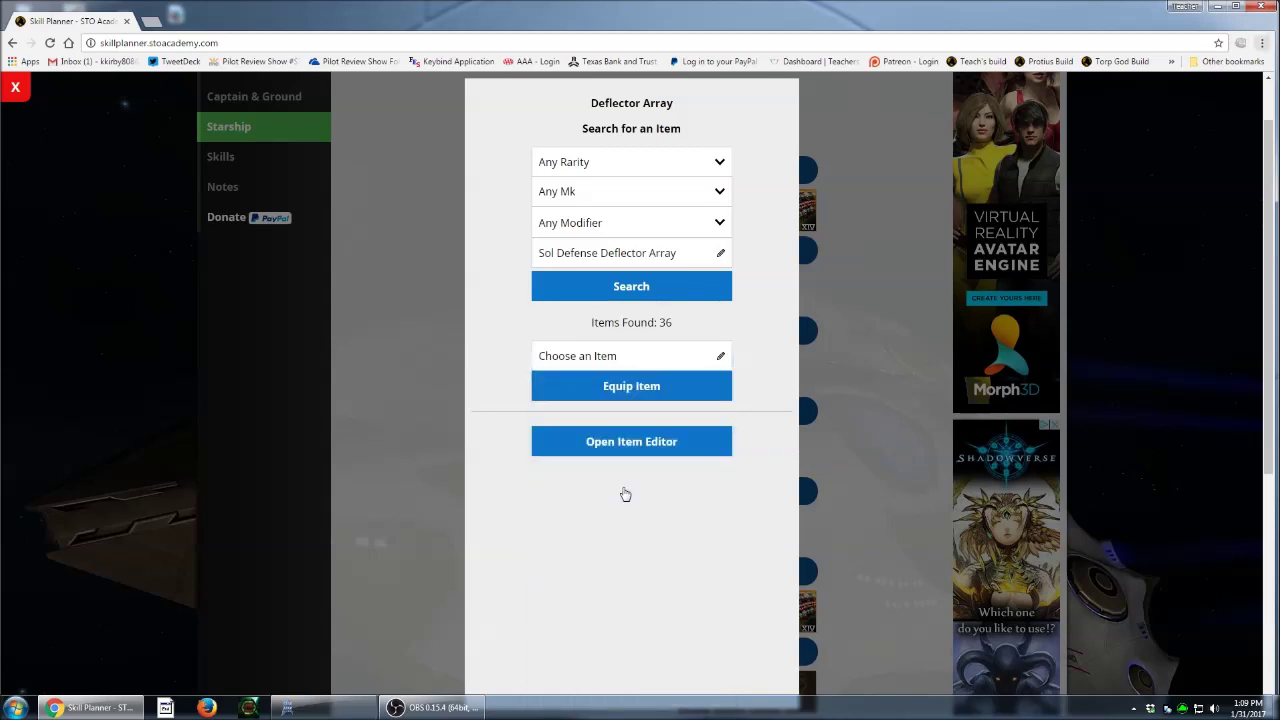
pyautogui.click(690, 348)
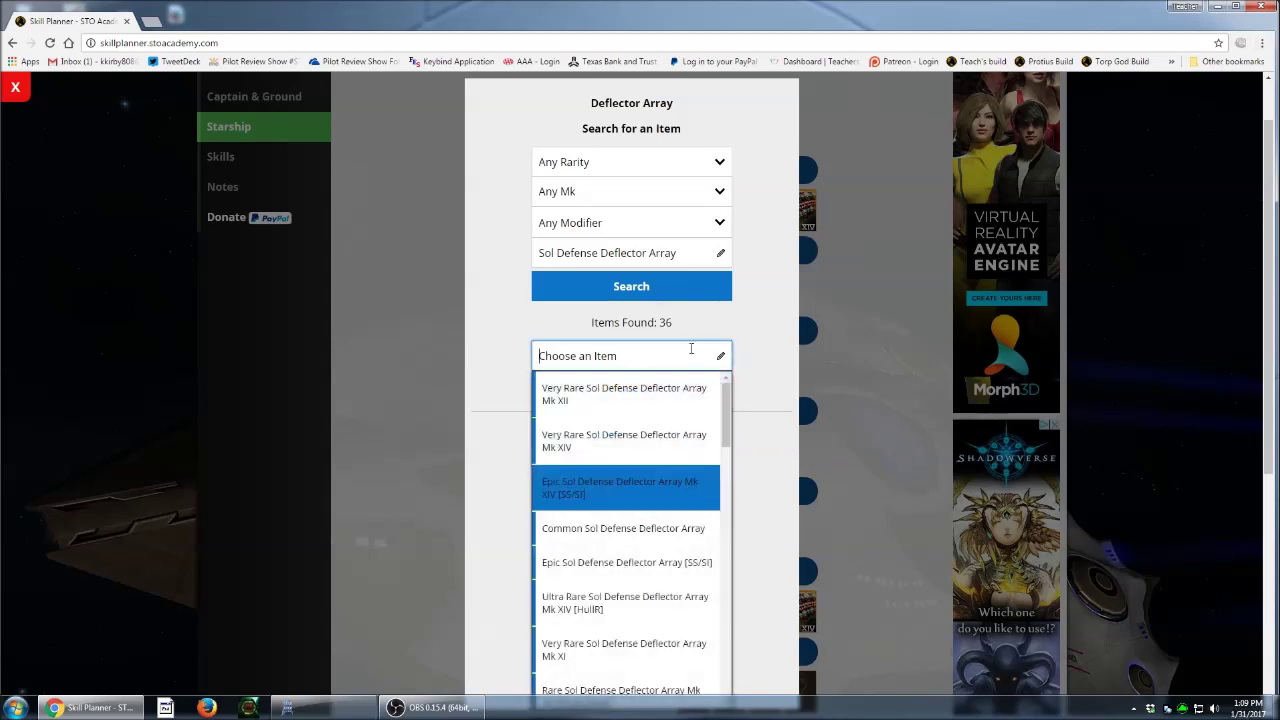
pyautogui.click(572, 493)
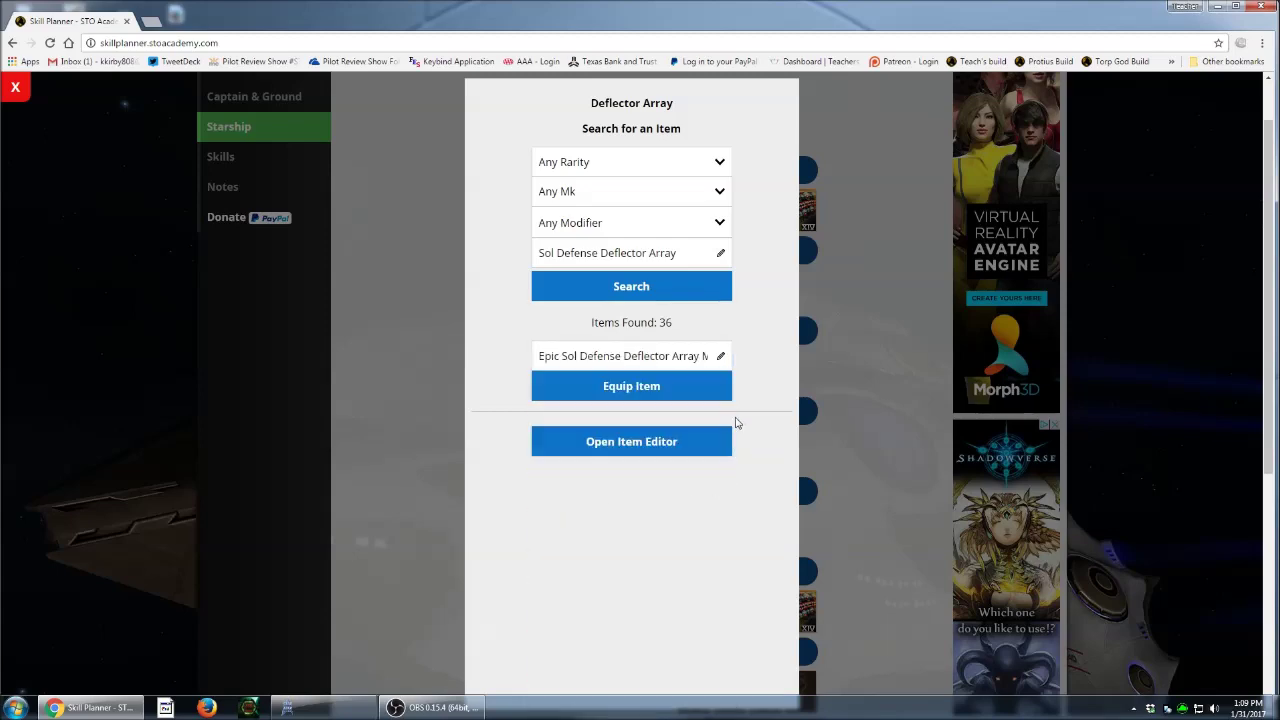
pyautogui.click(631, 398)
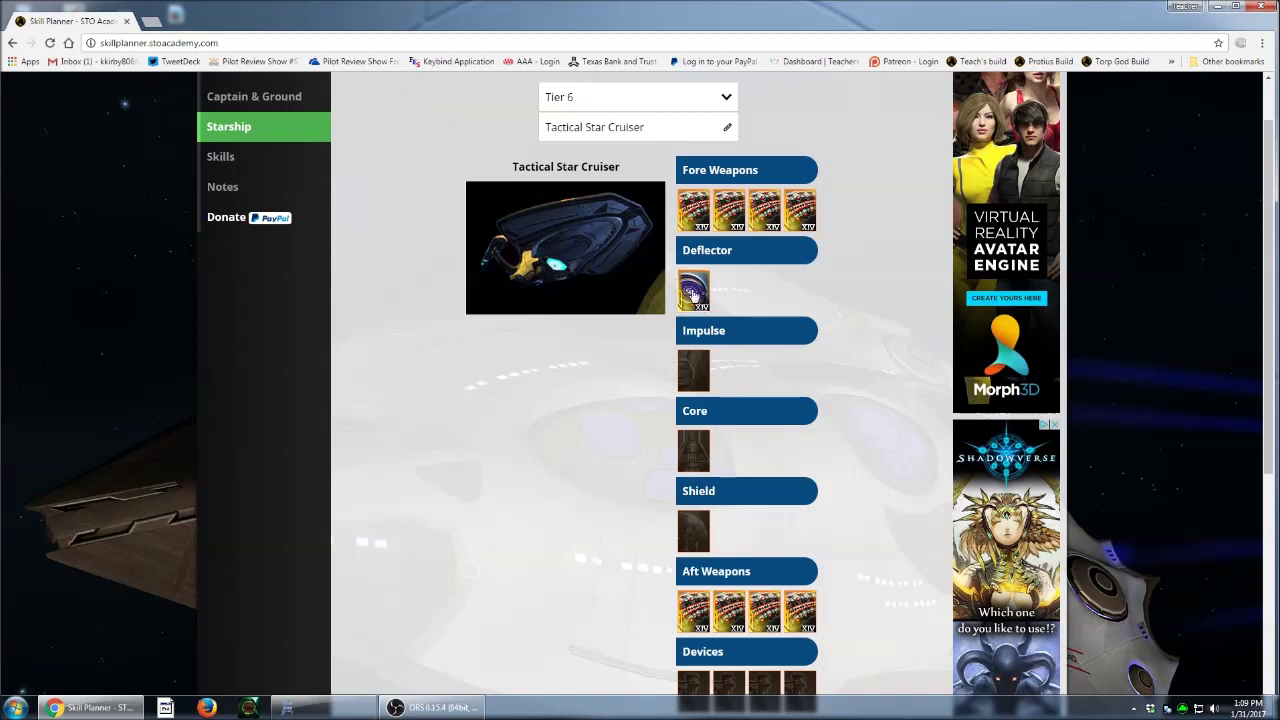
# - Choose Temporal Phase Overcharged Singularity Core as the item base for the empty core slot
pyautogui.click(694, 451)
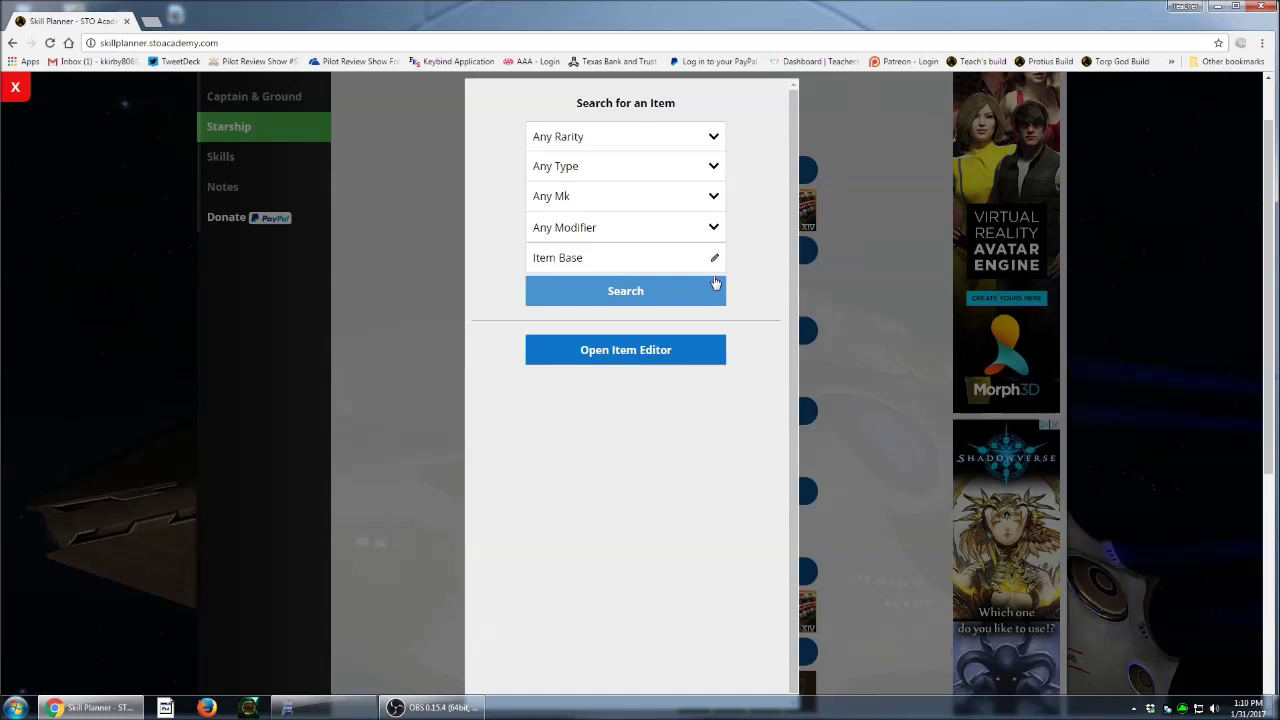
pyautogui.click(632, 252)
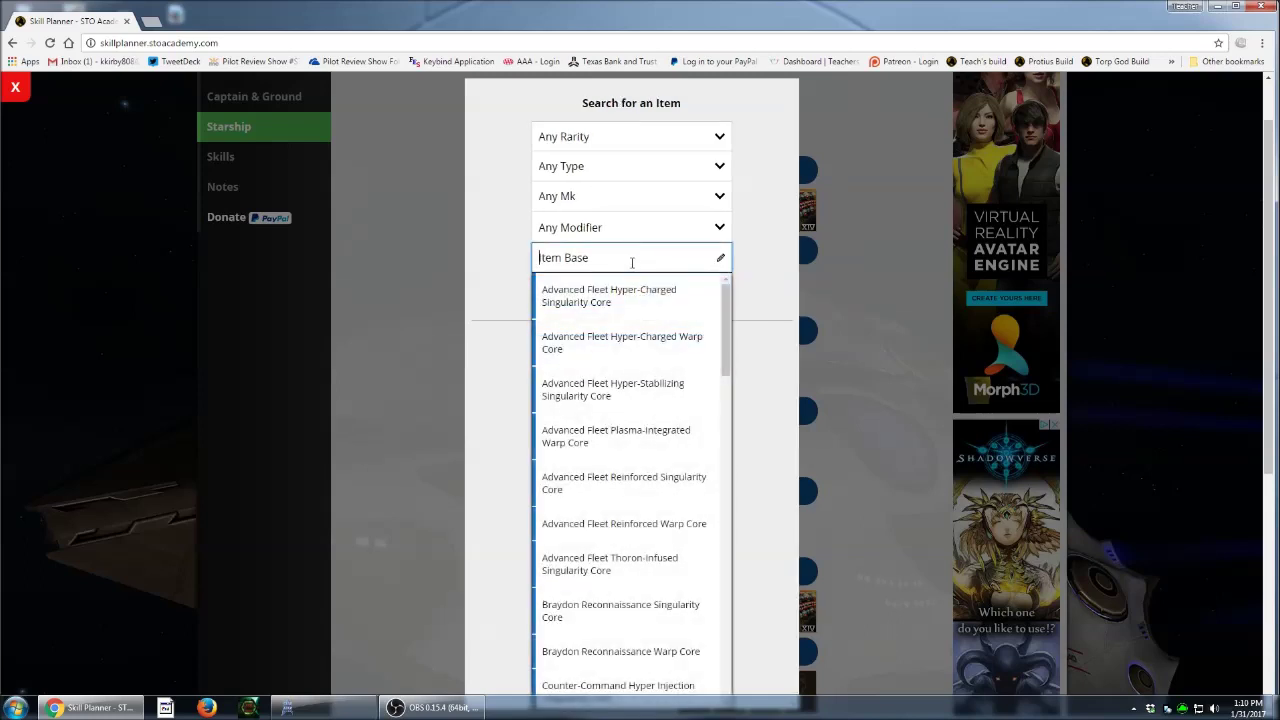
pyautogui.write('temp')
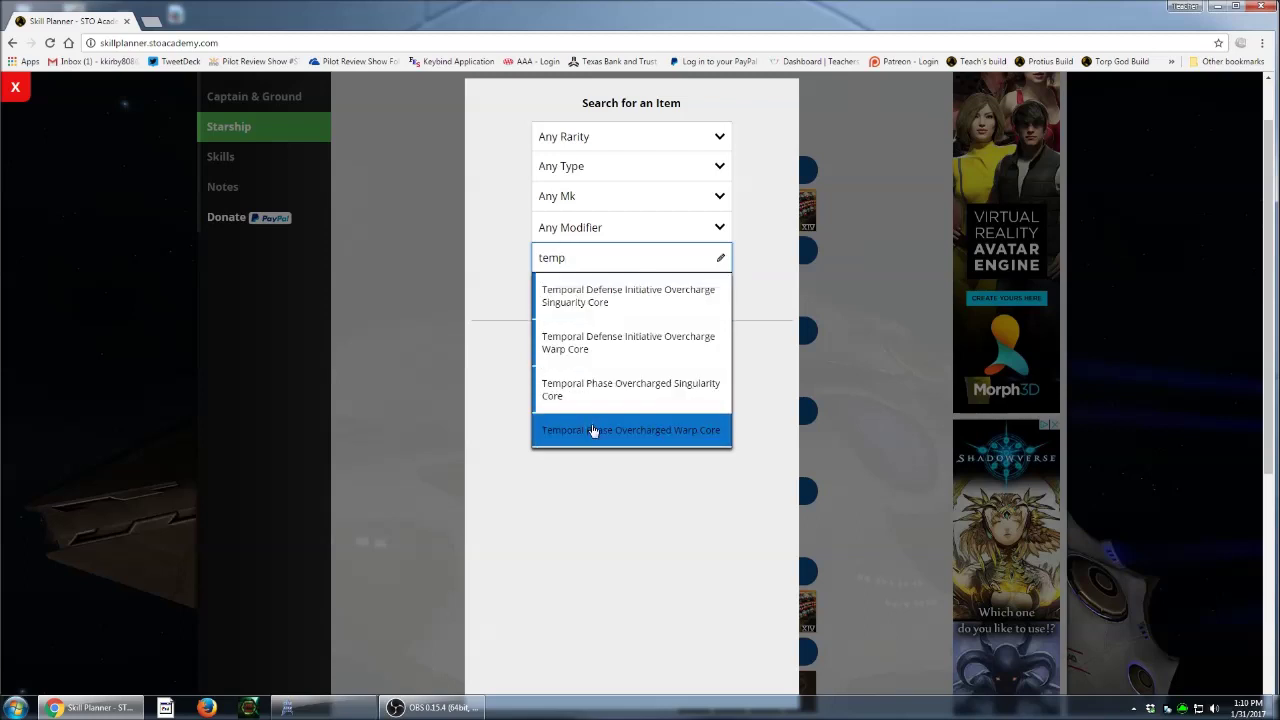
pyautogui.click(642, 395)
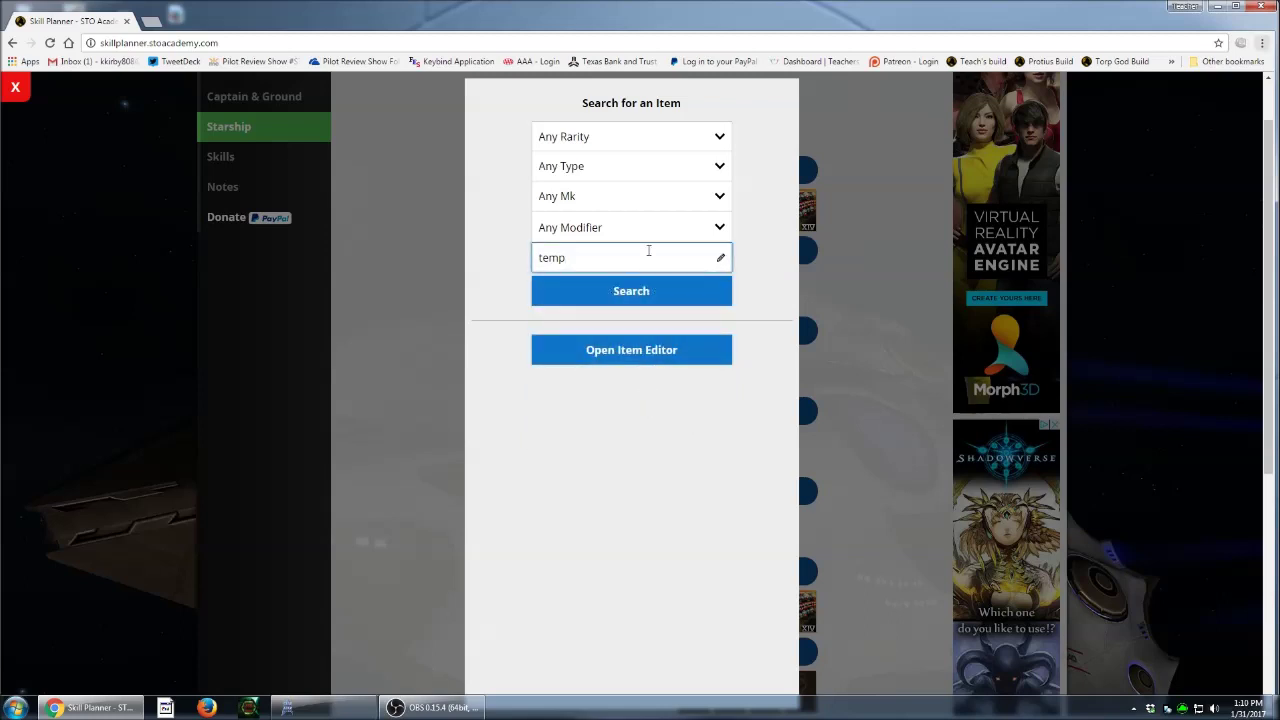
pyautogui.click(648, 251)
pyautogui.click(621, 389)
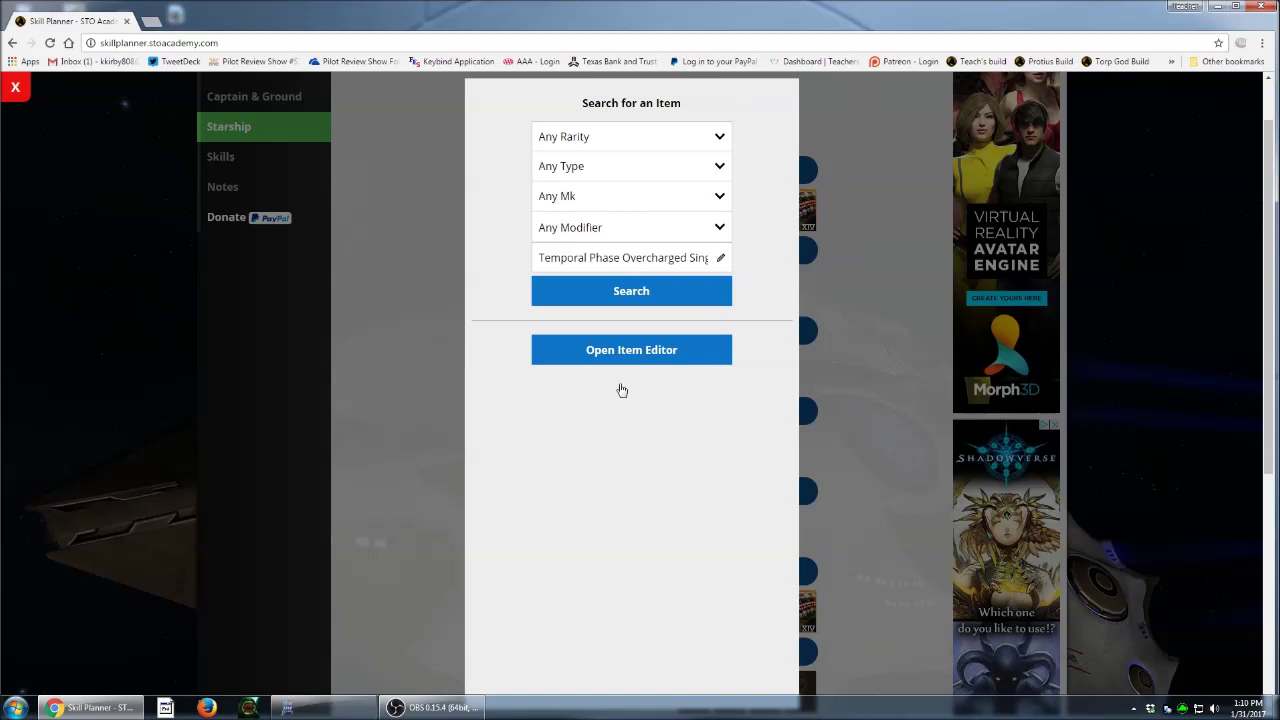
# - Replace the core's item base with Temporal Phase Overcharged Warp Core
pyautogui.click(644, 266)
pyautogui.click(649, 259)
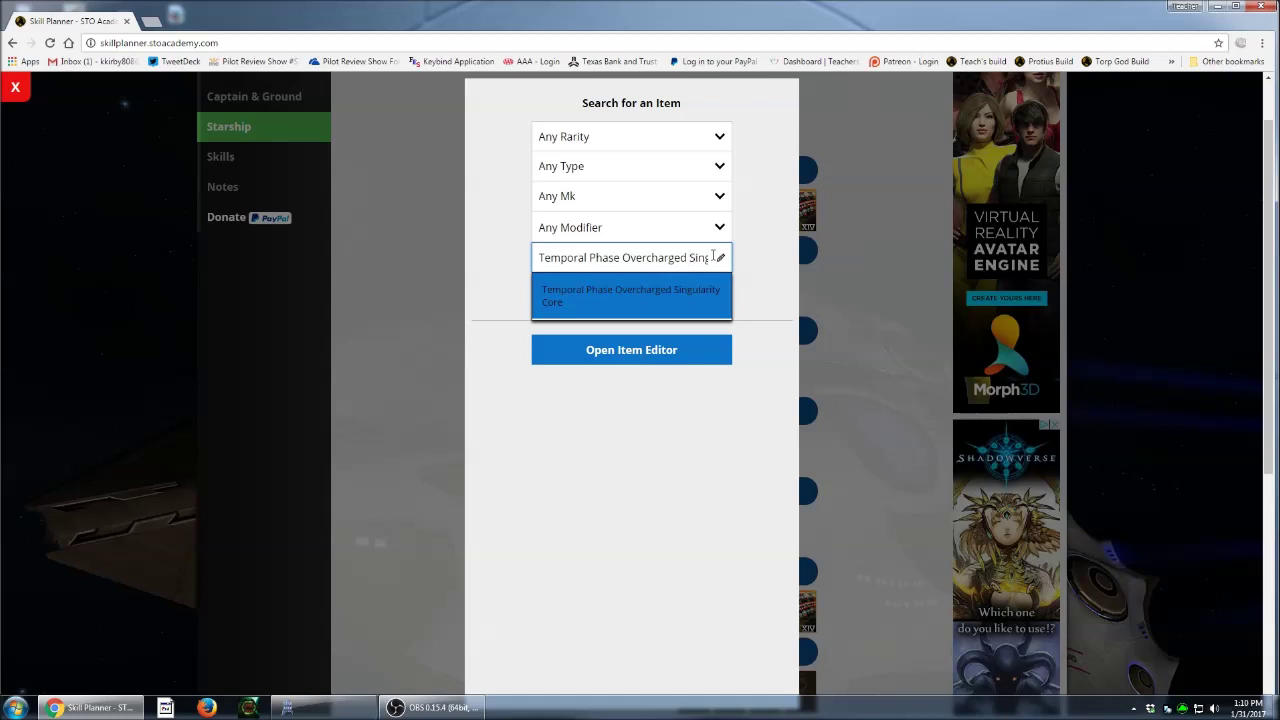
pyautogui.moveTo(713, 256); pyautogui.dragTo(607, 250)
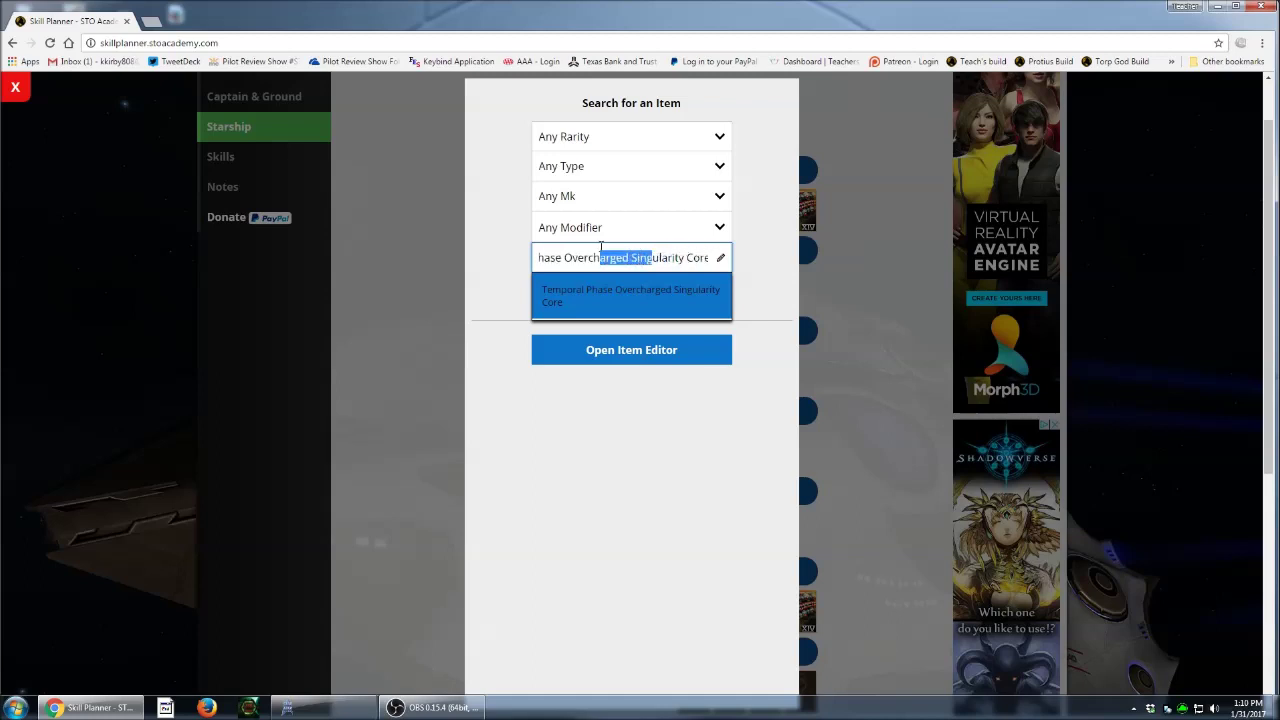
pyautogui.click(712, 257)
pyautogui.moveTo(710, 257); pyautogui.dragTo(522, 253)
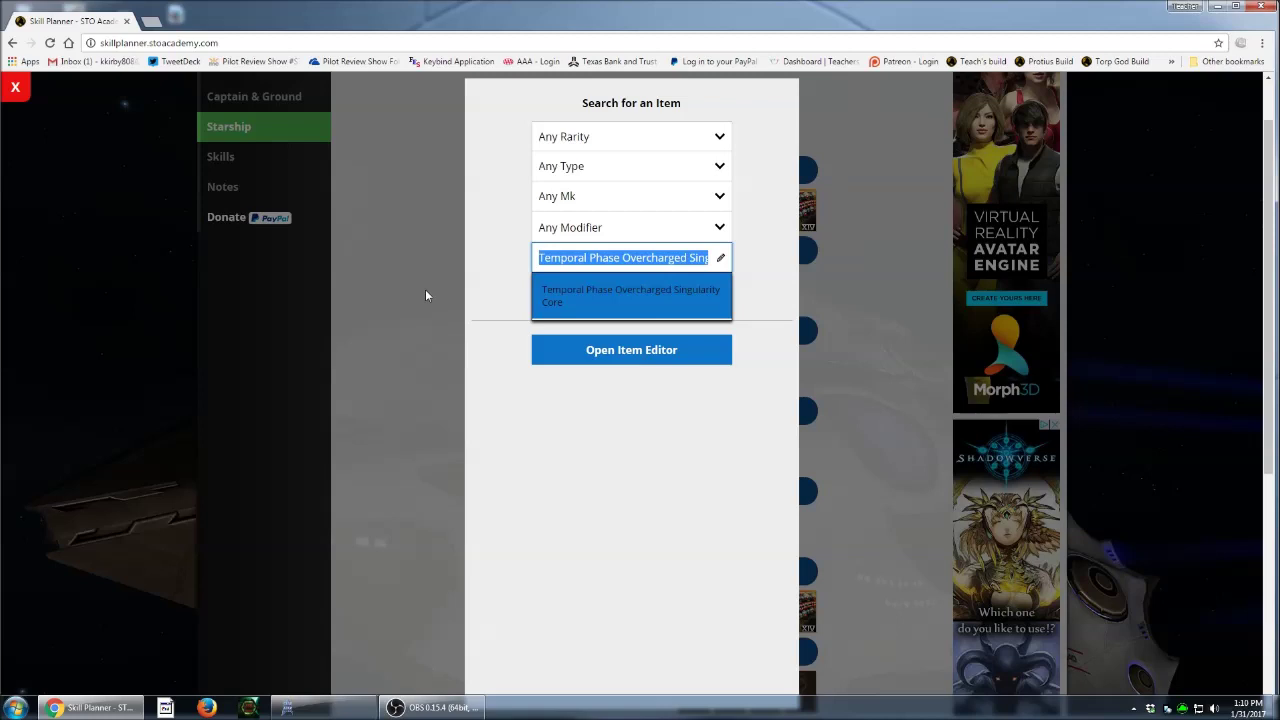
pyautogui.press('BackSpace')
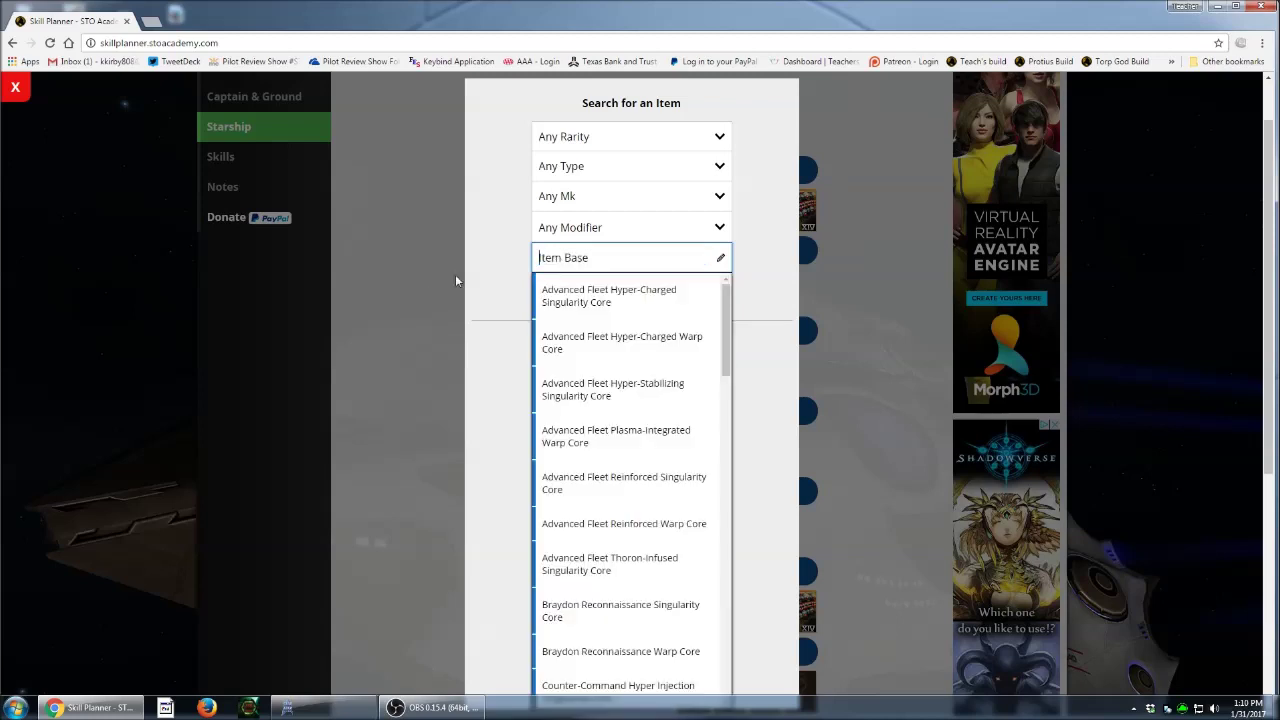
pyautogui.click(608, 256)
pyautogui.click(607, 257)
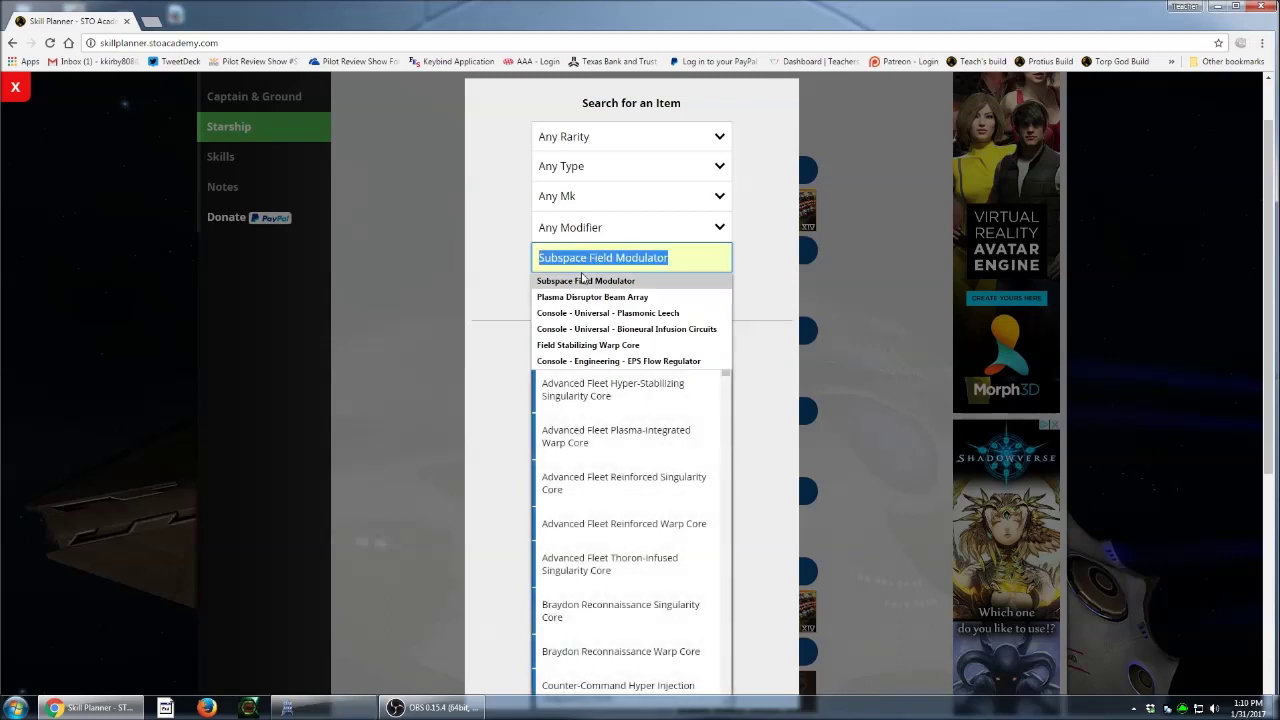
pyautogui.write('tem')
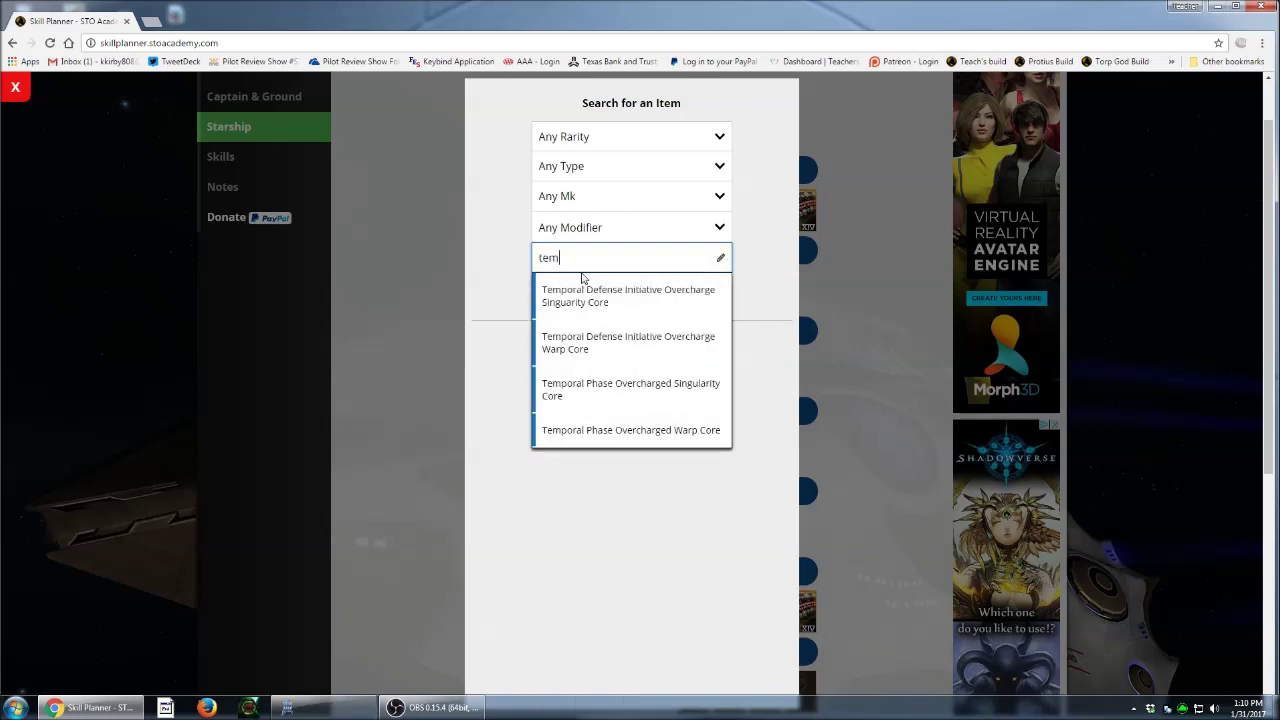
pyautogui.click(614, 430)
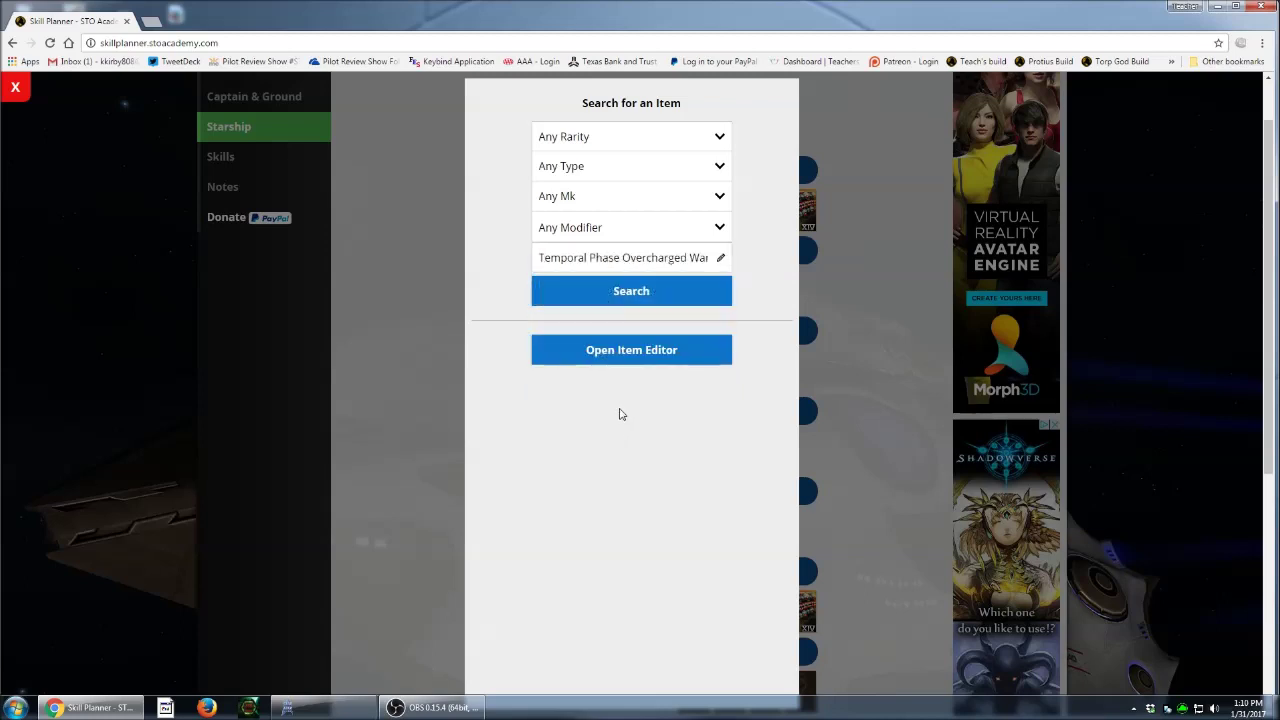
# - Search for matching warp cores and equip the Epic Temporal Phase Overcharged Warp Core Mk XIV
pyautogui.click(658, 290)
pyautogui.click(623, 360)
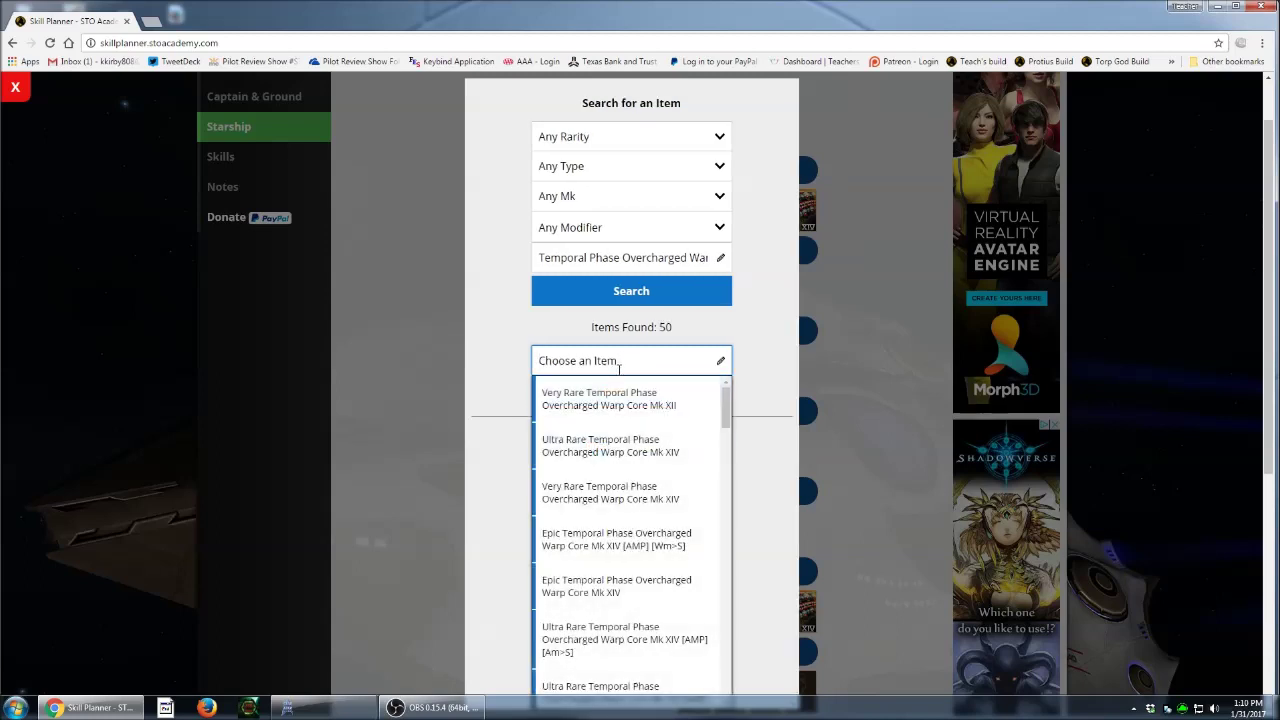
pyautogui.click(616, 537)
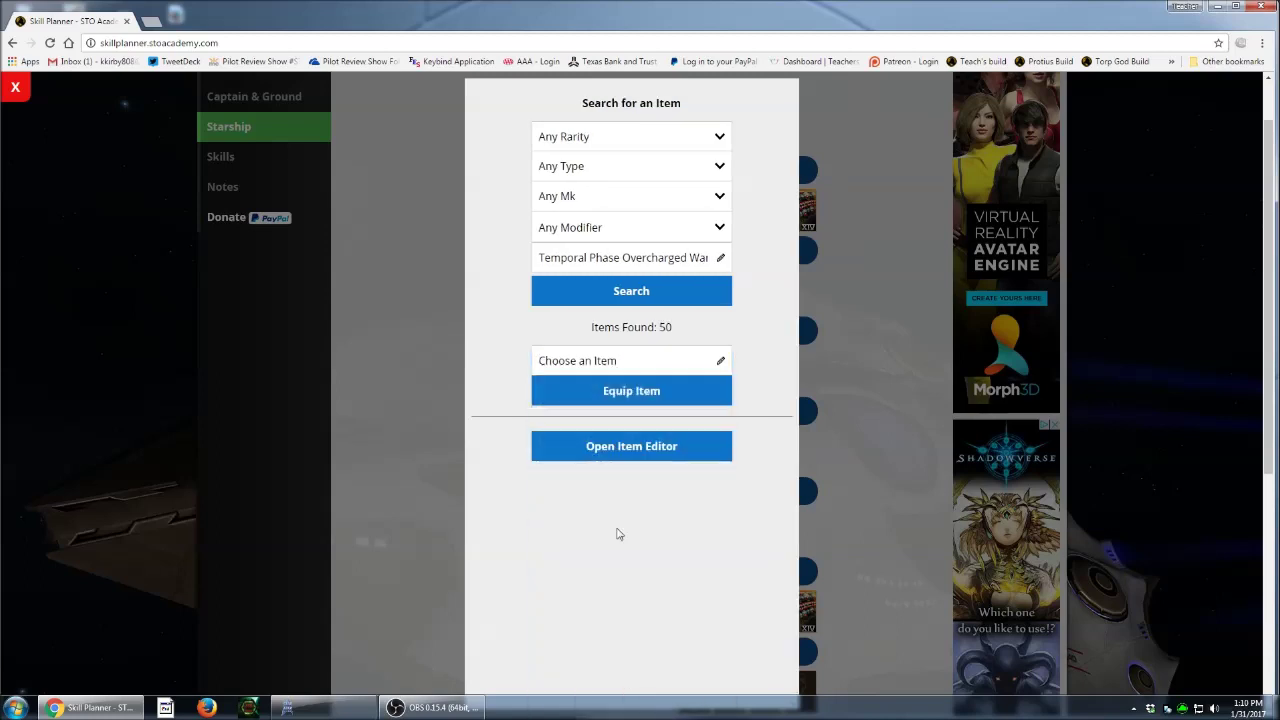
pyautogui.click(647, 358)
pyautogui.click(610, 588)
pyautogui.click(637, 401)
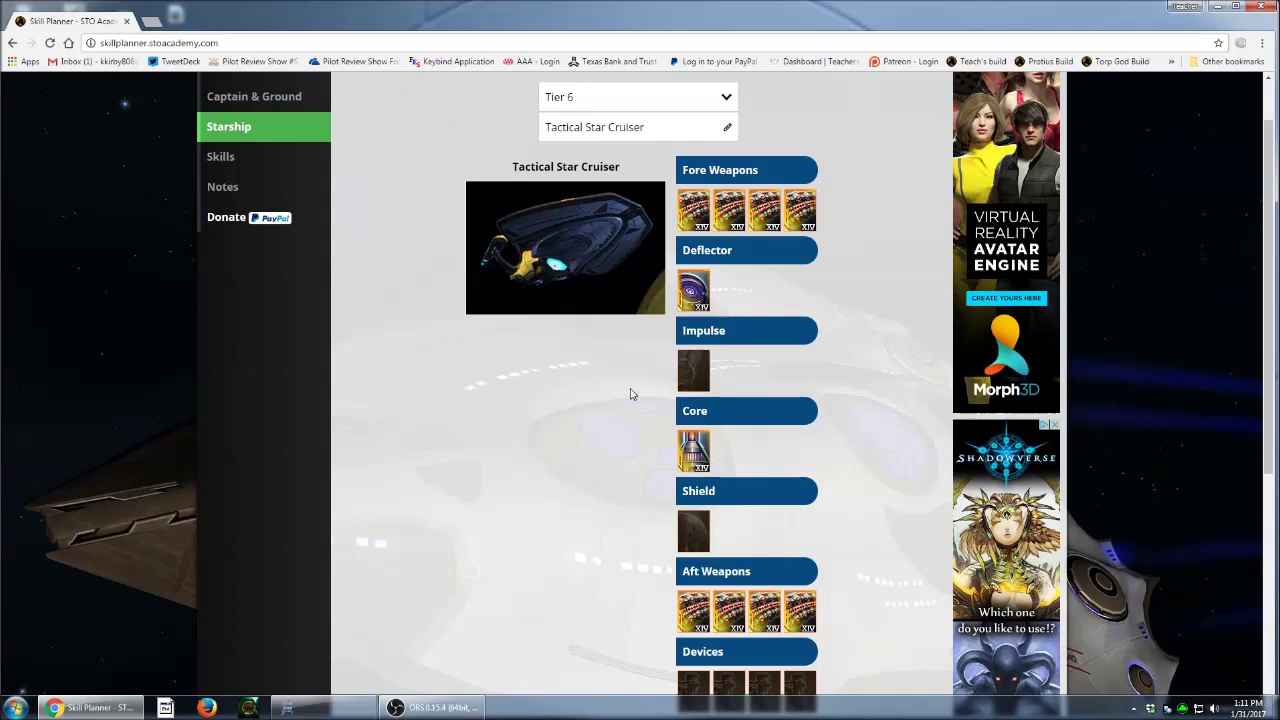
# - Choose Subspace Field Modulator as the item base for the first empty device slot
pyautogui.scroll(-3, 569, 526)
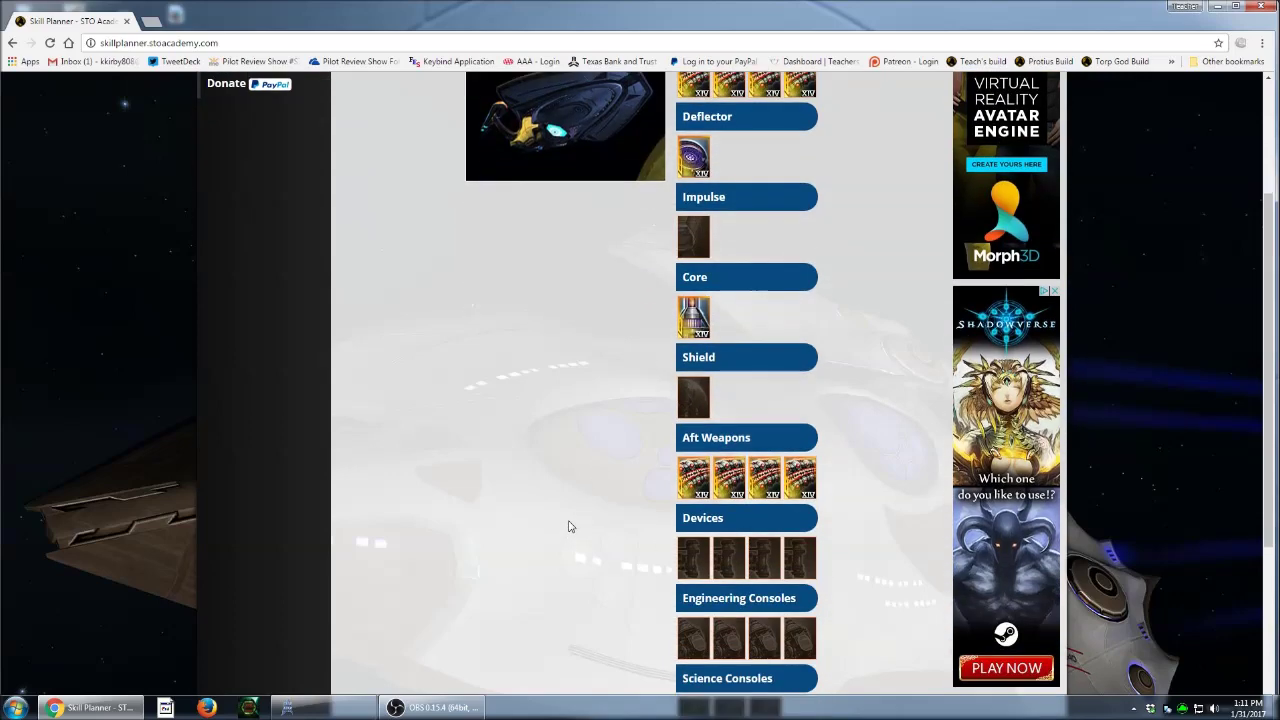
pyautogui.scroll(-3, 580, 508)
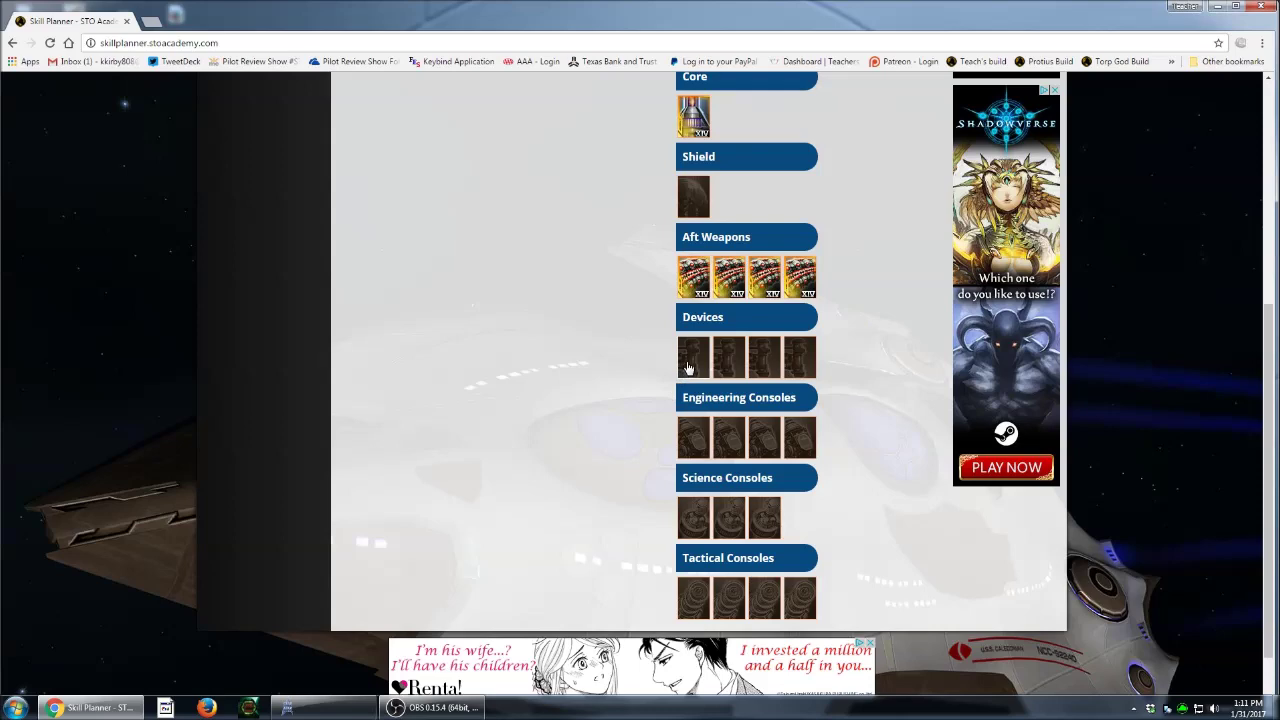
pyautogui.click(687, 368)
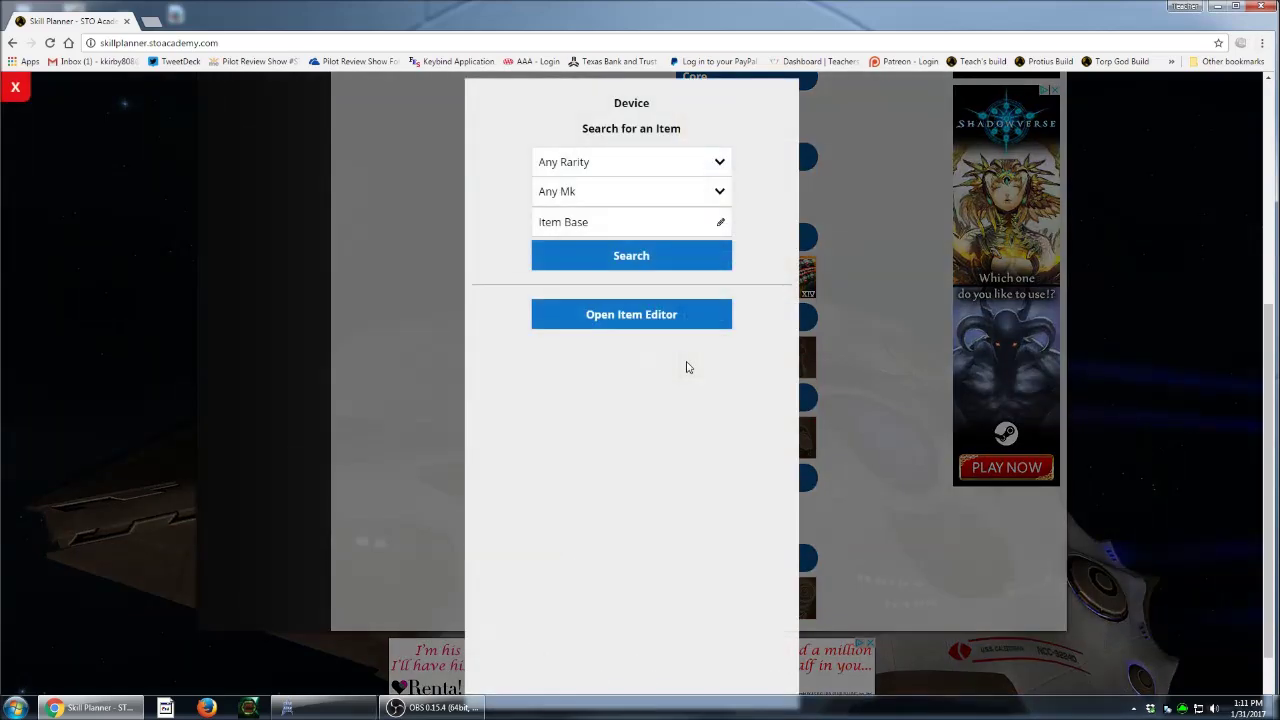
pyautogui.click(596, 221)
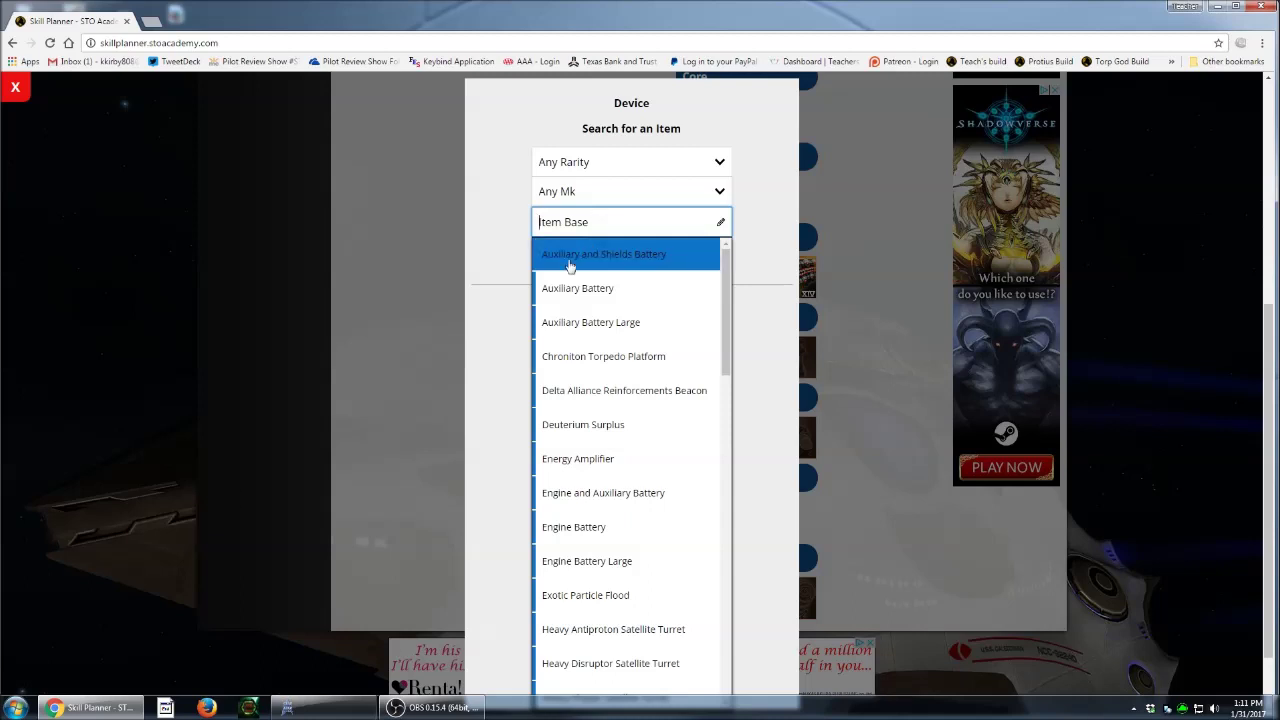
pyautogui.write('s')
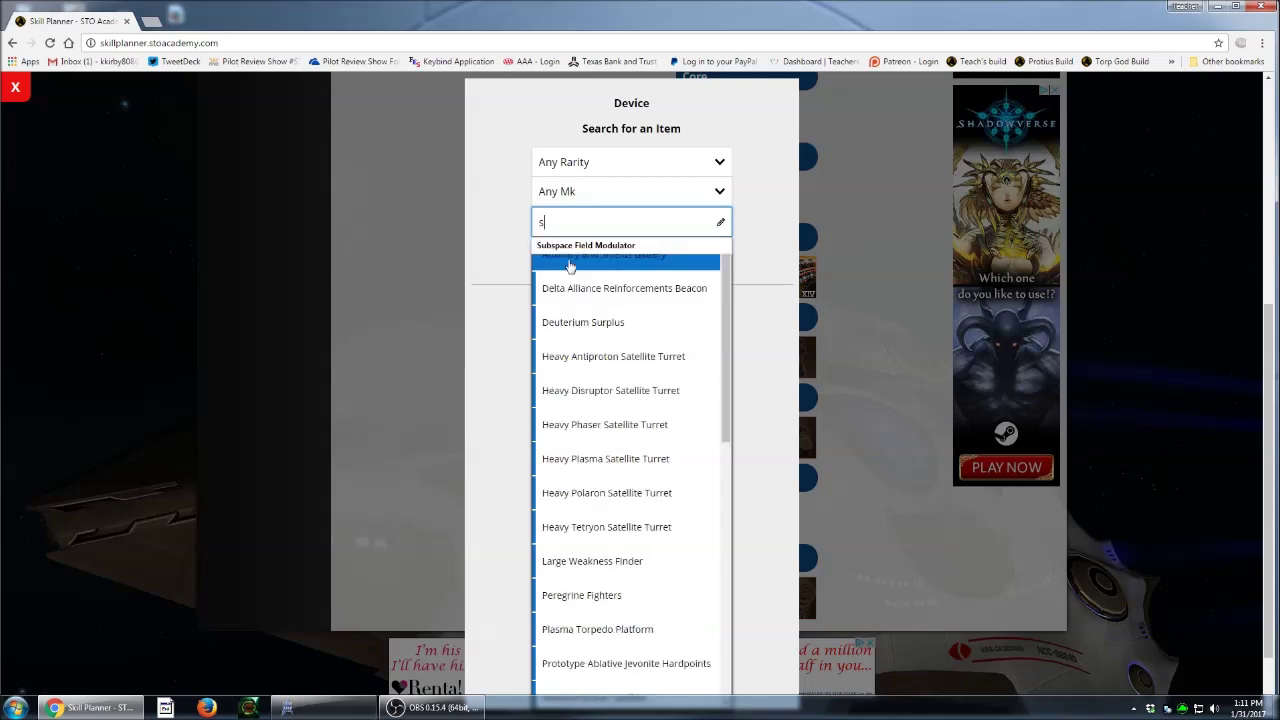
pyautogui.moveTo(571, 256)
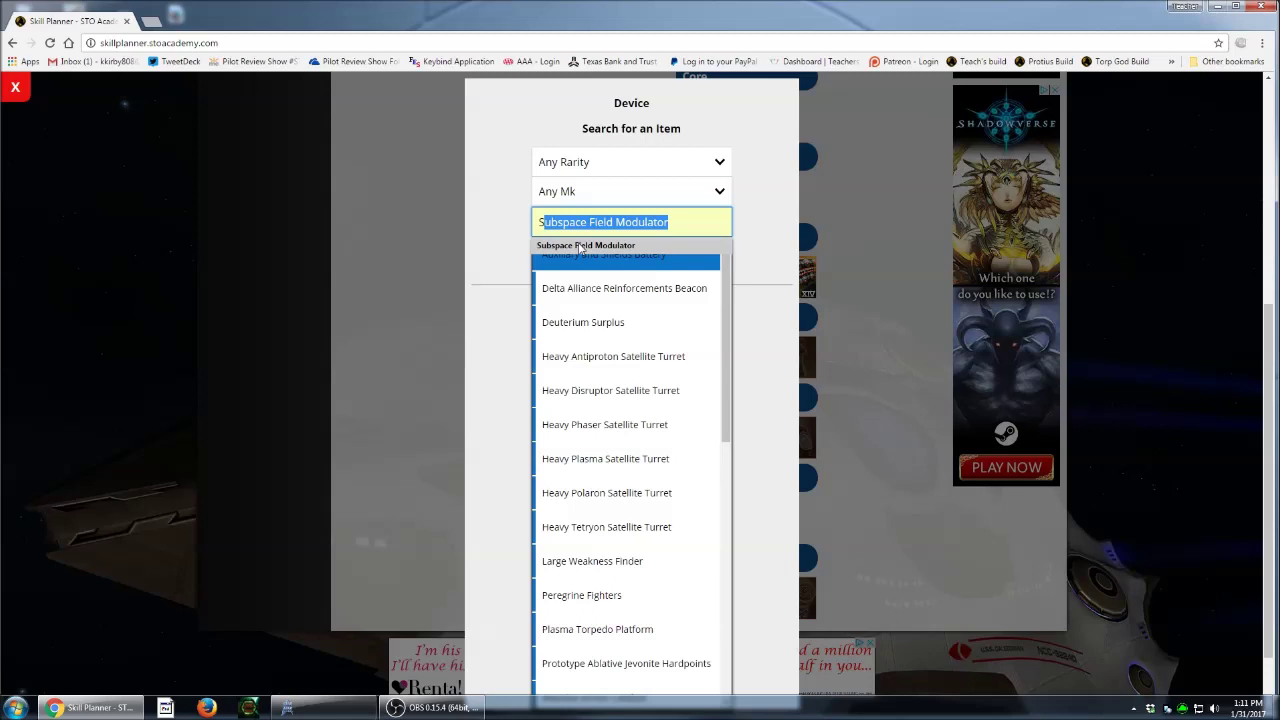
pyautogui.click(580, 244)
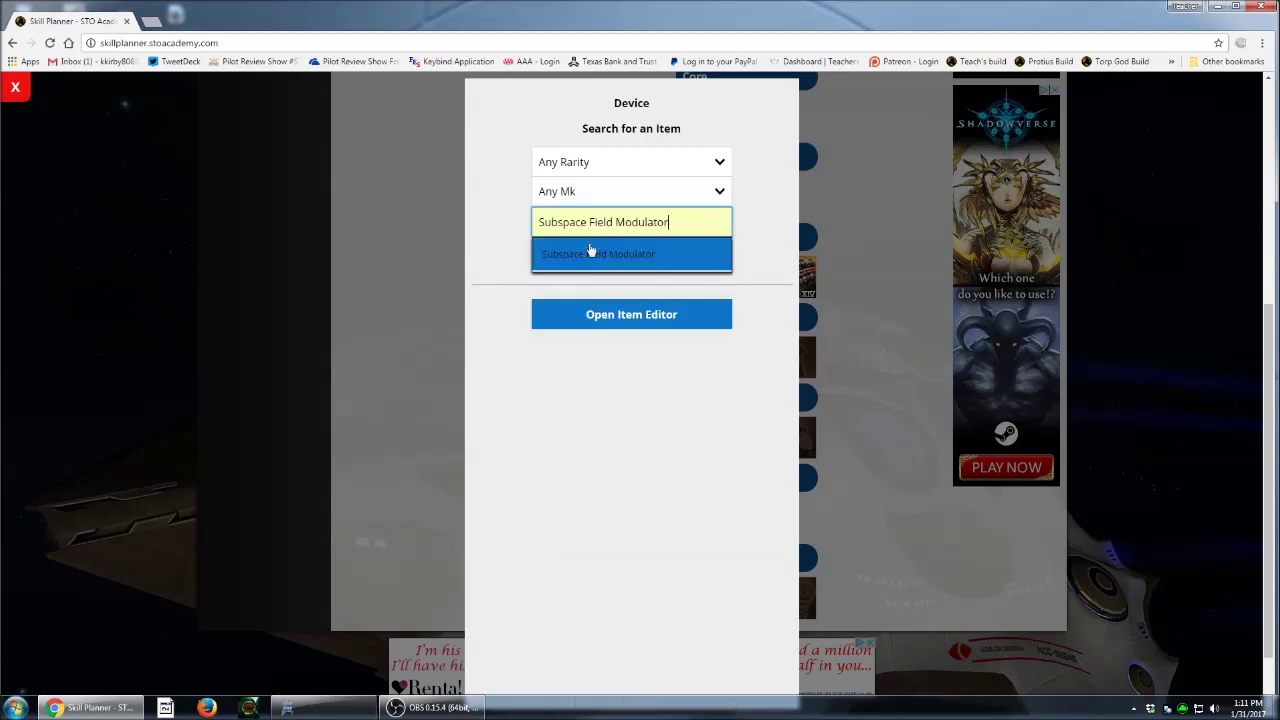
pyautogui.click(652, 256)
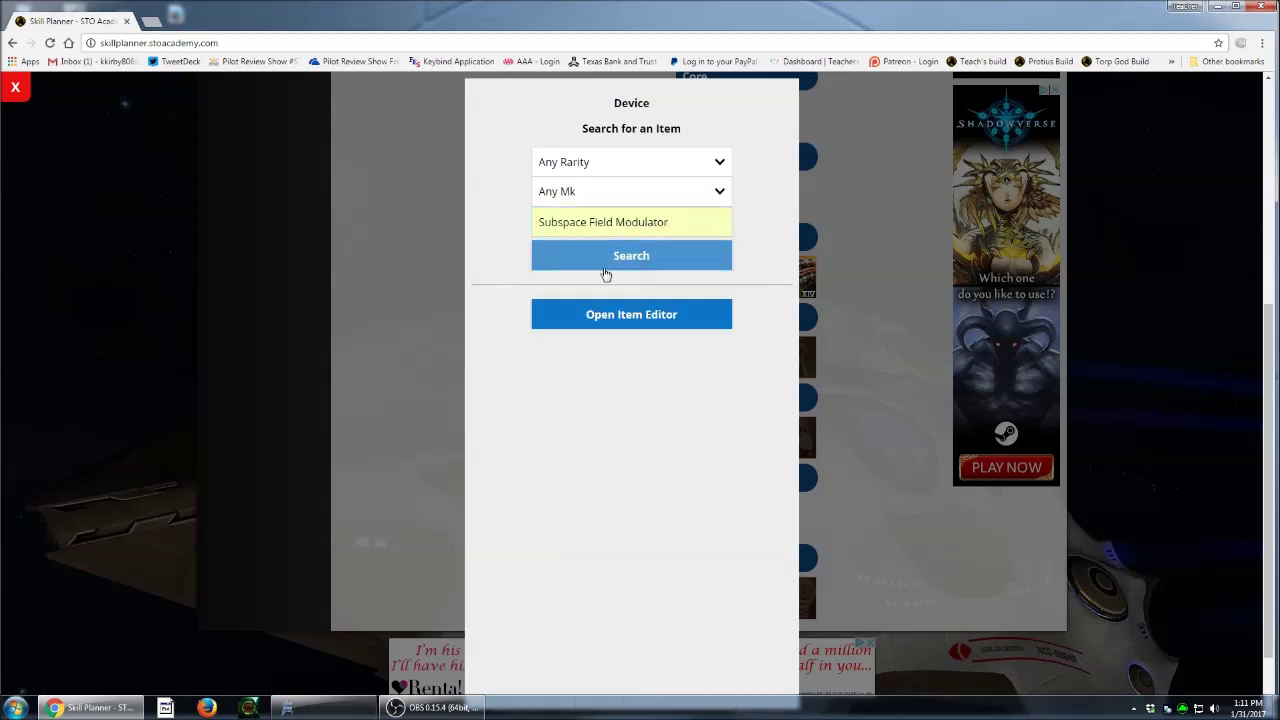
# - Search for matching devices and equip the Rare Subspace Field Modulator Mk in the first device slot only
pyautogui.click(621, 267)
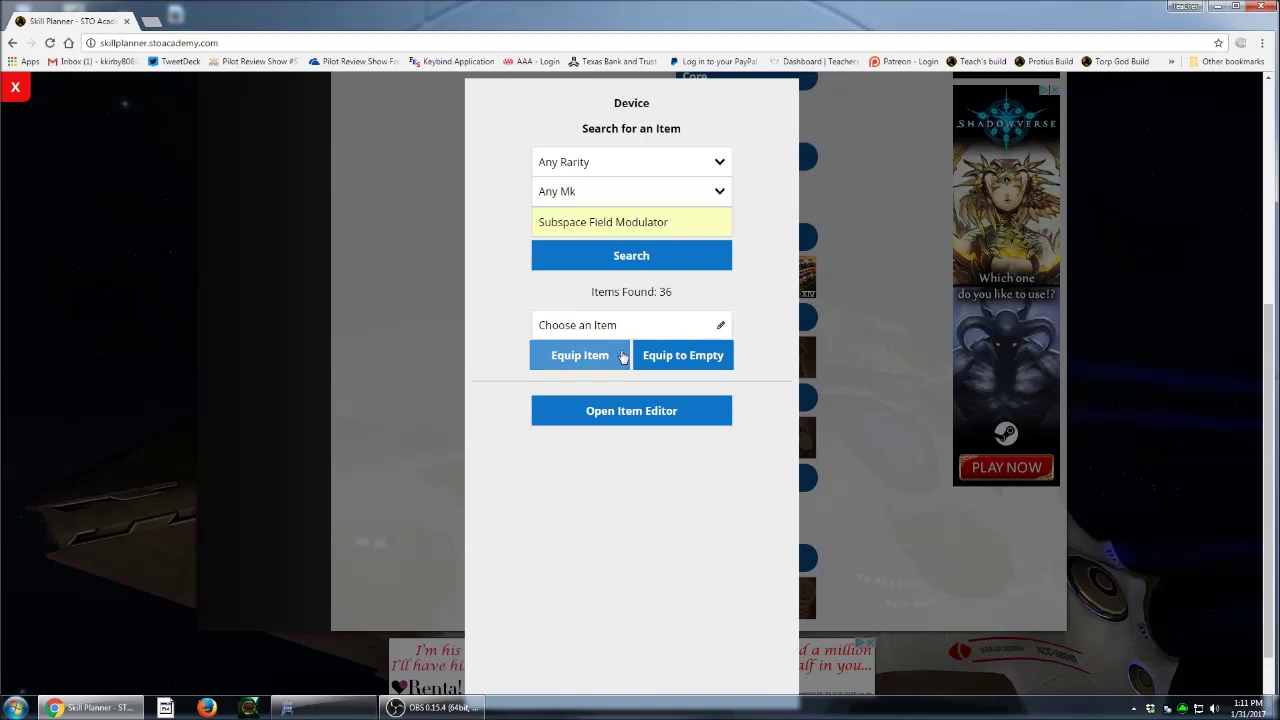
pyautogui.click(640, 324)
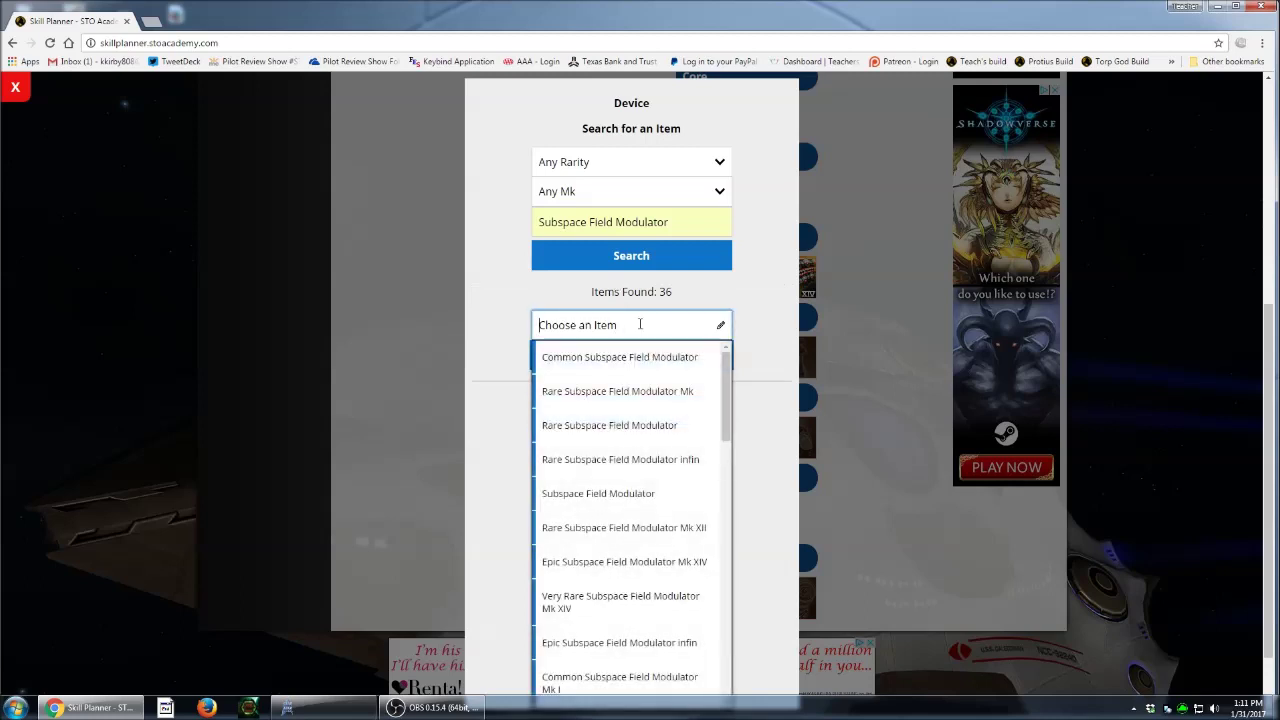
pyautogui.click(571, 394)
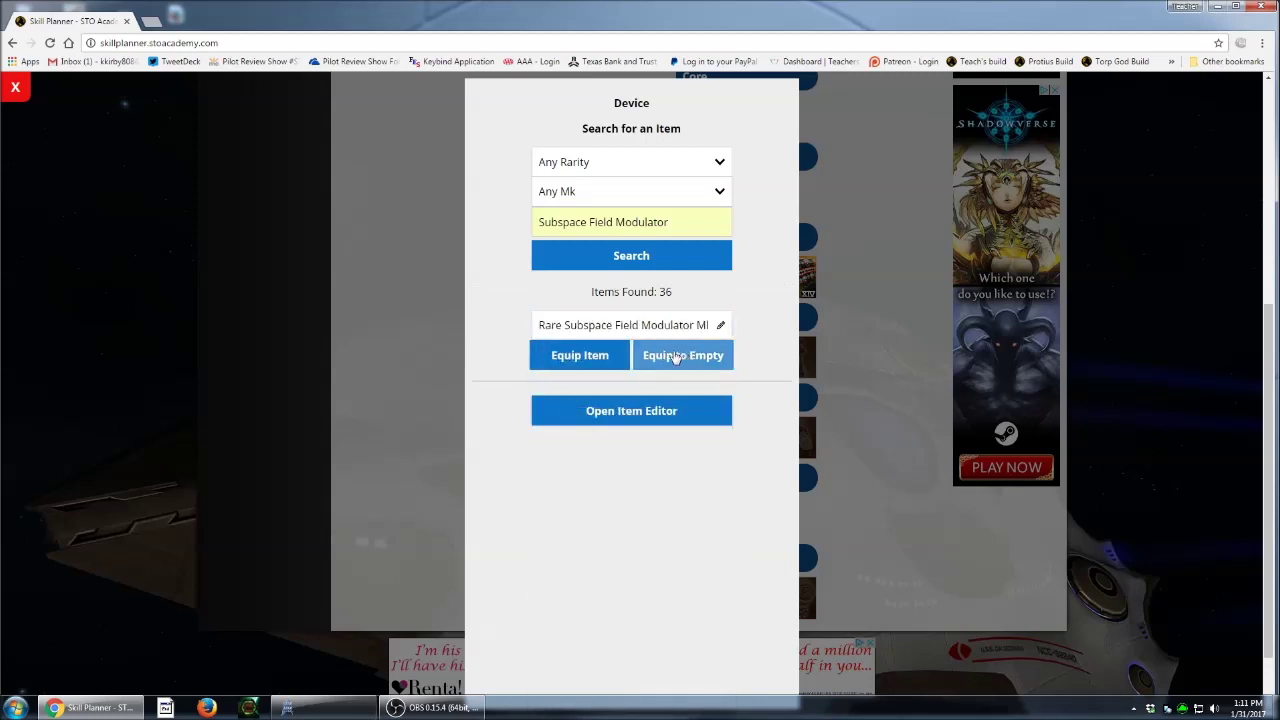
pyautogui.click(590, 357)
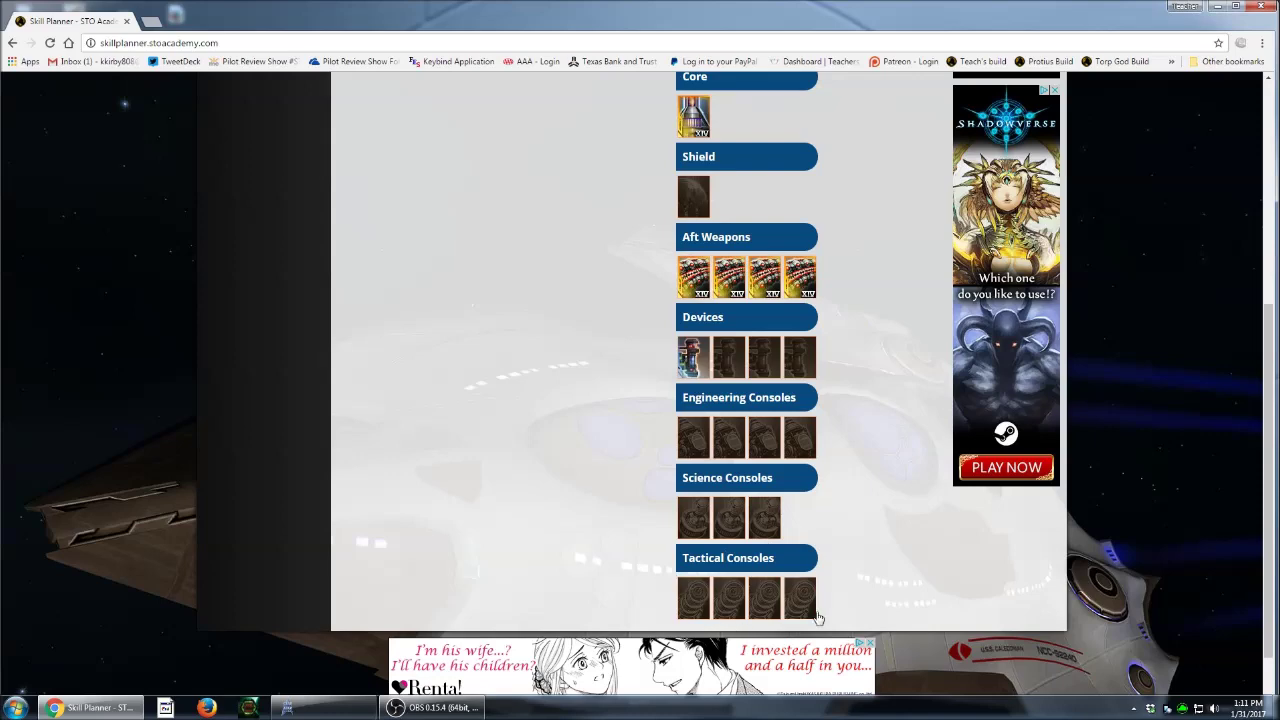
# - Go to the starship's bridge officers and set the Lieutenant Commander Universal Command seat's career to Engineering
pyautogui.scroll(5, 559, 430)
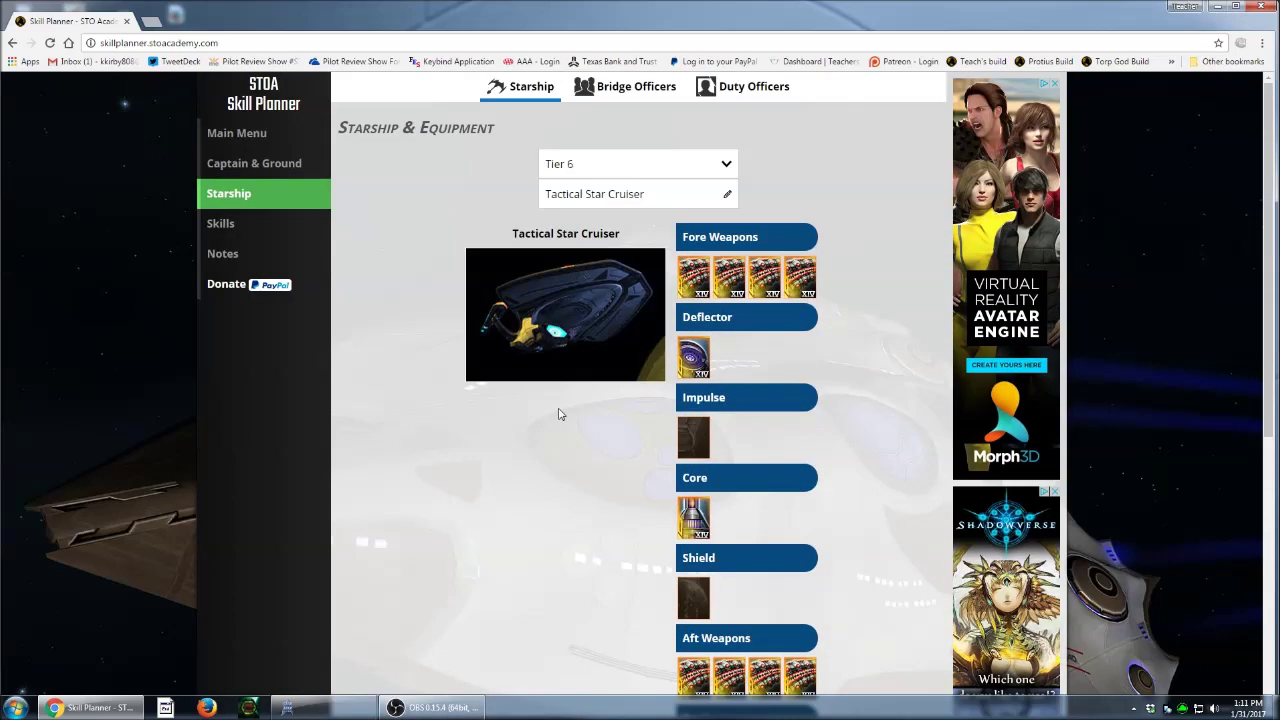
pyautogui.click(625, 90)
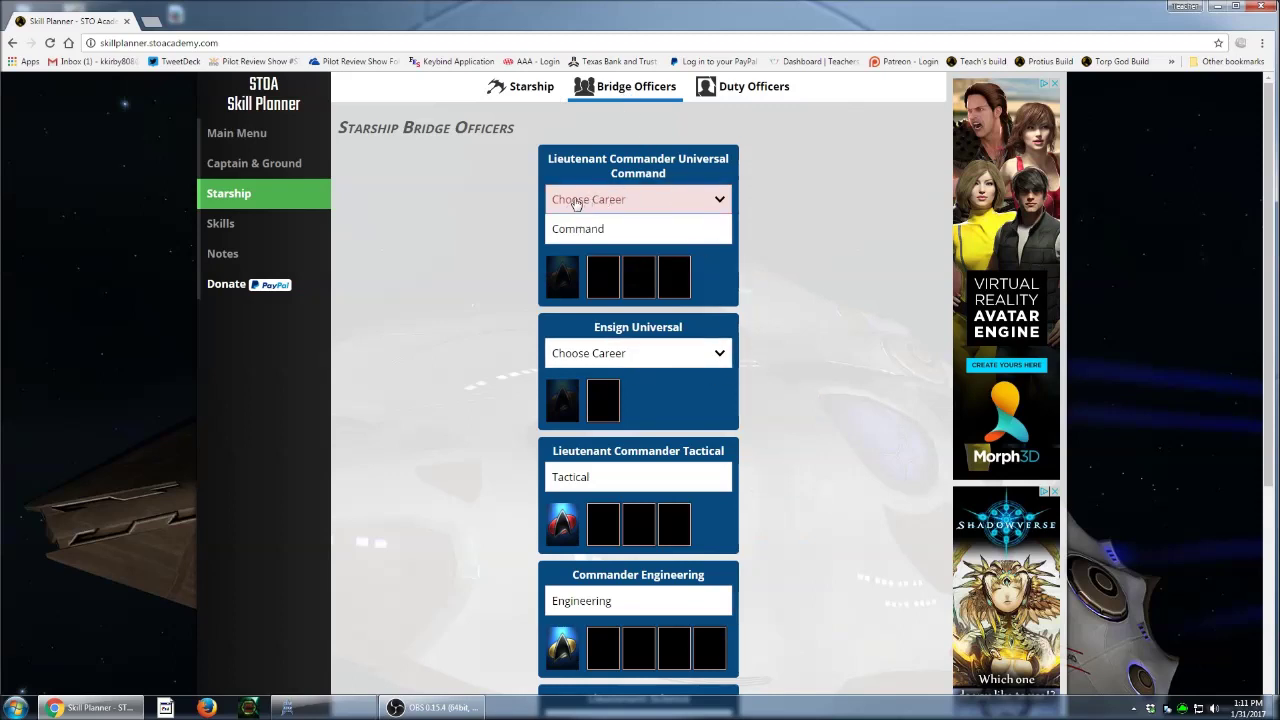
pyautogui.click(725, 200)
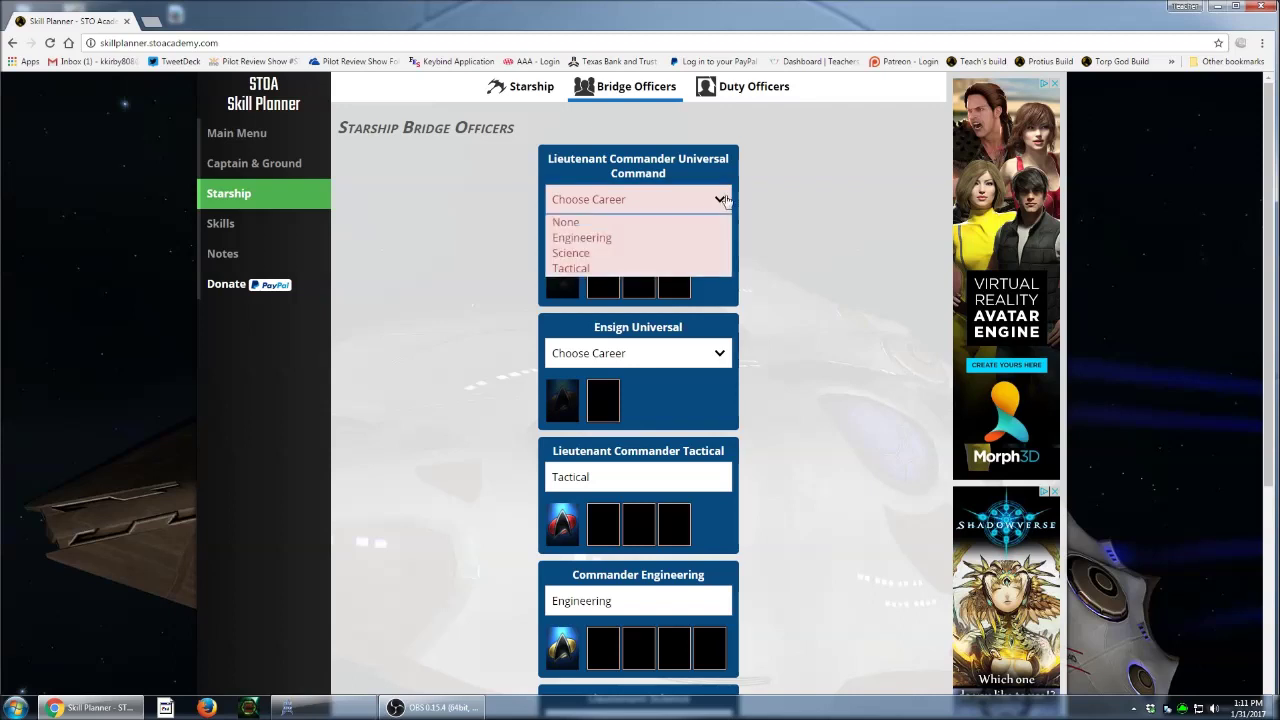
pyautogui.click(582, 238)
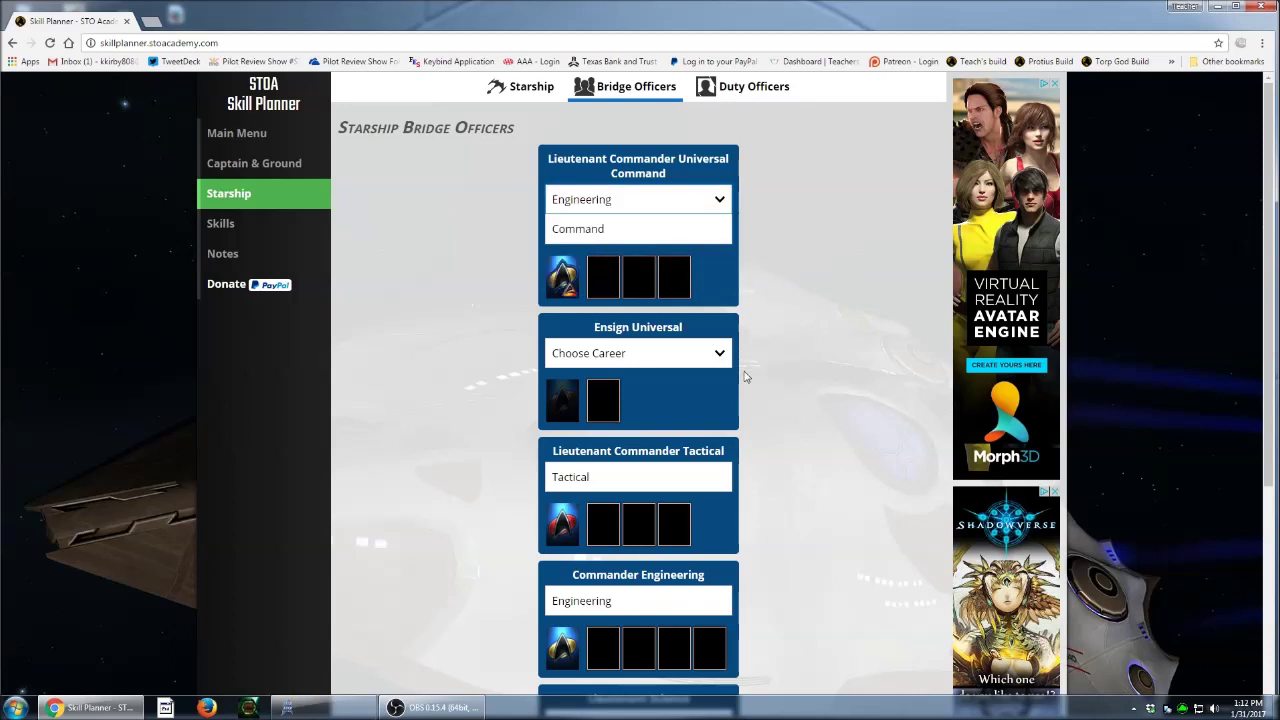
# - Set the Ensign Universal bridge officer seat's career to Science
pyautogui.scroll(-1, 744, 376)
pyautogui.scroll(-1, 745, 375)
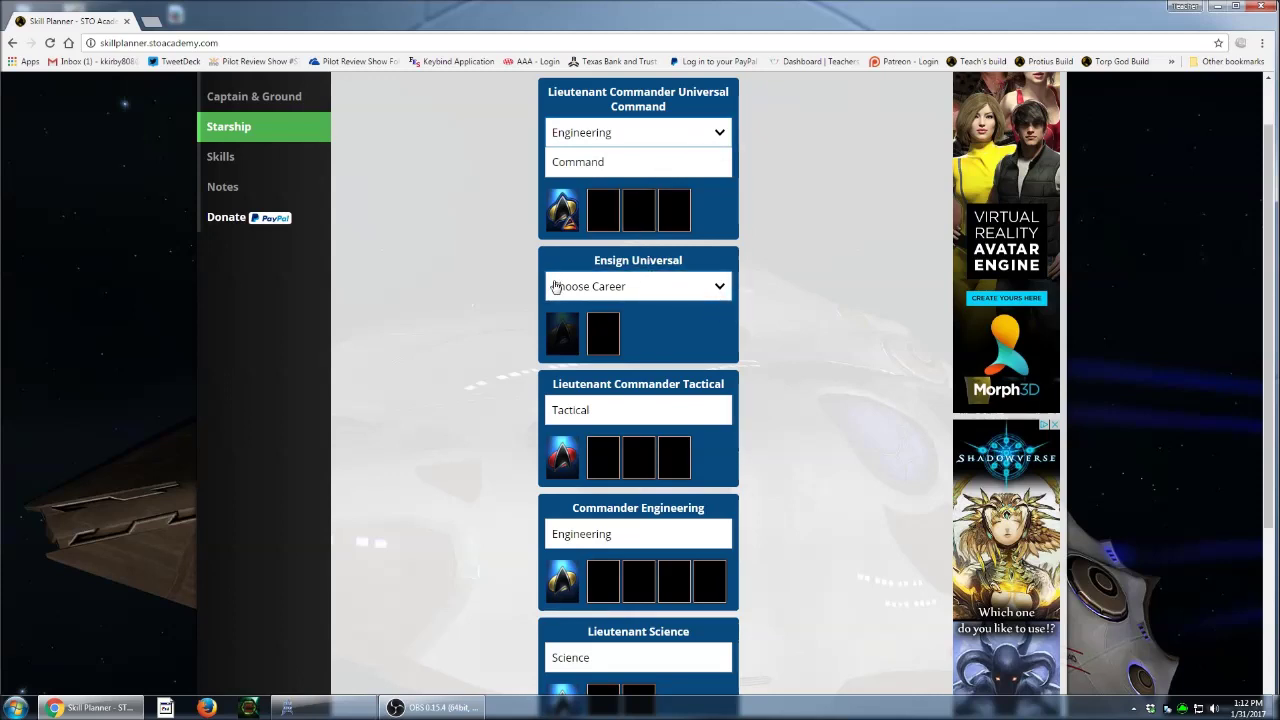
pyautogui.click(720, 286)
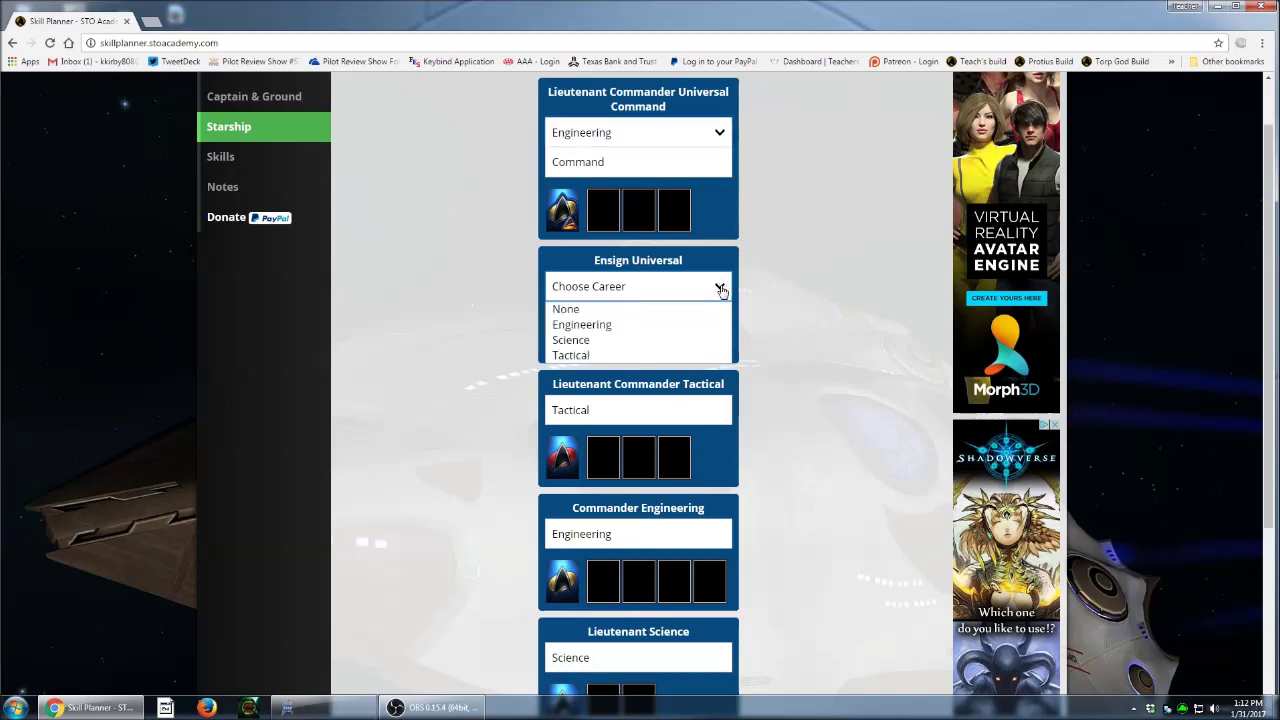
pyautogui.click(572, 341)
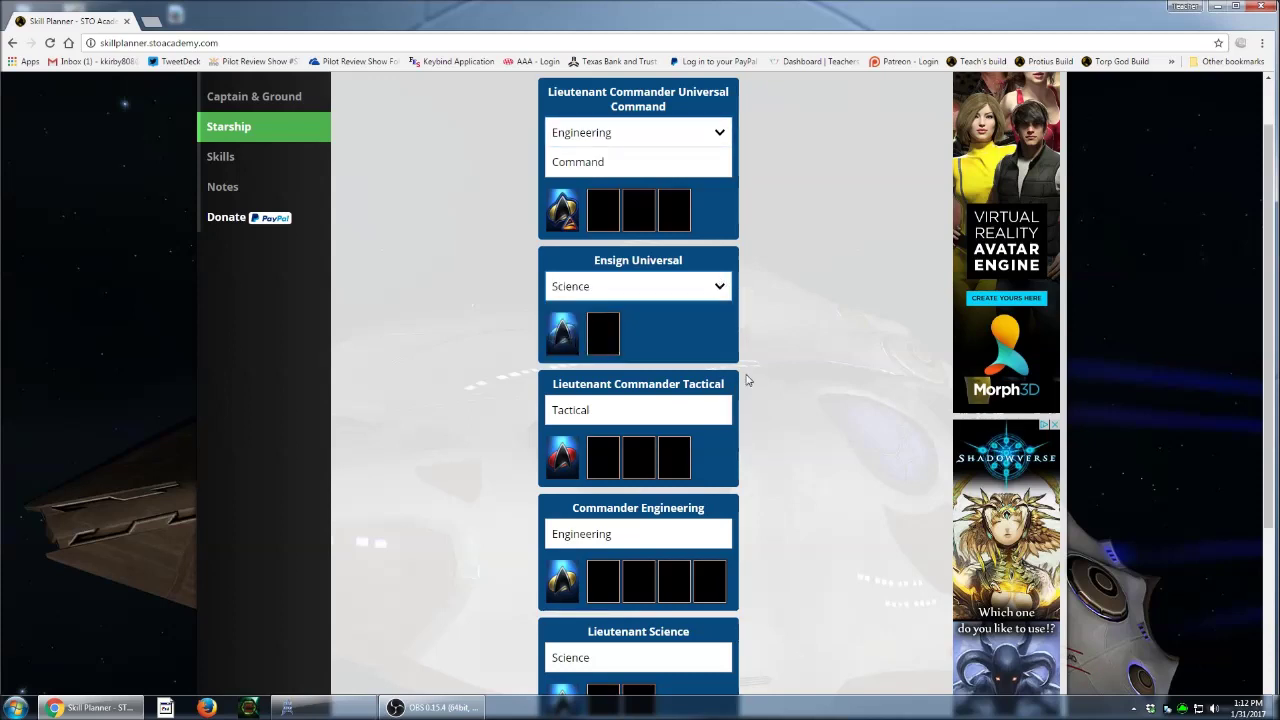
# - Change the Lieutenant Commander Universal Command seat's career to Tactical and look over the remaining bridge officer seats
pyautogui.scroll(-2, 746, 380)
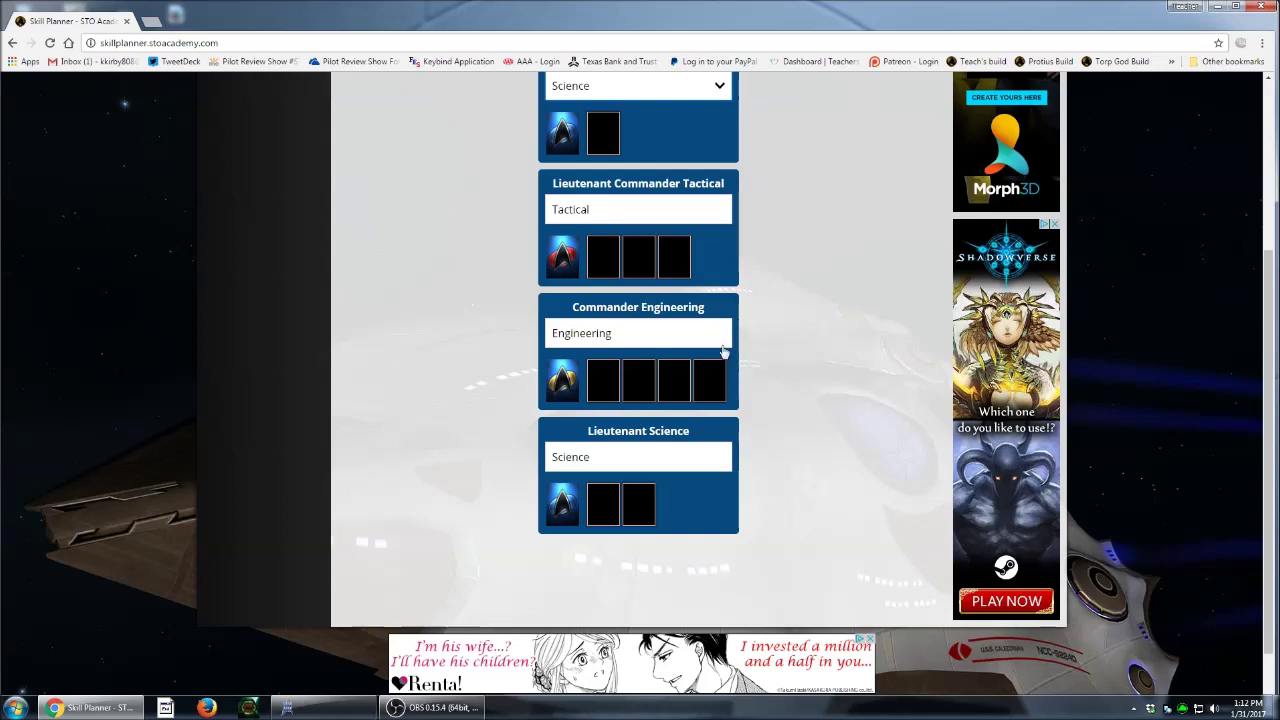
pyautogui.scroll(3, 686, 428)
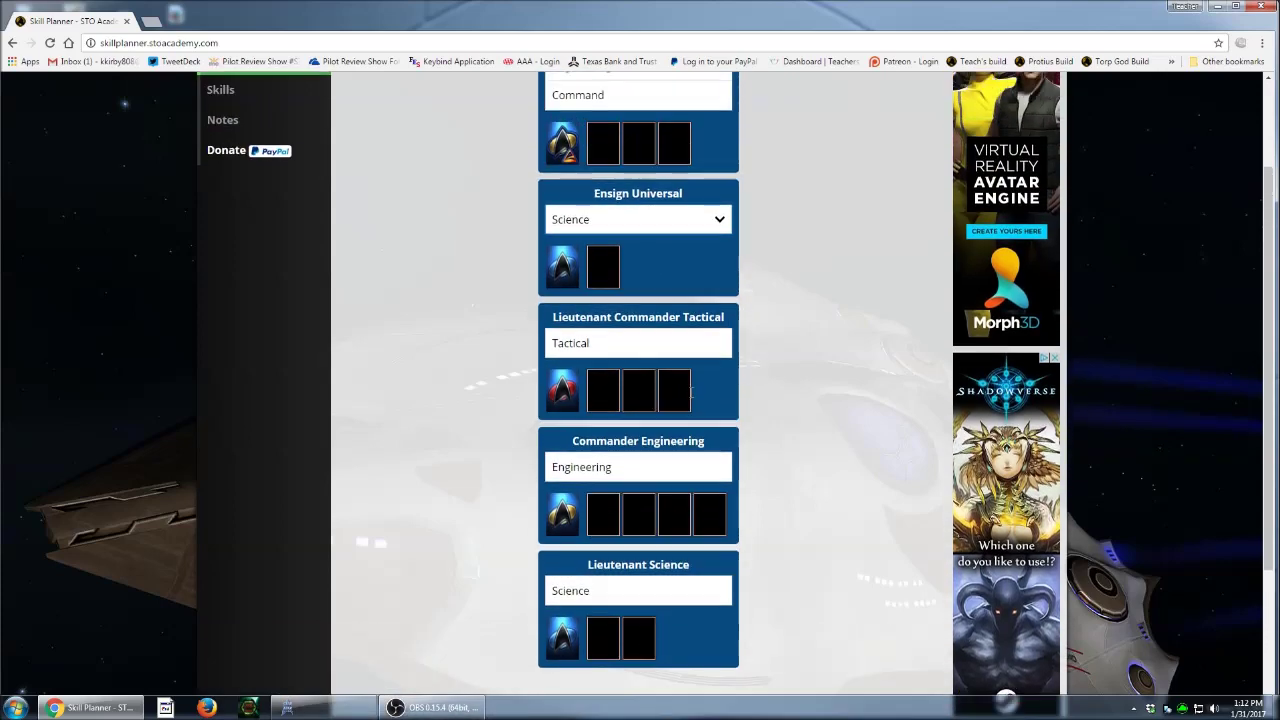
pyautogui.click(716, 203)
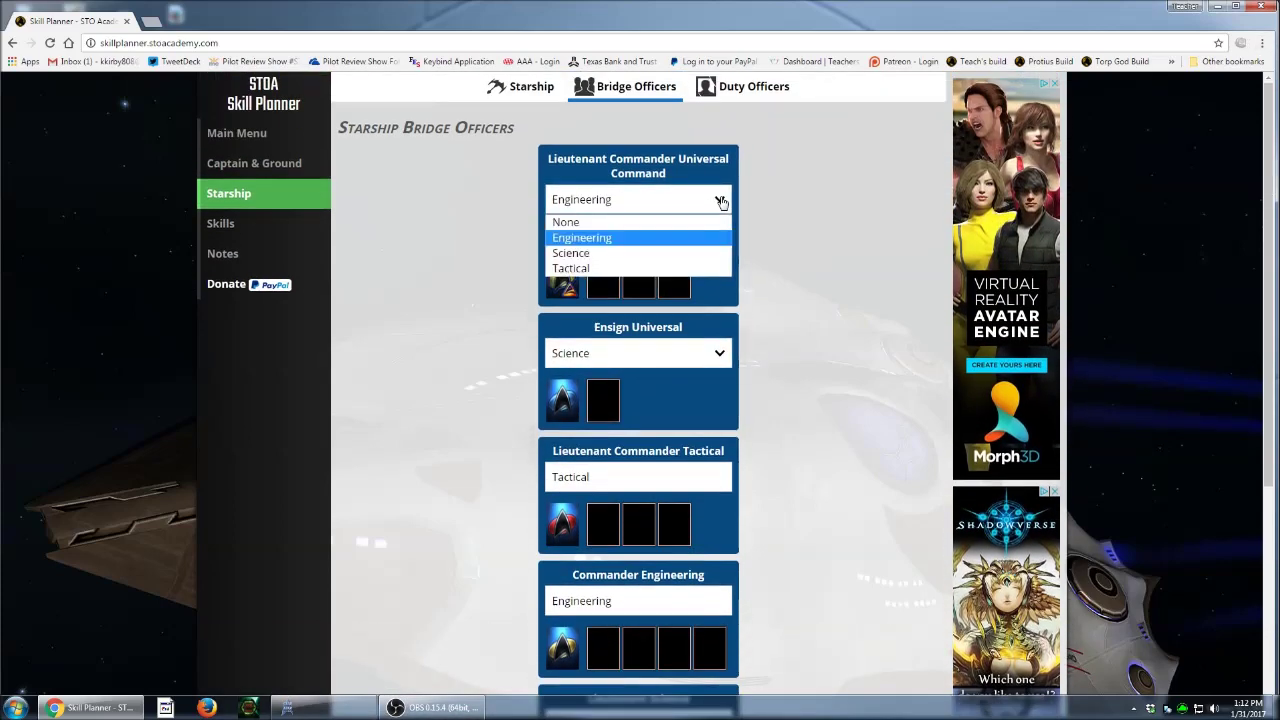
pyautogui.click(567, 274)
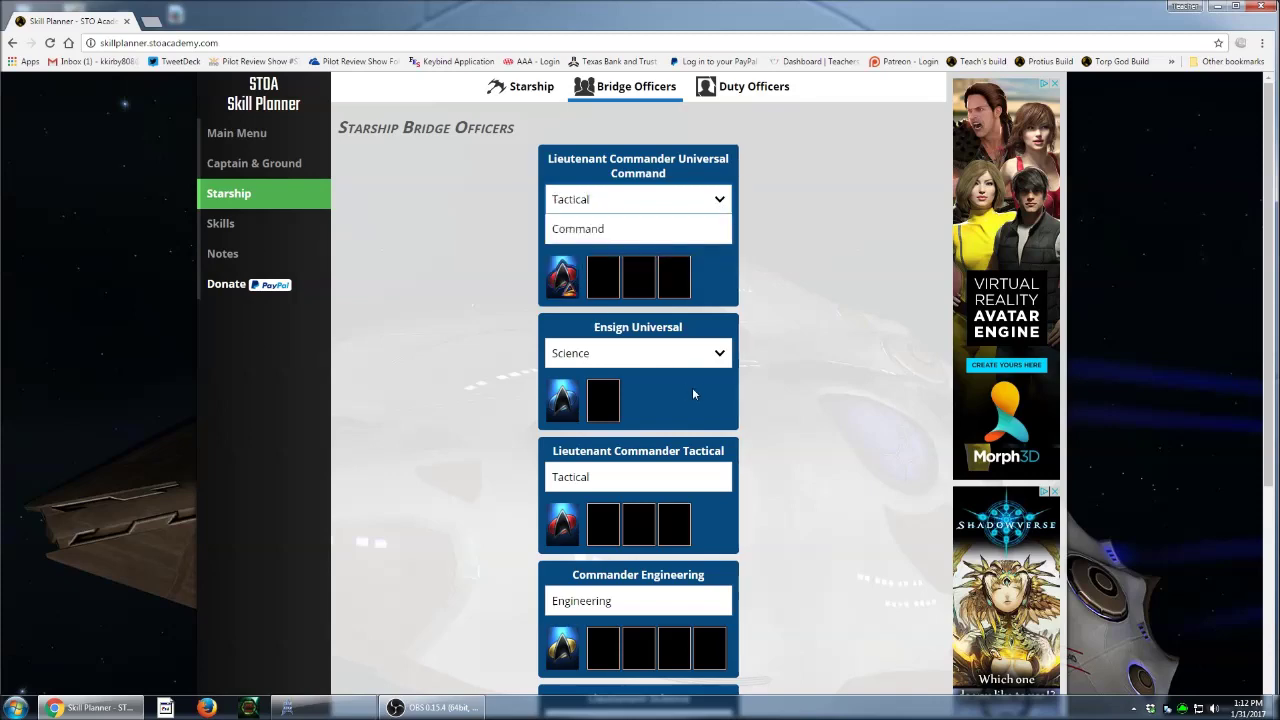
pyautogui.scroll(-3, 700, 394)
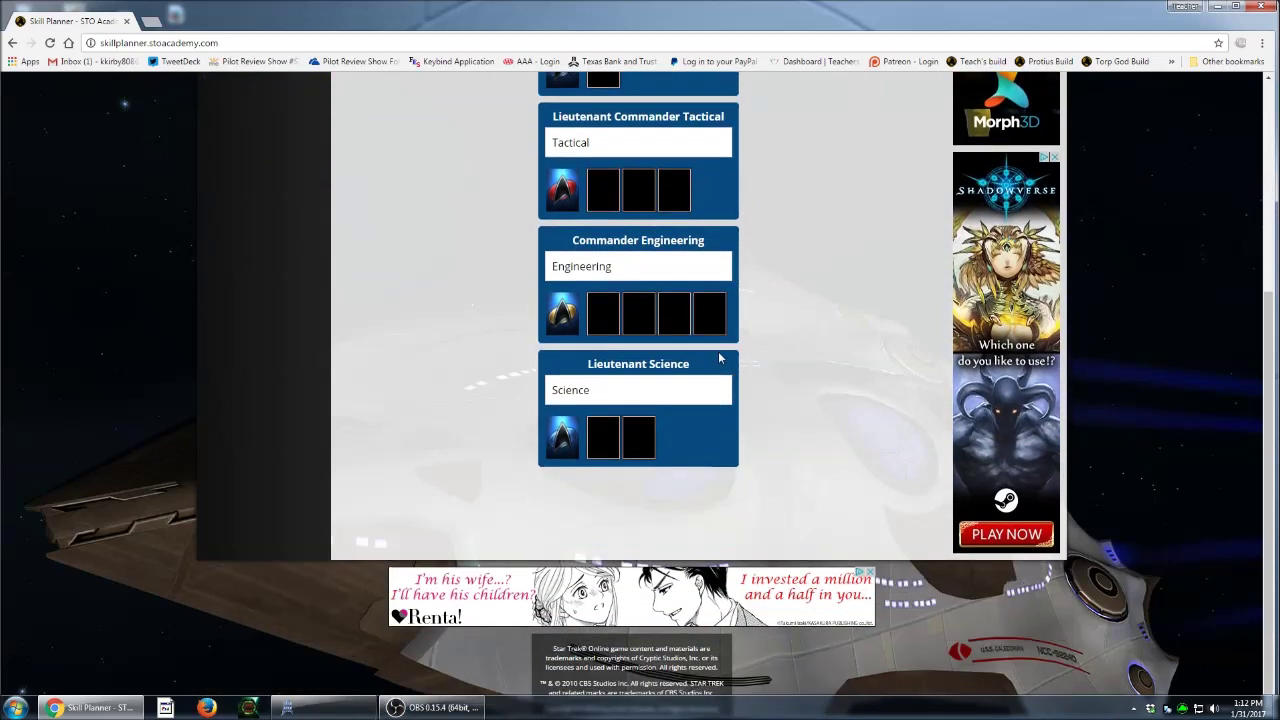
pyautogui.scroll(1, 719, 357)
pyautogui.scroll(1, 722, 349)
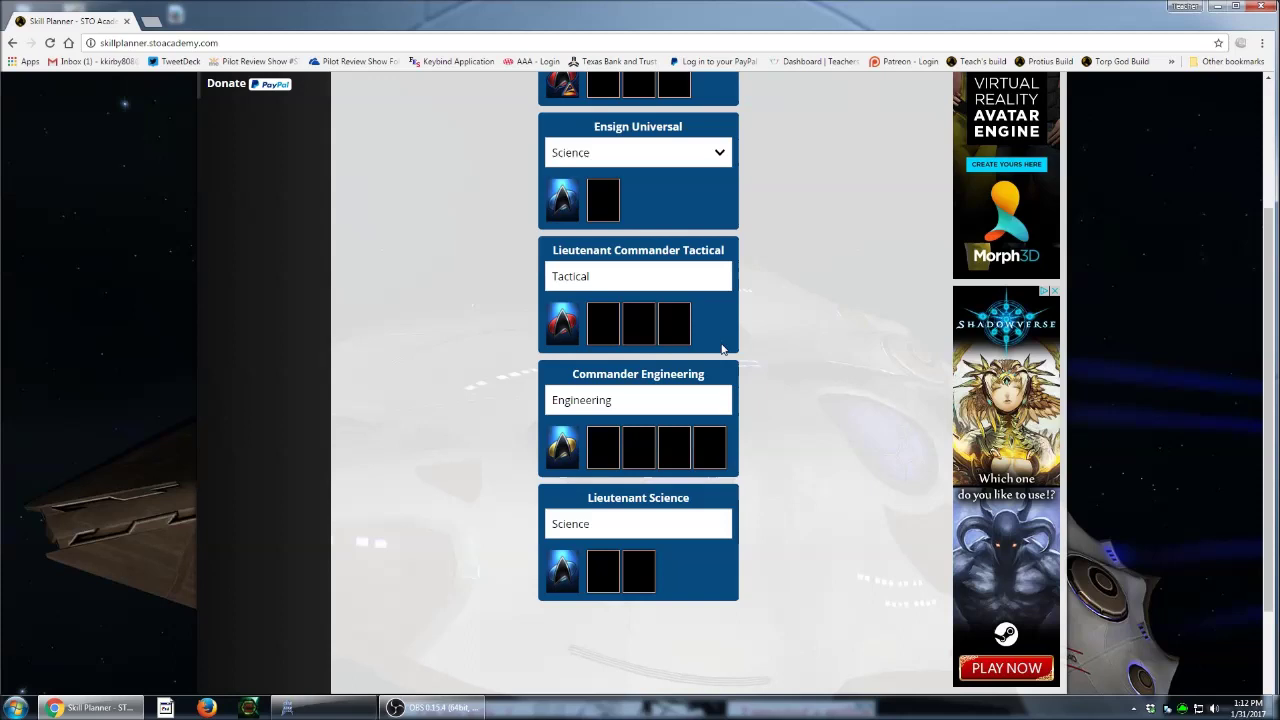
# - Set the Ensign Universal bridge officer seat's career to Engineering and look over the remaining seats
pyautogui.scroll(2, 722, 349)
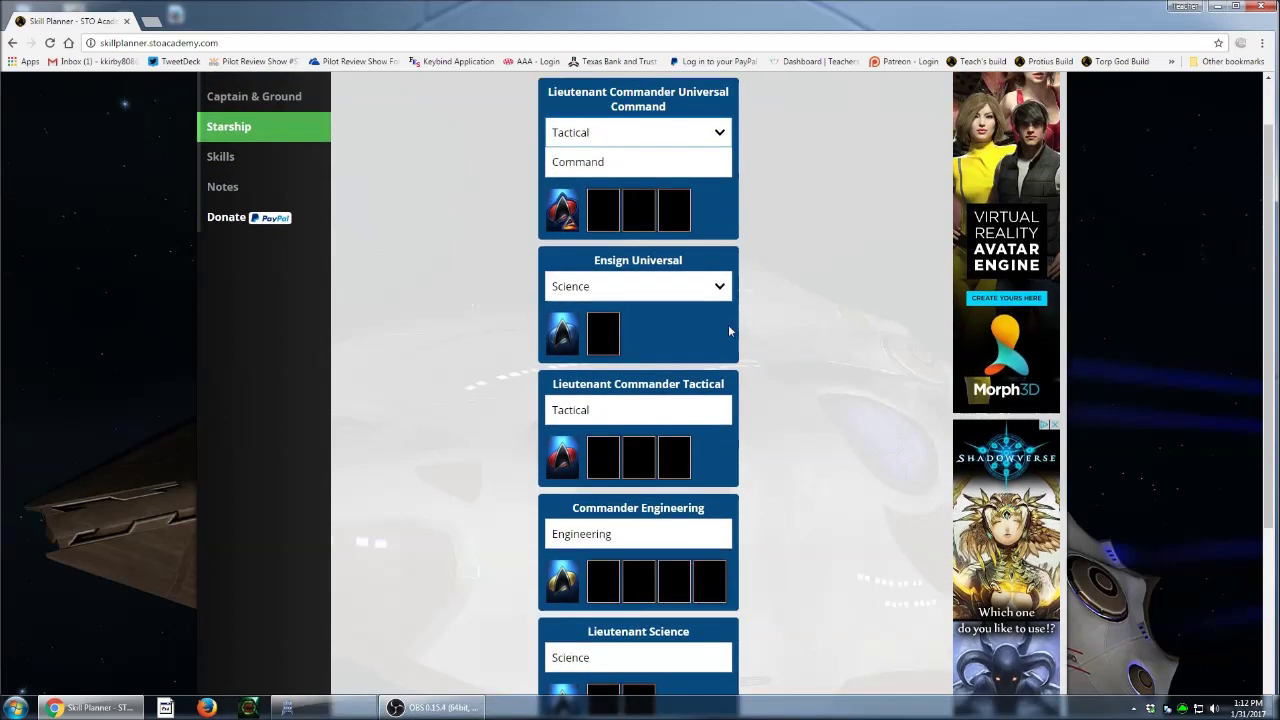
pyautogui.click(714, 287)
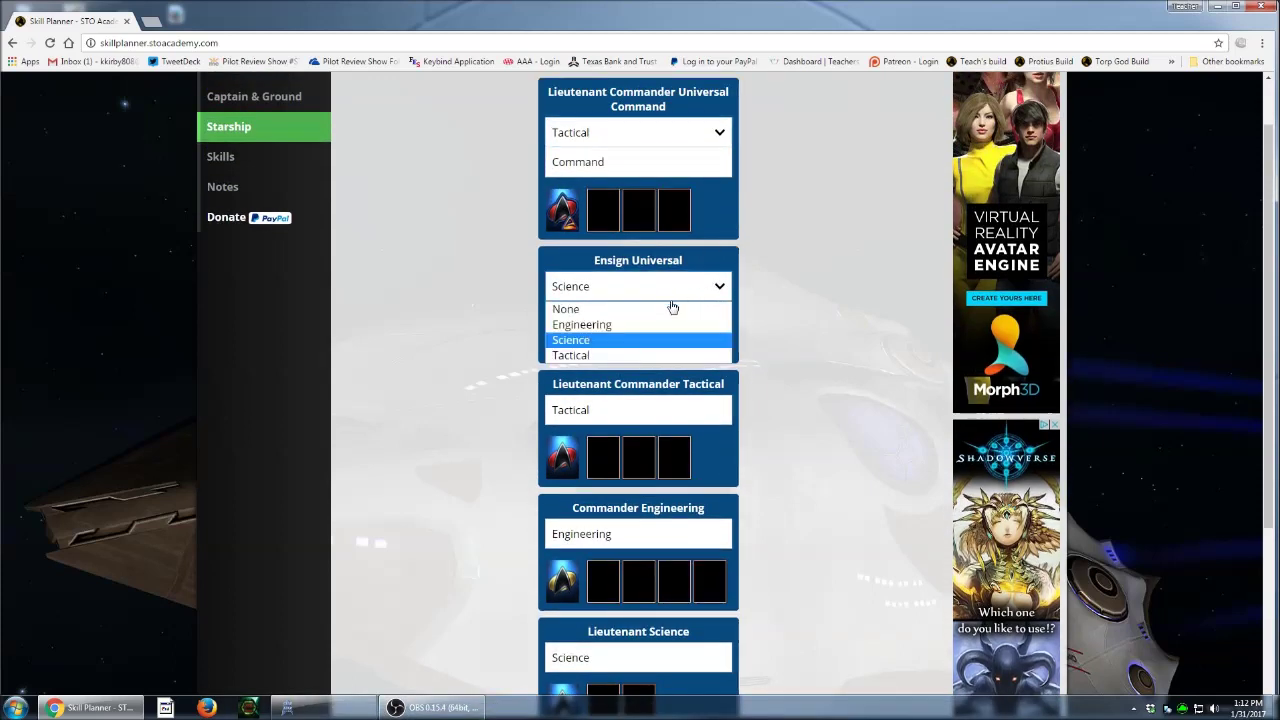
pyautogui.click(625, 325)
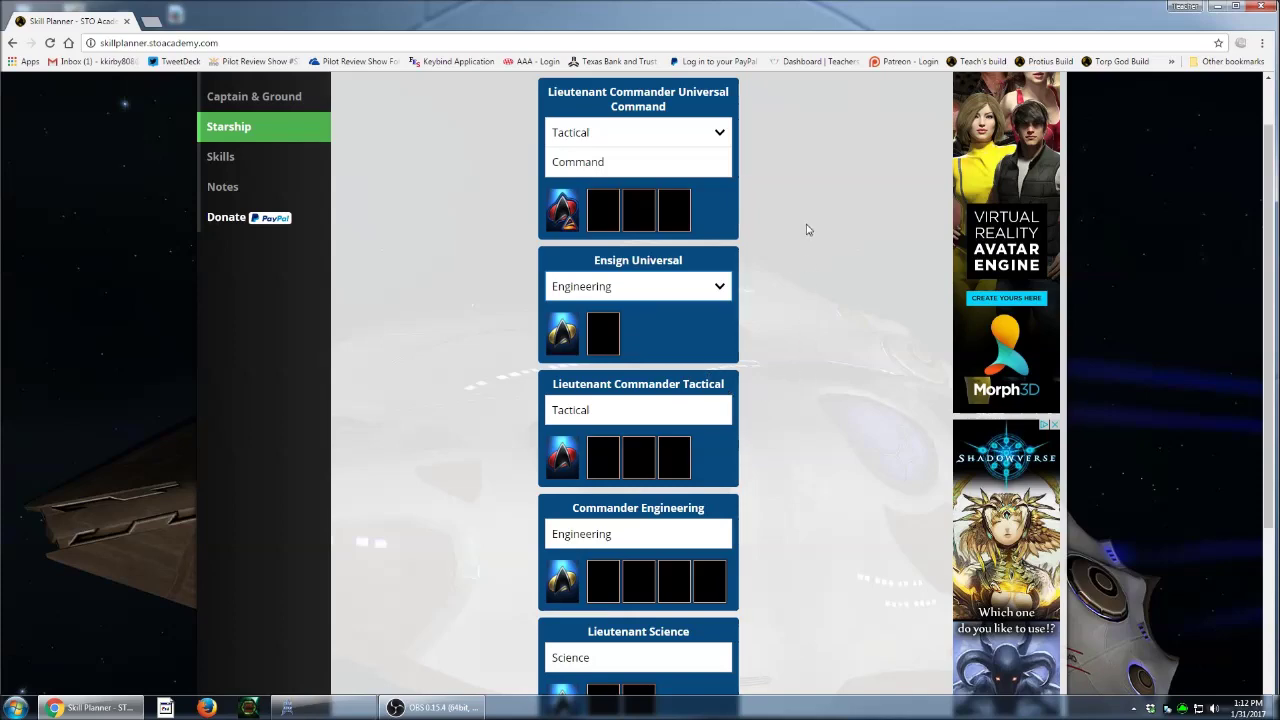
pyautogui.scroll(-2, 806, 262)
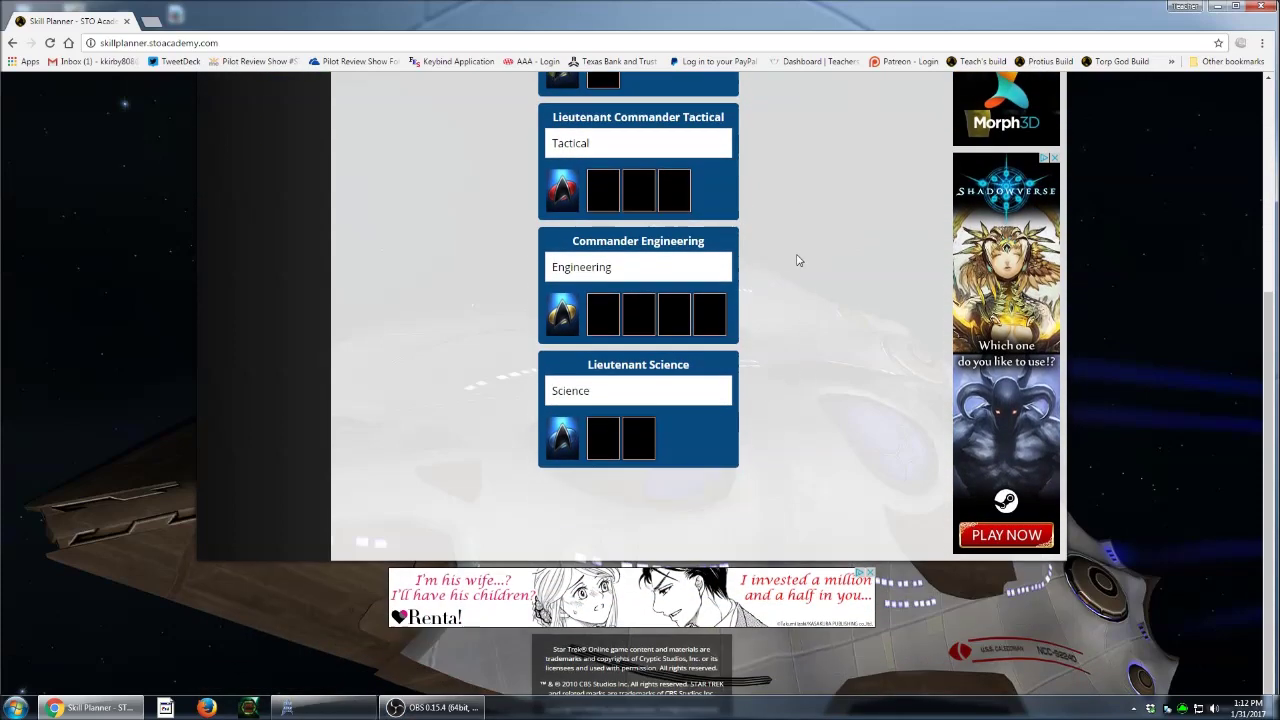
pyautogui.scroll(1, 797, 261)
pyautogui.scroll(1, 797, 261)
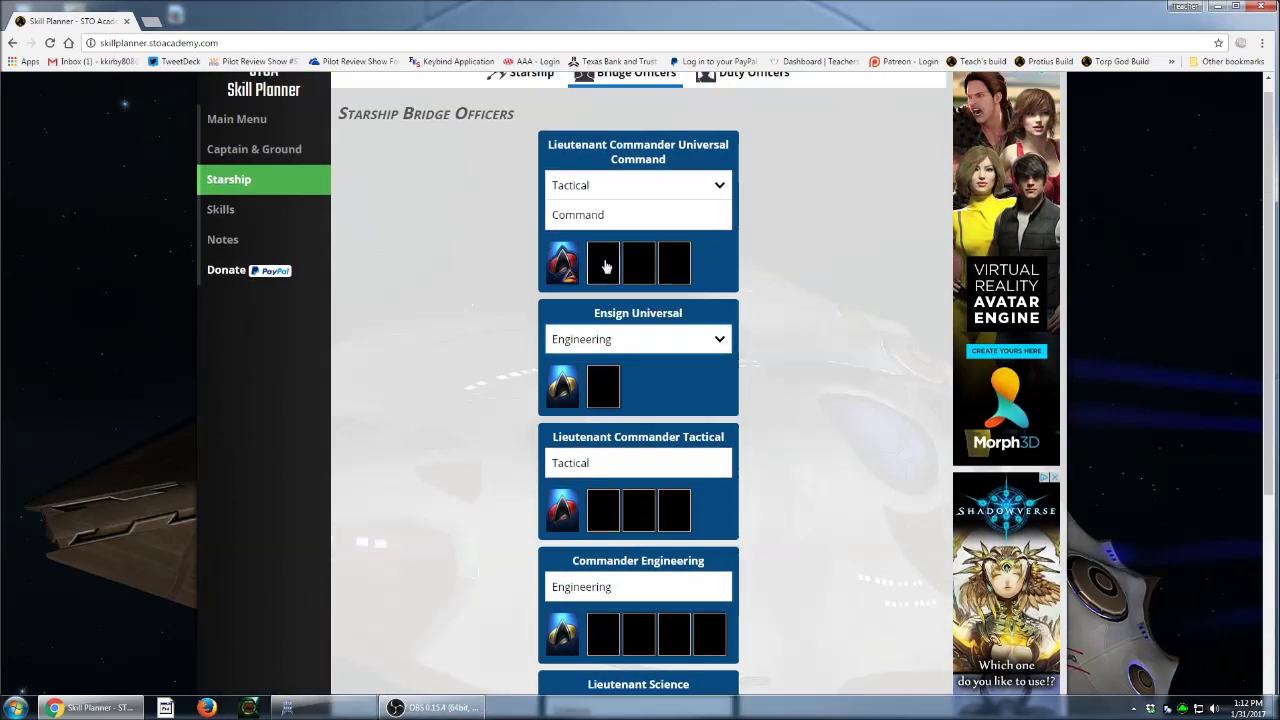
# - Clear the ability search and look through the Ensign Tactical Command abilities for the Universal Command seat without choosing one
pyautogui.click(604, 264)
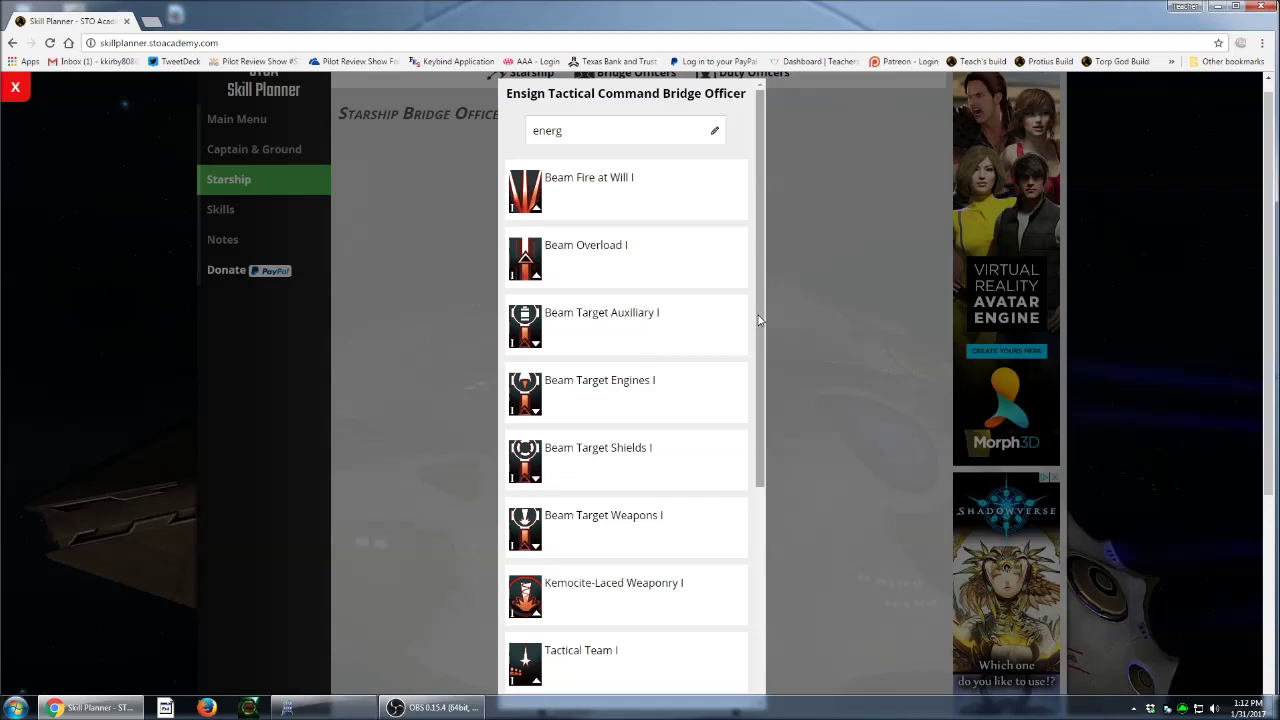
pyautogui.click(593, 139)
pyautogui.doubleClick(595, 131)
pyautogui.press('BackSpace')
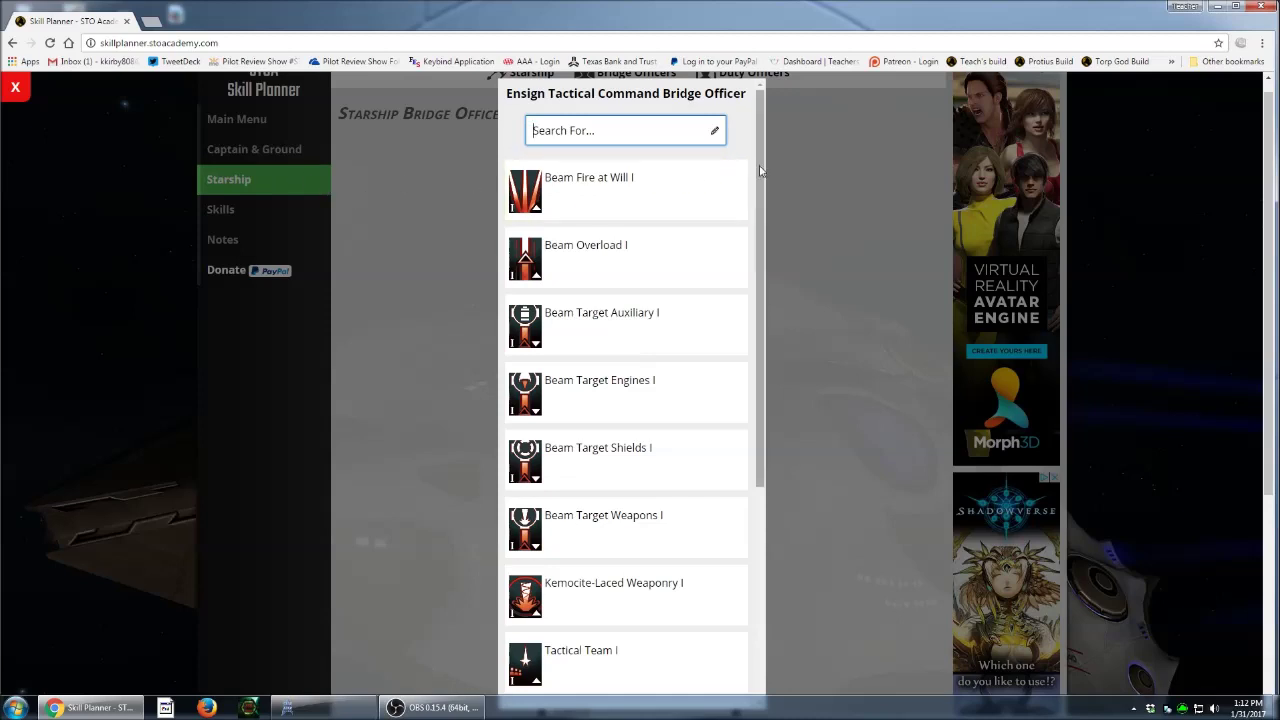
pyautogui.moveTo(760, 170); pyautogui.dragTo(758, 407)
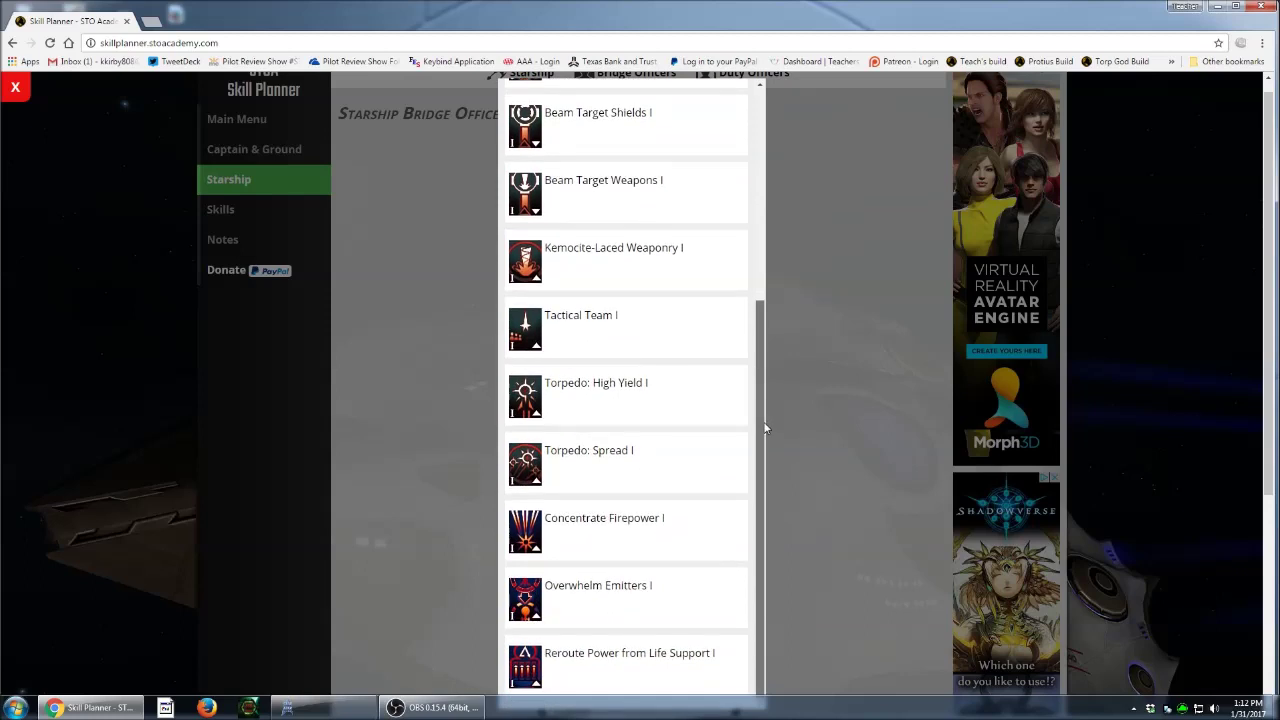
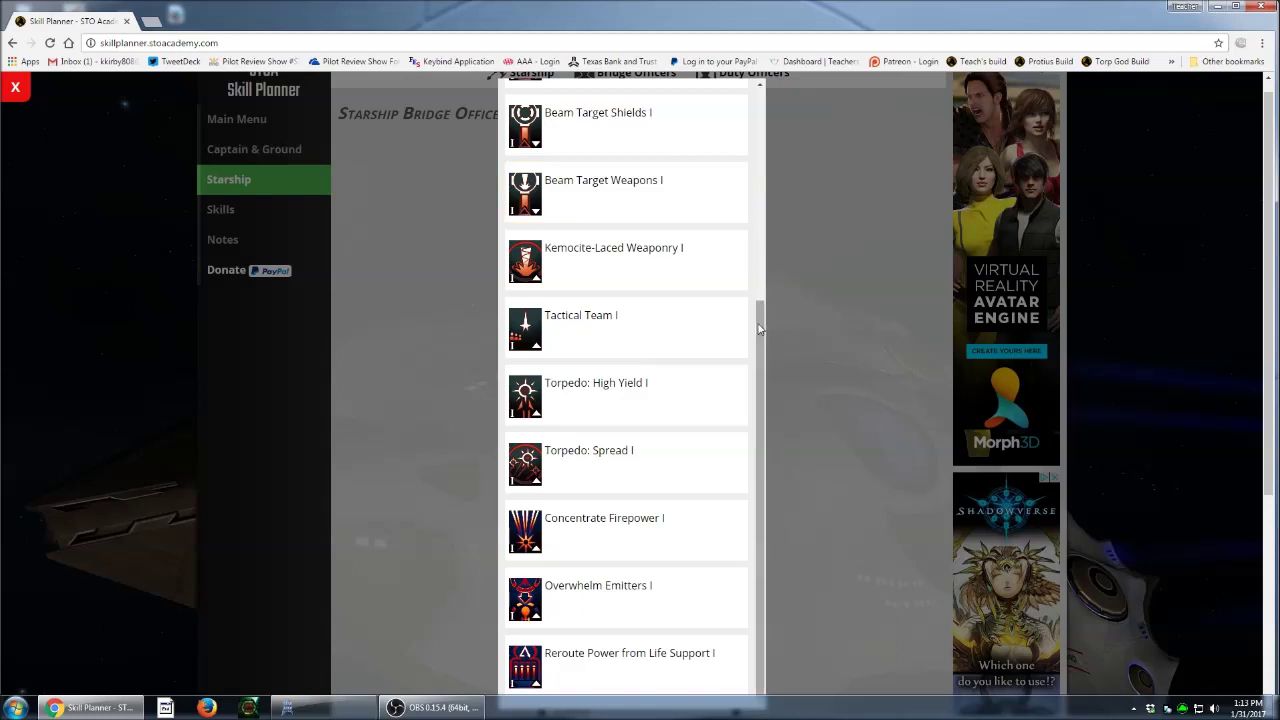
pyautogui.moveTo(762, 320)
pyautogui.mouseDown()
pyautogui.moveTo(797, 106)
pyautogui.moveTo(752, 230)
pyautogui.moveTo(757, 336)
pyautogui.mouseUp()
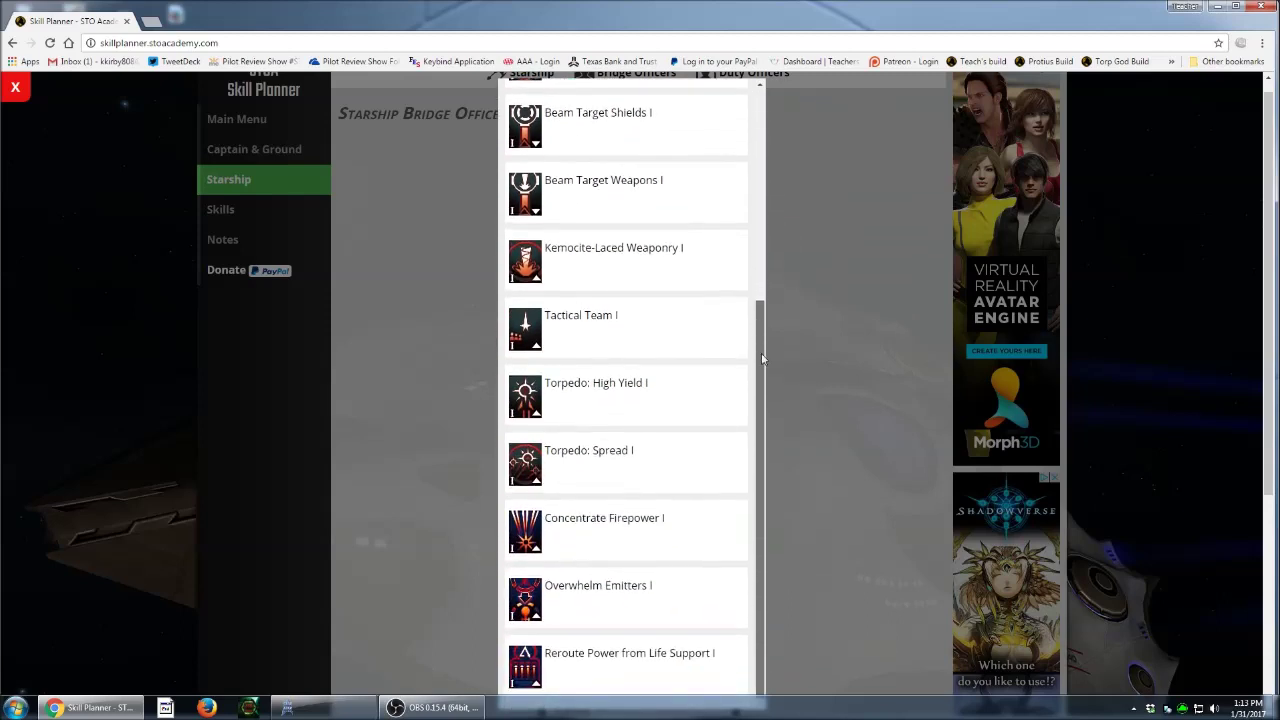
pyautogui.moveTo(764, 354); pyautogui.dragTo(794, 251)
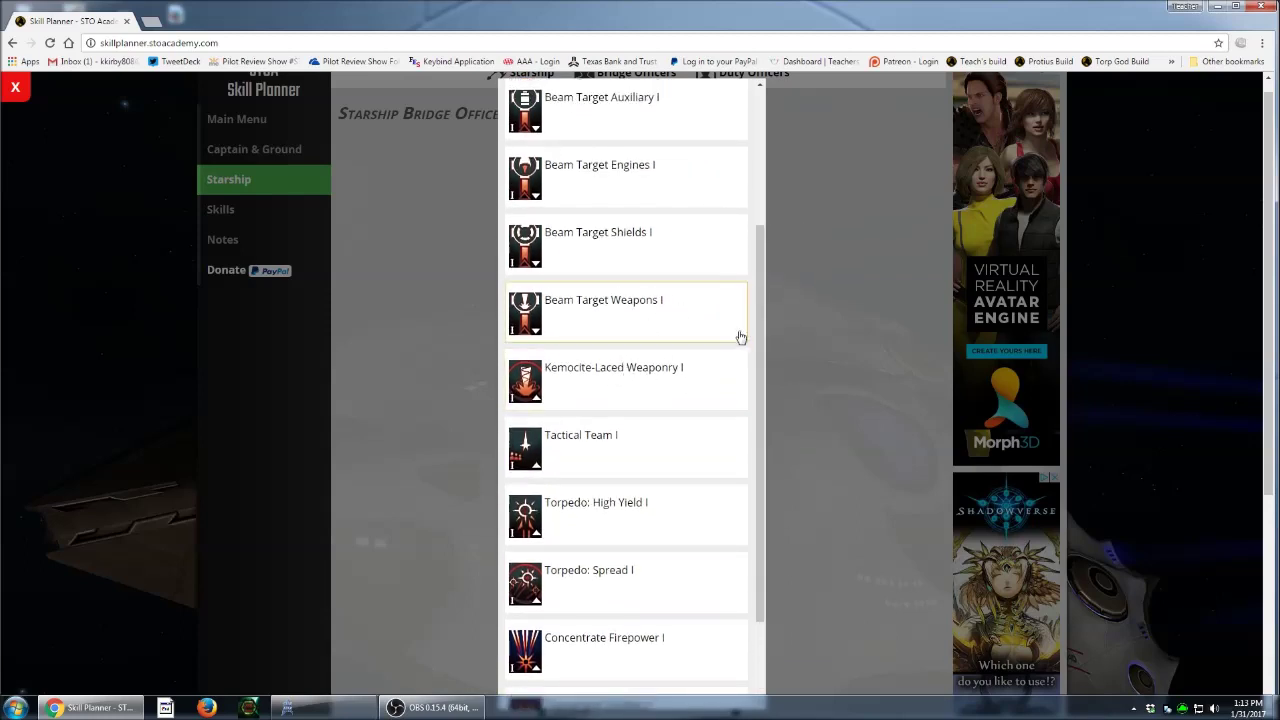
pyautogui.moveTo(765, 321); pyautogui.dragTo(839, 128)
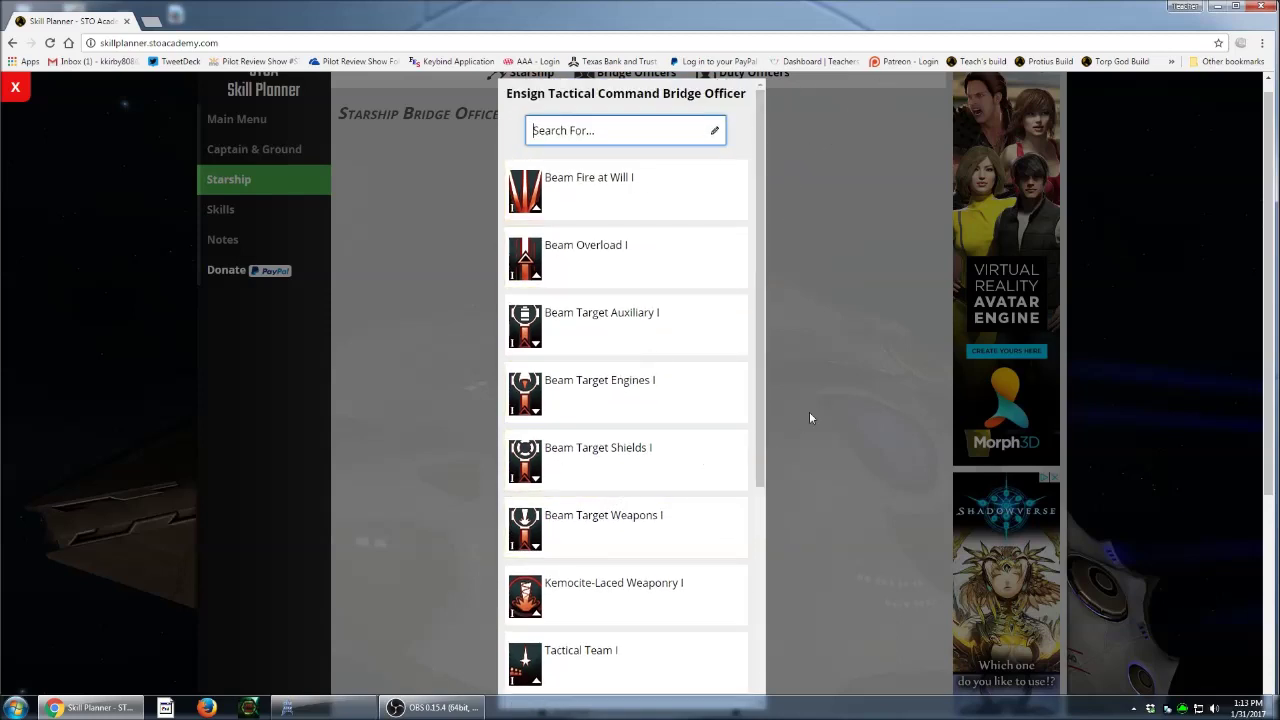
pyautogui.click(870, 332)
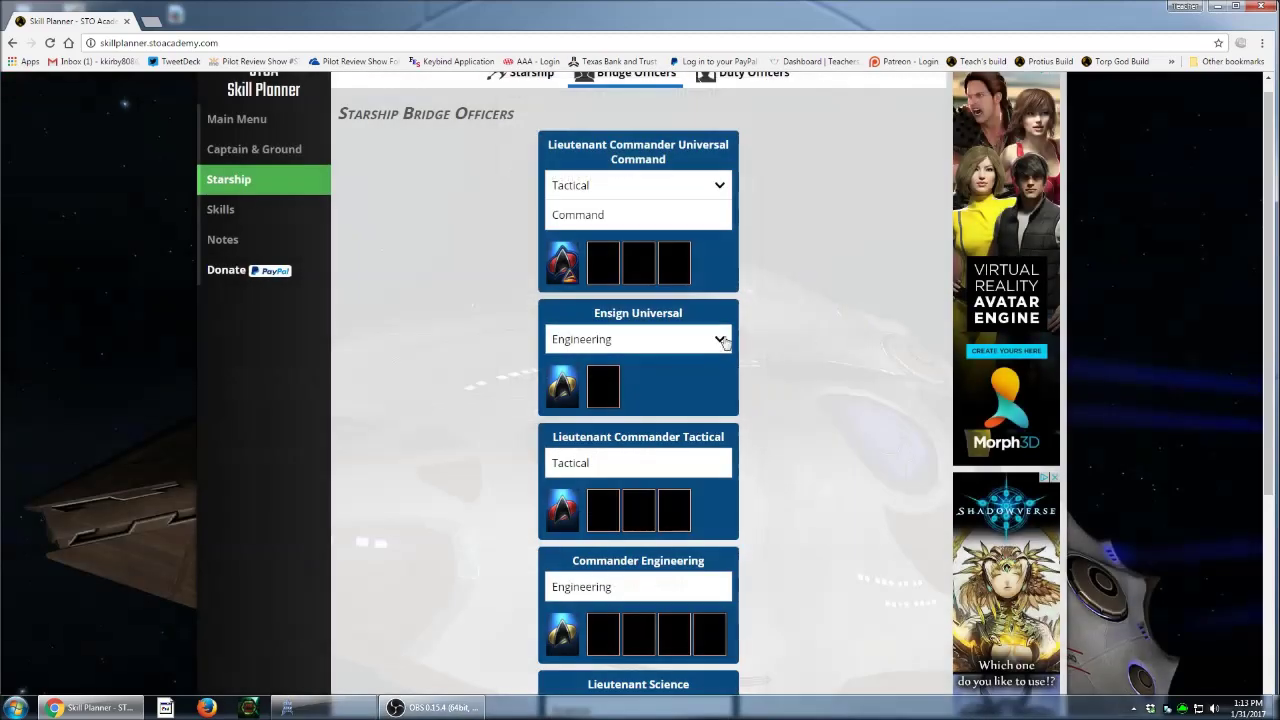
# - Set the Lieutenant Commander Universal Command seat's career to Engineering and look through its Ensign-rank abilities without choosing one
pyautogui.click(718, 186)
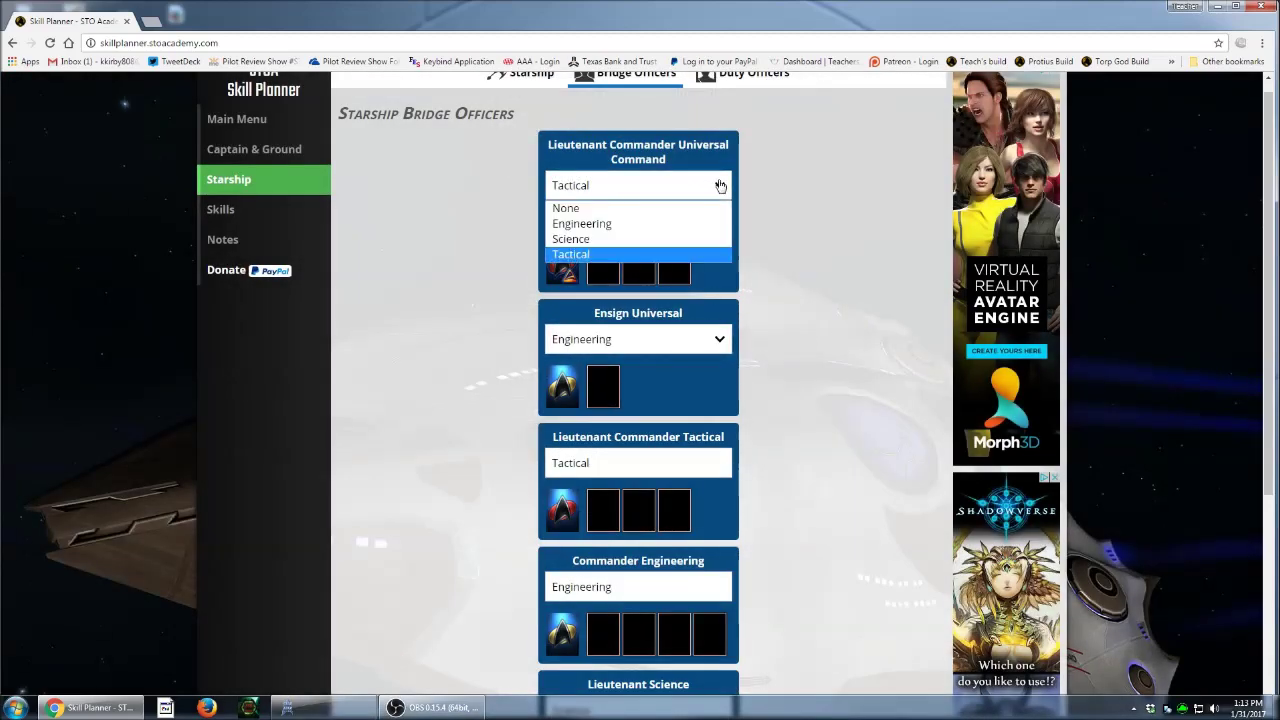
pyautogui.click(630, 224)
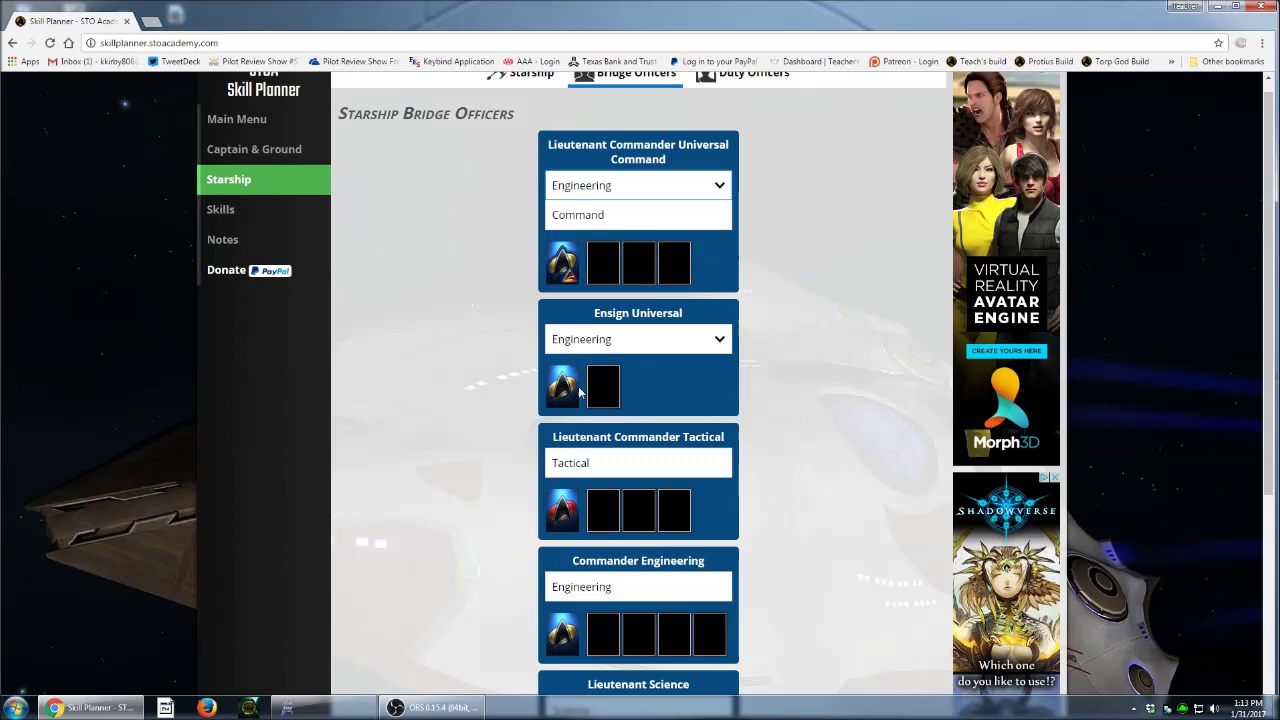
pyautogui.click(603, 262)
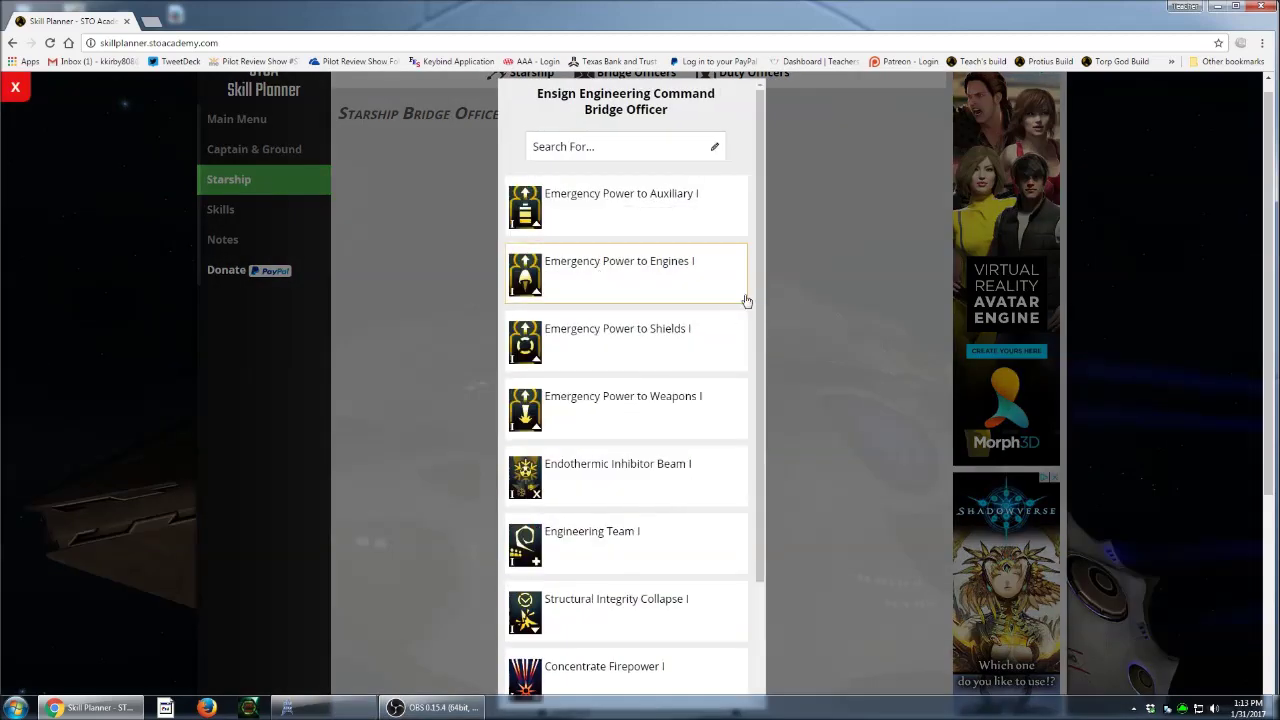
pyautogui.scroll(-3, 760, 254)
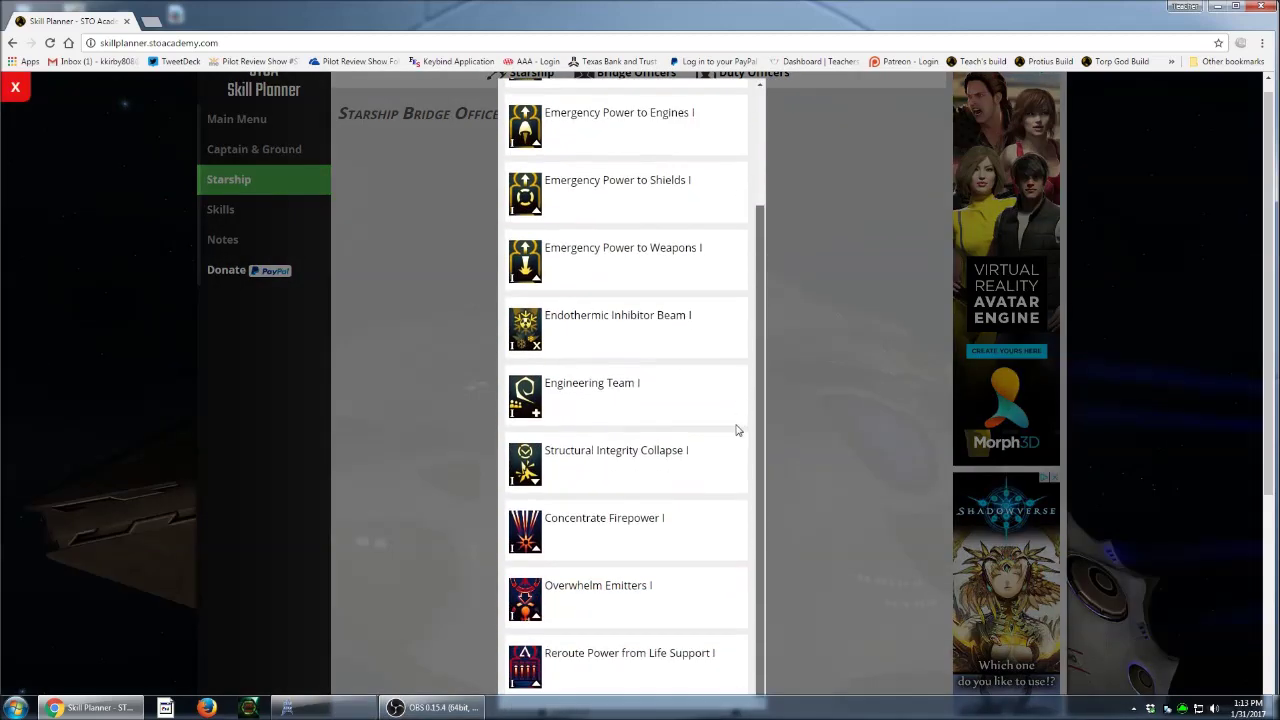
pyautogui.scroll(2, 766, 337)
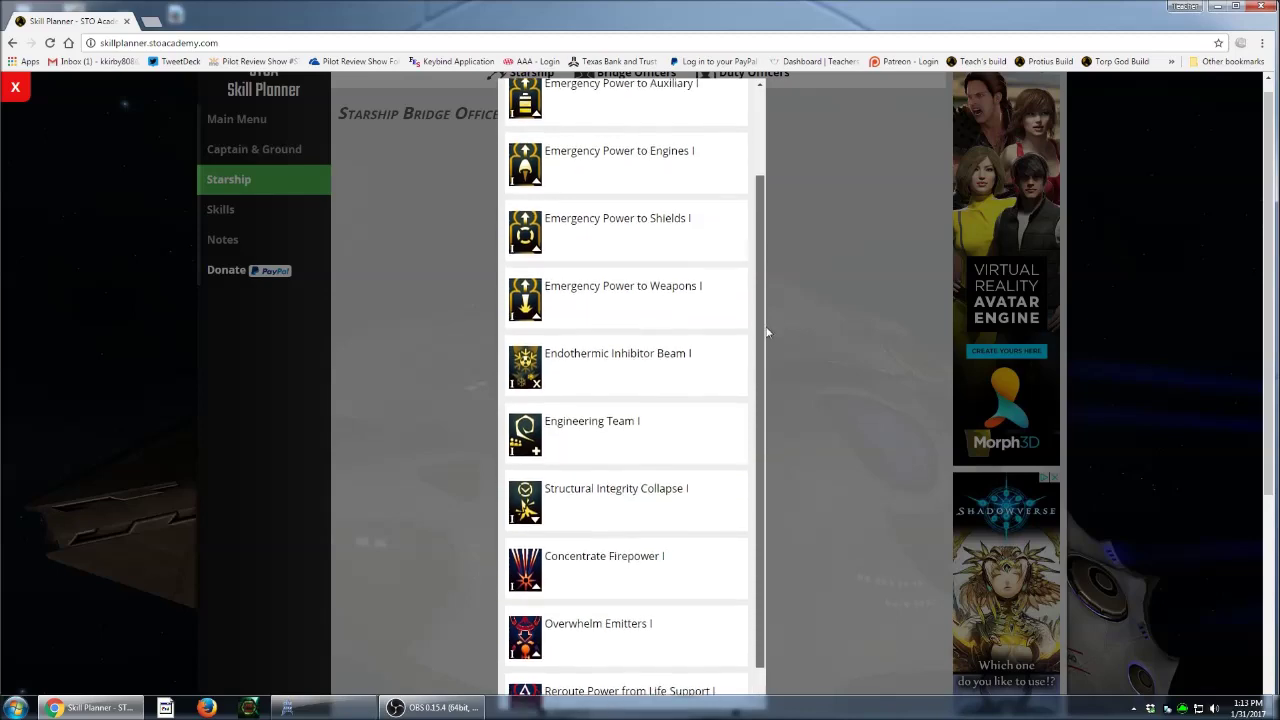
pyautogui.click(814, 351)
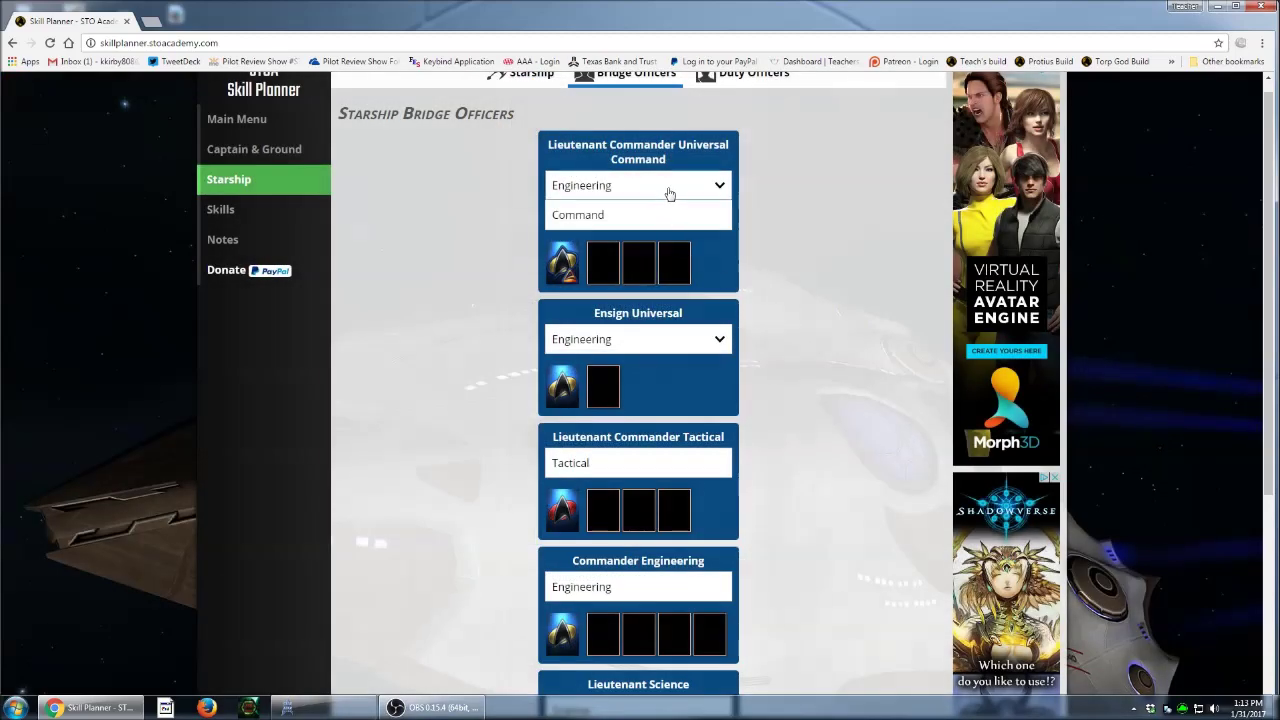
# - Set the Lieutenant Commander Universal Command seat's career to Science and look through its Ensign-rank abilities without choosing one
pyautogui.click(714, 189)
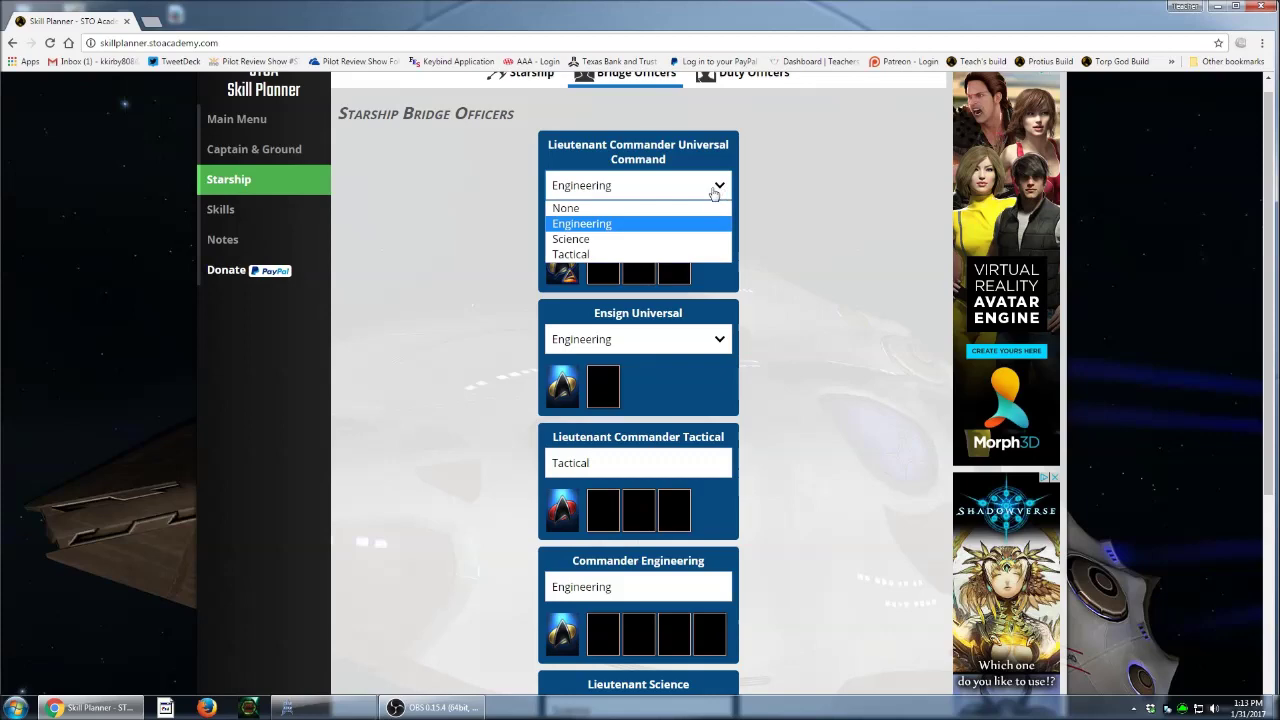
pyautogui.click(616, 241)
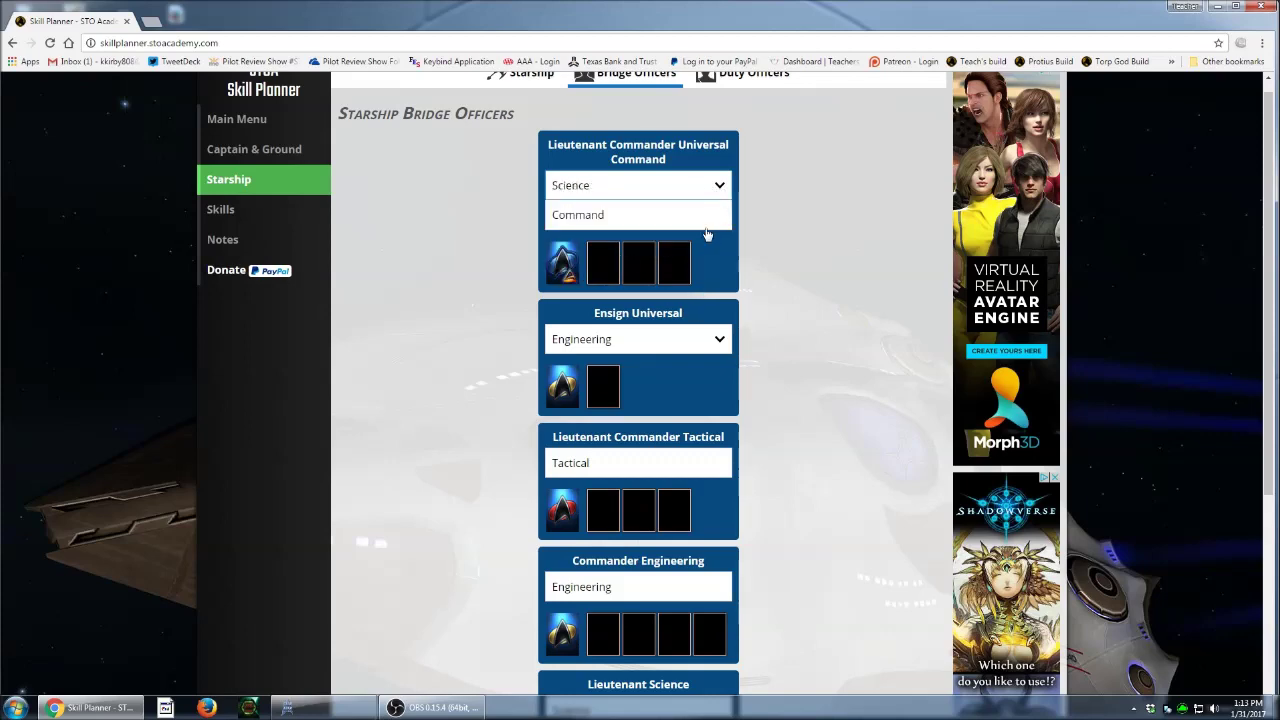
pyautogui.click(606, 263)
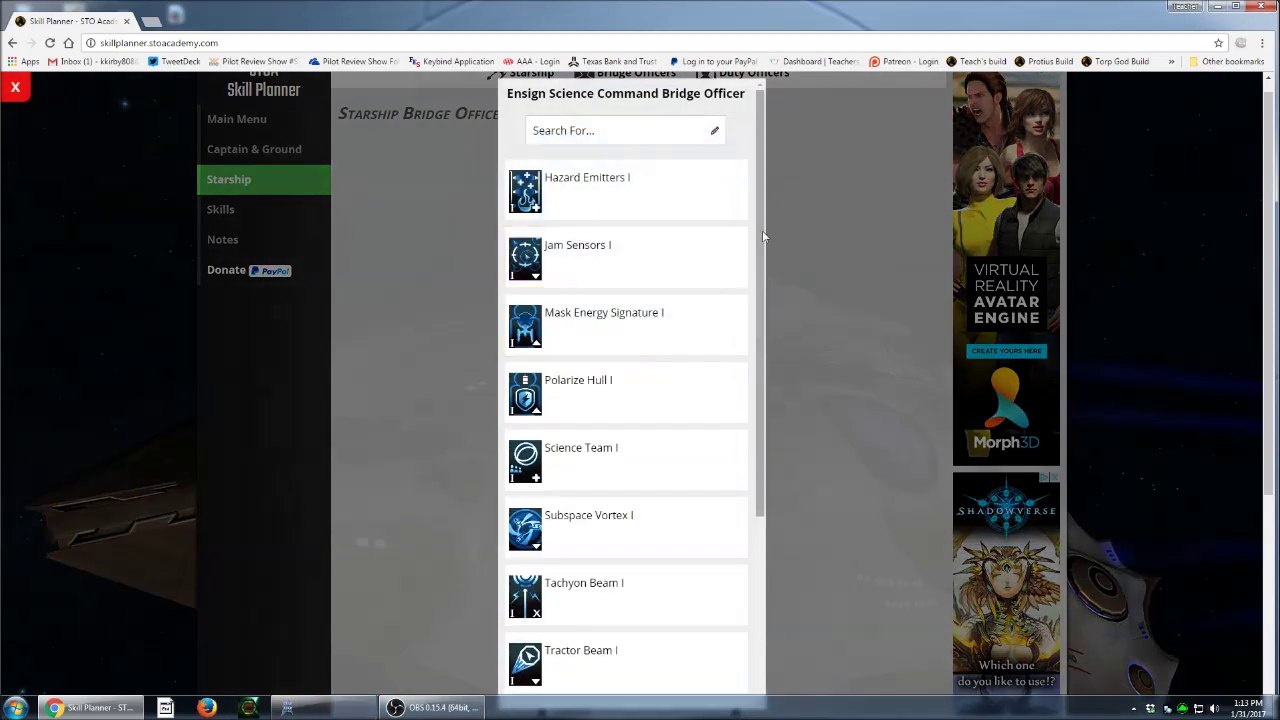
pyautogui.scroll(-3, 739, 412)
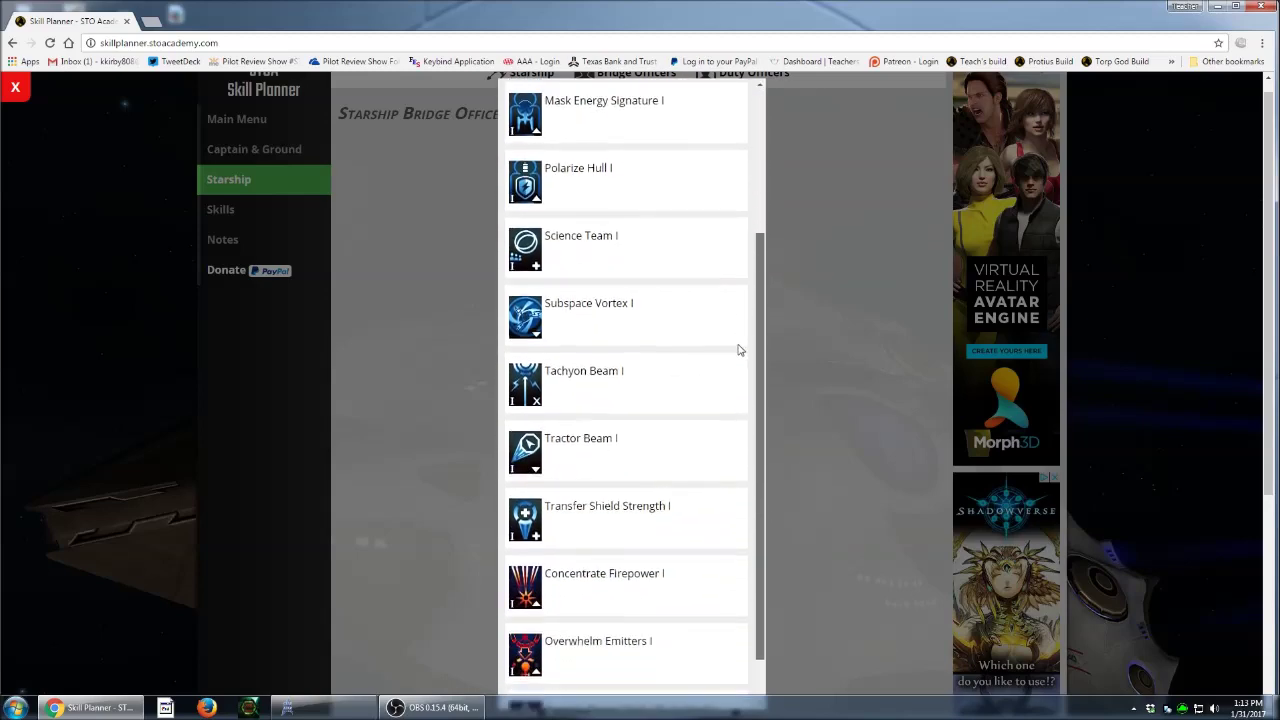
pyautogui.scroll(3, 743, 448)
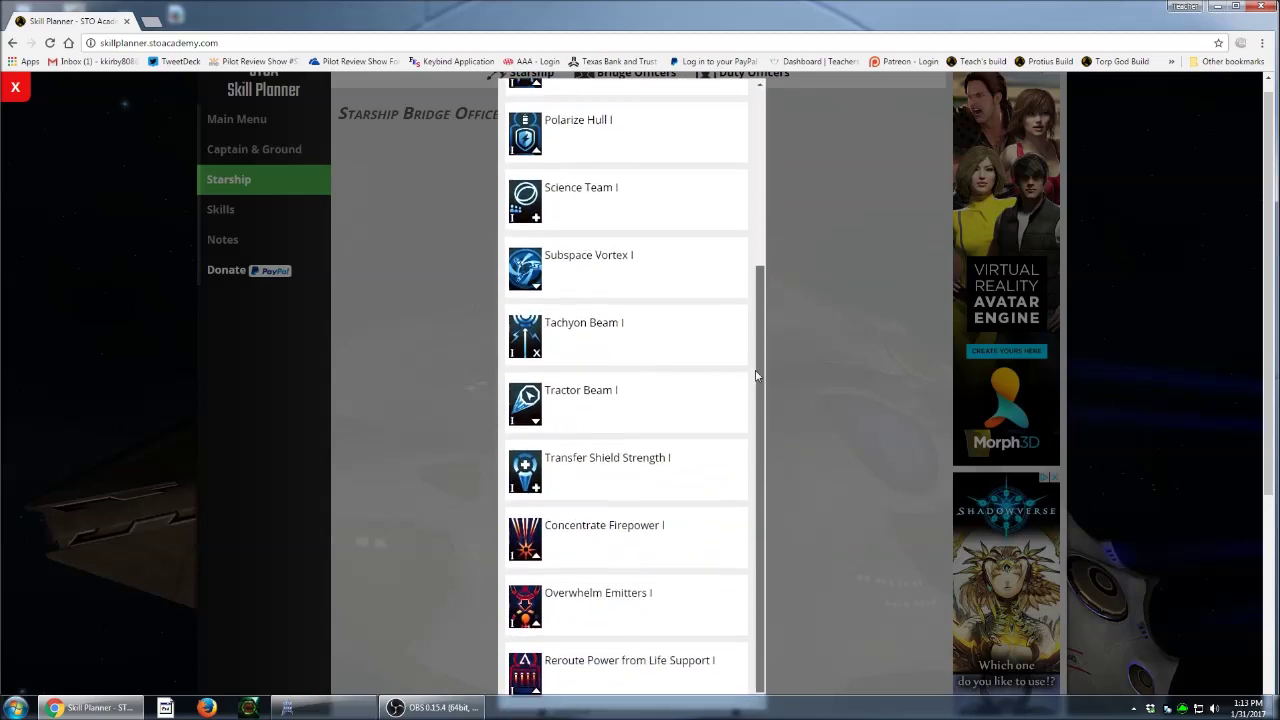
pyautogui.click(805, 224)
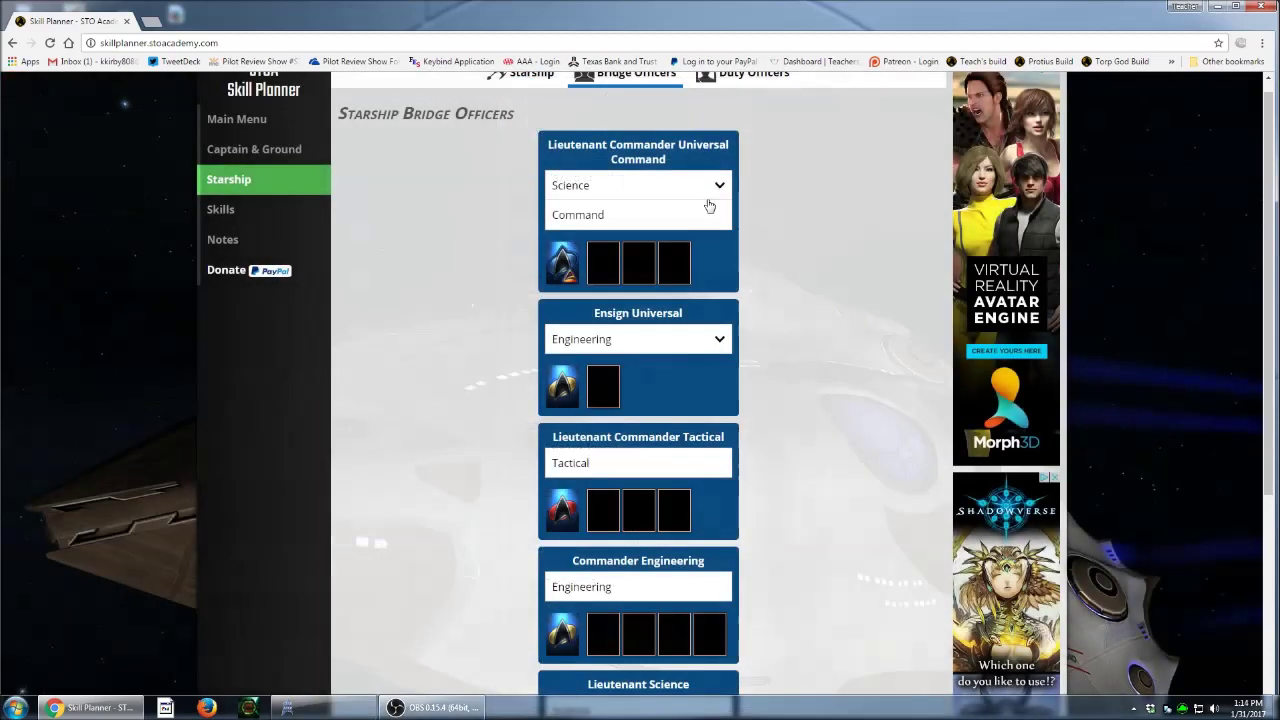
# - Look through the Lieutenant and Lieutenant Commander Science Command abilities available to the Universal Command seat without choosing any
pyautogui.click(629, 273)
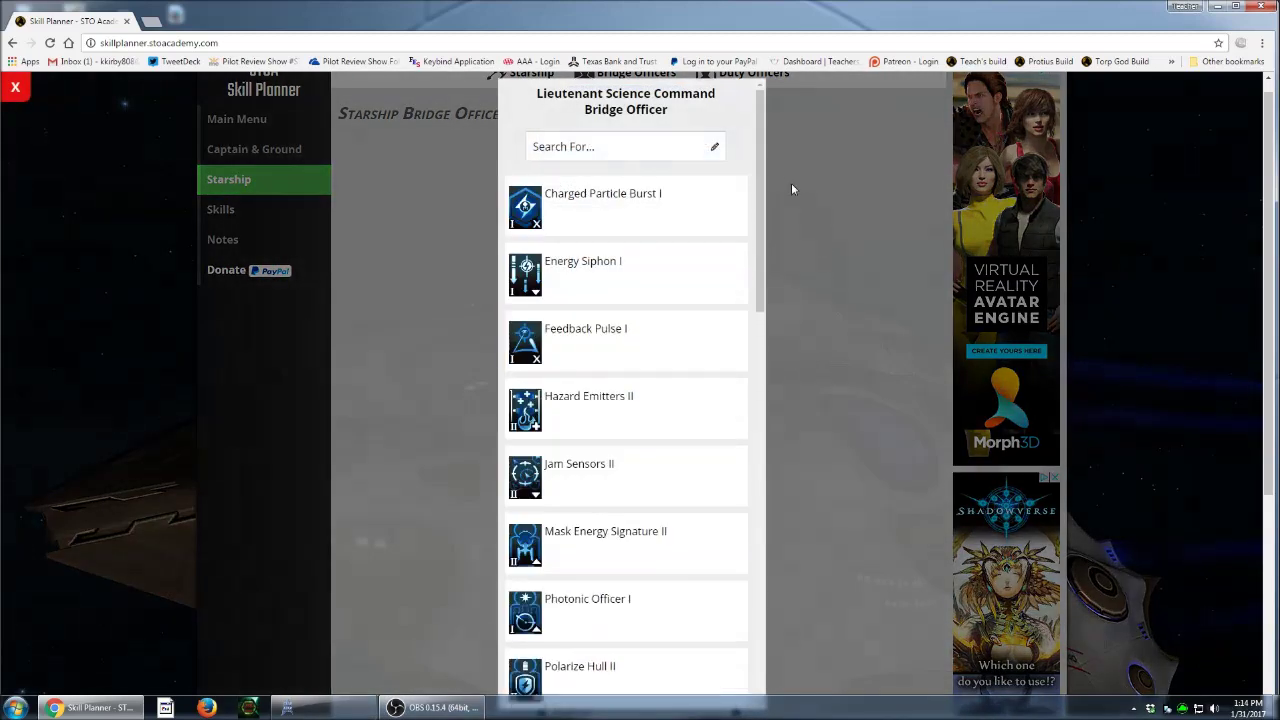
pyautogui.moveTo(762, 162); pyautogui.dragTo(784, 553)
pyautogui.click(826, 522)
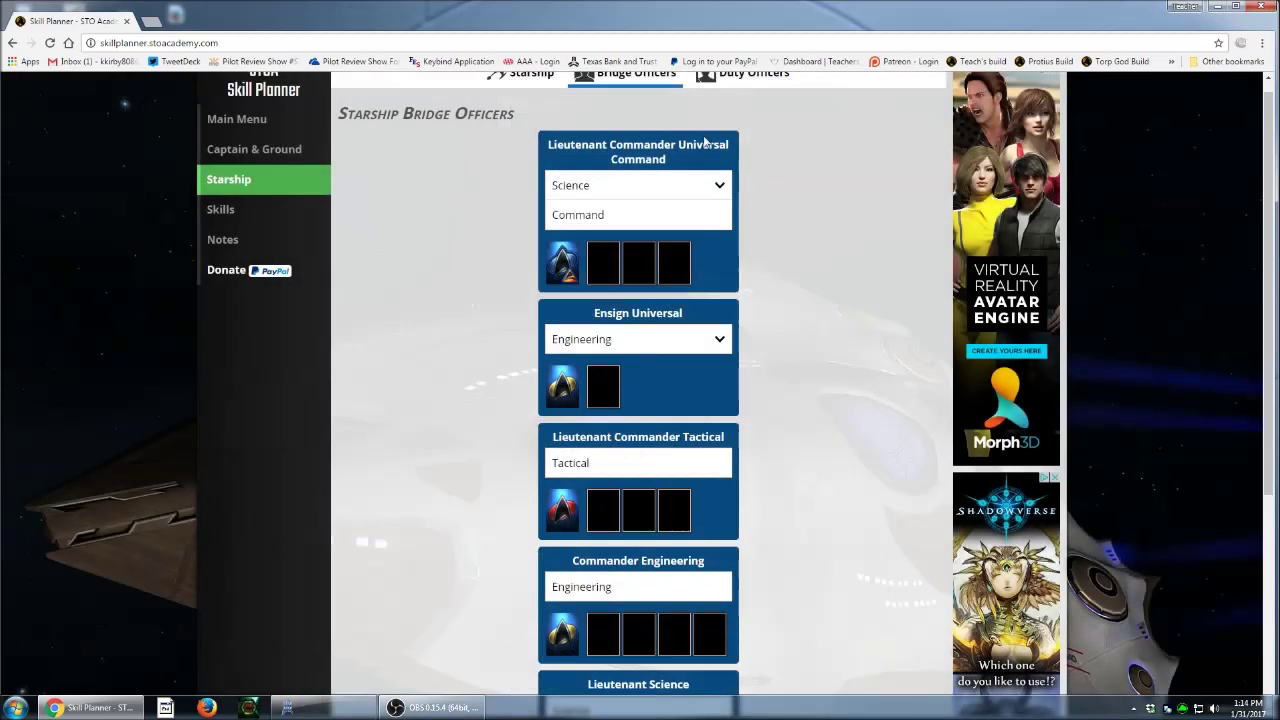
pyautogui.click(674, 268)
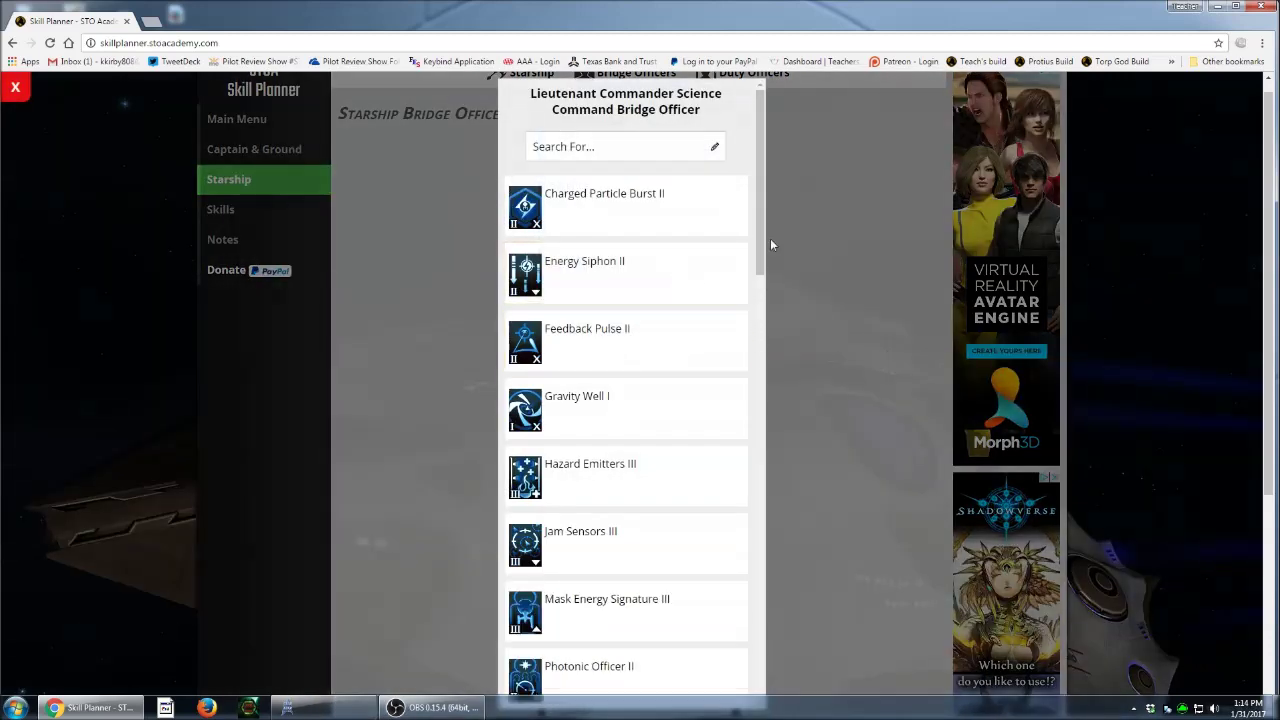
pyautogui.moveTo(762, 190); pyautogui.dragTo(777, 634)
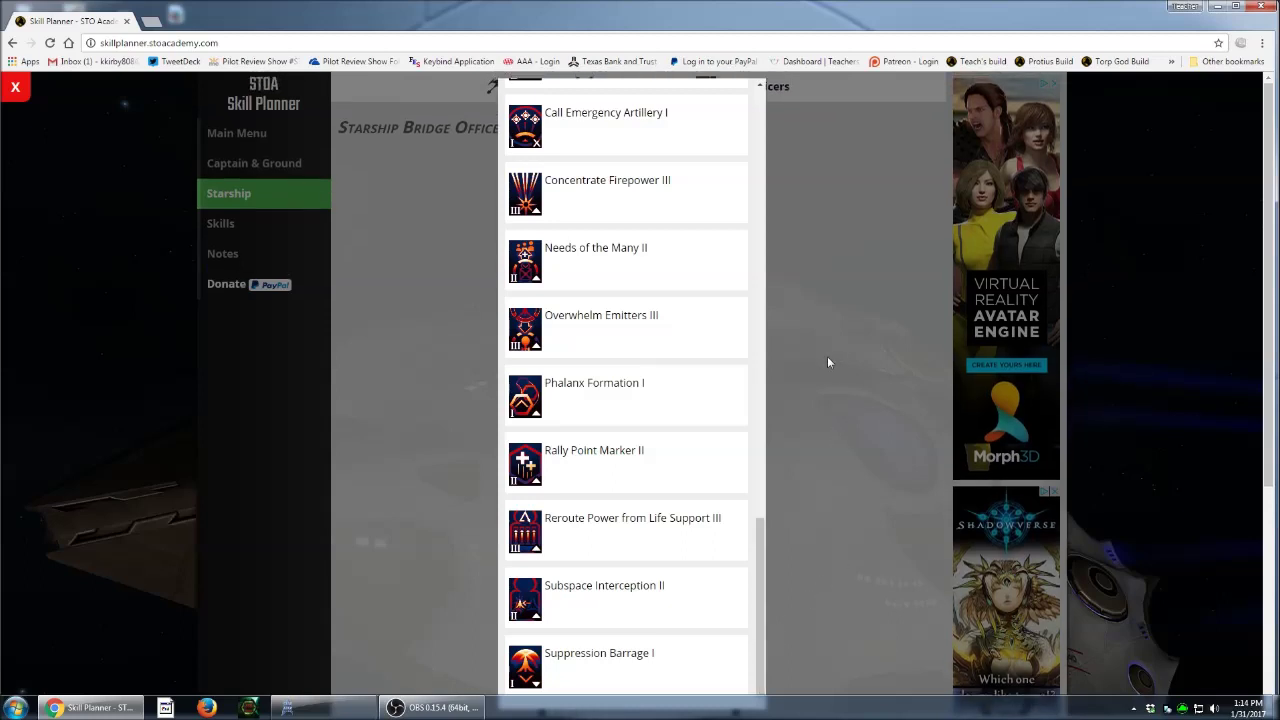
pyautogui.moveTo(762, 532); pyautogui.dragTo(827, 172)
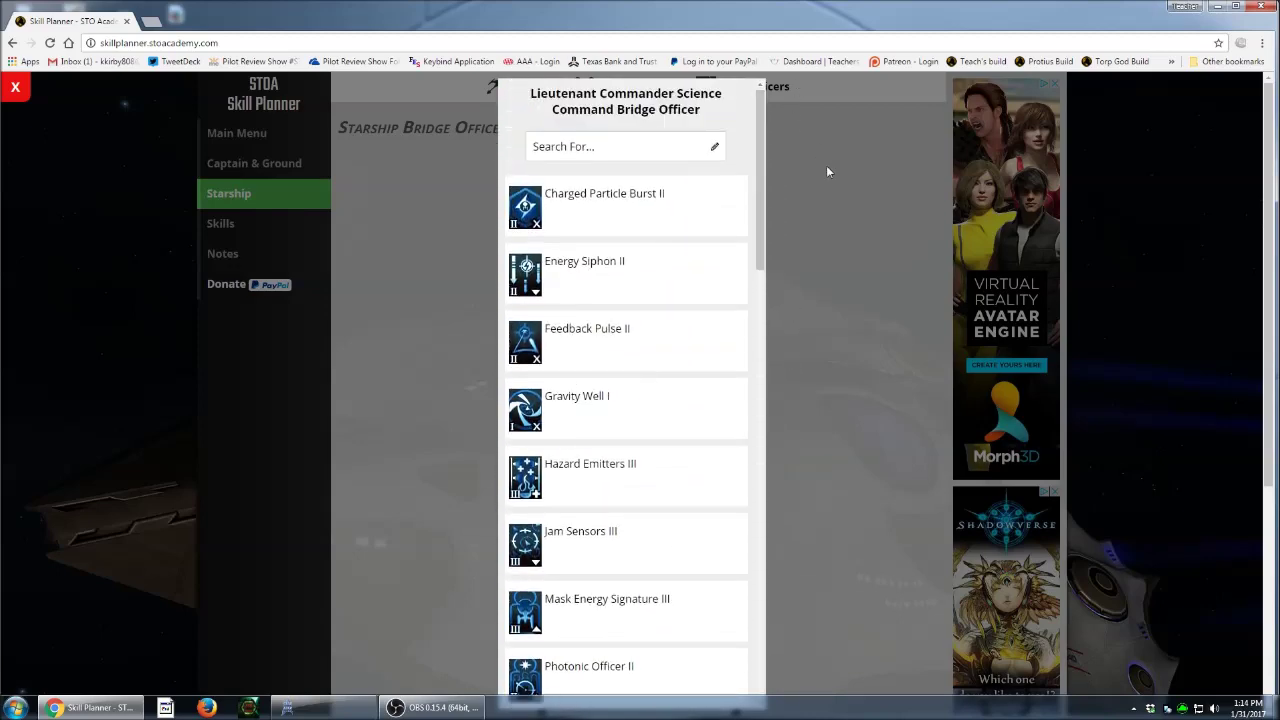
pyautogui.click(832, 296)
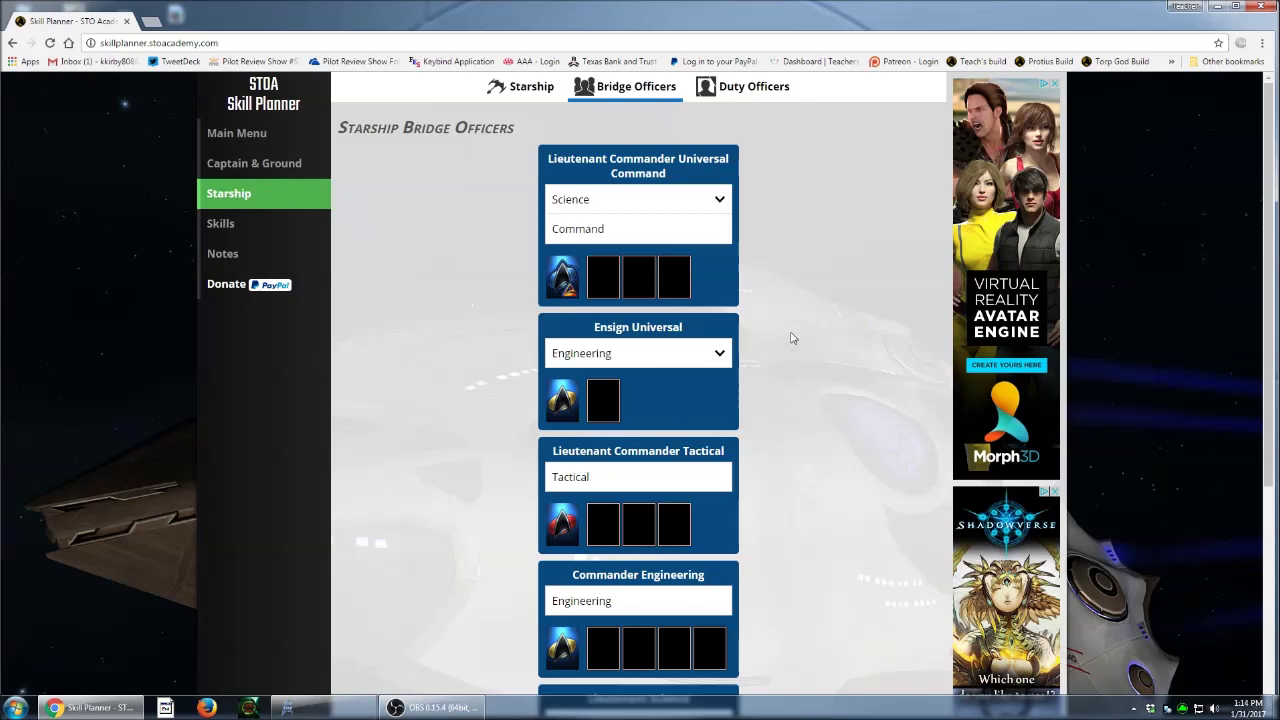
# - Start a new duty officer in the first space duty officer slot and set its specialization to Conn Officer
pyautogui.click(743, 91)
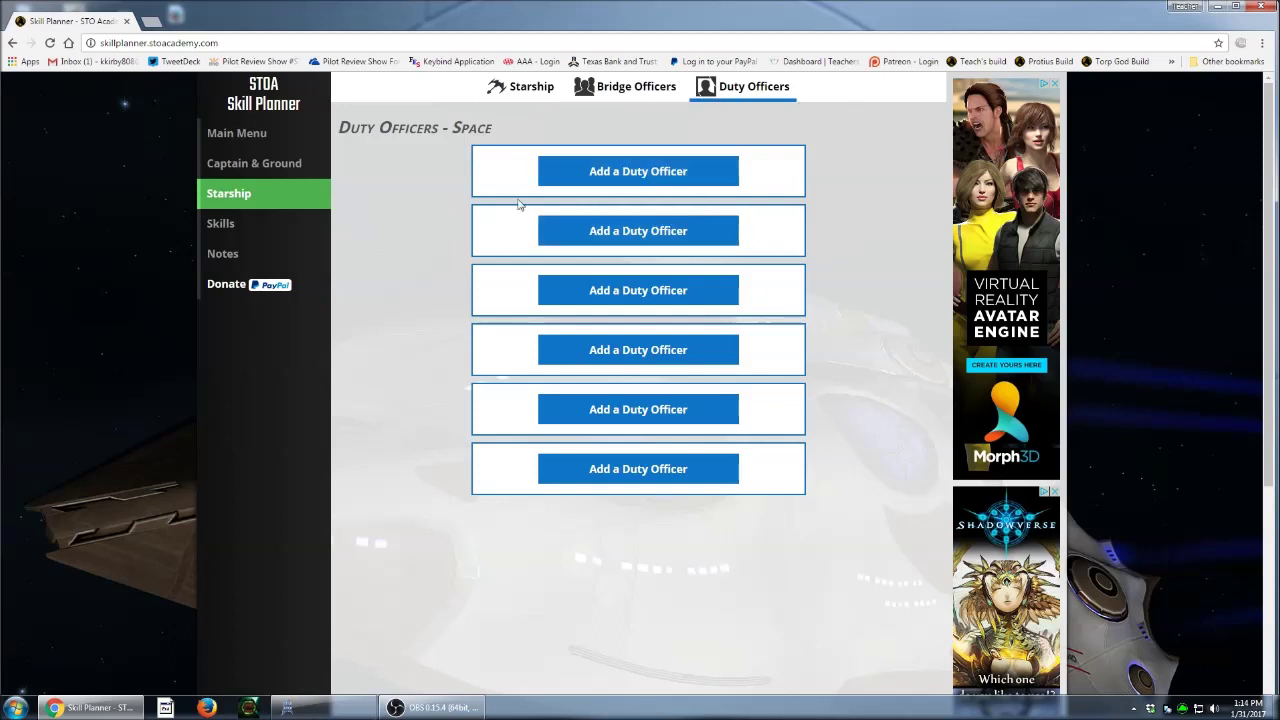
pyautogui.click(625, 172)
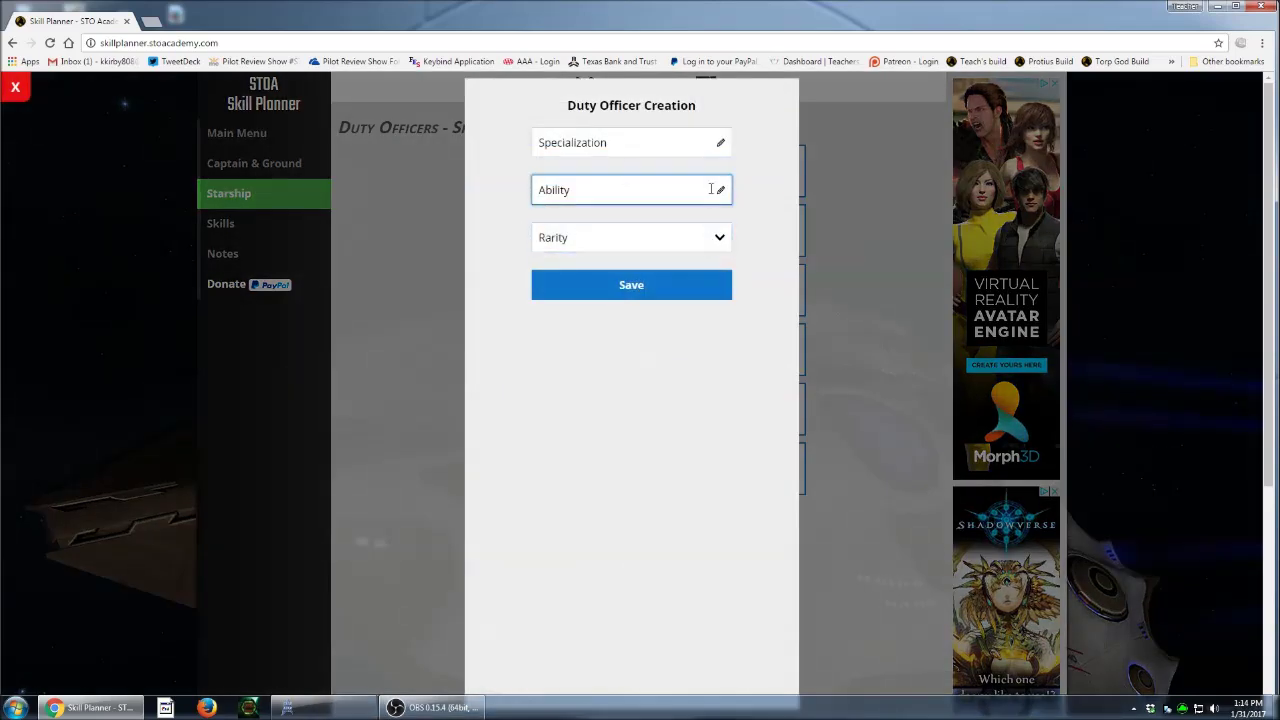
pyautogui.click(644, 147)
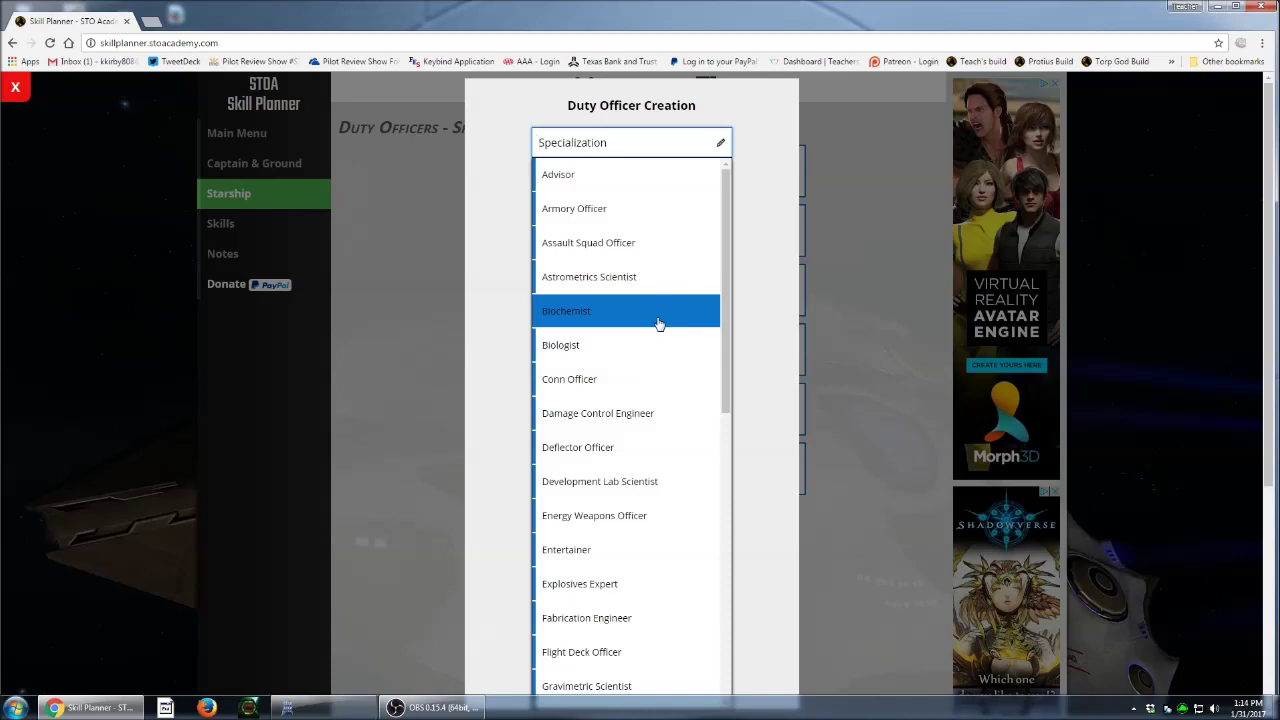
pyautogui.click(592, 386)
pyautogui.click(700, 189)
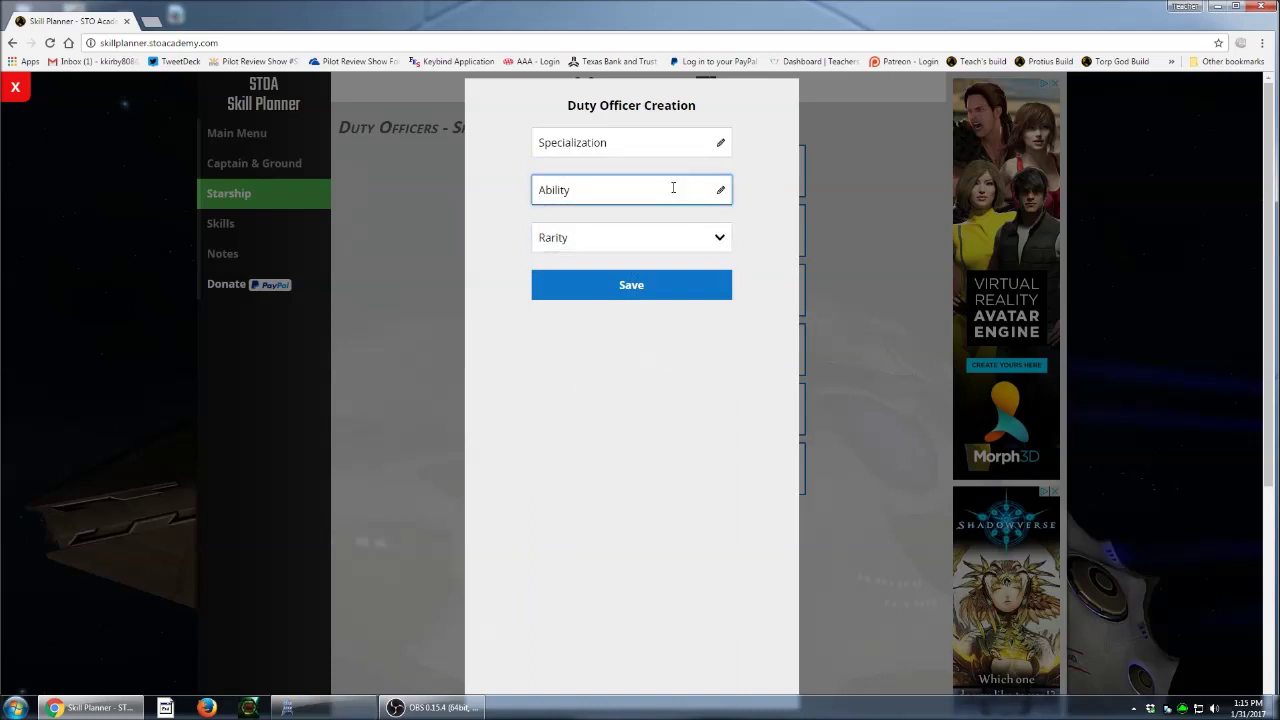
pyautogui.click(672, 192)
pyautogui.click(777, 231)
pyautogui.click(635, 188)
pyautogui.click(700, 143)
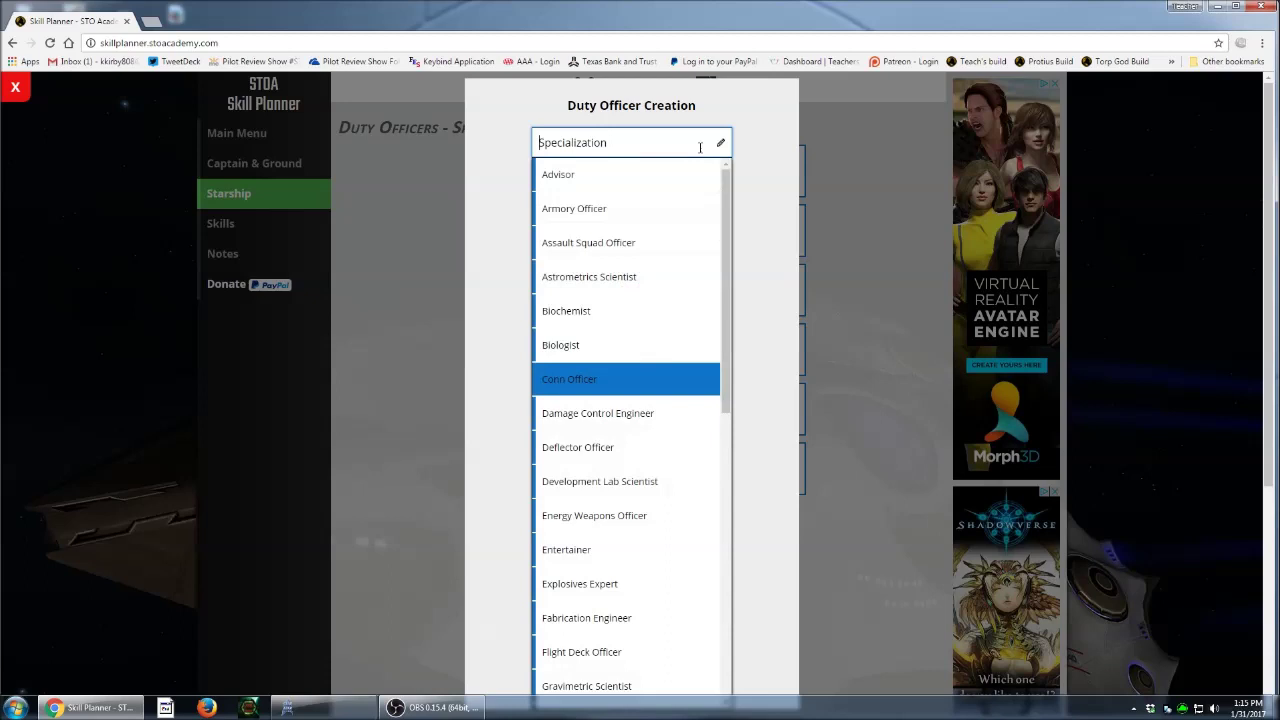
pyautogui.click(576, 379)
# - Give the Conn Officer the ability "Recharge time reduced for Attack Patterns Beta, Delta and Omega."
pyautogui.click(638, 191)
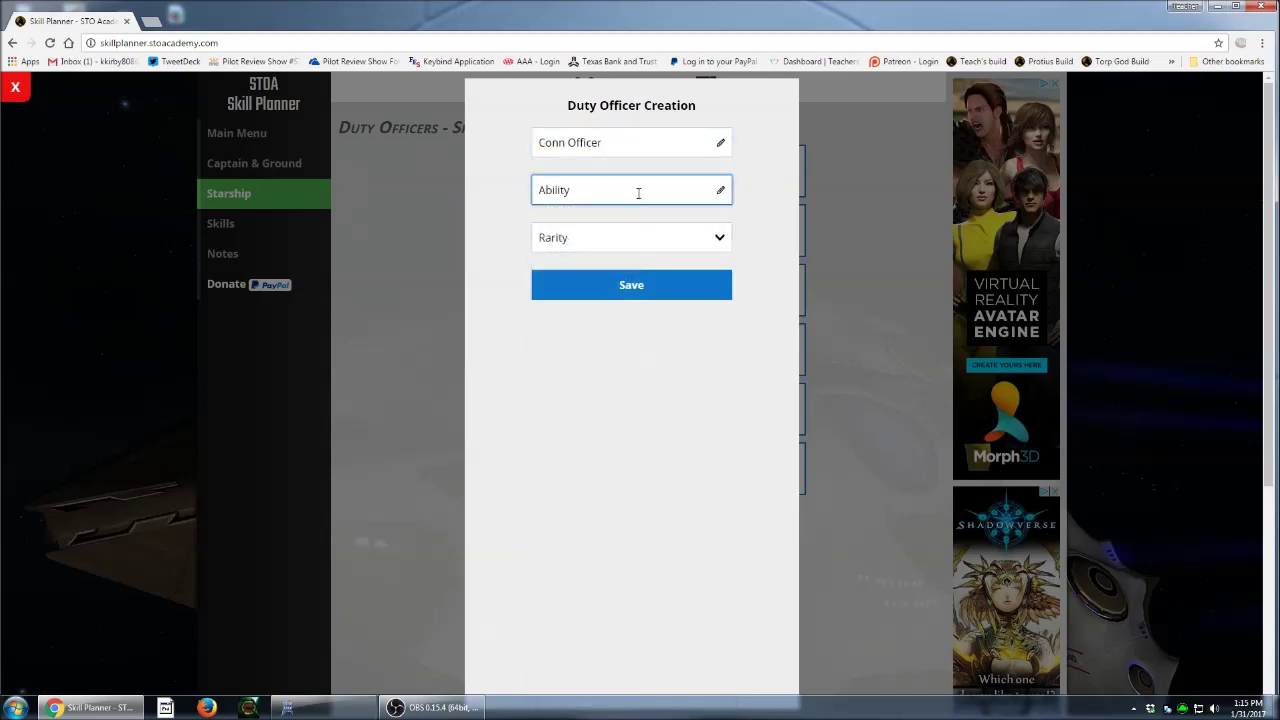
pyautogui.click(652, 194)
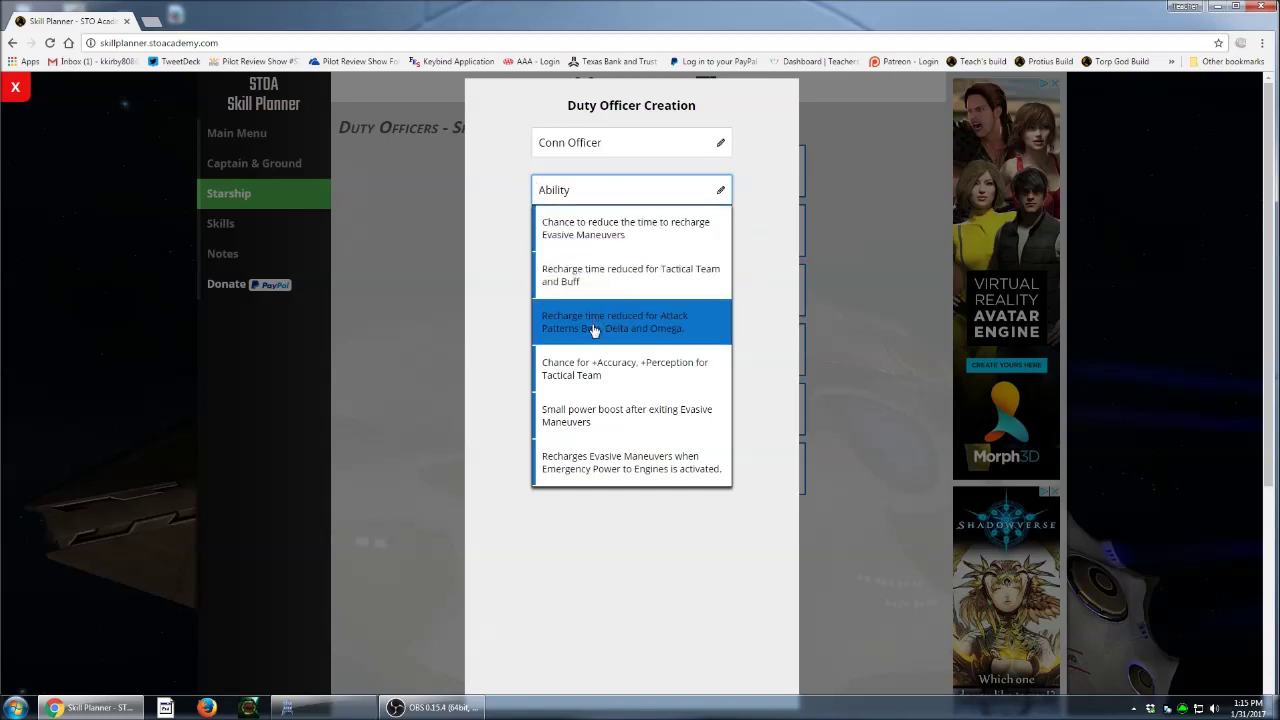
pyautogui.click(648, 336)
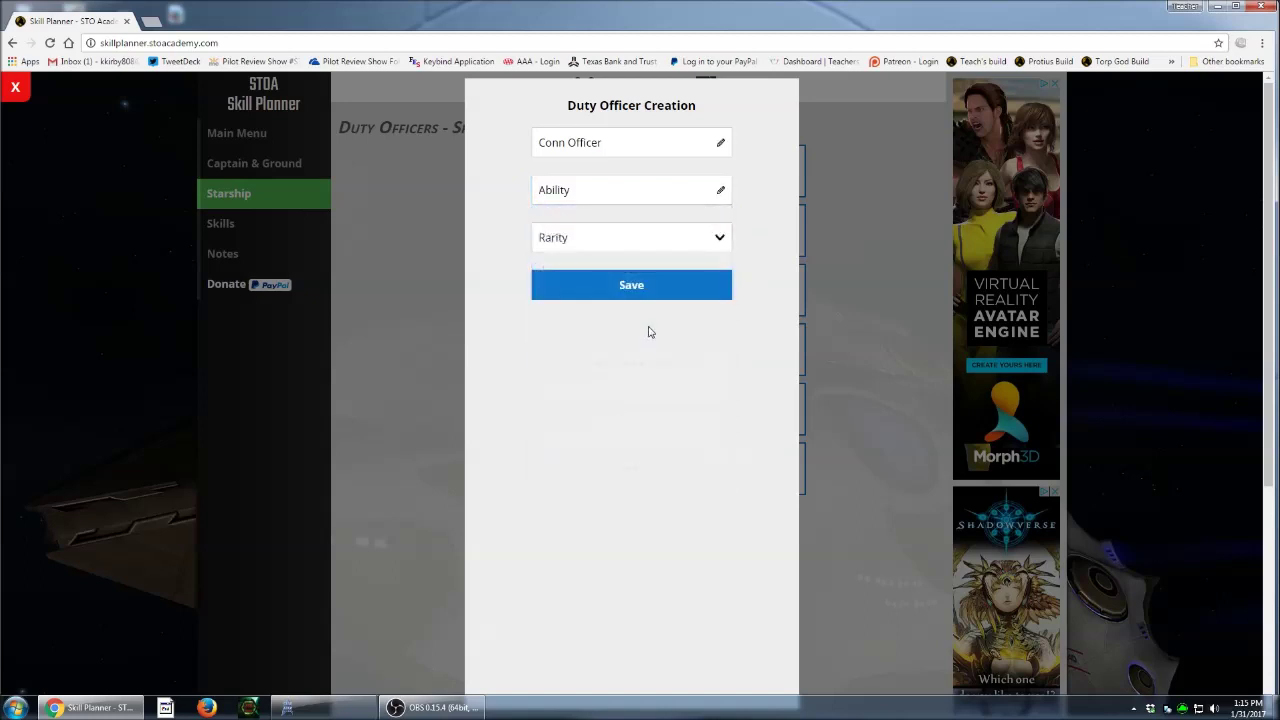
pyautogui.click(675, 196)
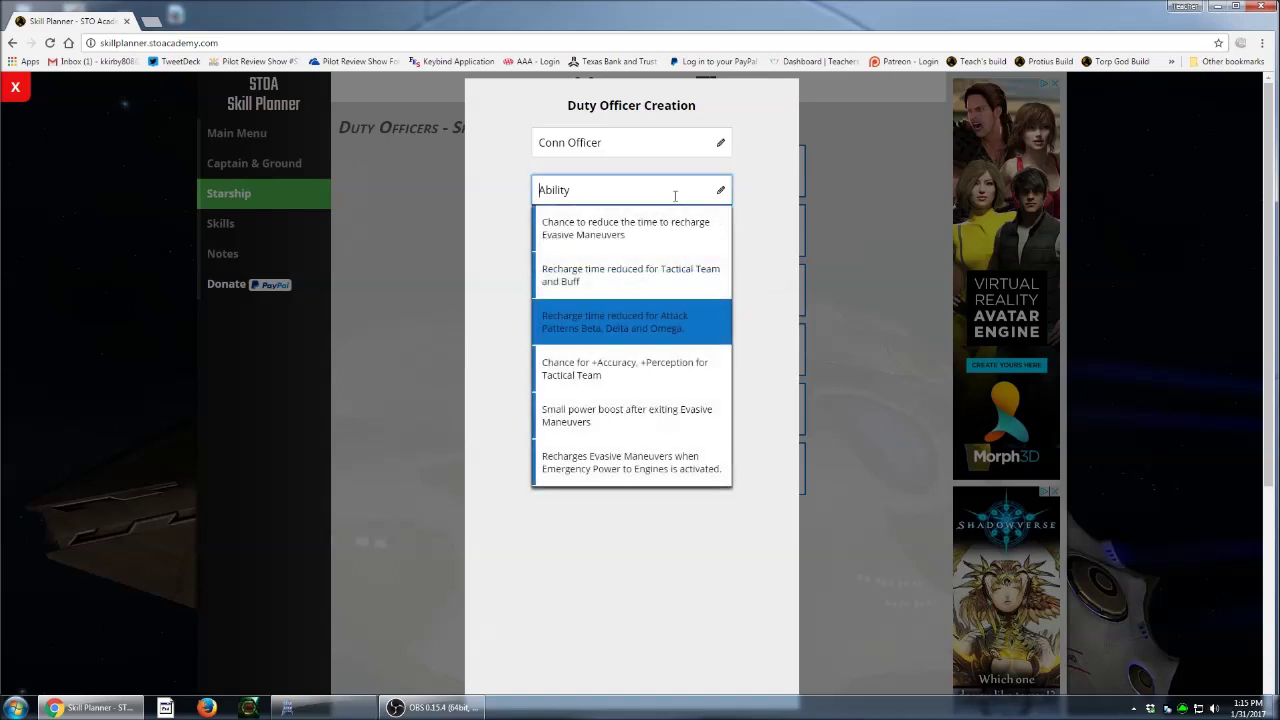
pyautogui.click(636, 329)
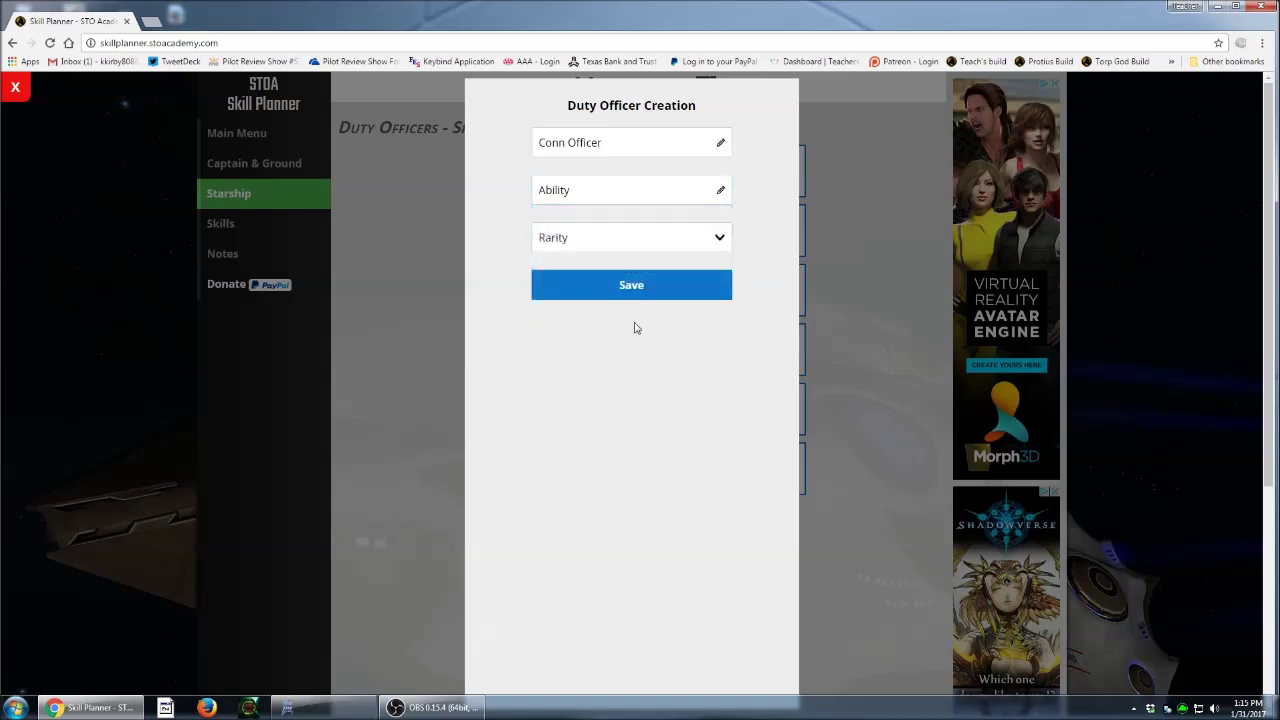
pyautogui.click(705, 190)
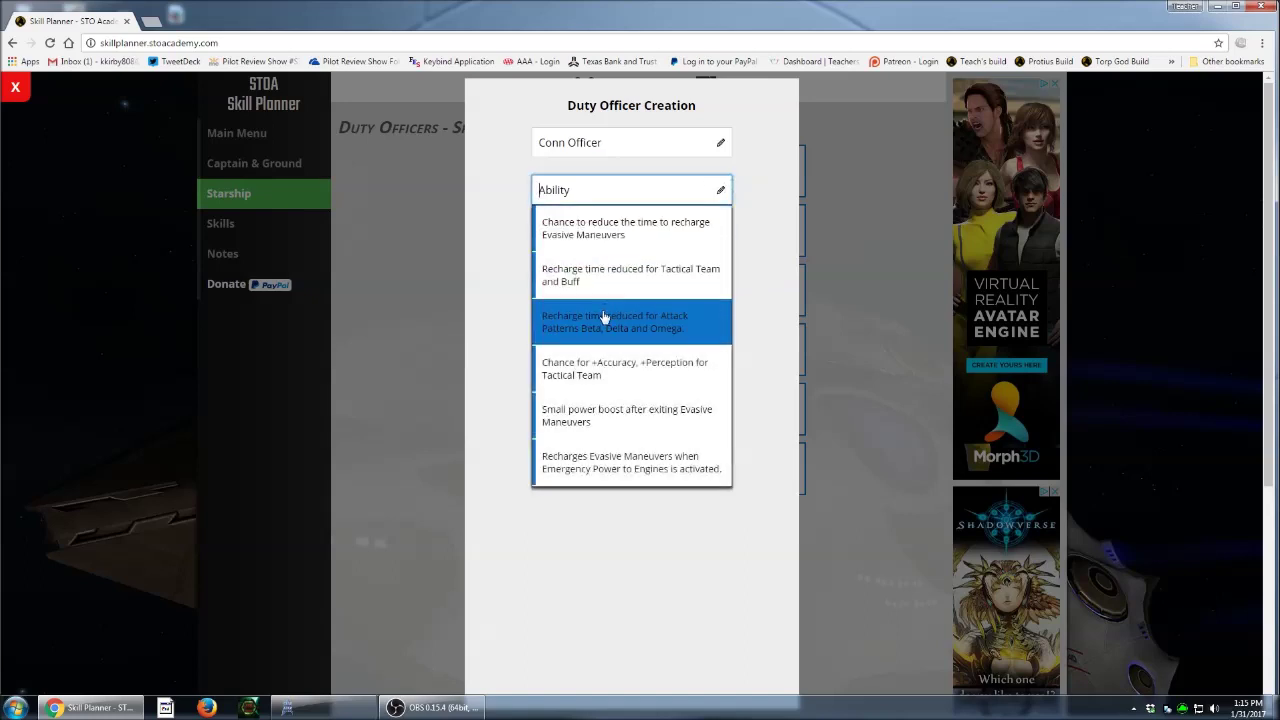
pyautogui.click(604, 318)
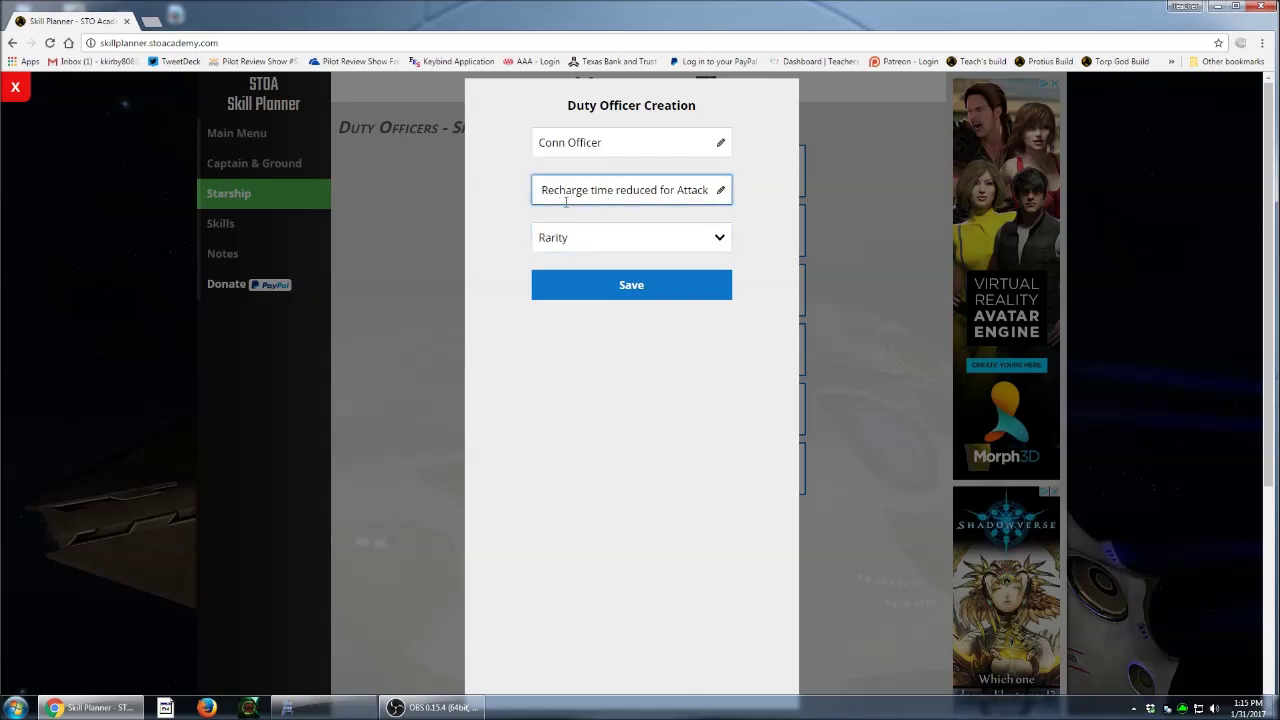
# - Set the Conn Officer's rarity to Very Rare and save the duty officer
pyautogui.click(618, 238)
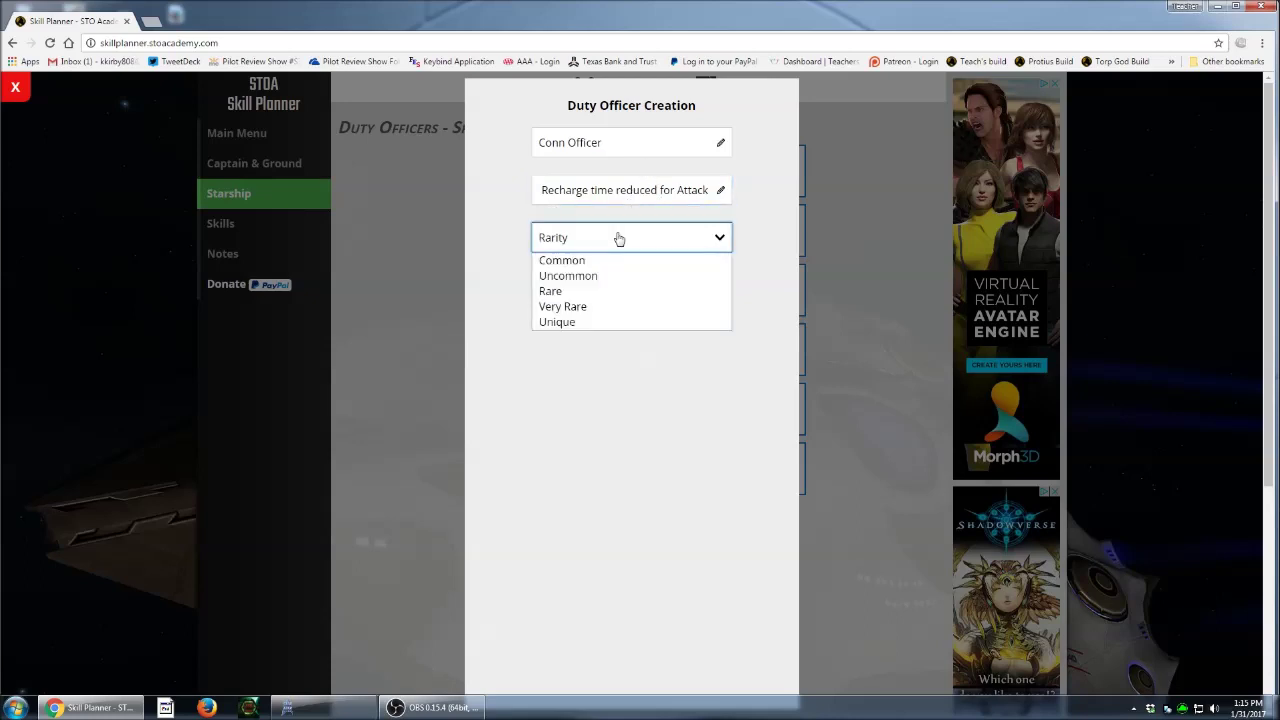
pyautogui.click(578, 312)
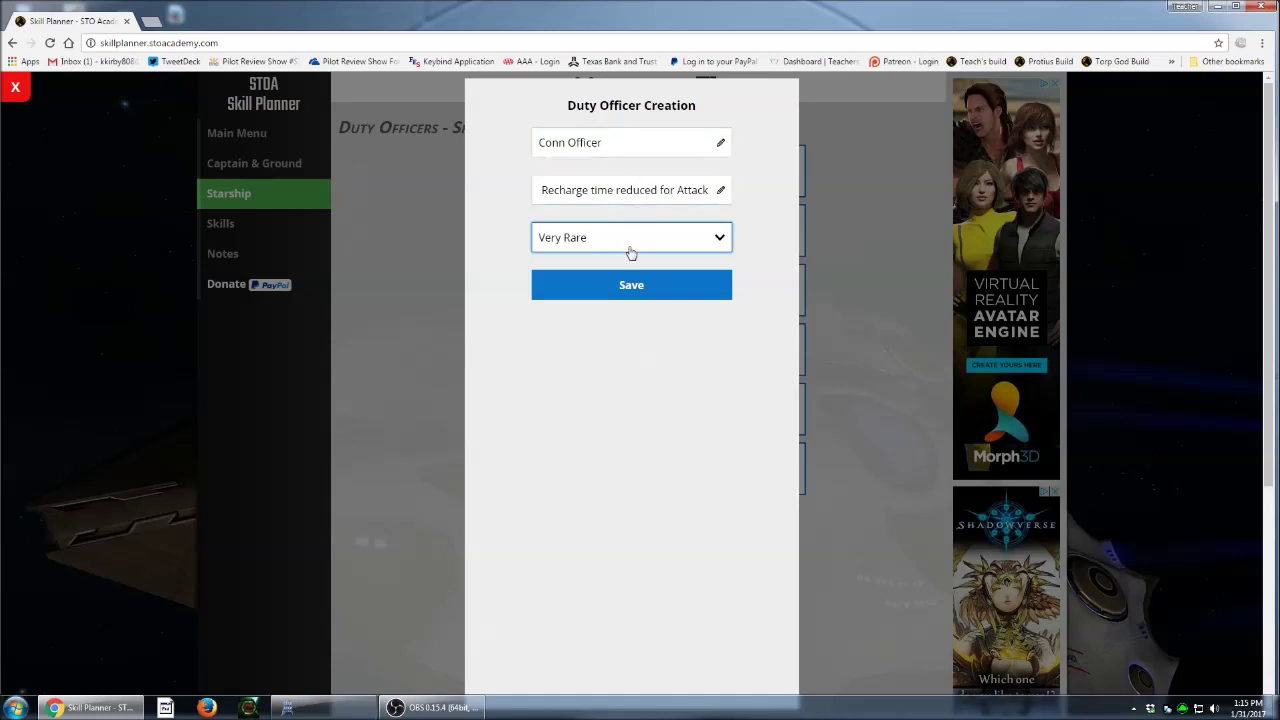
pyautogui.click(677, 292)
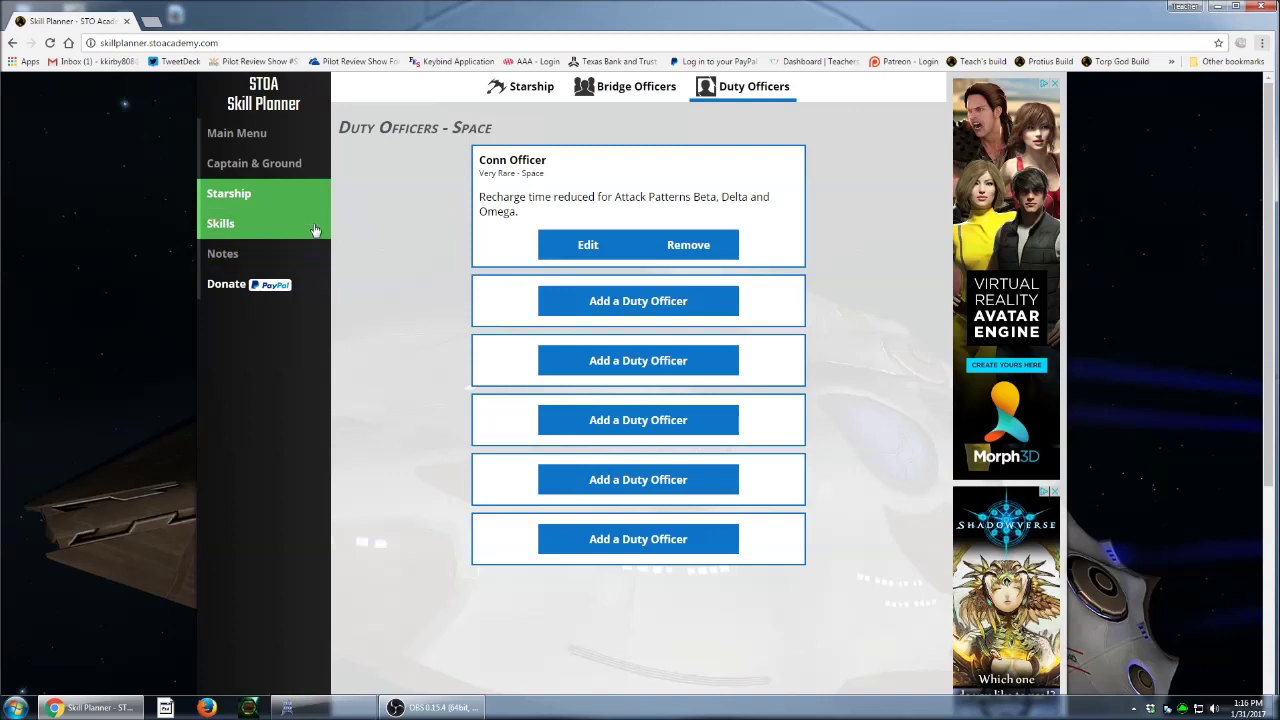
# - Open the Space Skills planner
pyautogui.click(227, 226)
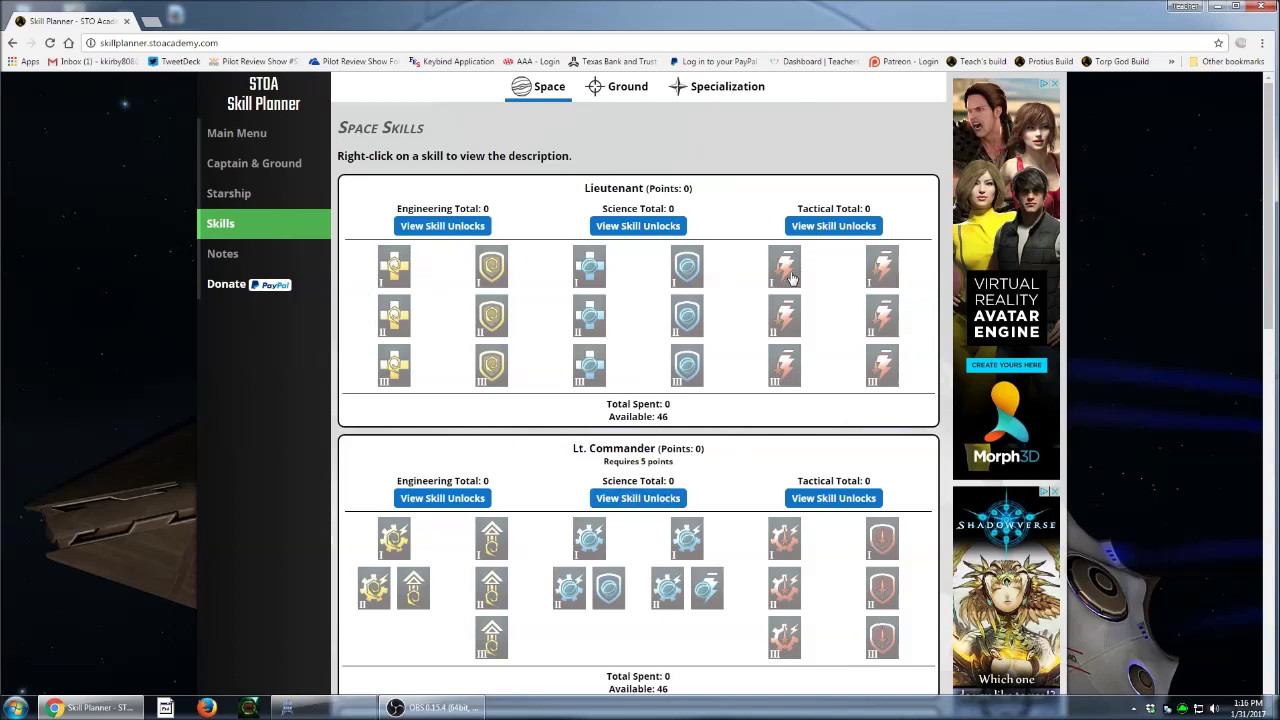
pyautogui.click(783, 371)
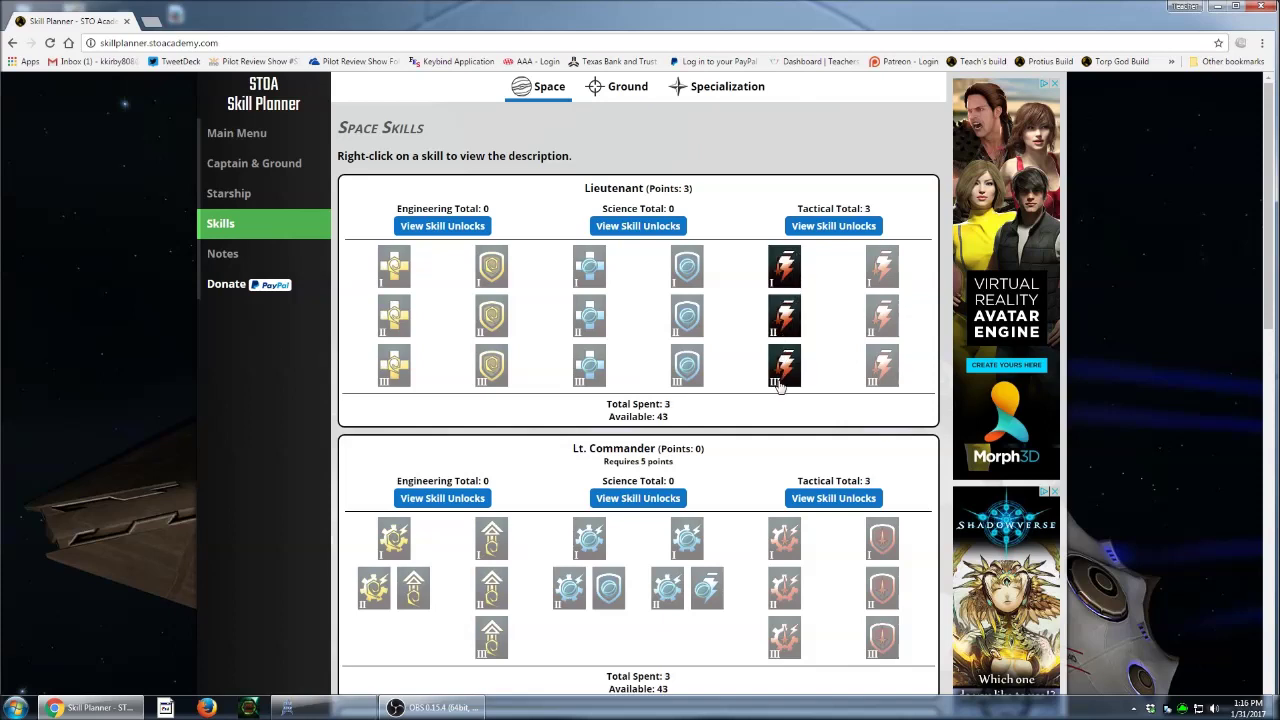
pyautogui.click(688, 370)
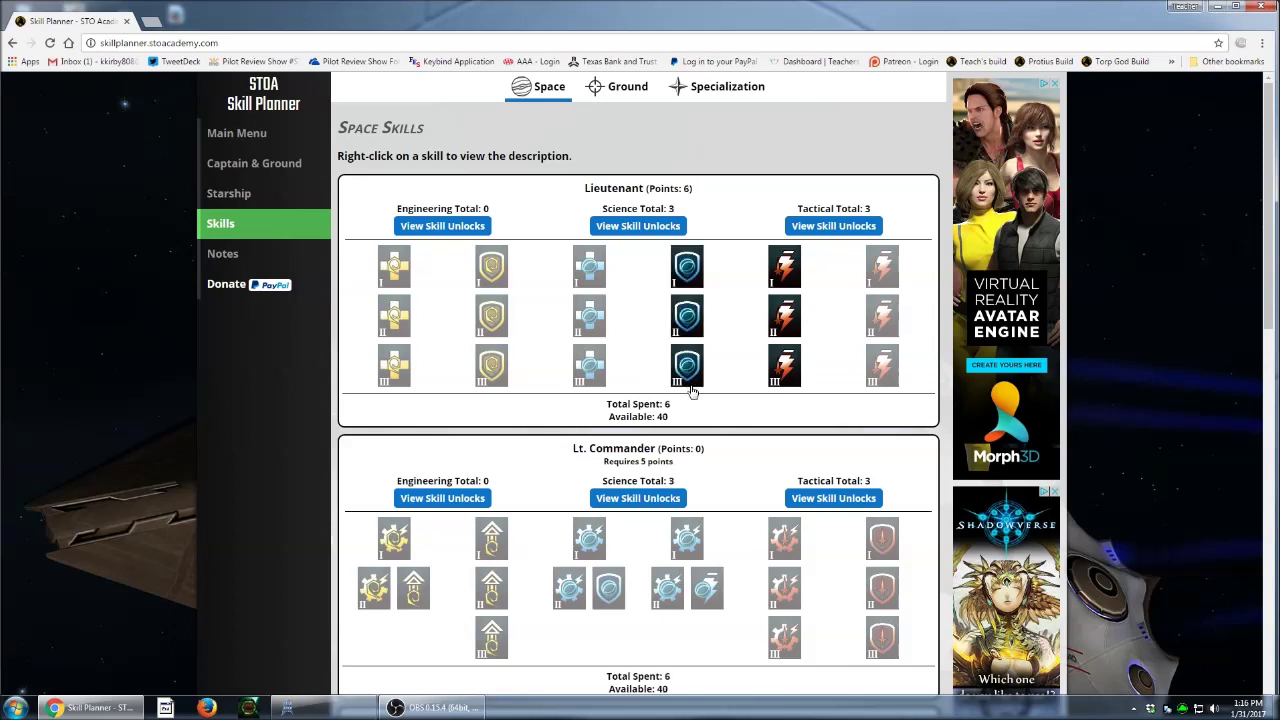
pyautogui.click(590, 317)
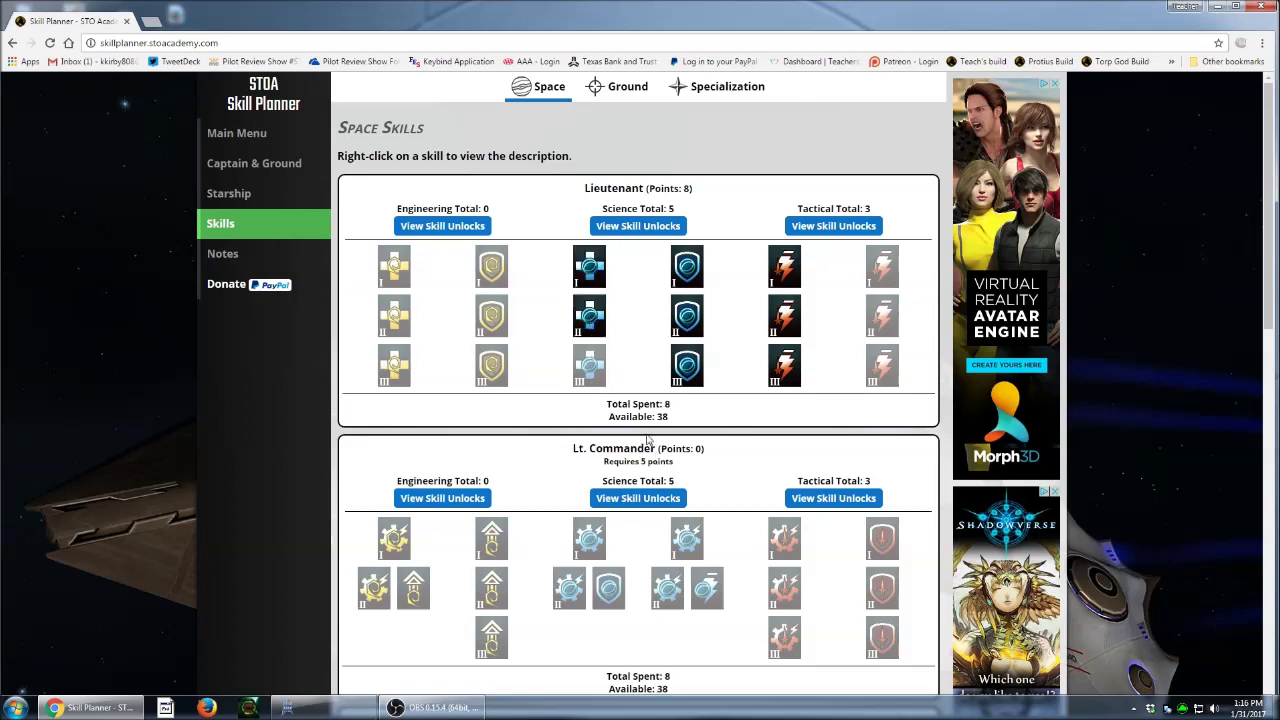
pyautogui.click(590, 318)
pyautogui.click(589, 270)
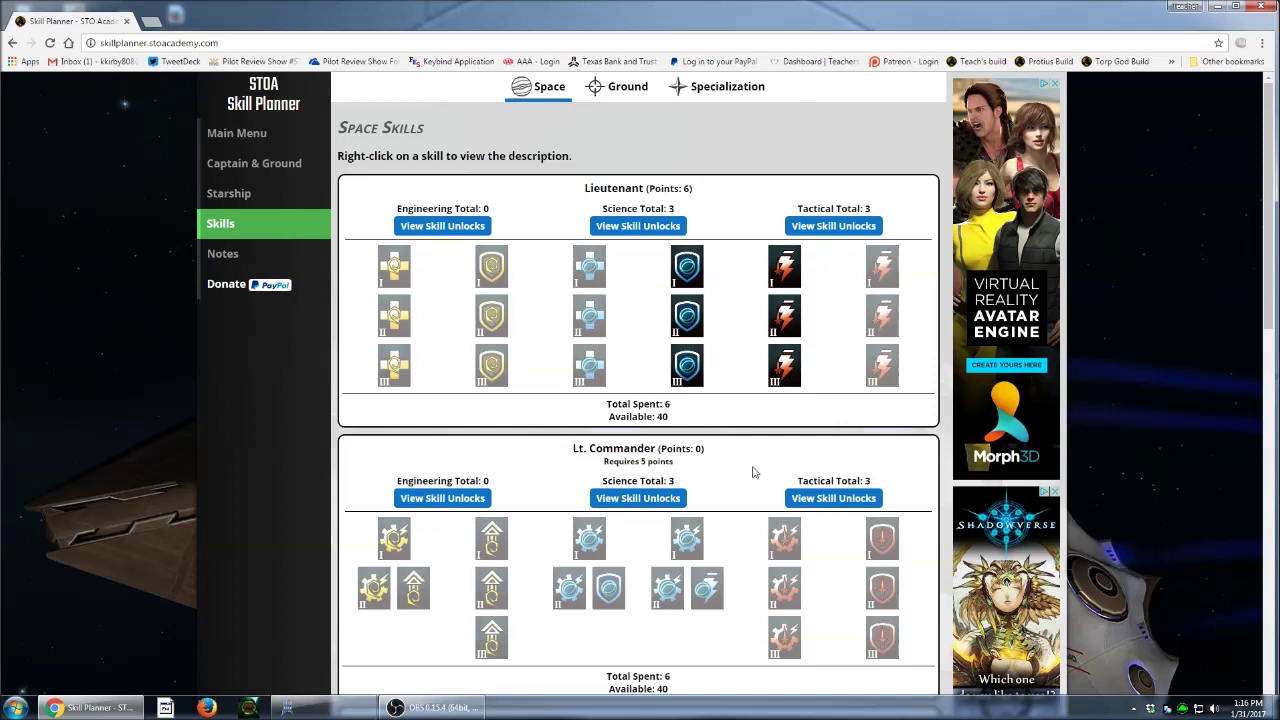
pyautogui.click(682, 262)
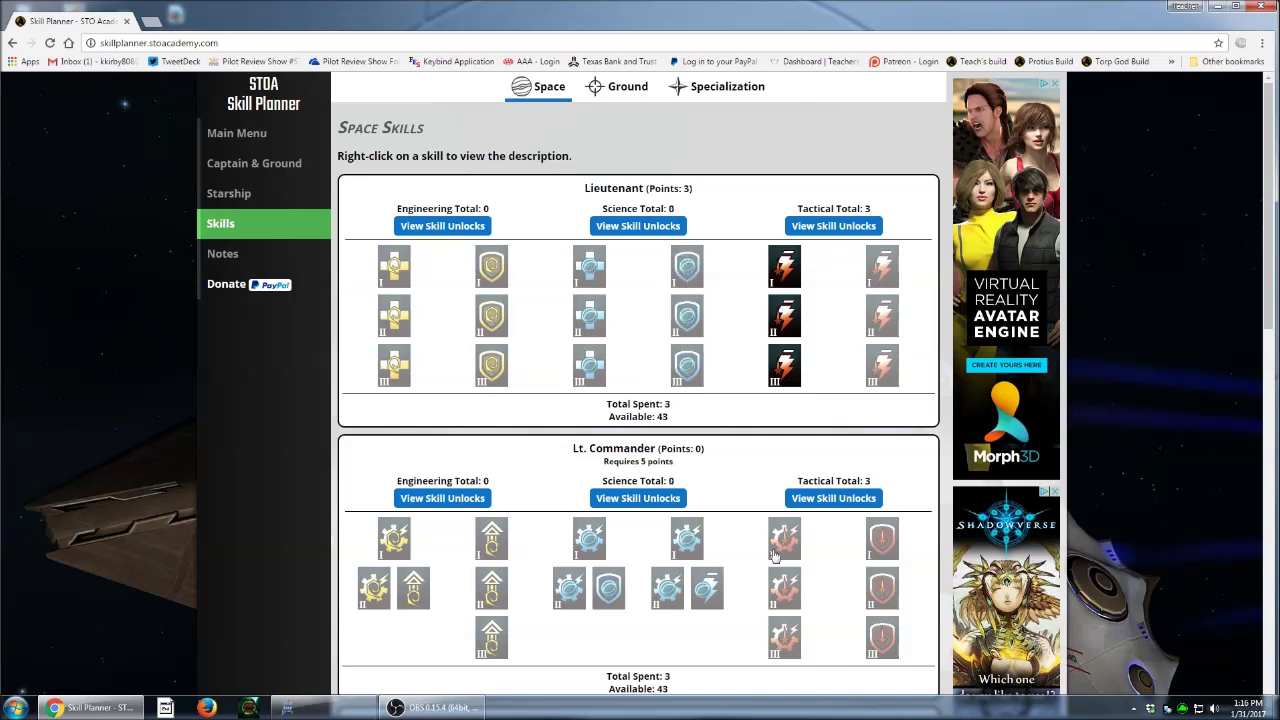
pyautogui.click(783, 266)
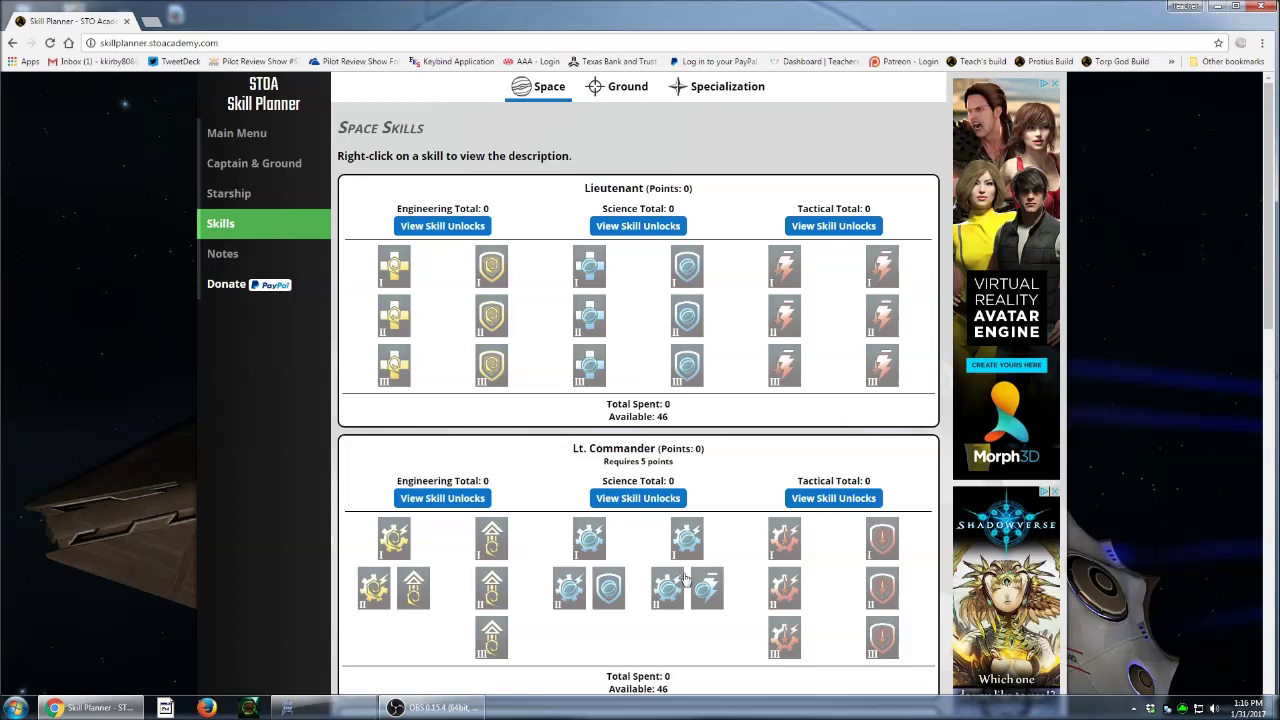
pyautogui.click(568, 594)
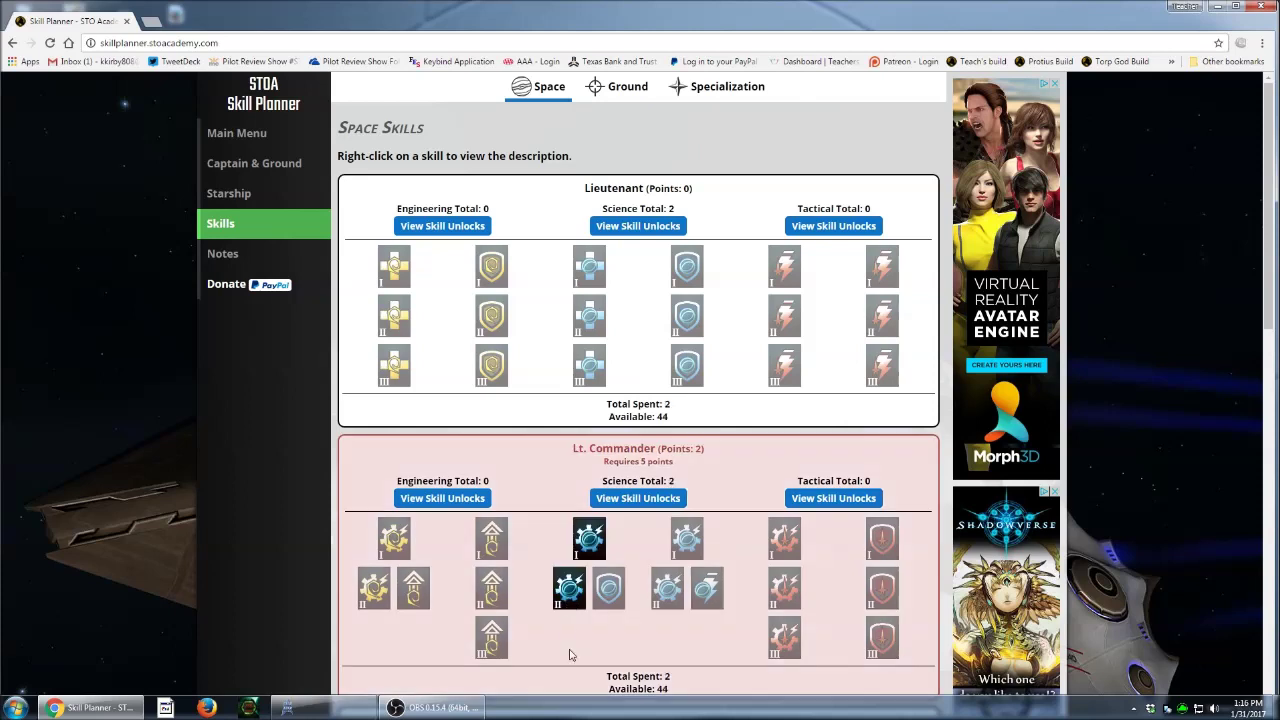
pyautogui.click(669, 598)
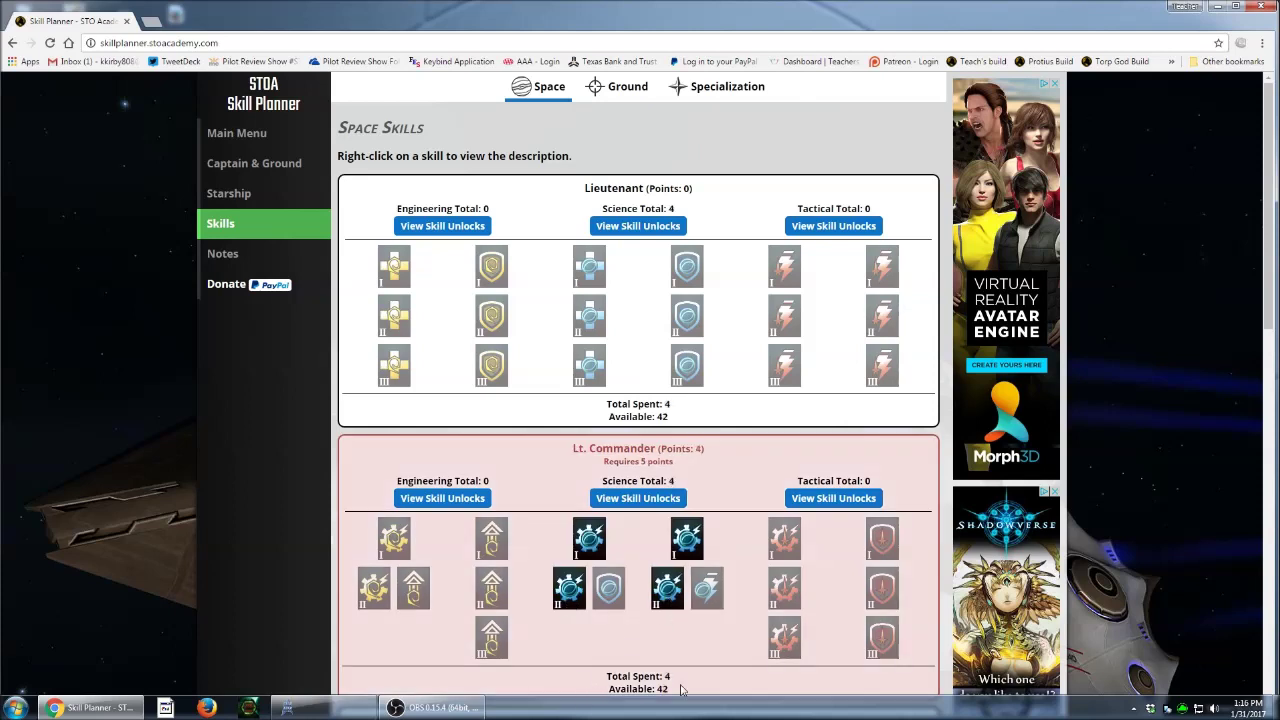
pyautogui.click(692, 534)
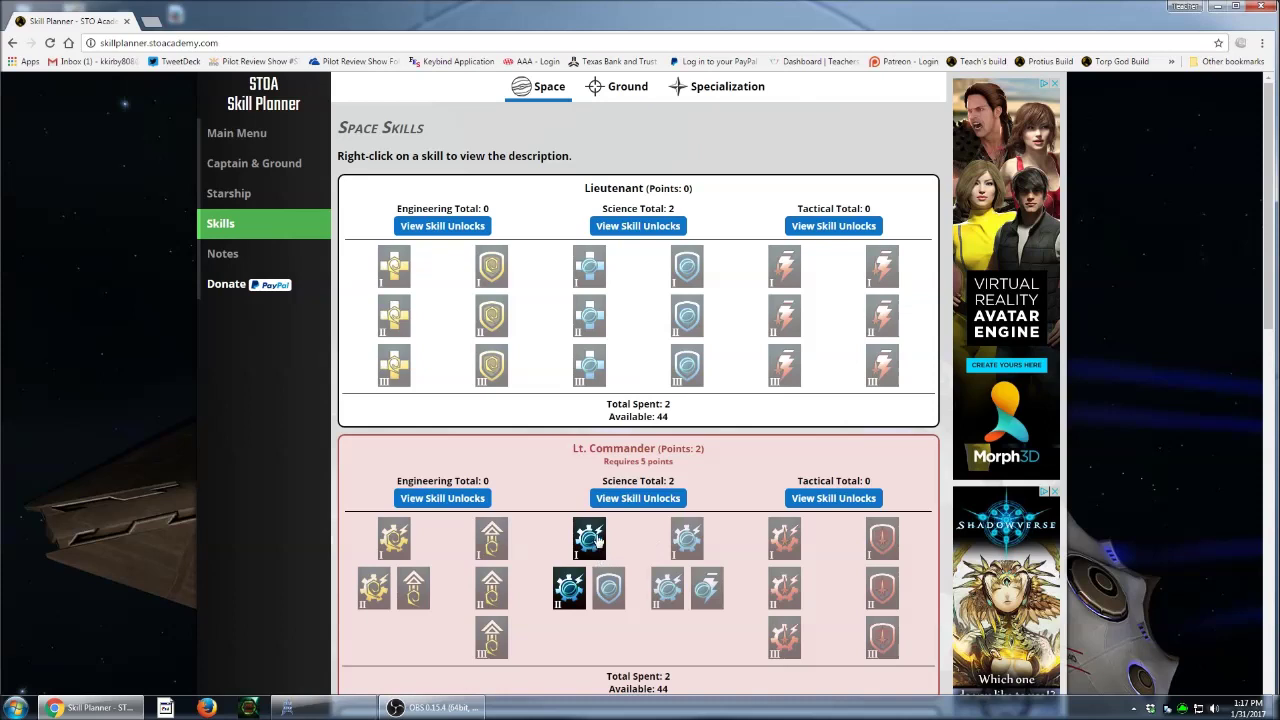
pyautogui.click(603, 530)
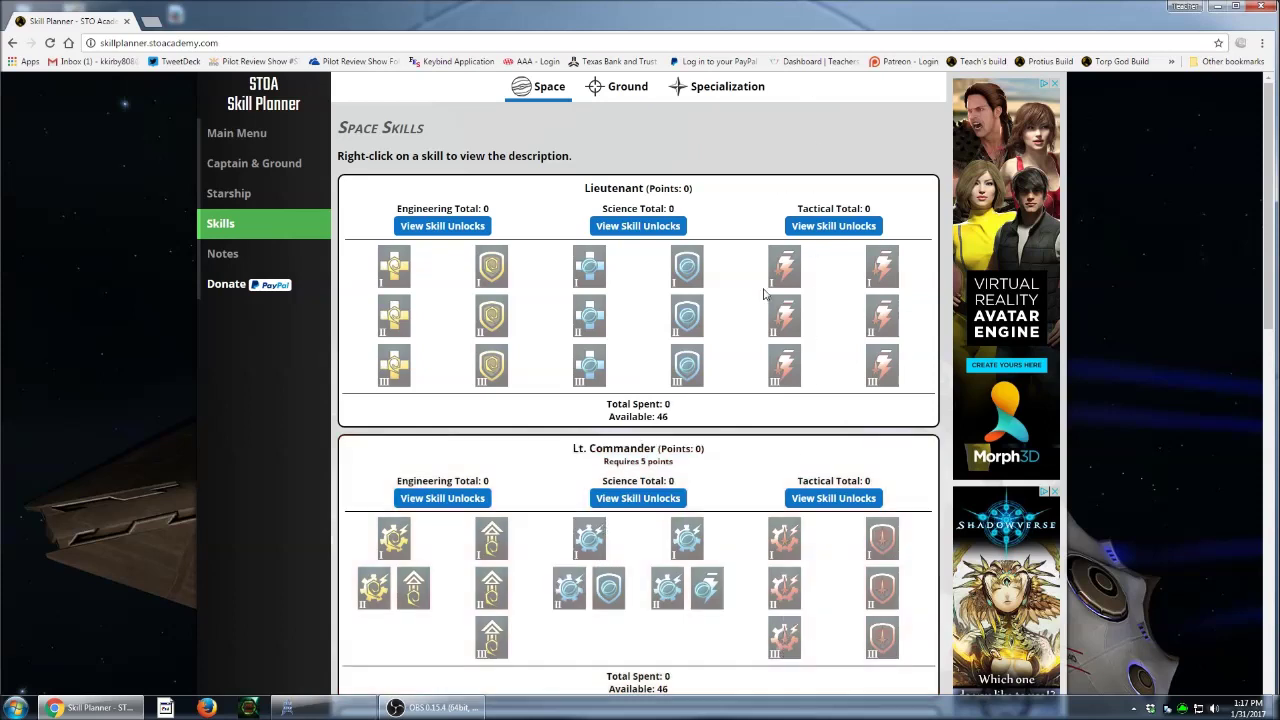
# - In the Lieutenant tier, take the first Tactical skill and both Science skills up to rank III
pyautogui.click(778, 372)
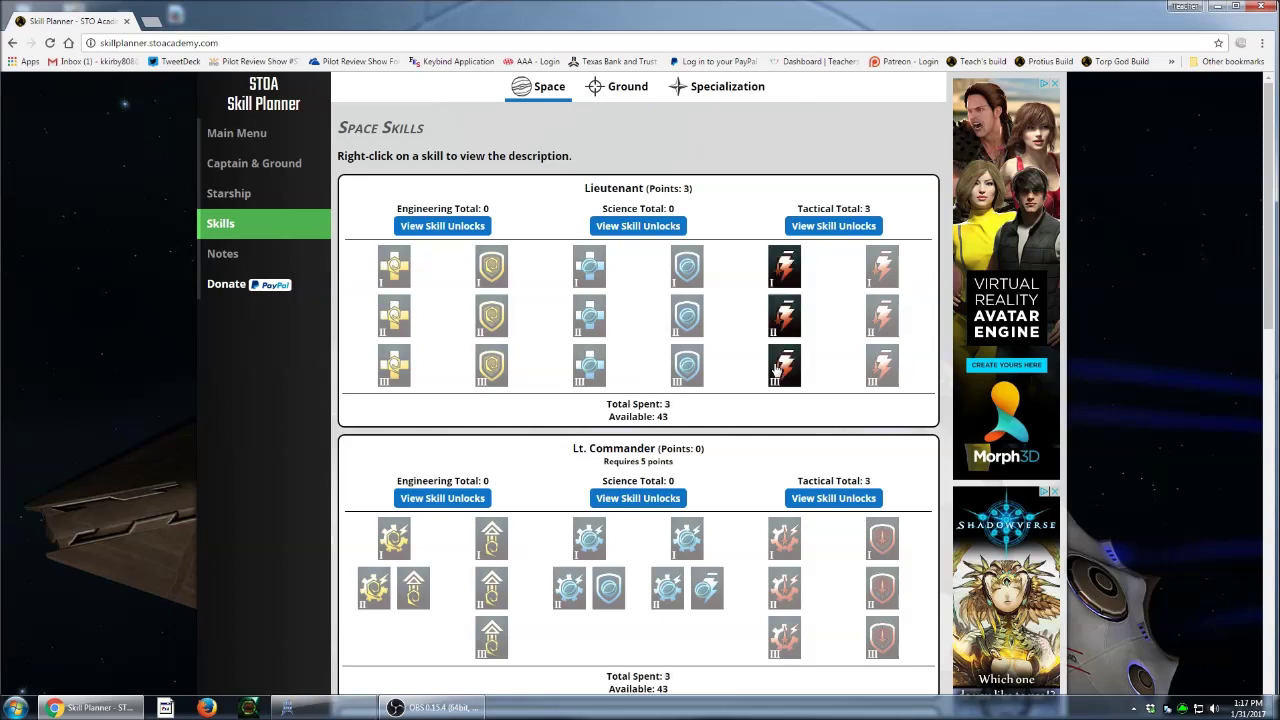
pyautogui.click(690, 370)
pyautogui.click(594, 366)
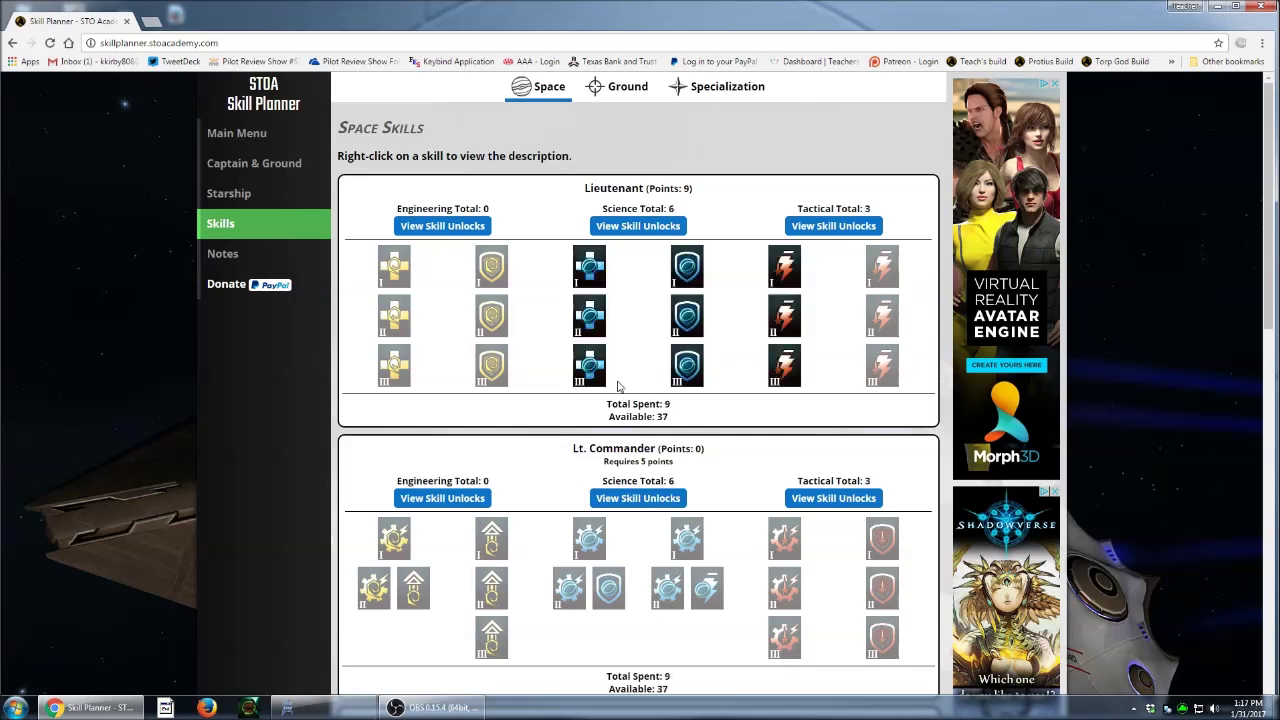
# - In the Lt. Commander tier, take both Science gear-icon skills and the Engineering gear-icon skill up to rank II
pyautogui.click(569, 590)
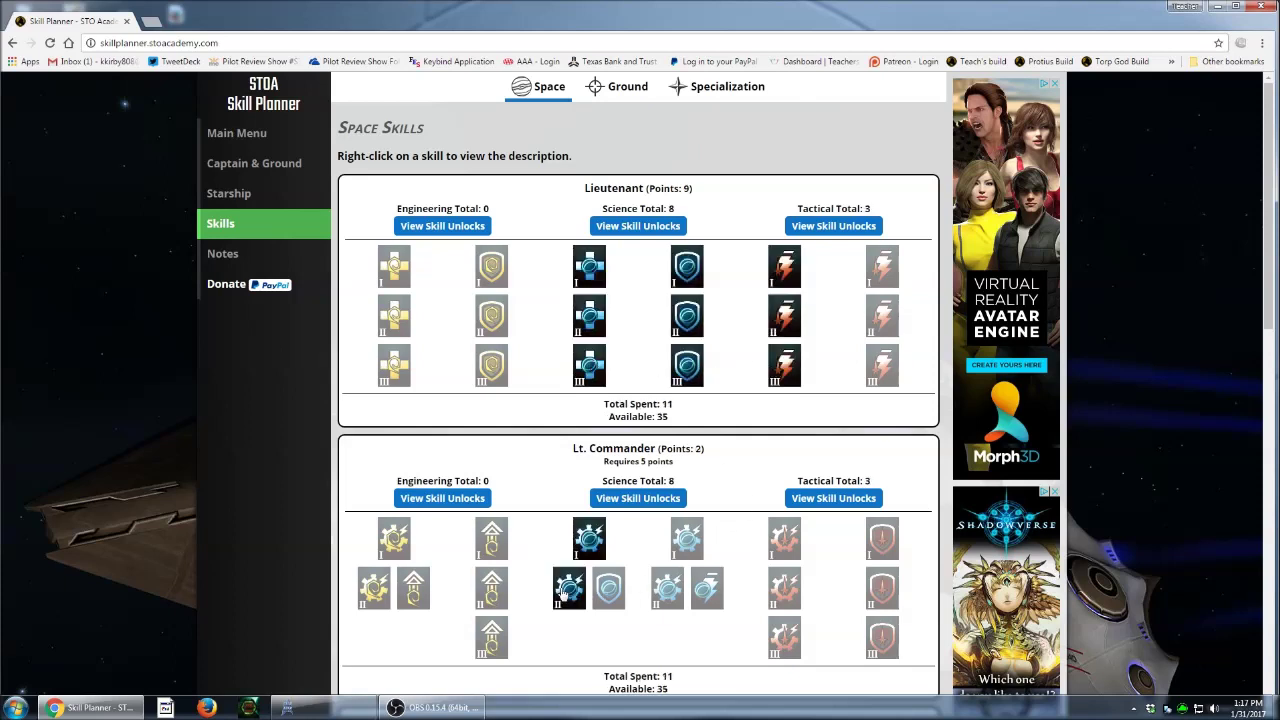
pyautogui.click(675, 594)
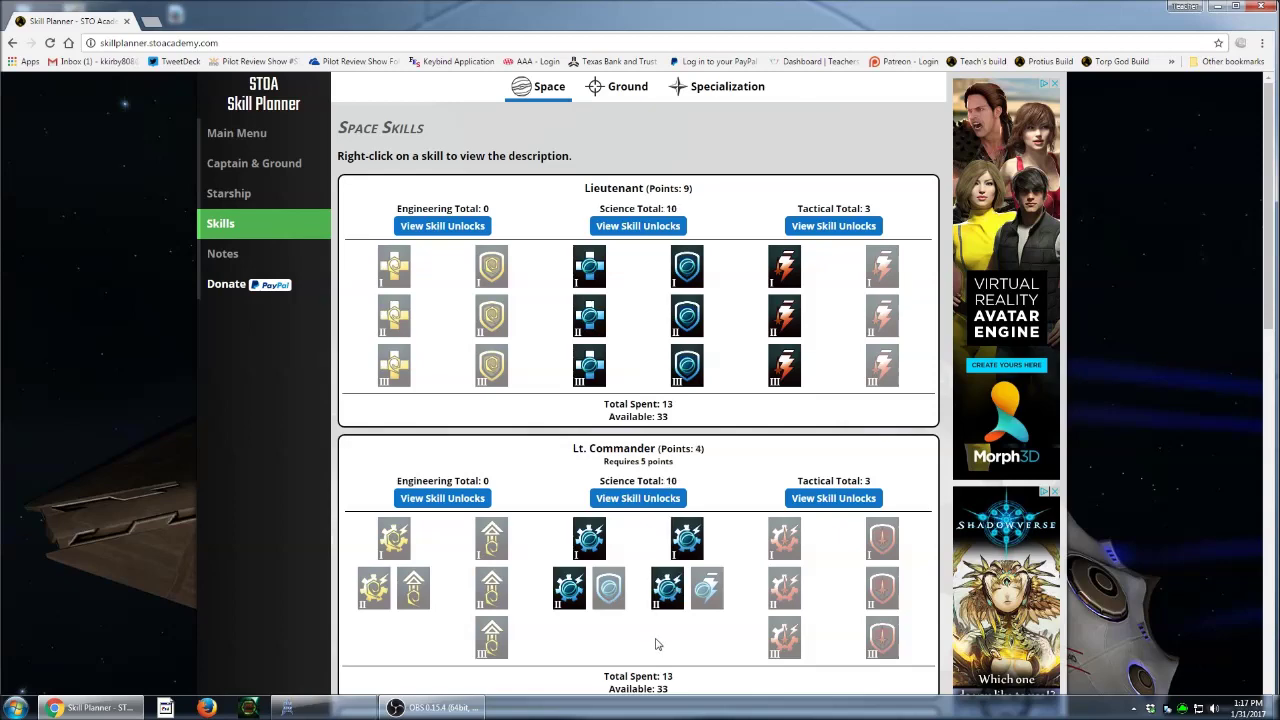
pyautogui.scroll(-4, 657, 645)
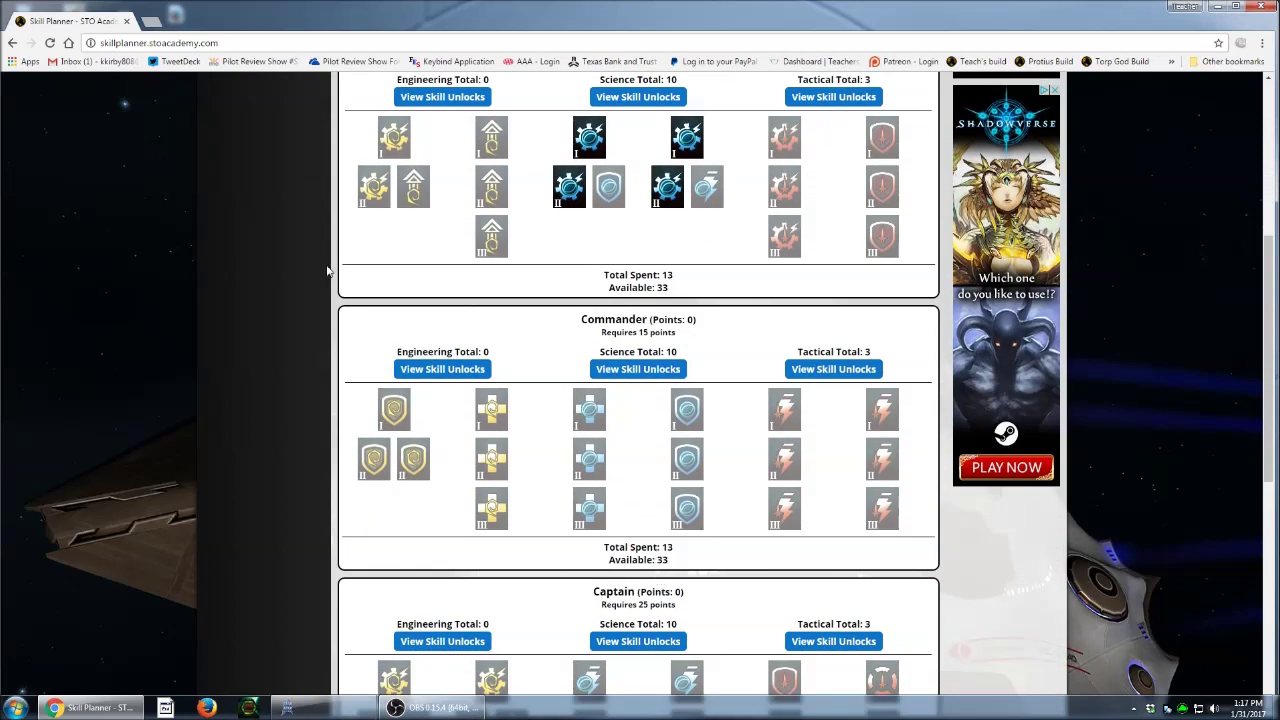
pyautogui.click(372, 190)
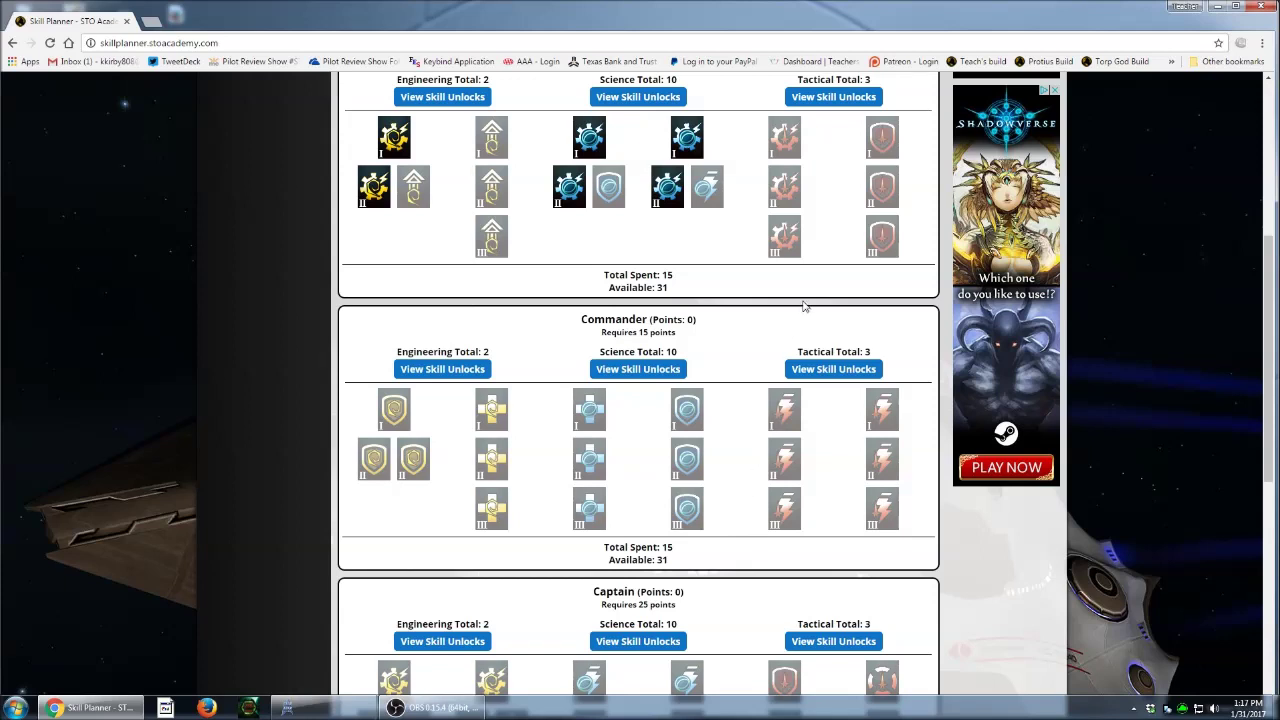
# - In the Commander tier, take both Science skills up to rank III
pyautogui.scroll(-1, 680, 528)
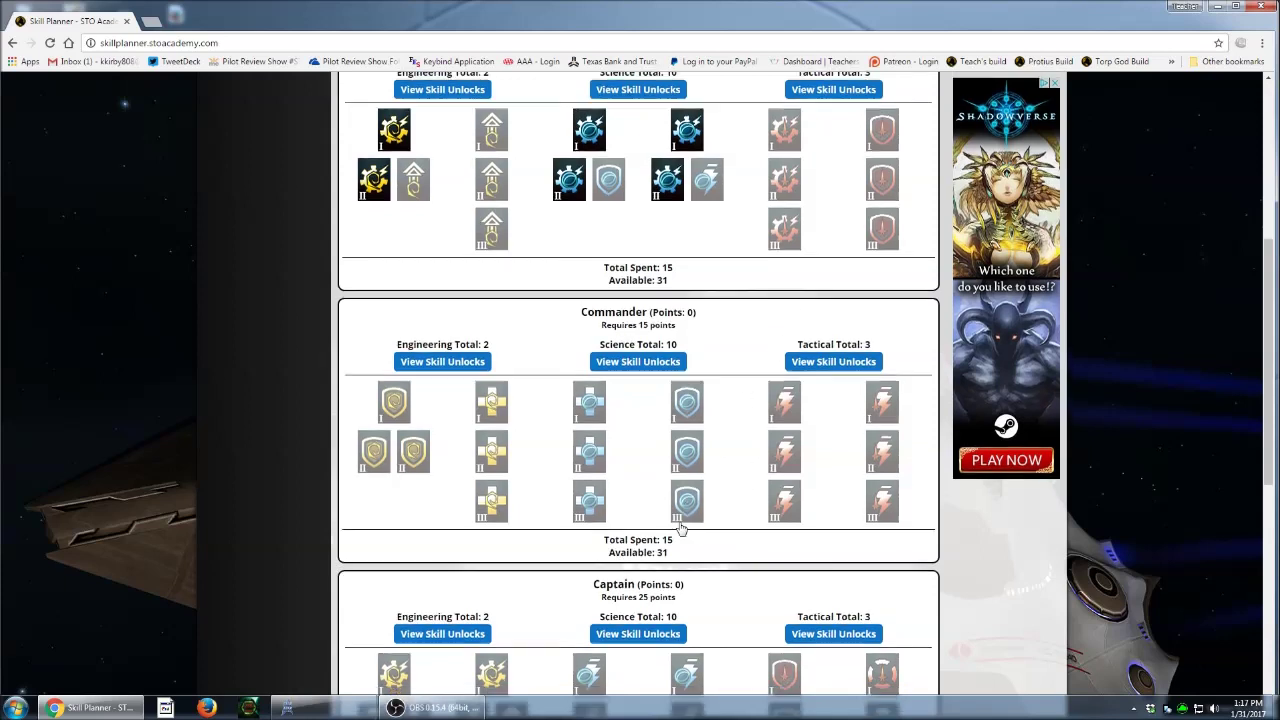
pyautogui.click(592, 458)
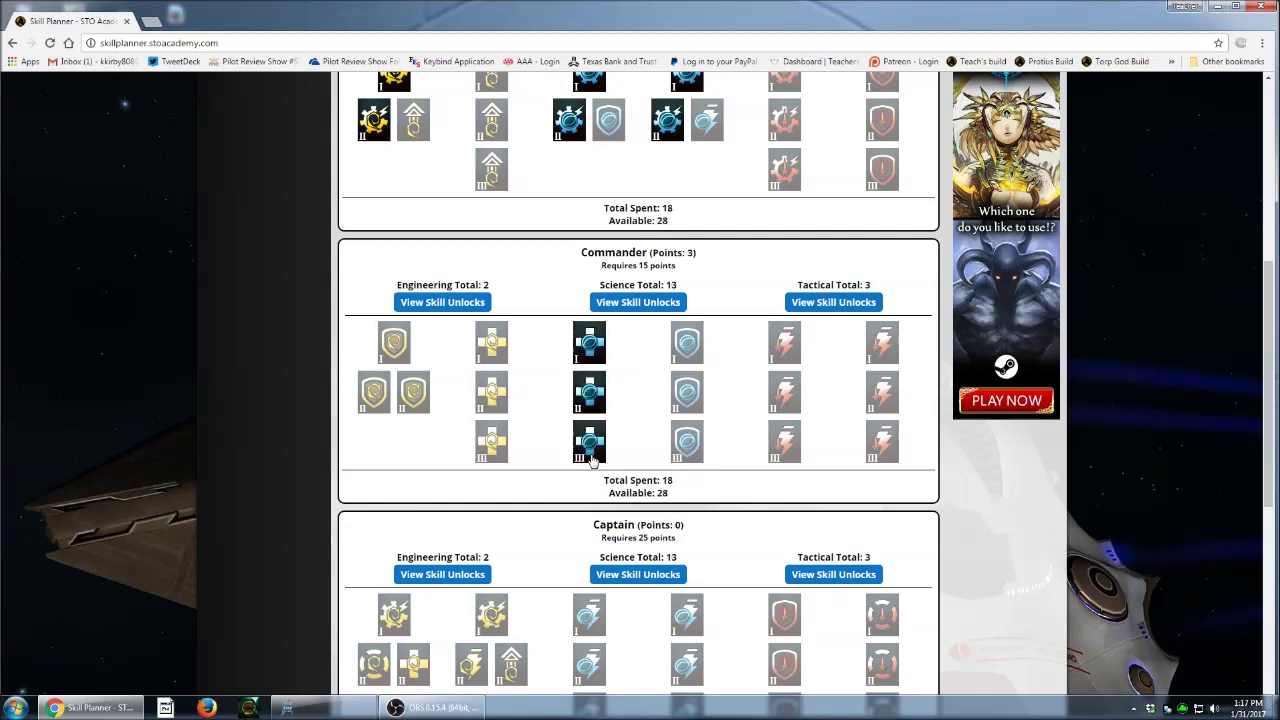
pyautogui.click(686, 450)
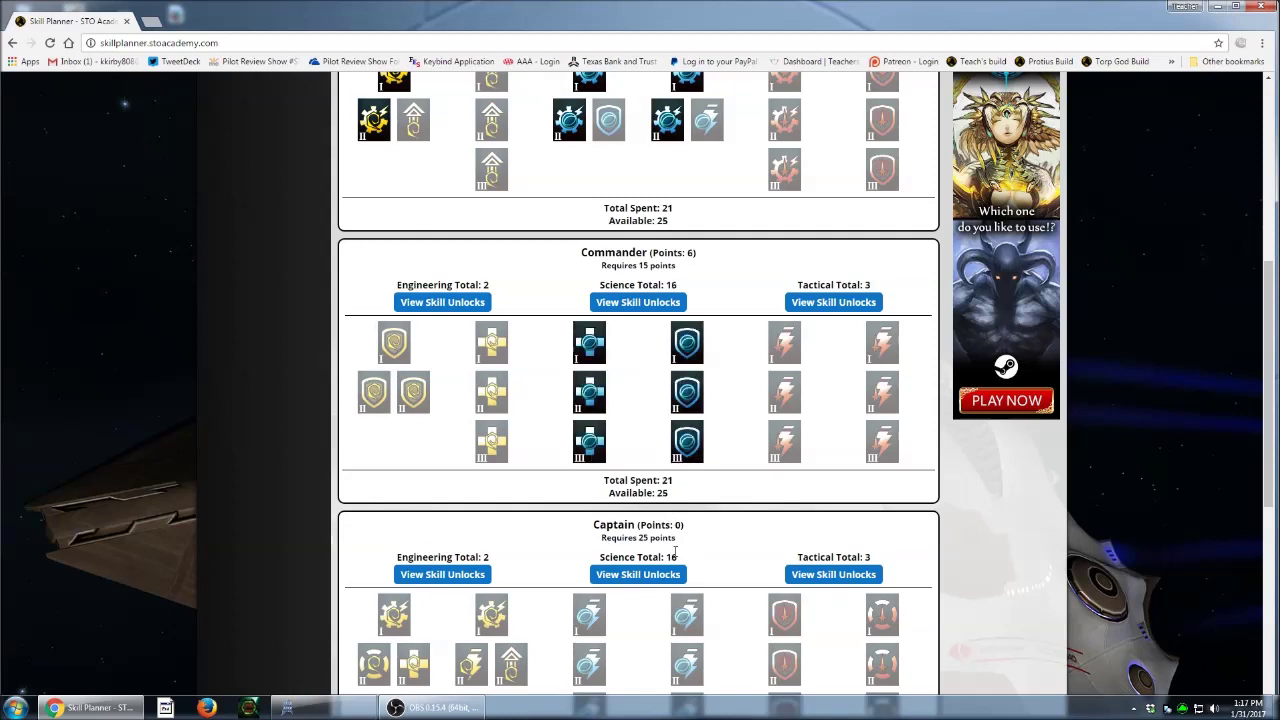
# - In the Captain tier, take both Science skills up to rank III
pyautogui.scroll(-3, 675, 553)
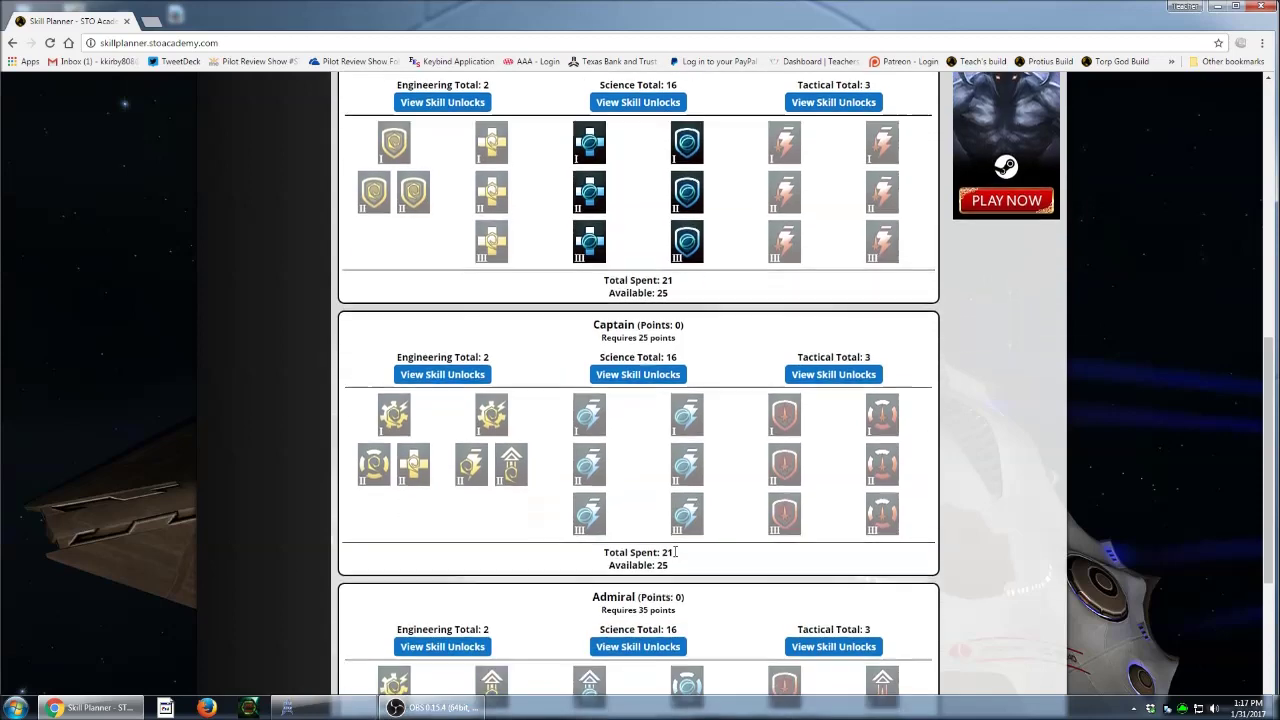
pyautogui.click(584, 526)
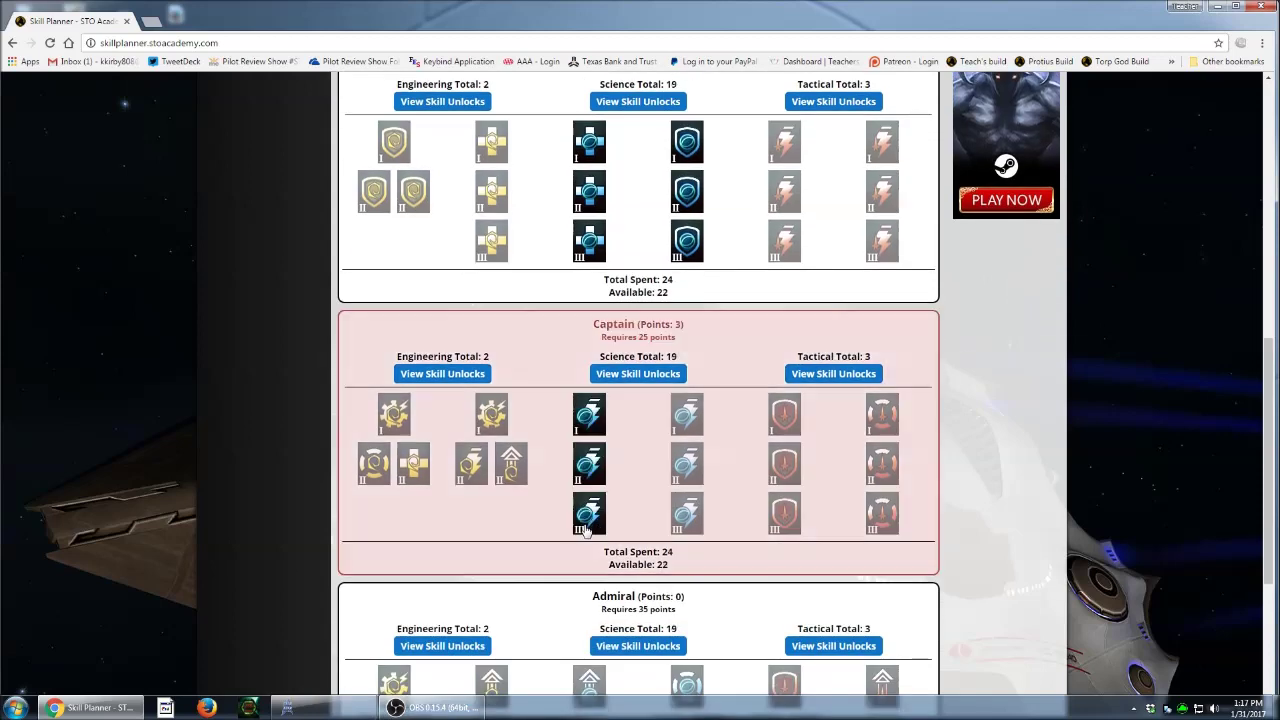
pyautogui.click(688, 528)
# - In the Commander tier, take both Tactical skills up to rank III
pyautogui.scroll(2, 739, 428)
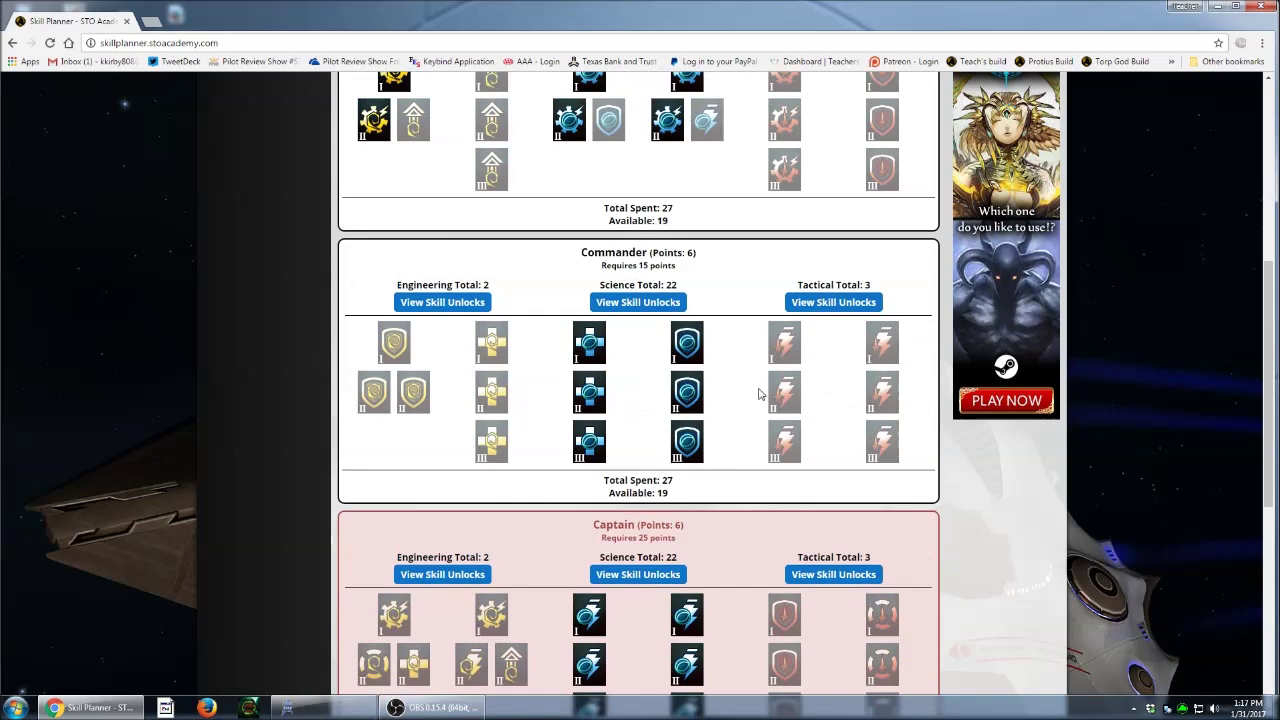
pyautogui.click(778, 460)
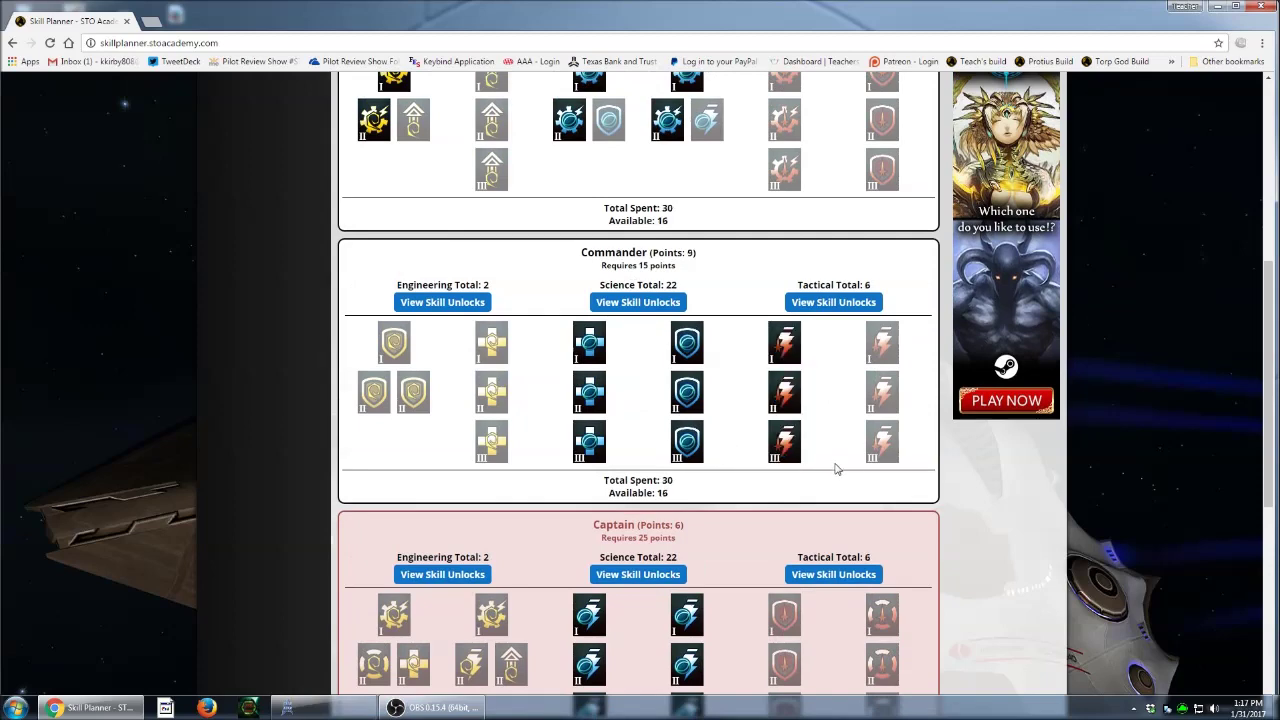
pyautogui.click(881, 459)
# - In the Captain tier, take the first Engineering skill to its rank II cross option and the second to its rank II lightning option
pyautogui.scroll(-2, 616, 628)
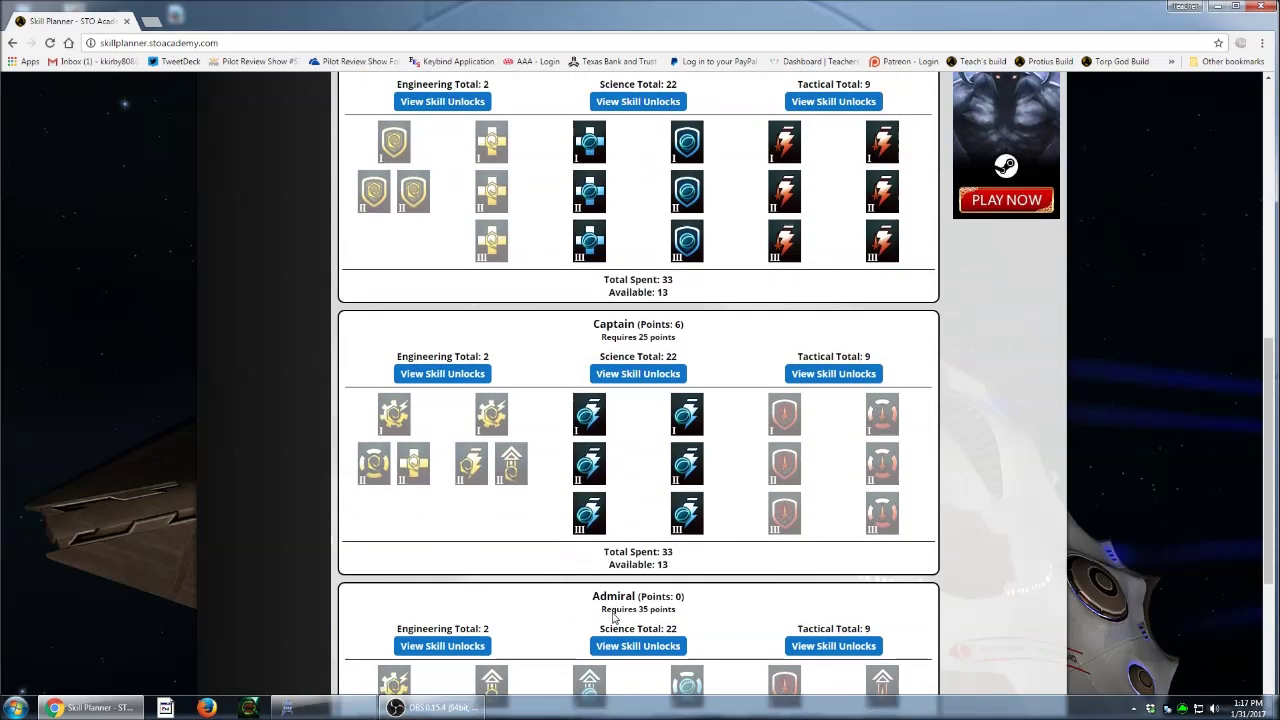
pyautogui.click(418, 485)
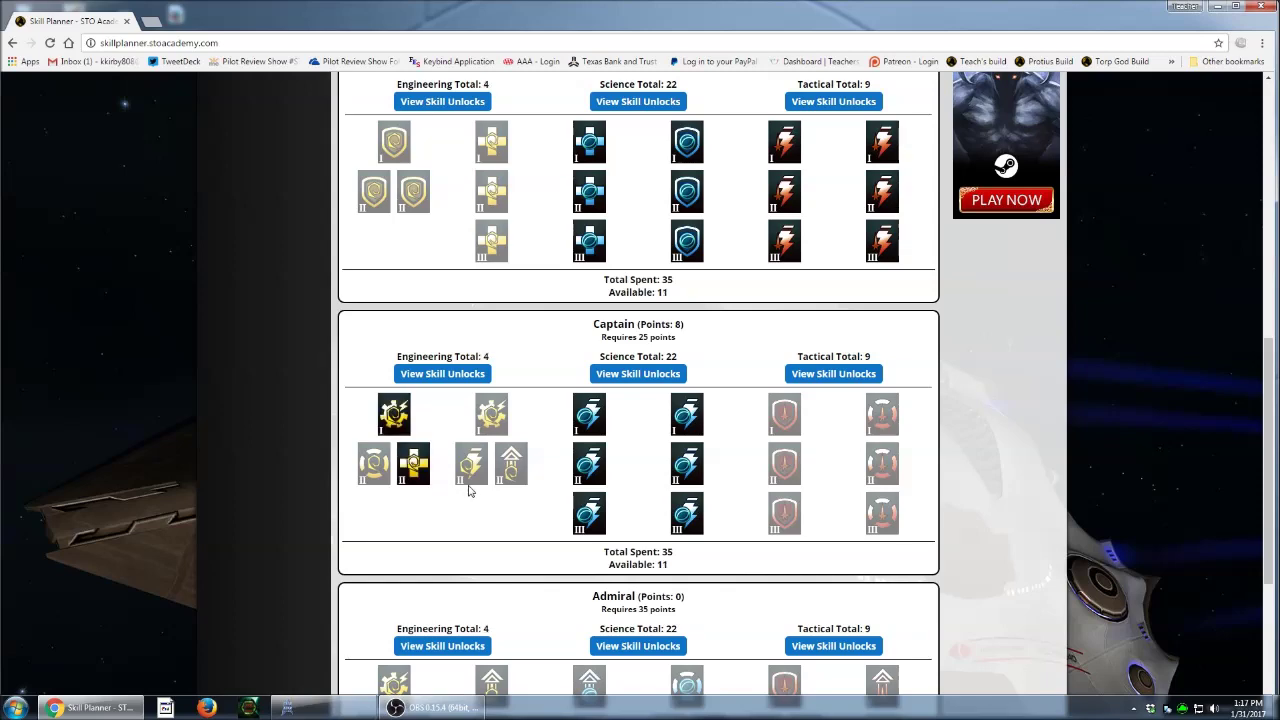
pyautogui.click(474, 485)
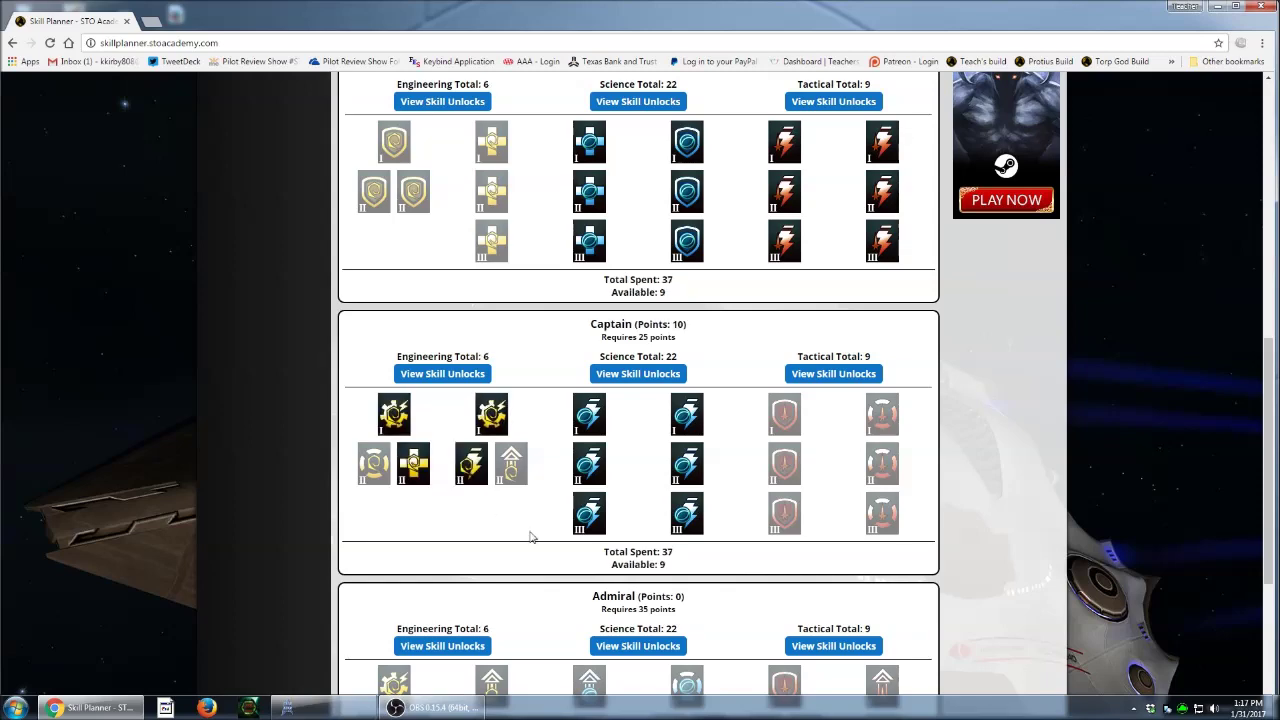
# - In the Captain tier, take the Tactical shield-icon skill up to rank III
pyautogui.scroll(-2, 561, 537)
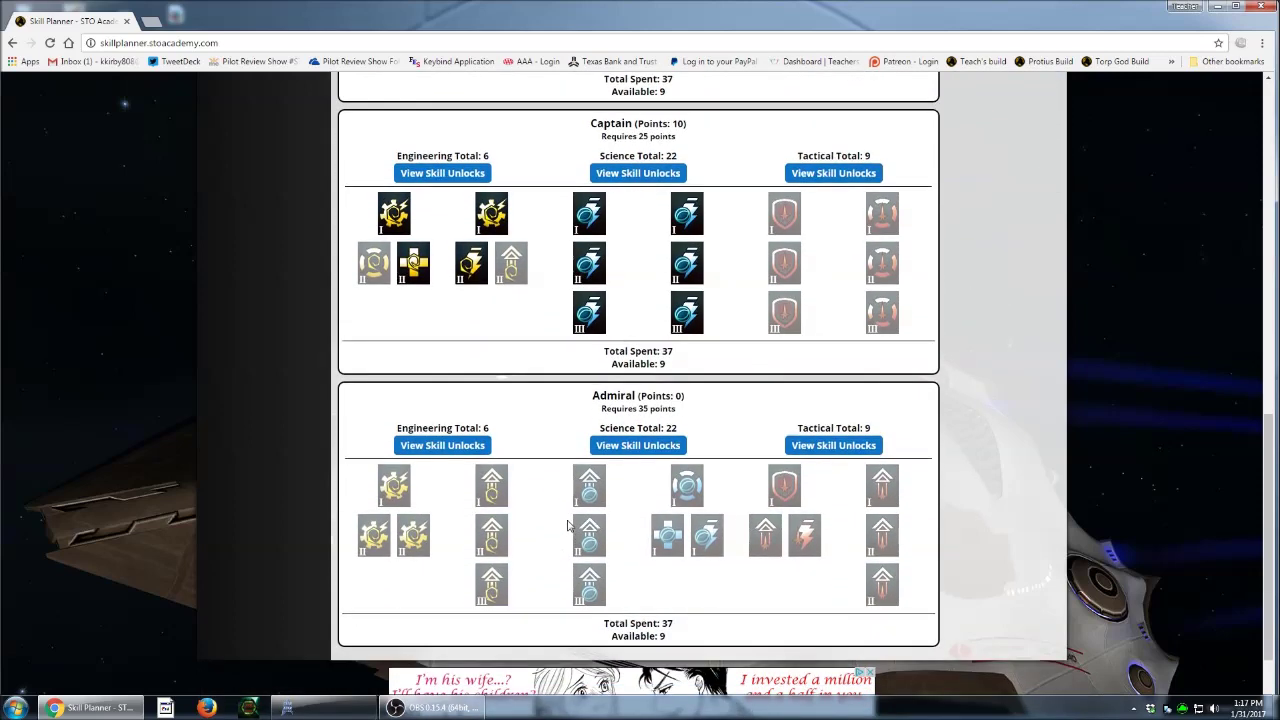
pyautogui.scroll(-2, 570, 521)
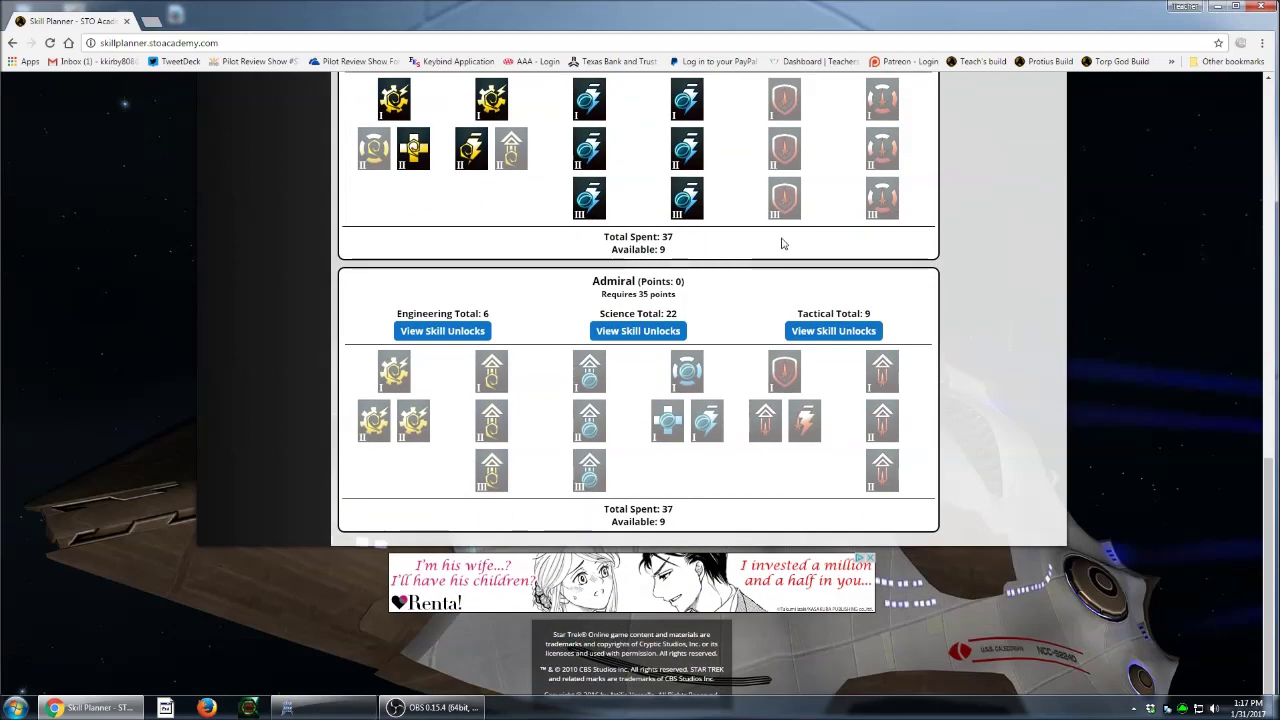
pyautogui.click(789, 213)
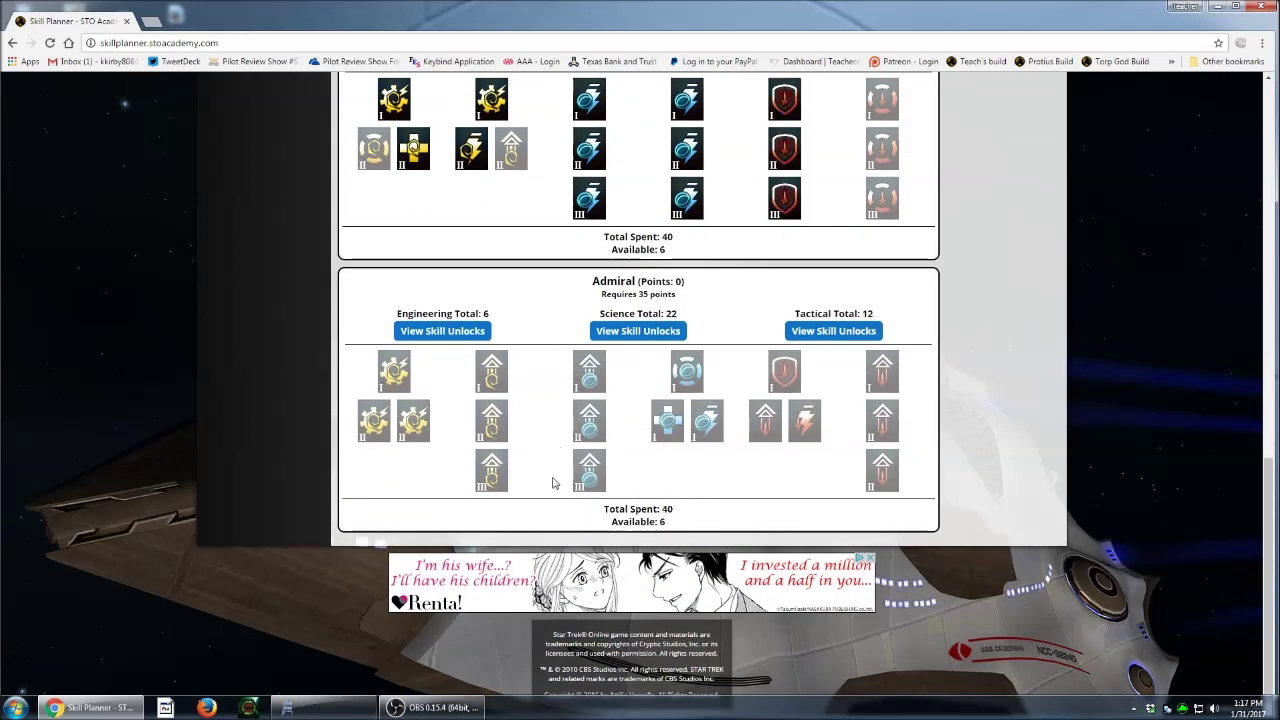
# - In the Admiral tier, take the Engineering gear-icon skill to its second rank II option and the first Science skill to rank III
pyautogui.click(419, 441)
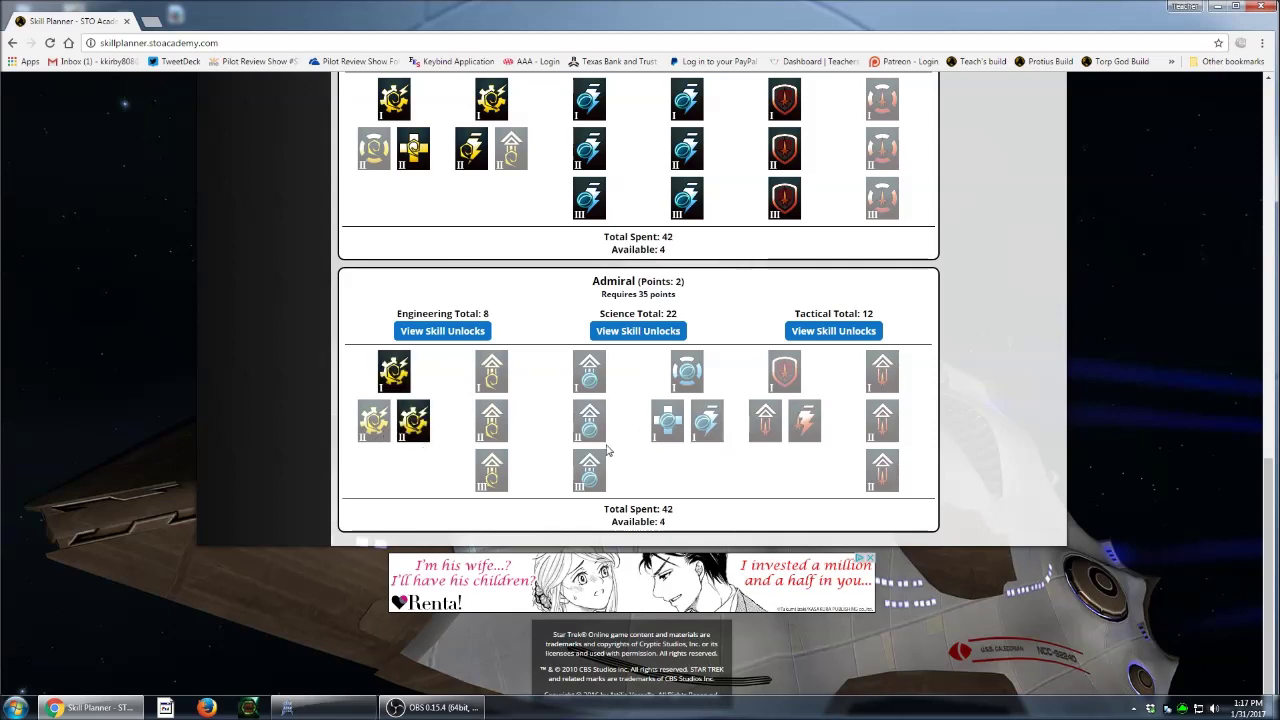
pyautogui.click(590, 487)
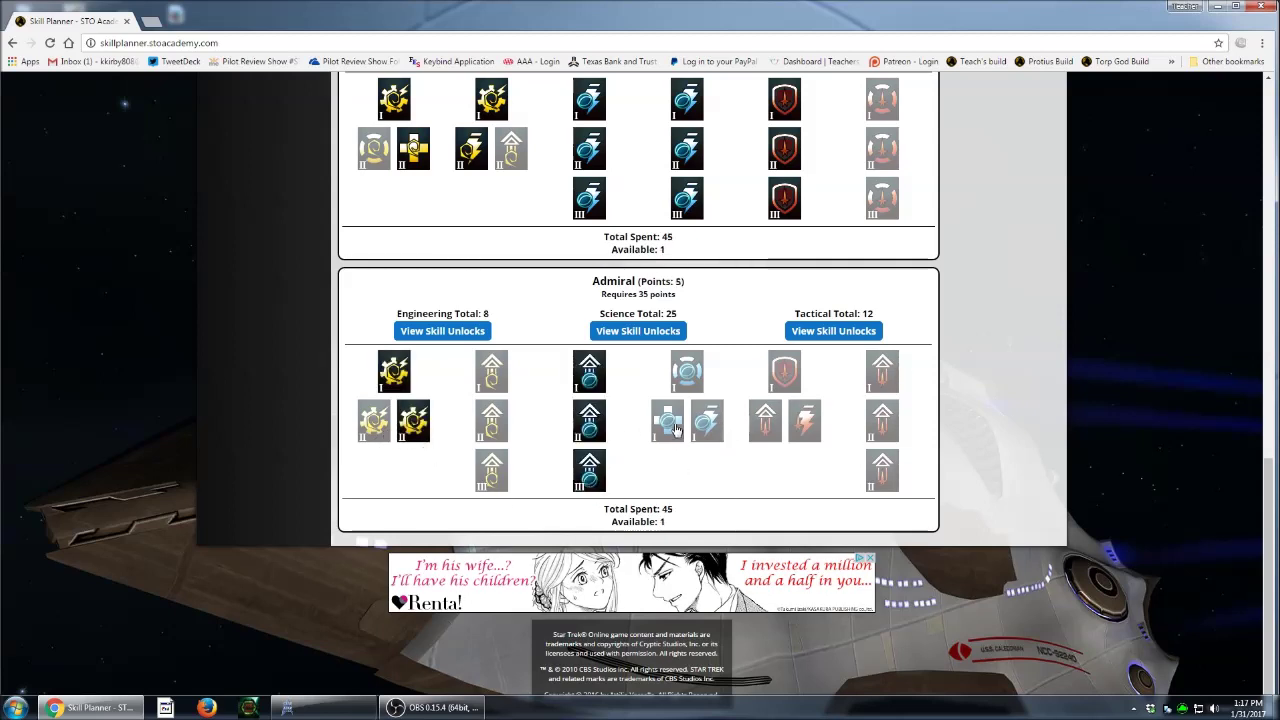
pyautogui.scroll(2, 688, 471)
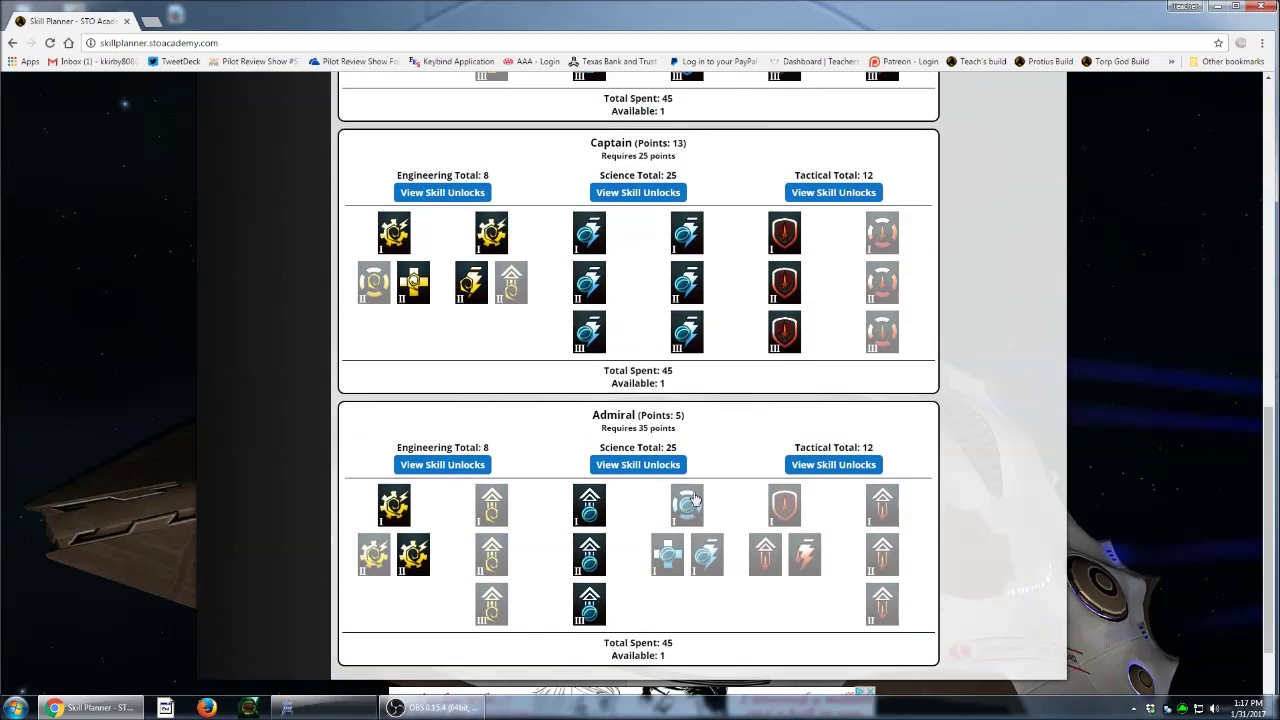
pyautogui.scroll(1, 695, 498)
pyautogui.scroll(1, 695, 498)
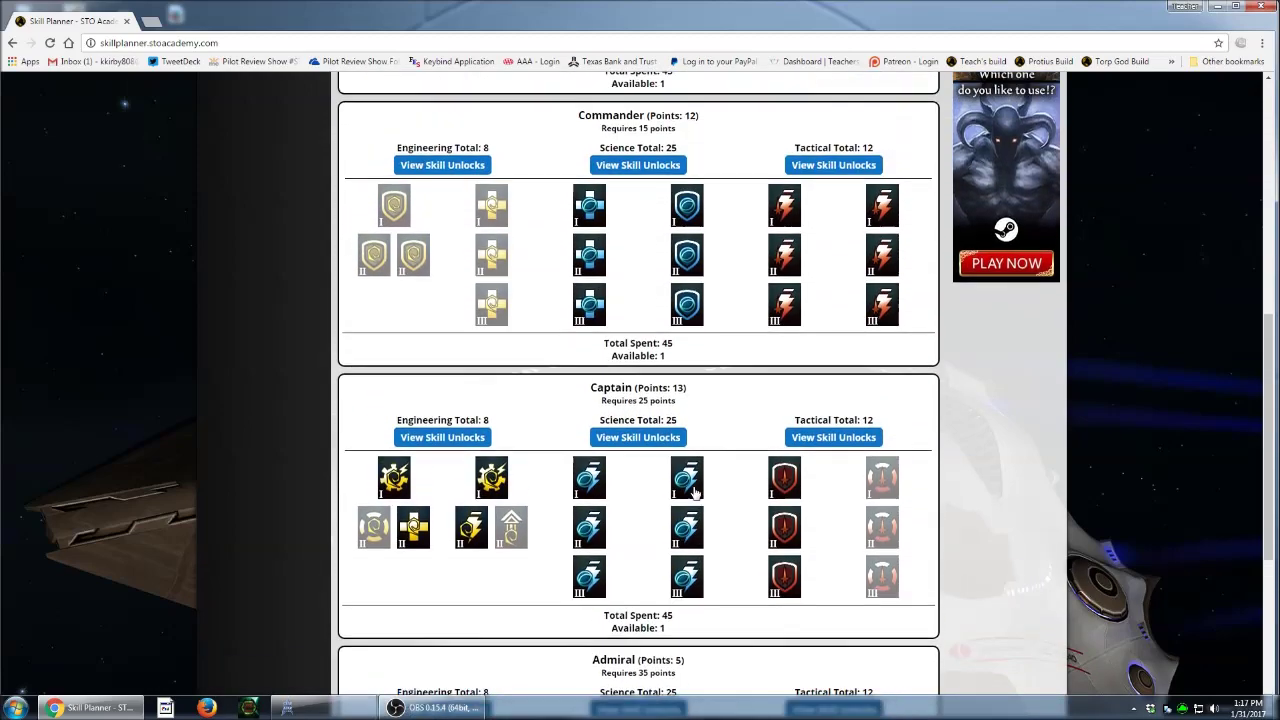
pyautogui.scroll(1, 695, 484)
pyautogui.scroll(2, 695, 482)
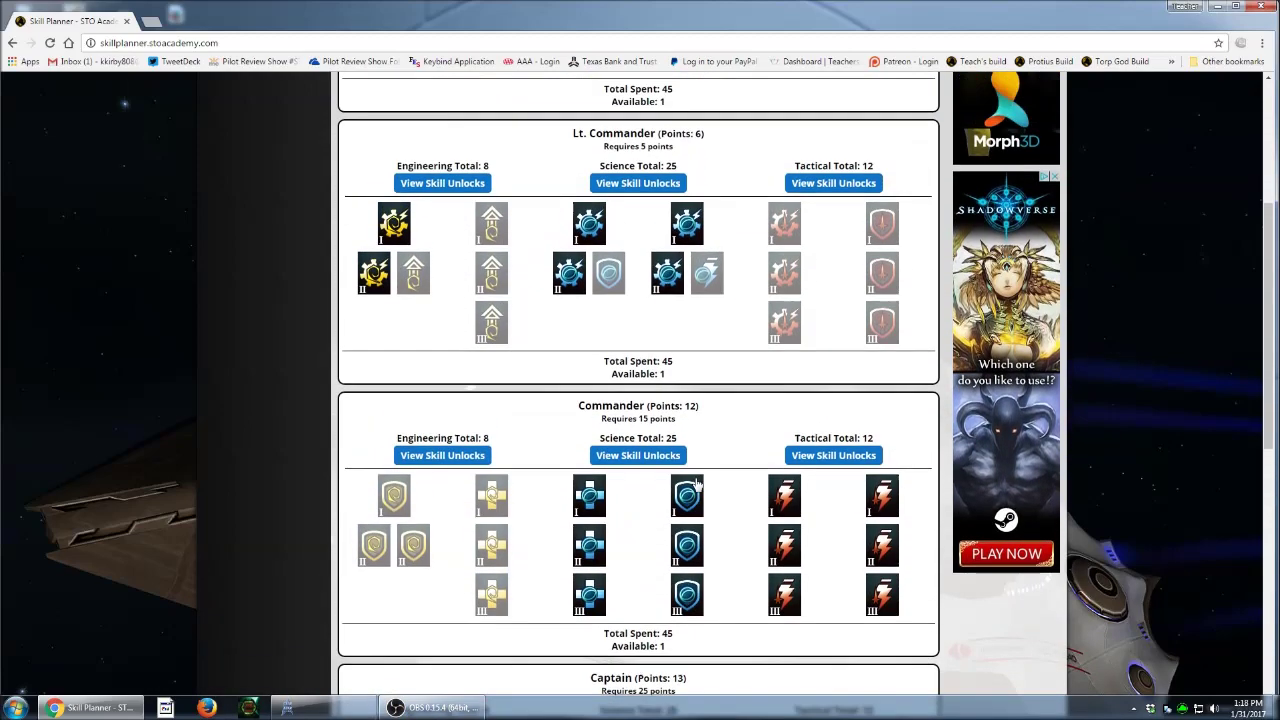
pyautogui.scroll(1, 697, 482)
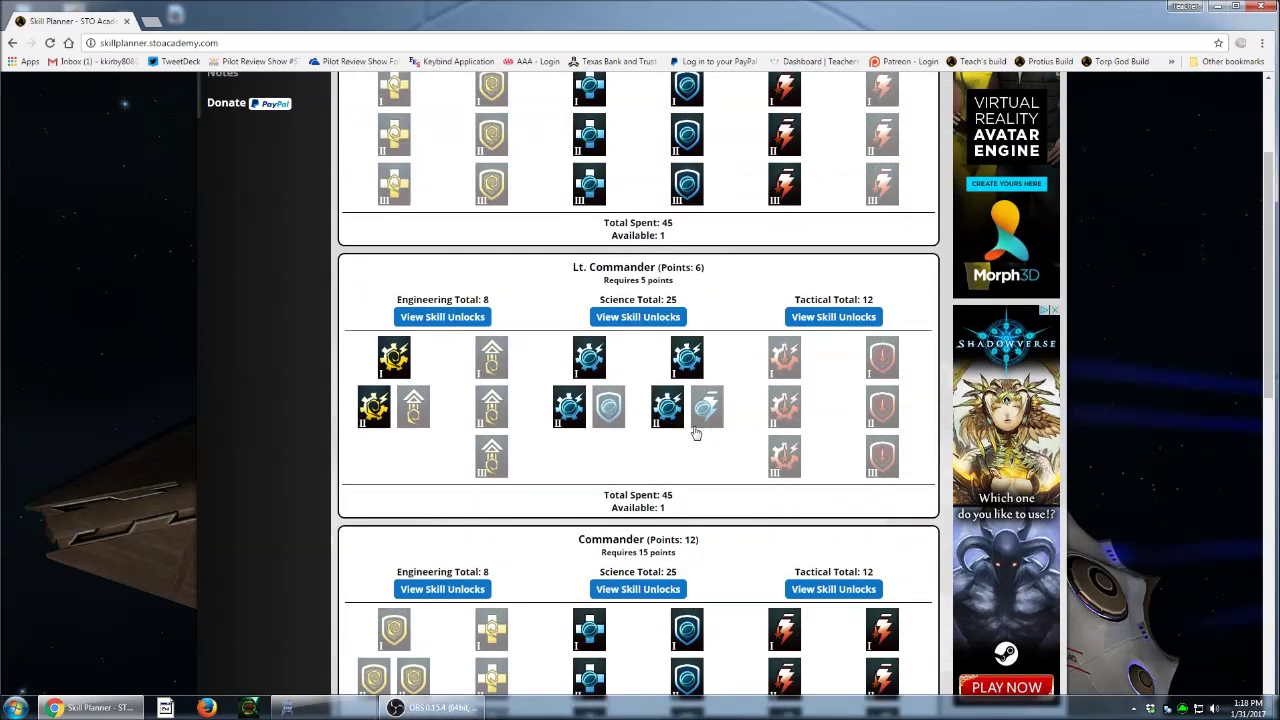
pyautogui.scroll(1, 697, 432)
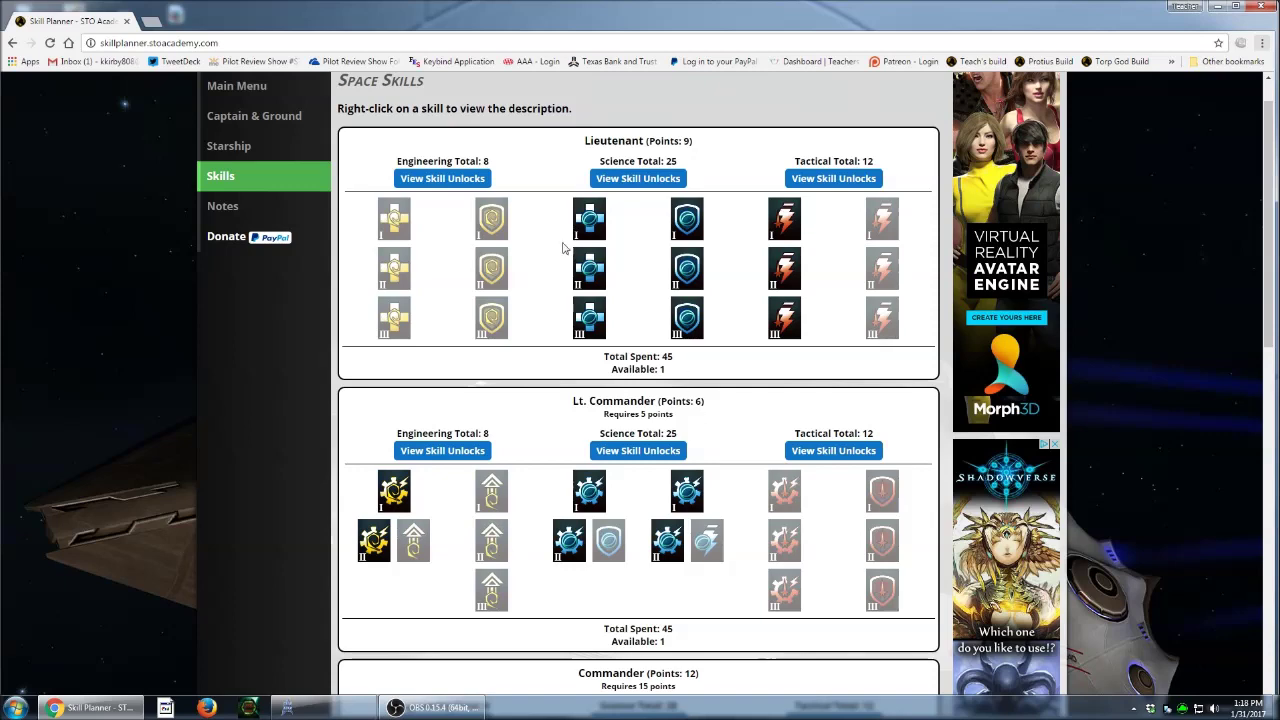
pyautogui.click(484, 224)
pyautogui.scroll(-1, 670, 530)
pyautogui.scroll(-1, 670, 530)
pyautogui.scroll(2, 670, 530)
pyautogui.click(490, 222)
# - Spend the last point on the rank II Science shield-icon skill in the Lt. Commander tier and review all tiers
pyautogui.click(607, 543)
pyautogui.scroll(-4, 715, 595)
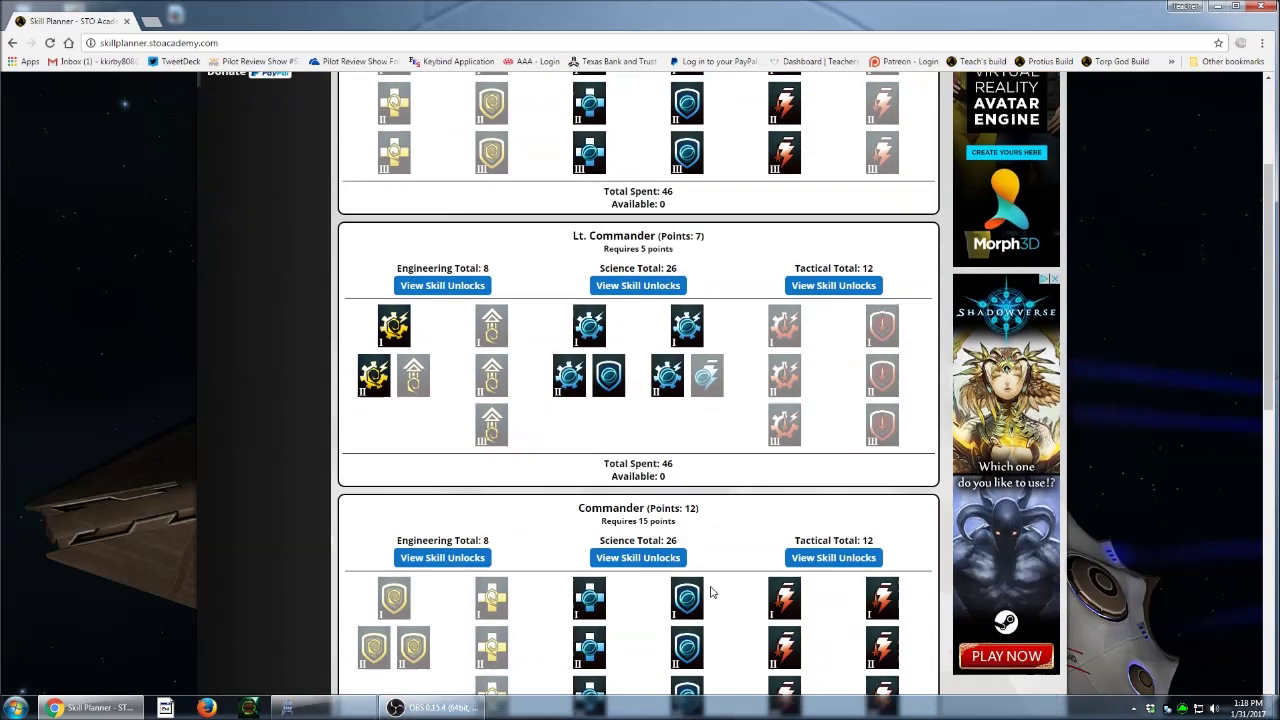
pyautogui.scroll(-5, 718, 574)
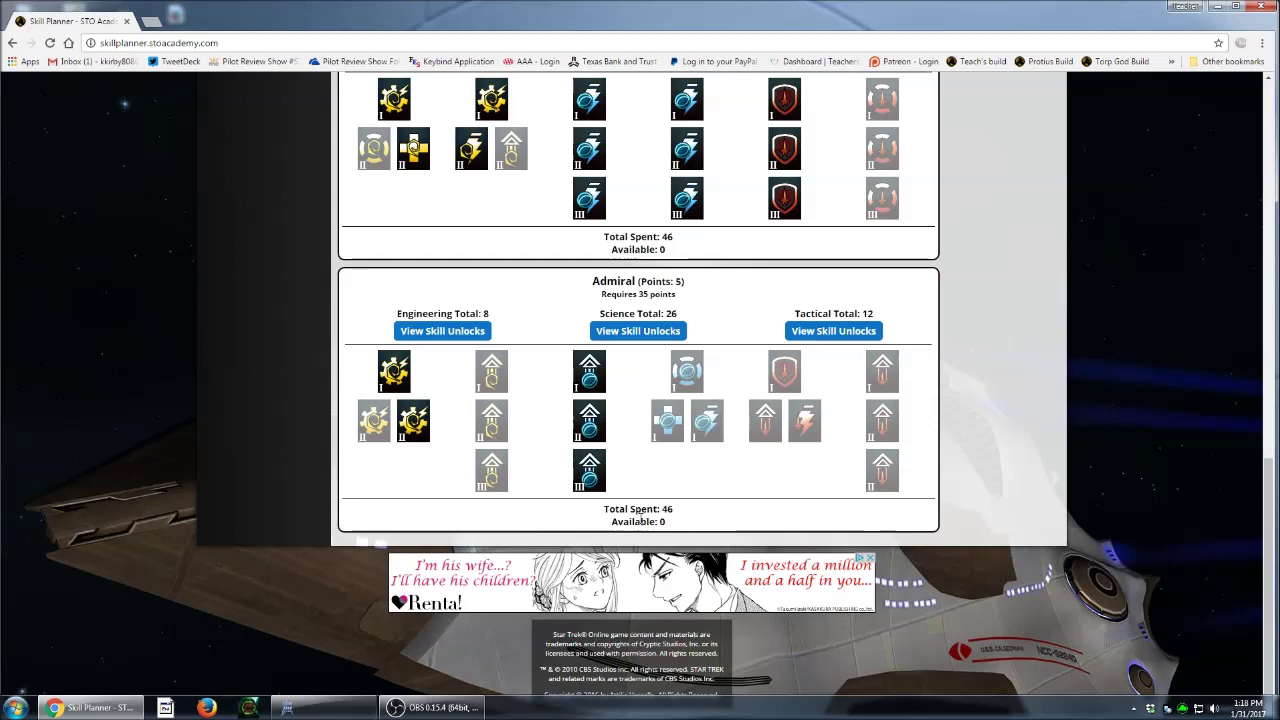
pyautogui.scroll(6, 637, 516)
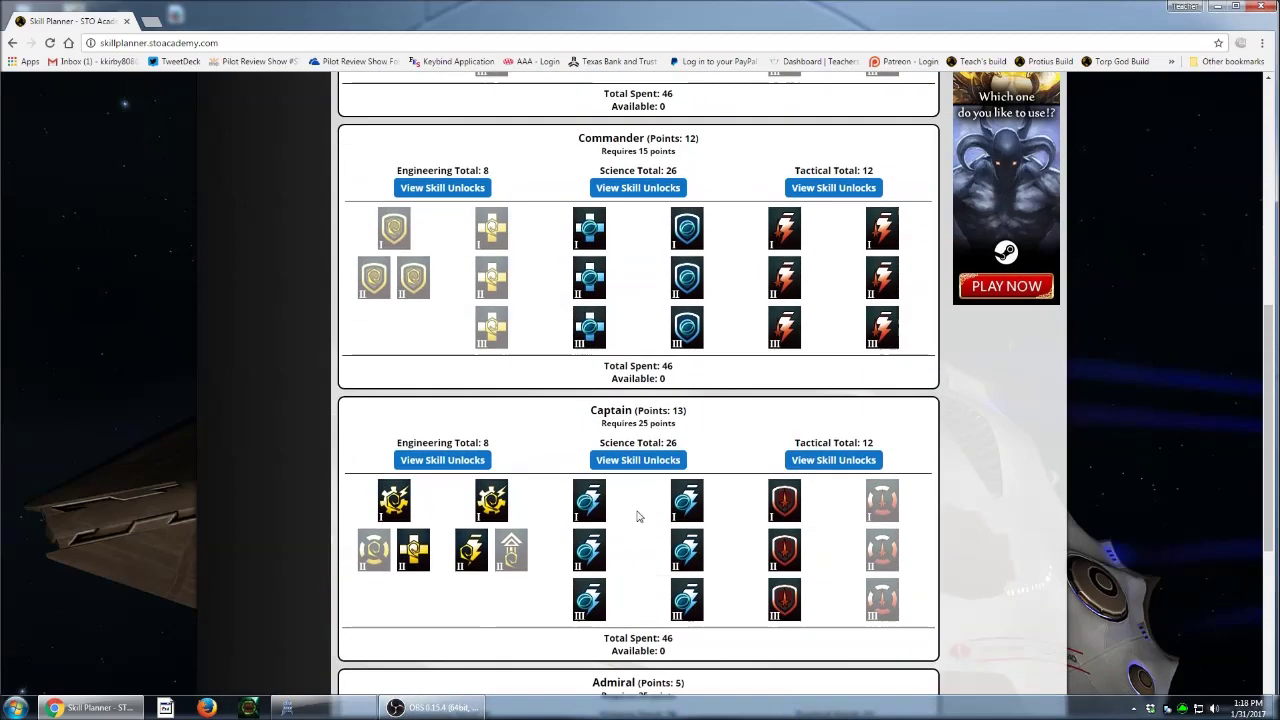
pyautogui.scroll(4, 640, 516)
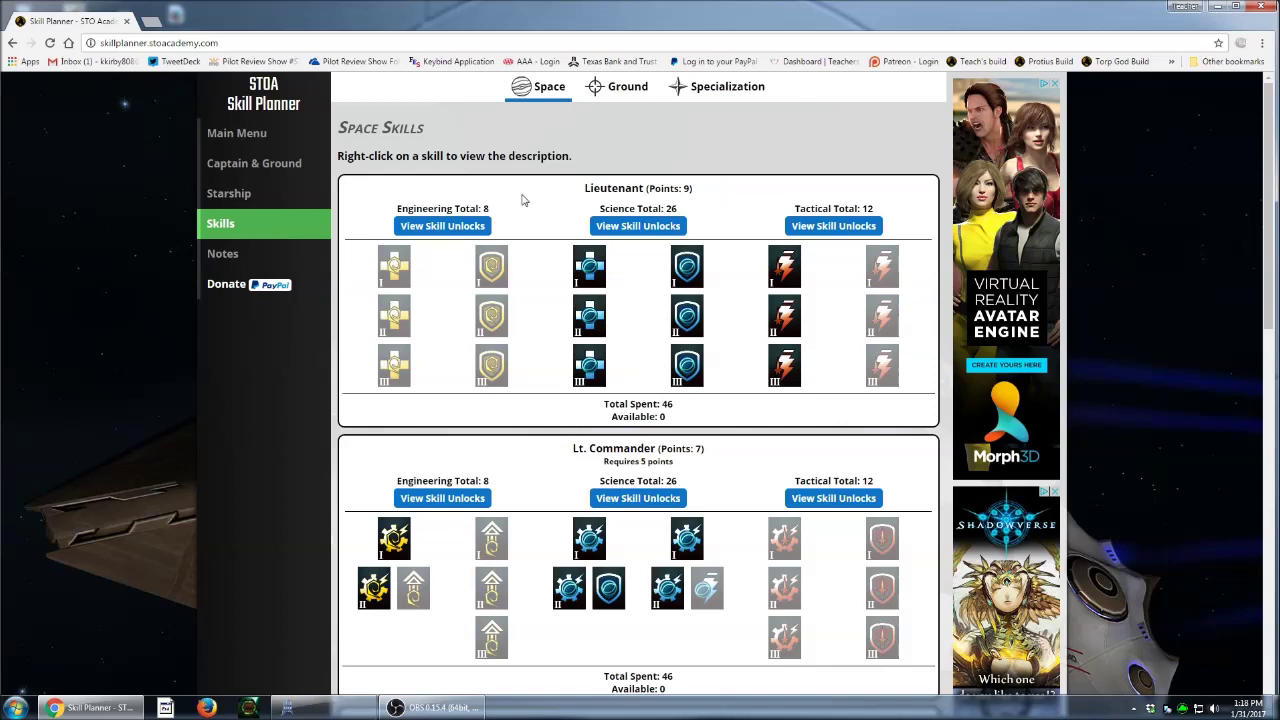
# - Select Battery Expertise in the Engineering skill unlocks and close the list
pyautogui.click(438, 226)
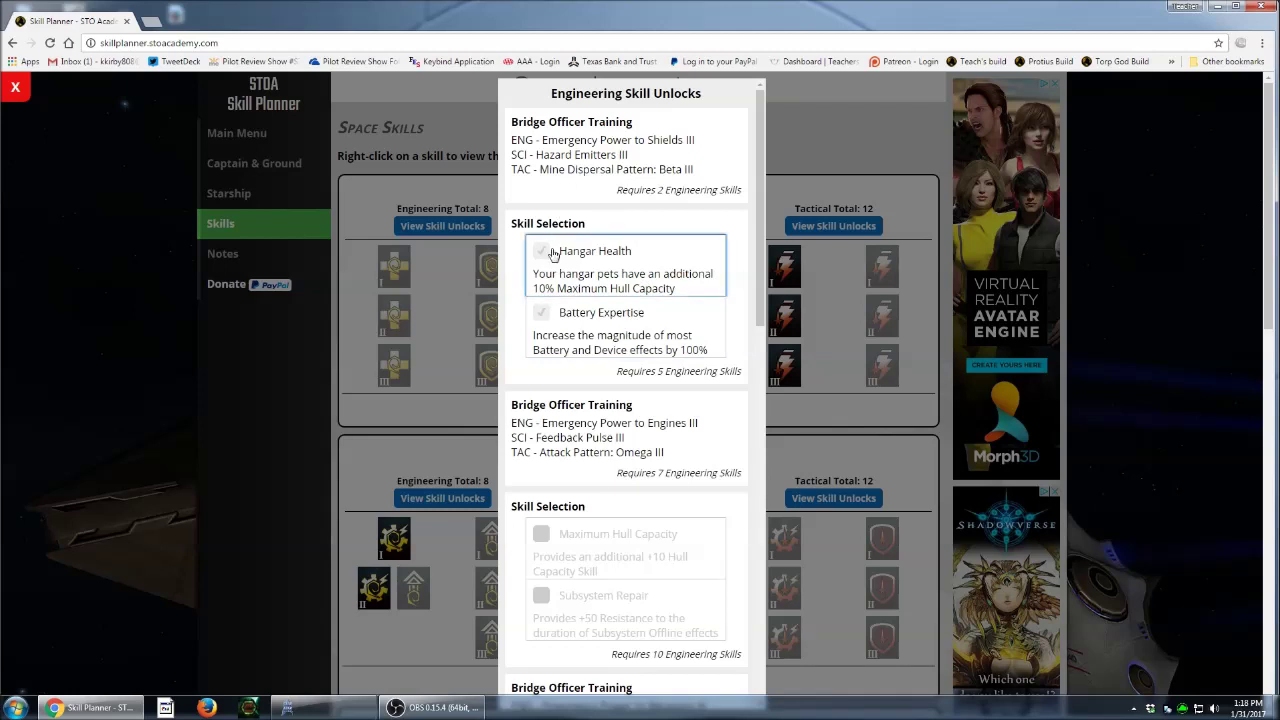
pyautogui.click(542, 315)
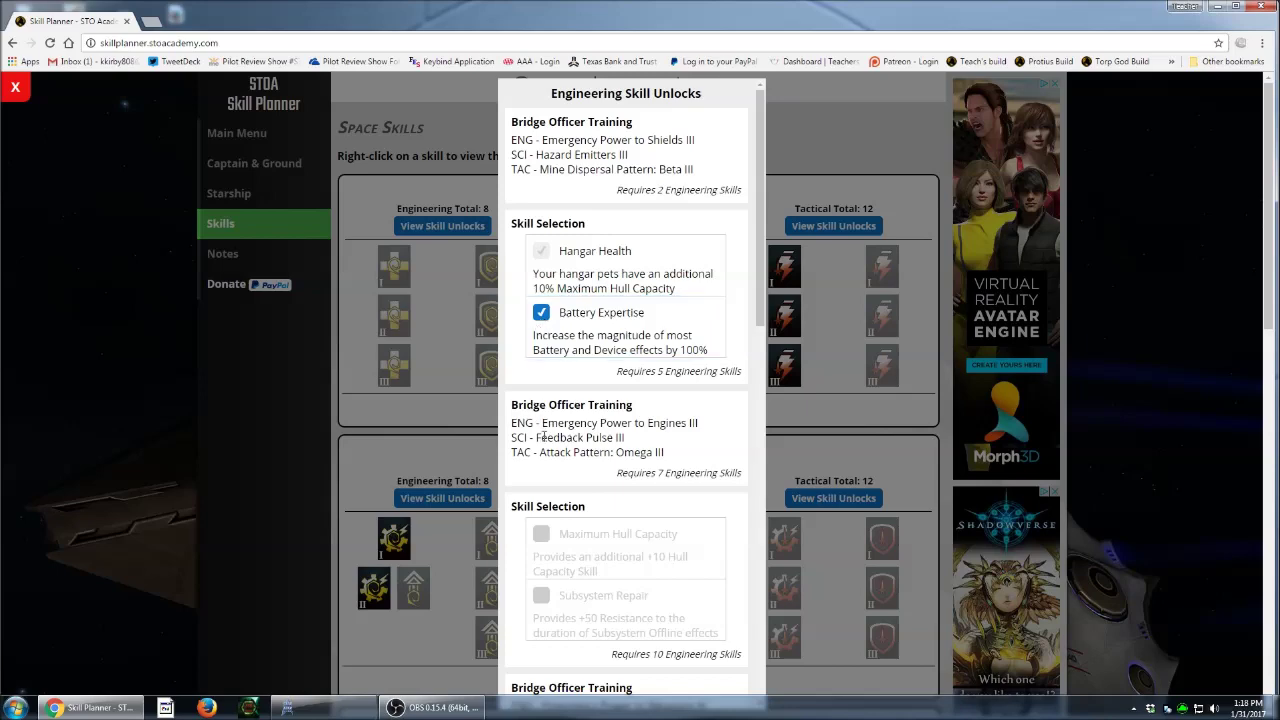
pyautogui.scroll(-2, 540, 437)
pyautogui.scroll(2, 545, 442)
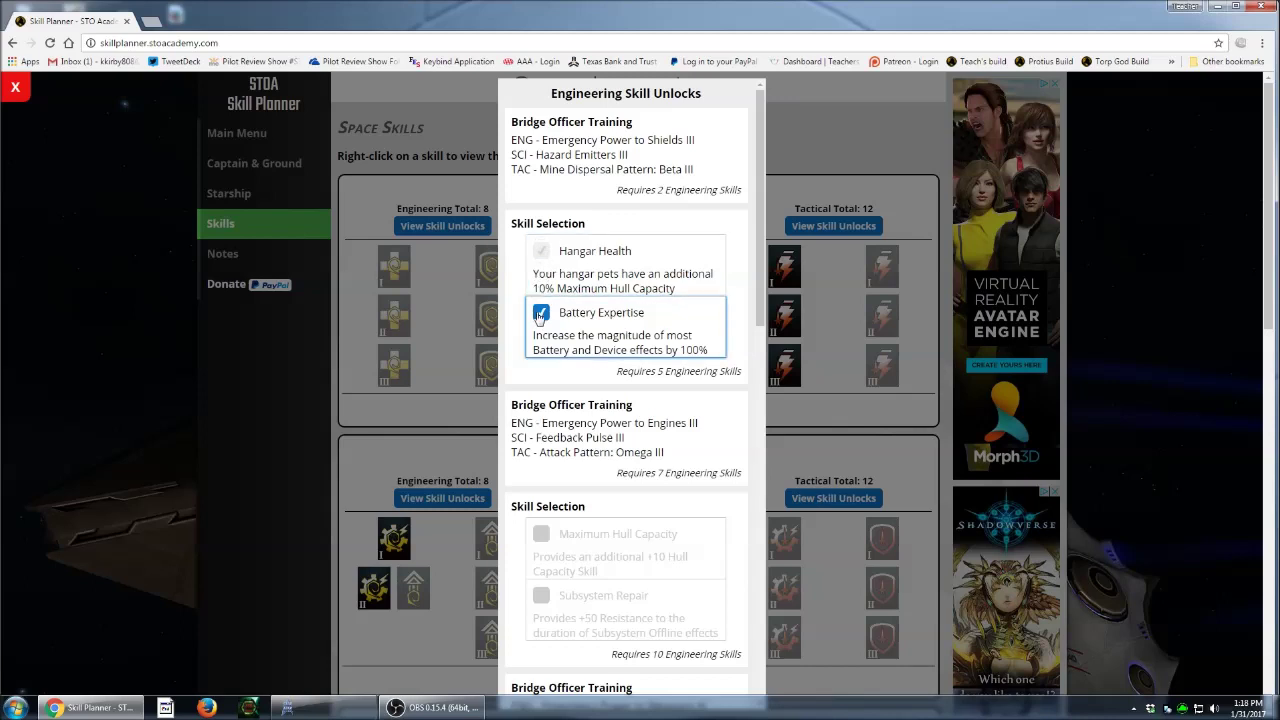
pyautogui.click(441, 403)
# - In the Science skill unlocks, select Transwarp Cooldown Reductions and one option in the selection that requires 10 Science skills
pyautogui.click(636, 226)
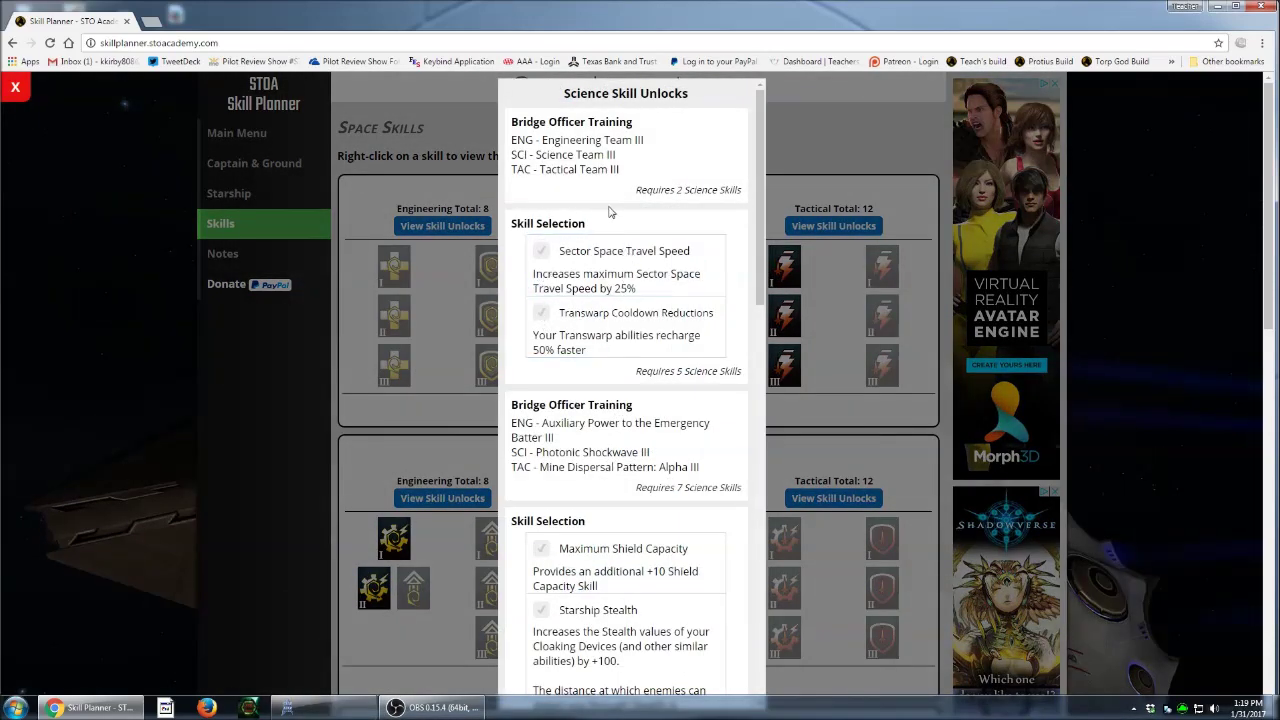
pyautogui.click(541, 334)
pyautogui.scroll(-2, 562, 447)
pyautogui.scroll(-2, 562, 447)
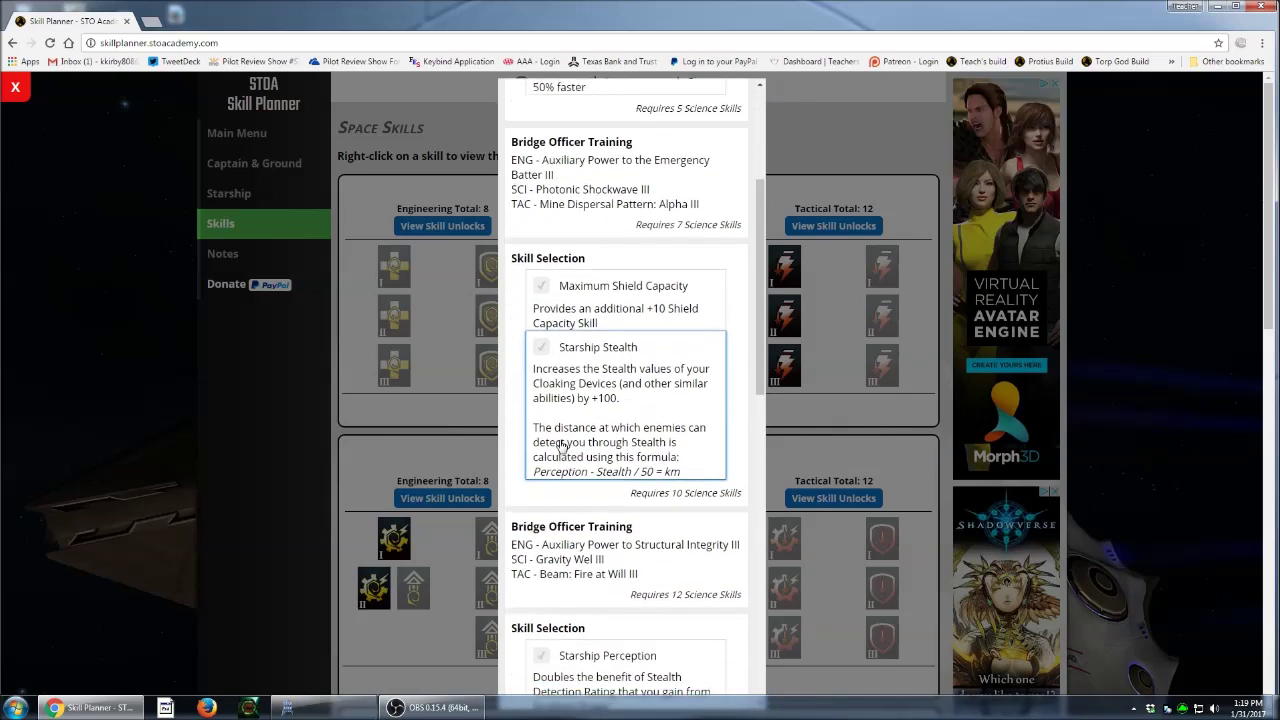
pyautogui.click(541, 214)
# - Select the Control Resistance and Subsystem Energy Drain Resistance unlocks for Science
pyautogui.scroll(-2, 556, 424)
pyautogui.scroll(-2, 556, 424)
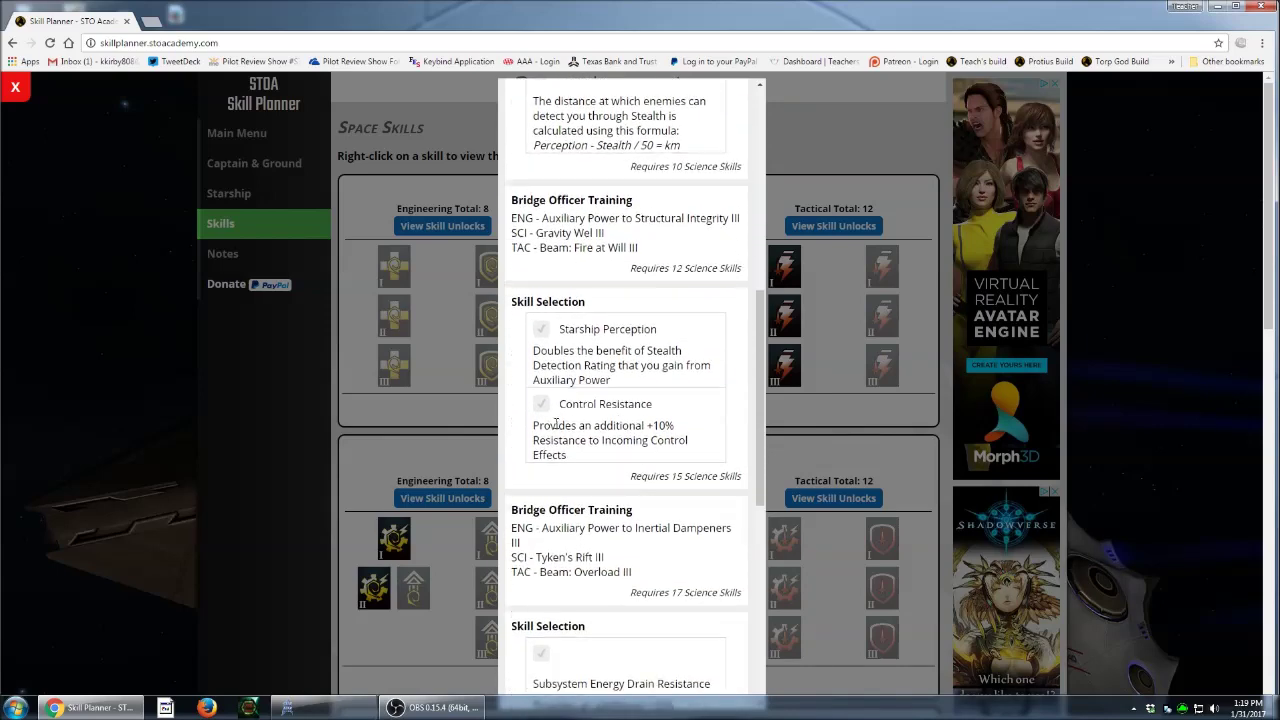
pyautogui.click(541, 396)
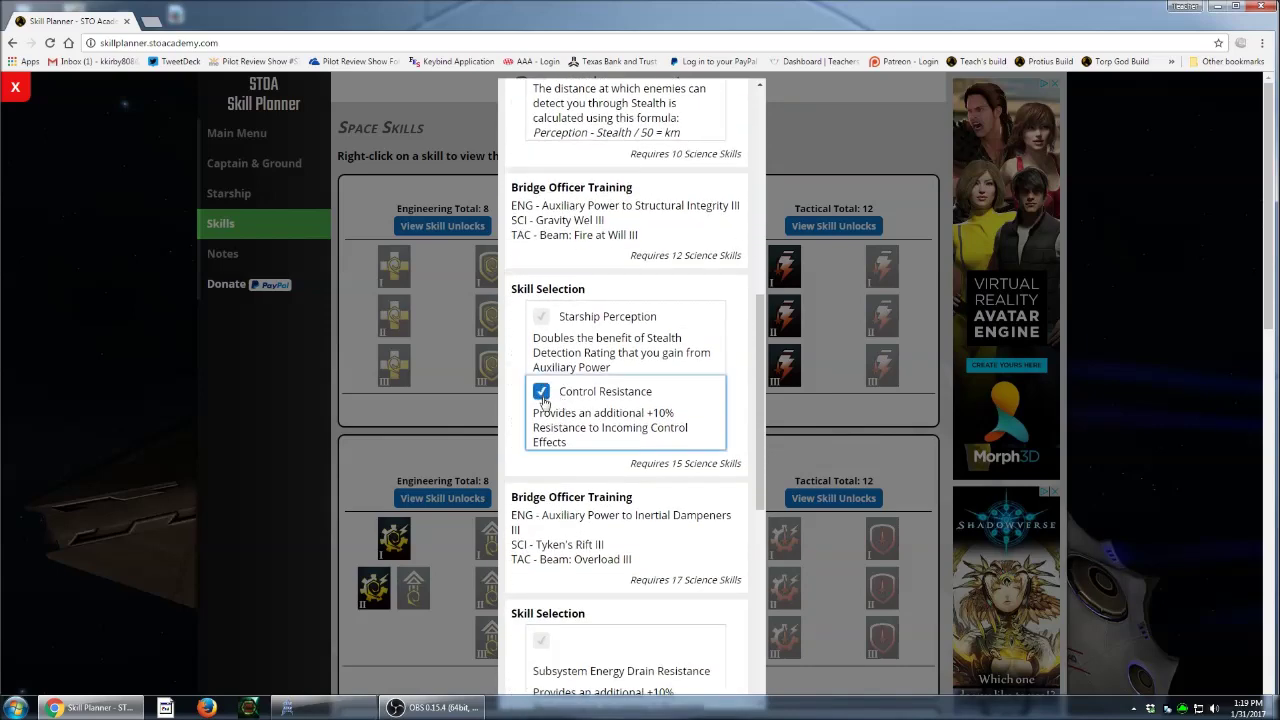
pyautogui.scroll(-5, 545, 403)
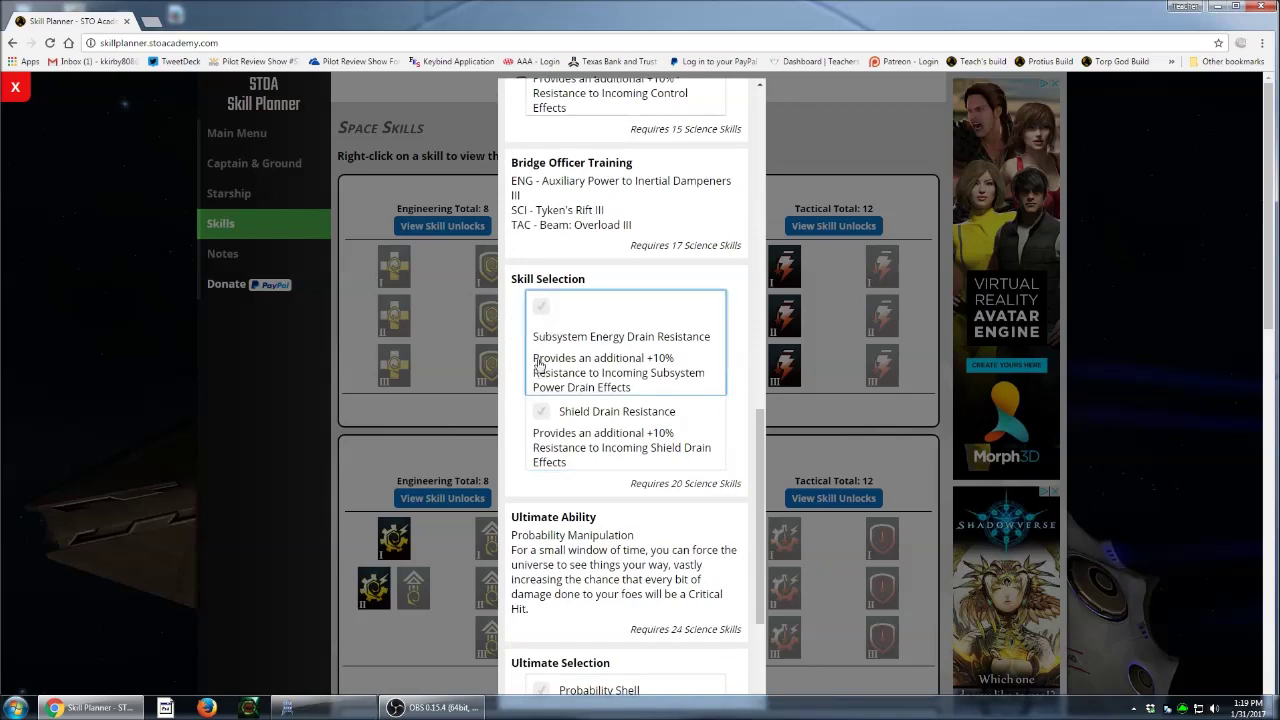
pyautogui.click(540, 306)
# - Choose Probability Window and Probability Penetration as the Science ultimate selections and close the unlocks
pyautogui.scroll(-1, 561, 427)
pyautogui.scroll(-6, 561, 427)
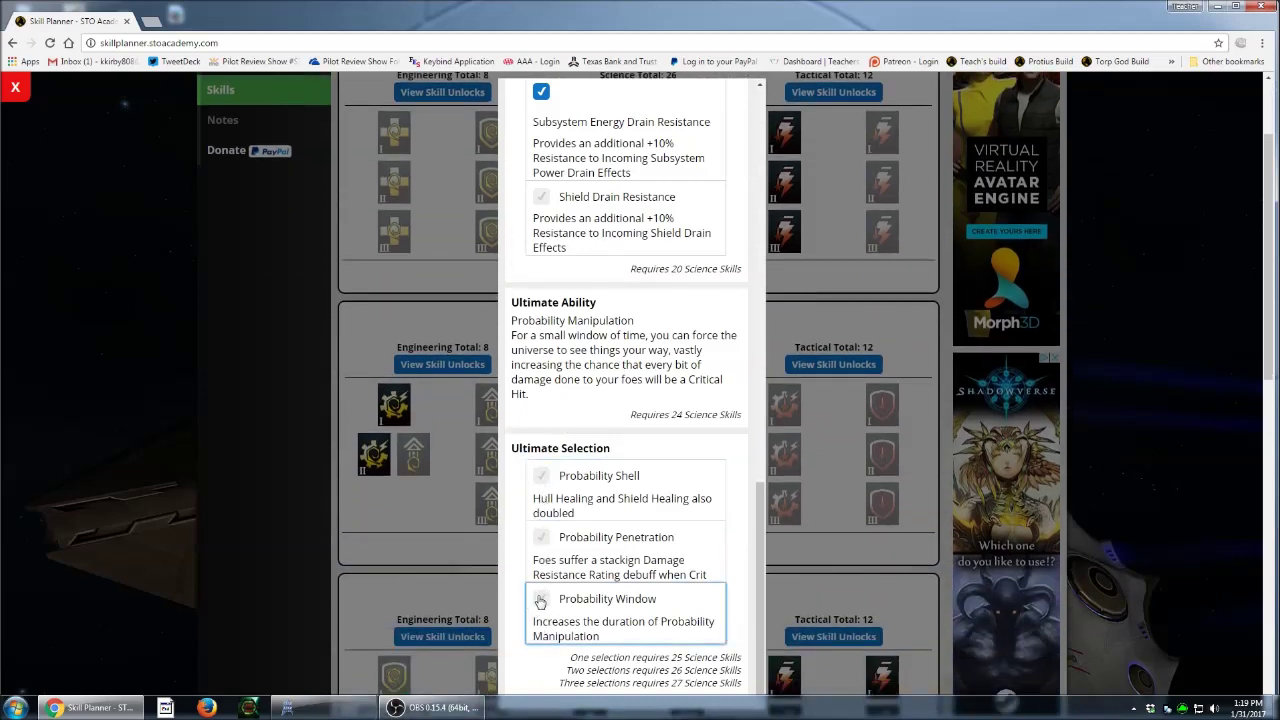
pyautogui.click(540, 600)
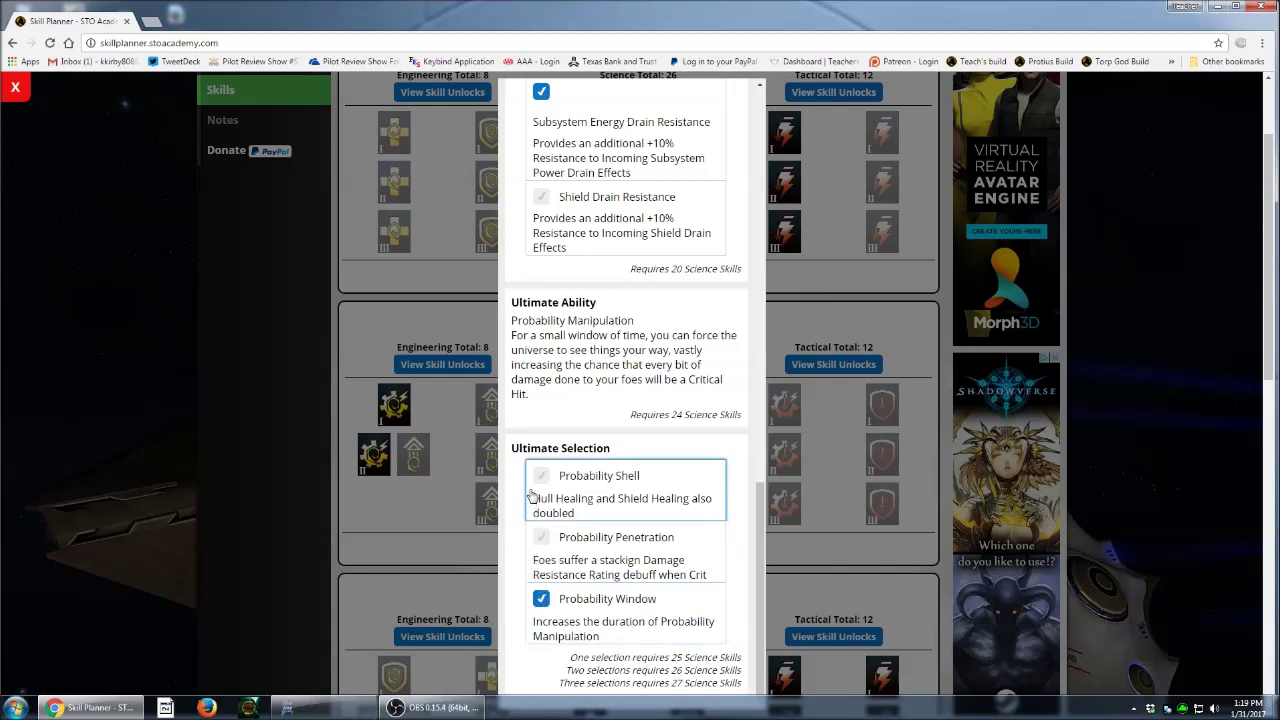
pyautogui.click(541, 538)
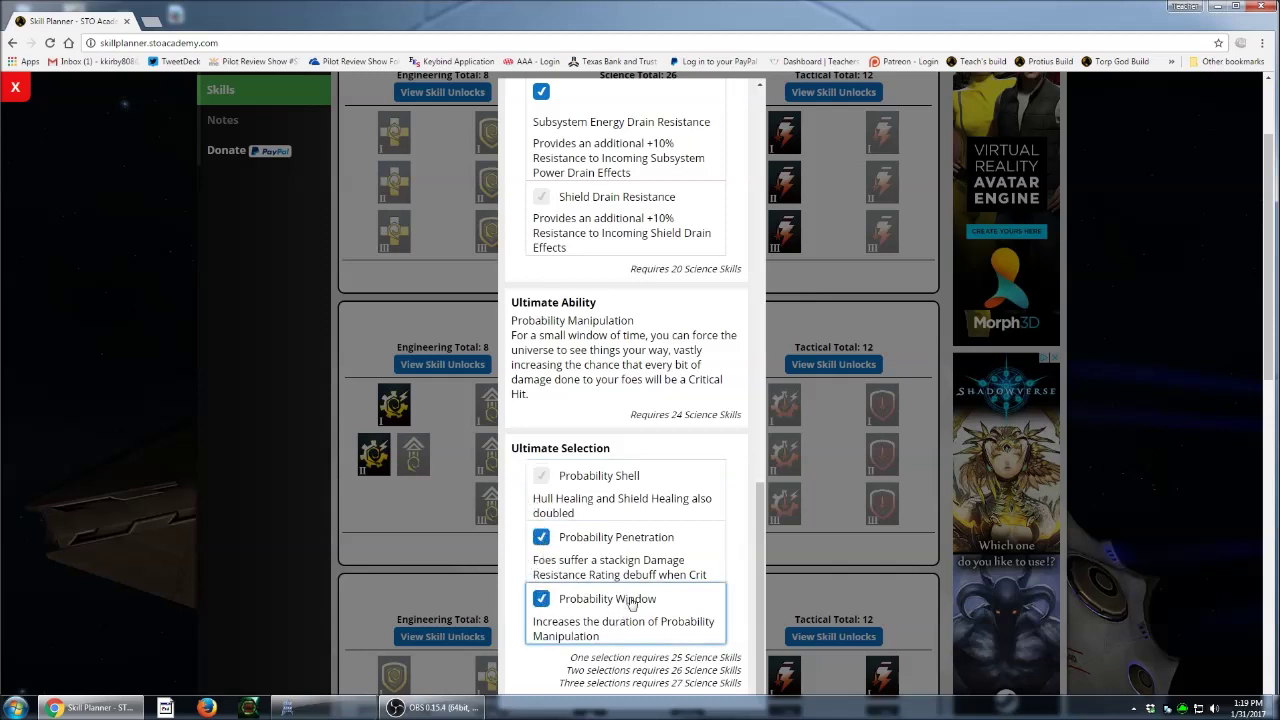
pyautogui.click(808, 299)
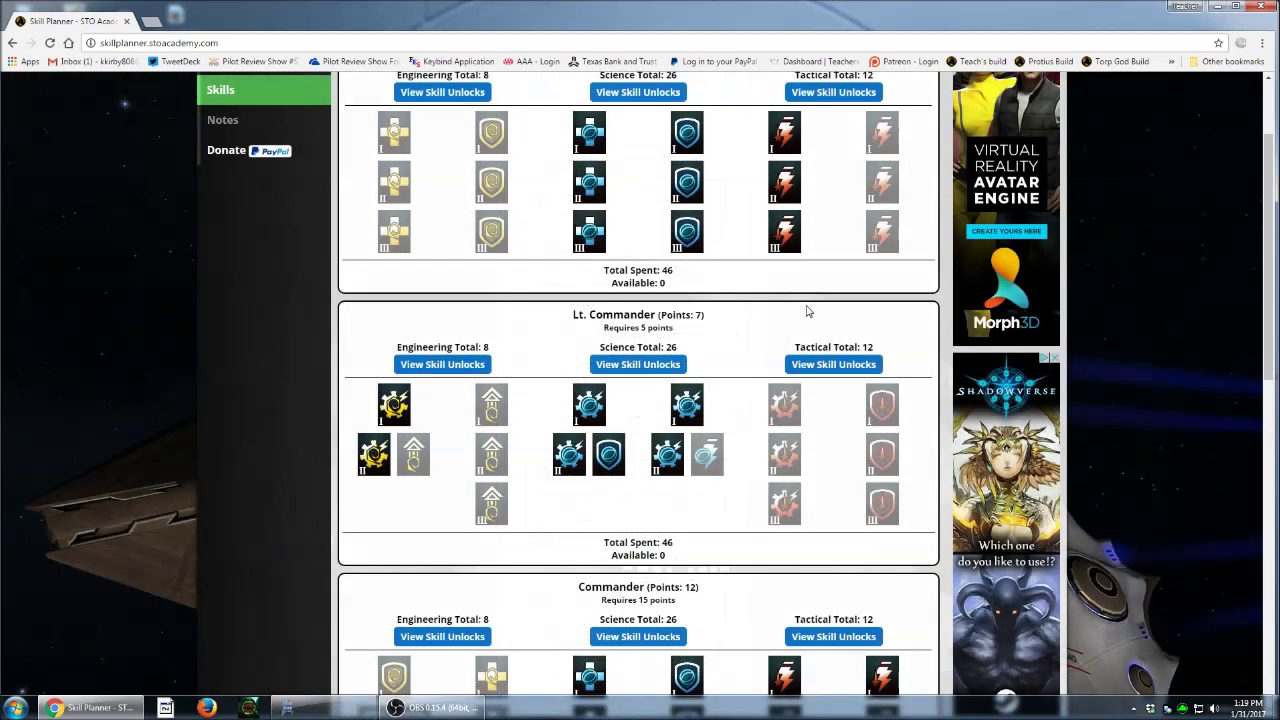
# - Select Threat Control and Projectile Critical Damage in the Tactical skill unlocks and close the list
pyautogui.click(826, 364)
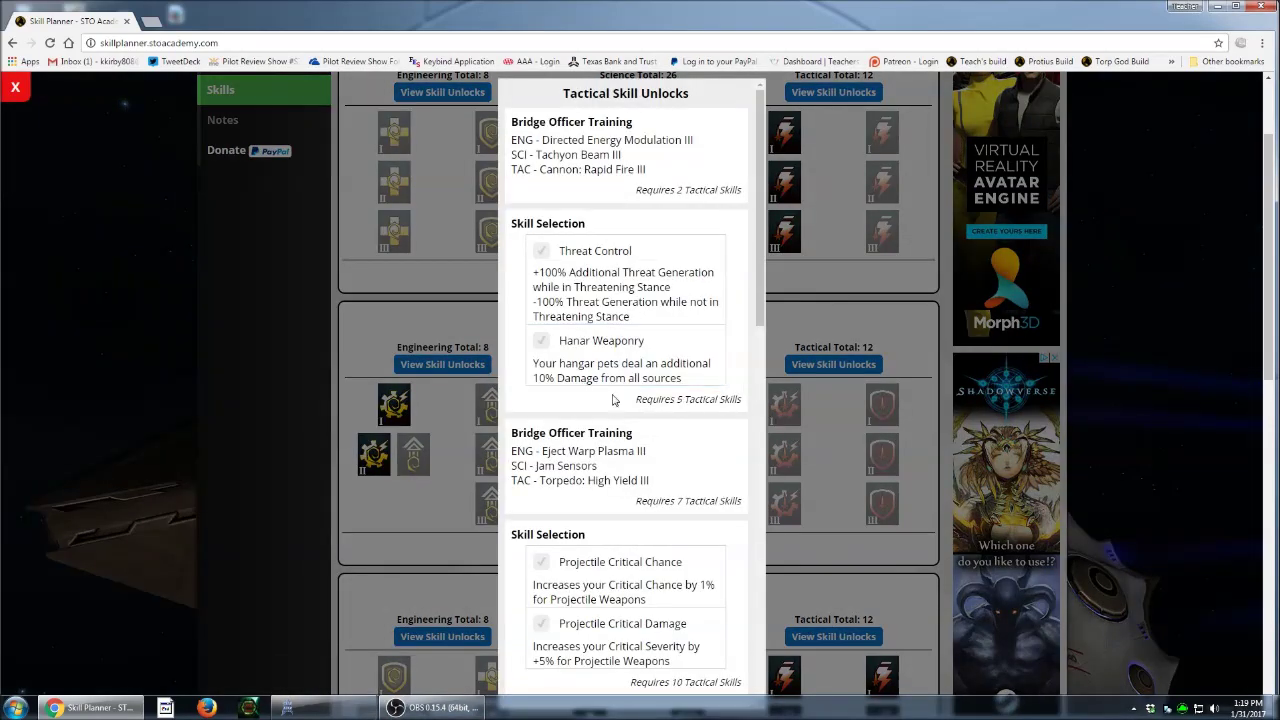
pyautogui.click(543, 256)
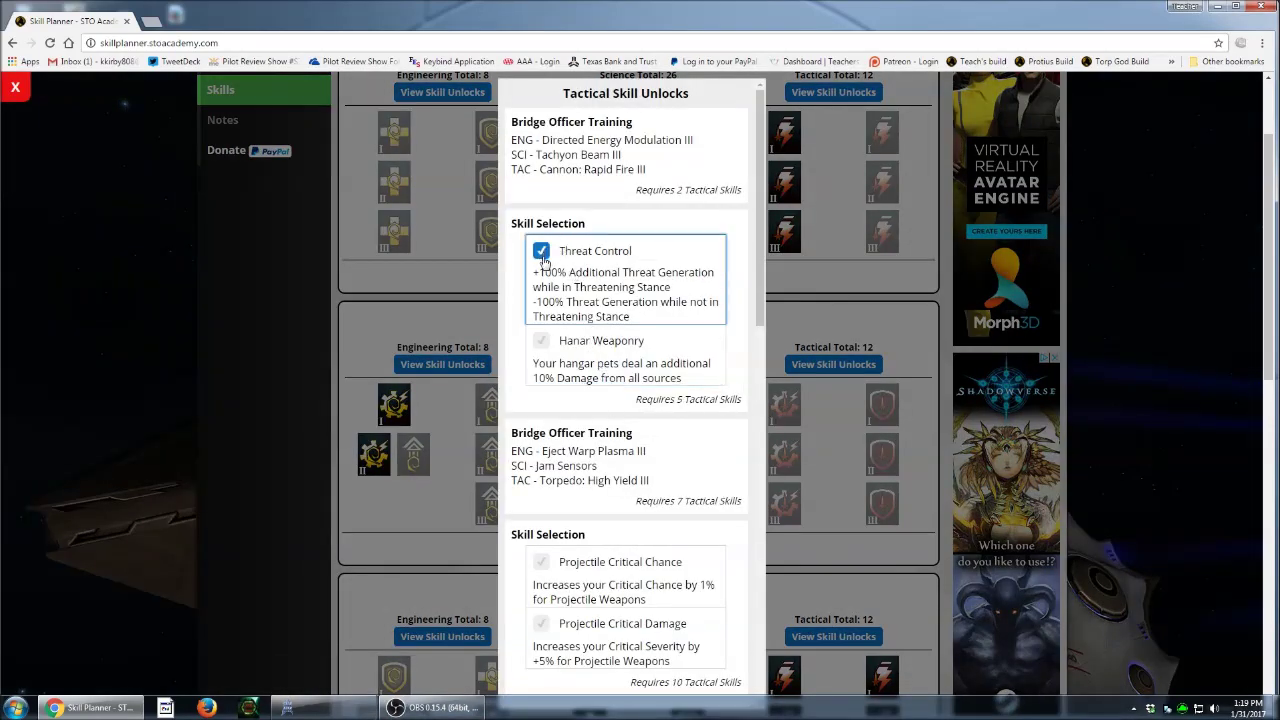
pyautogui.scroll(-1, 537, 505)
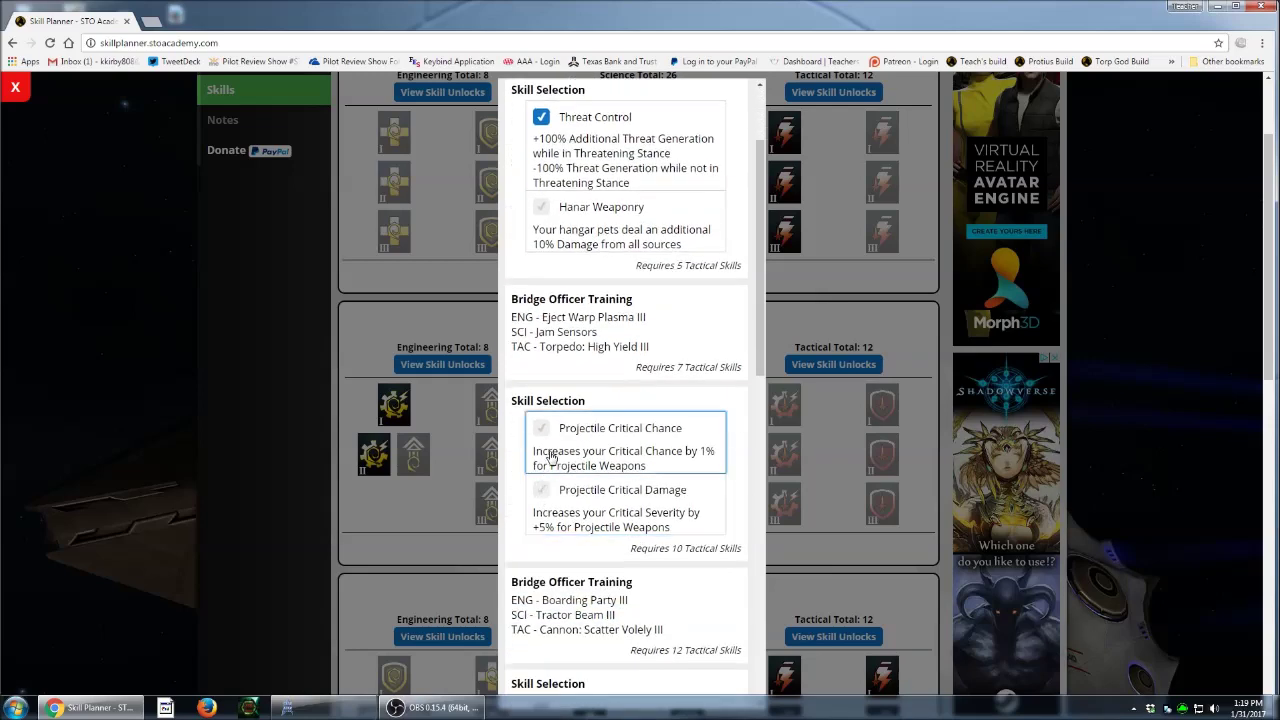
pyautogui.click(539, 492)
pyautogui.scroll(-3, 542, 480)
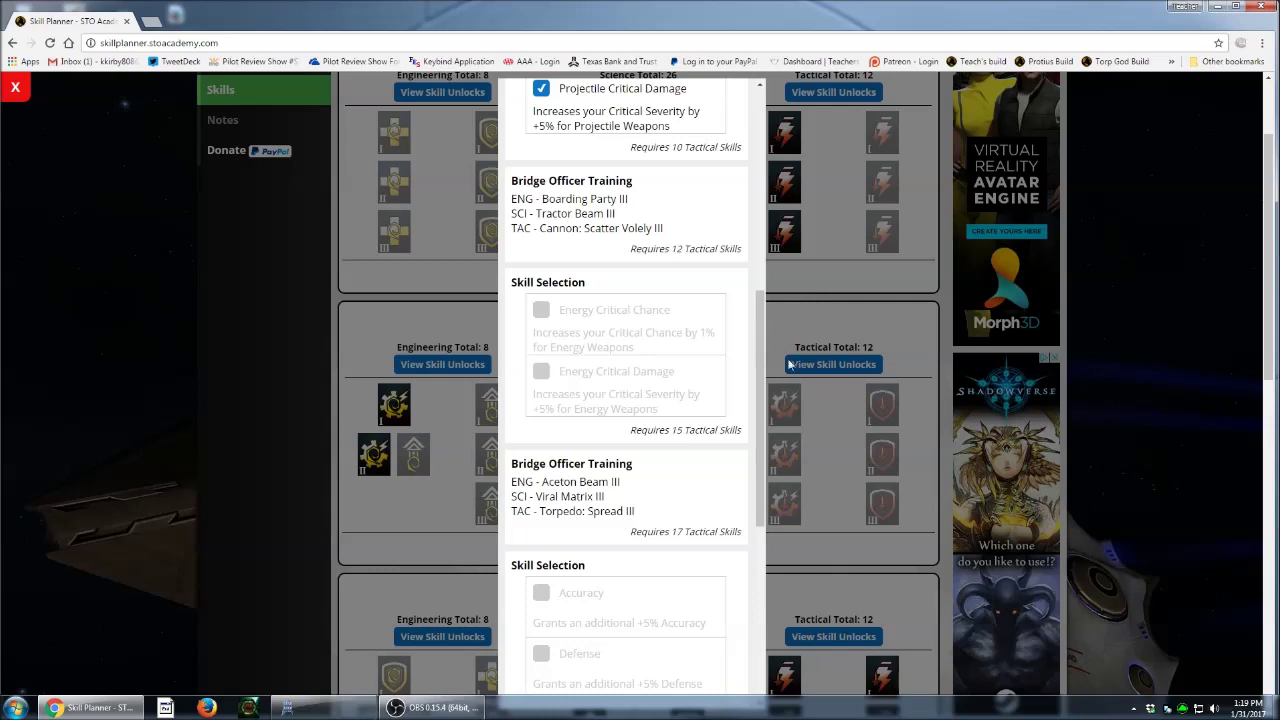
pyautogui.click(792, 316)
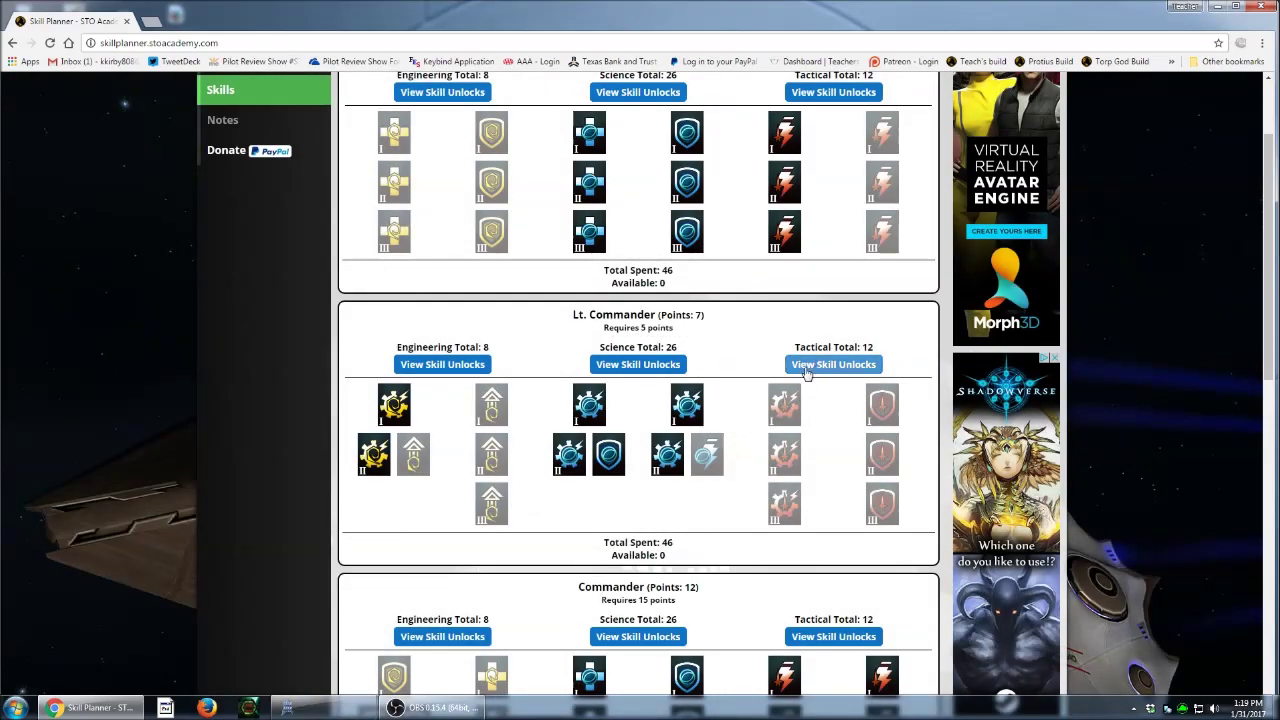
# - Spend all ten ground skill points by filling the upper-left and lower-right ground skill trees completely
pyautogui.scroll(2, 806, 368)
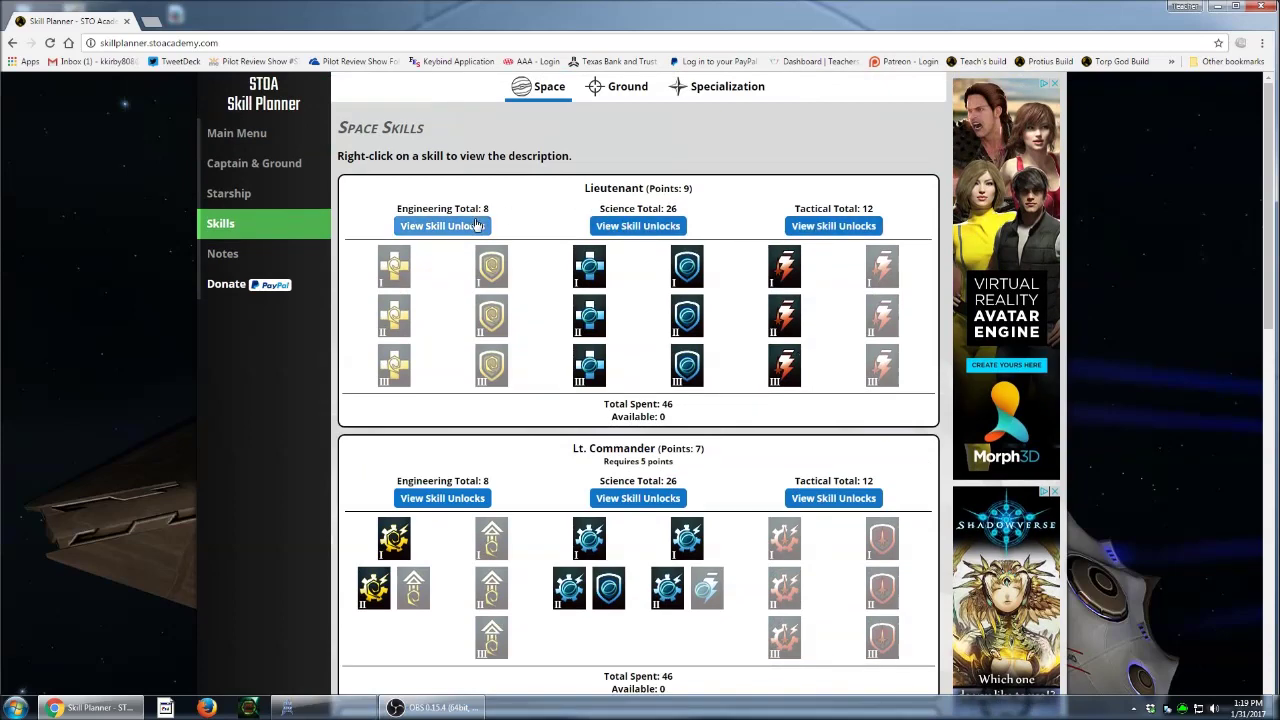
pyautogui.click(617, 88)
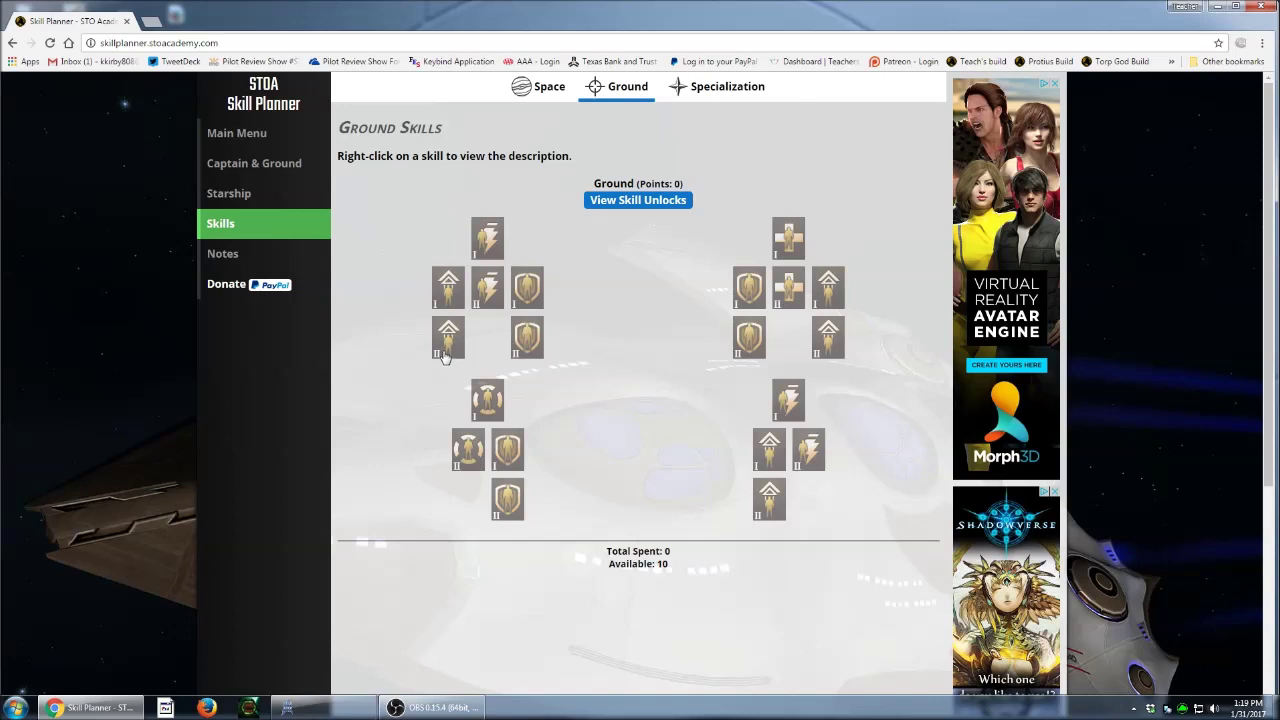
pyautogui.click(443, 355)
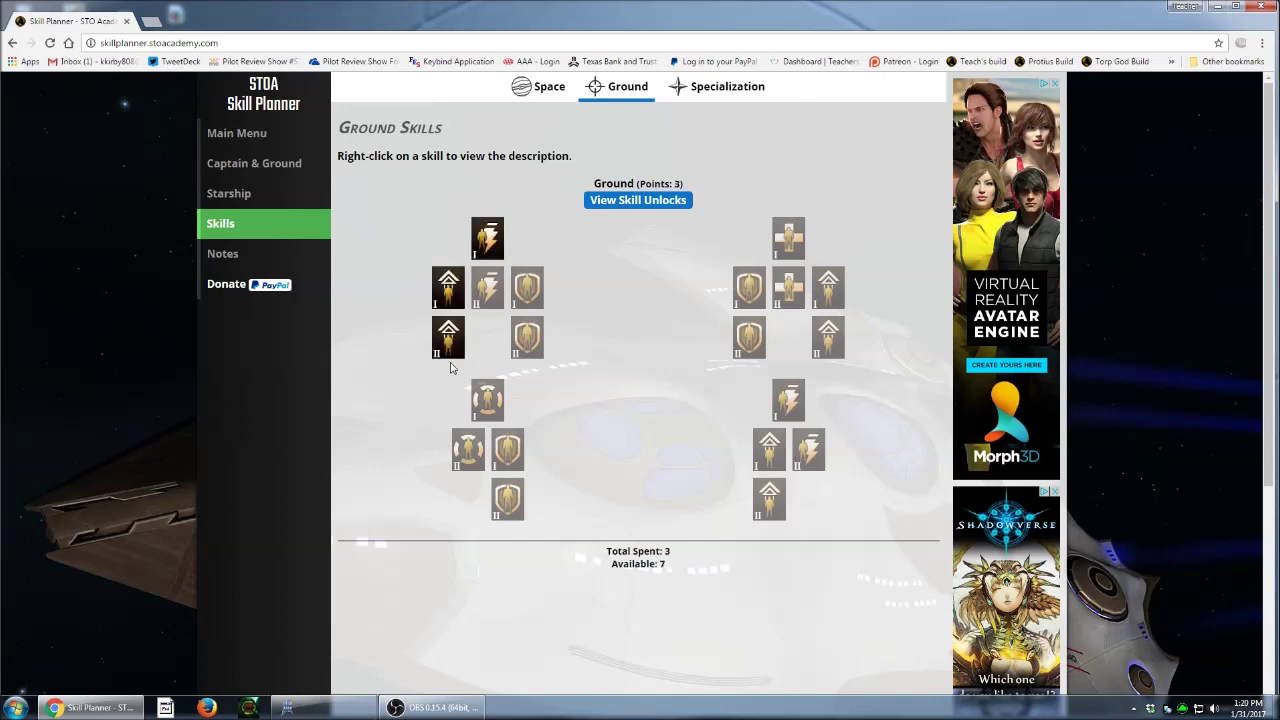
pyautogui.click(488, 302)
pyautogui.click(525, 350)
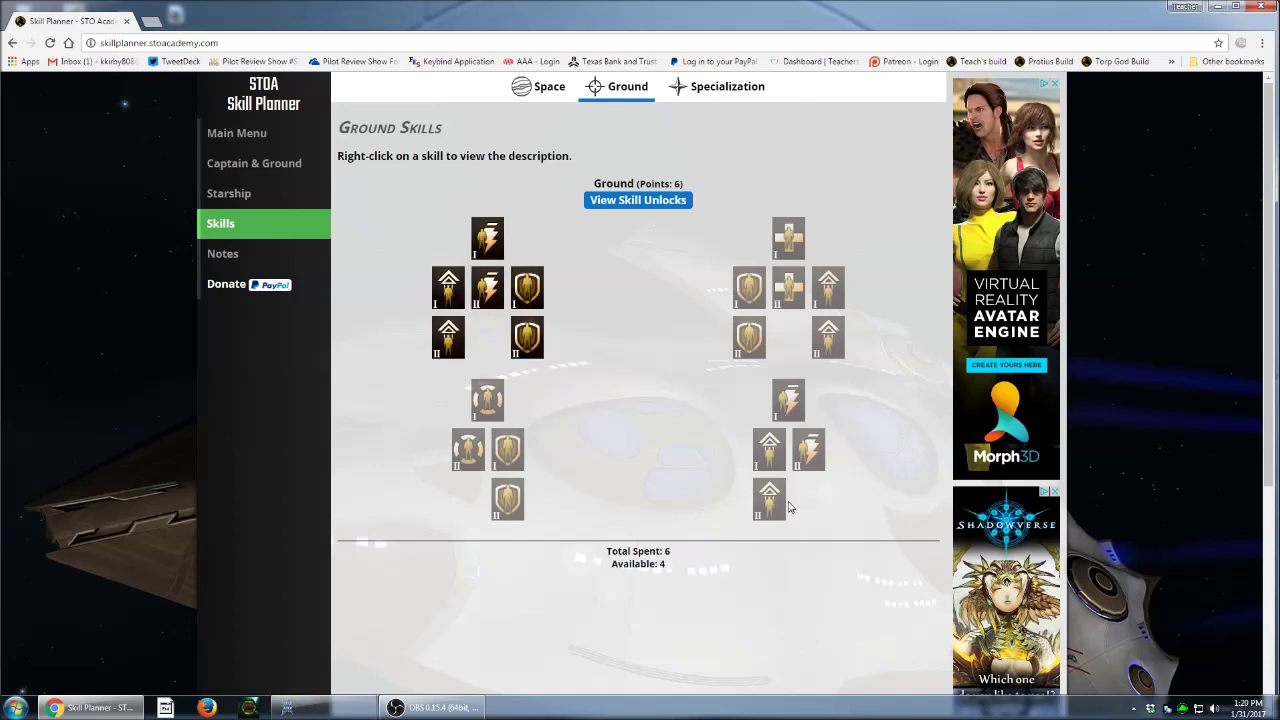
pyautogui.click(769, 508)
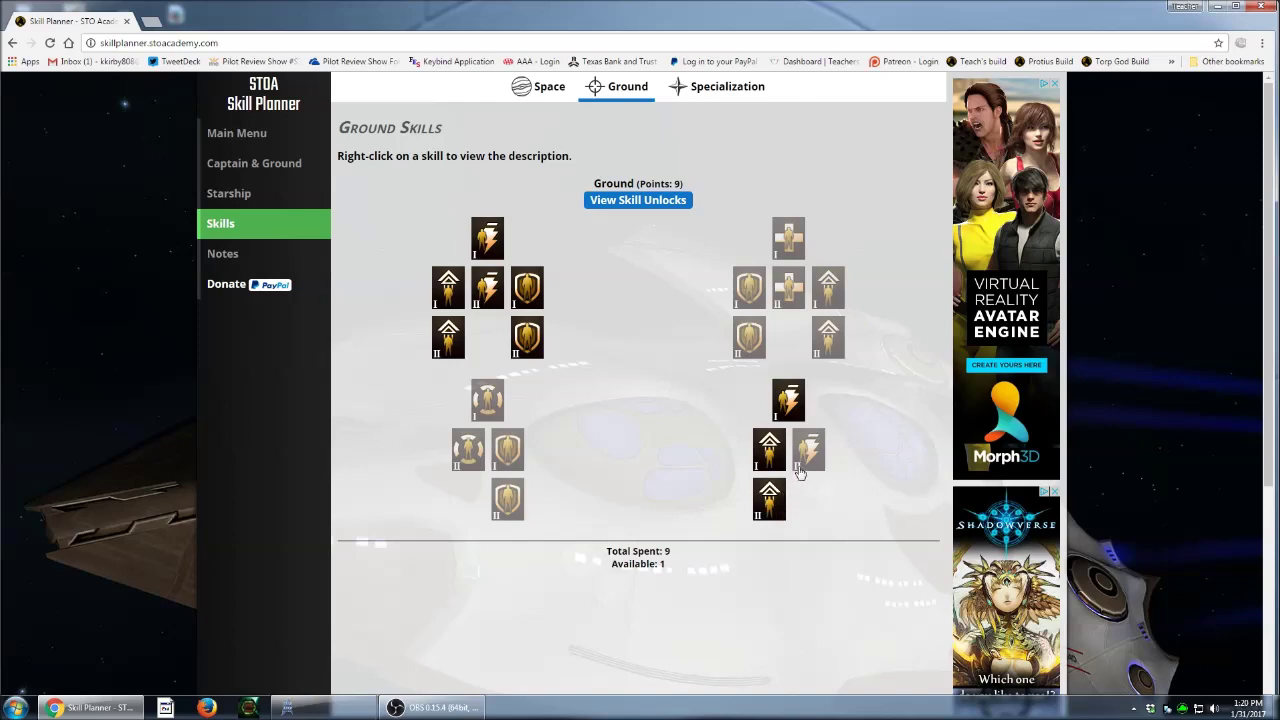
pyautogui.click(800, 470)
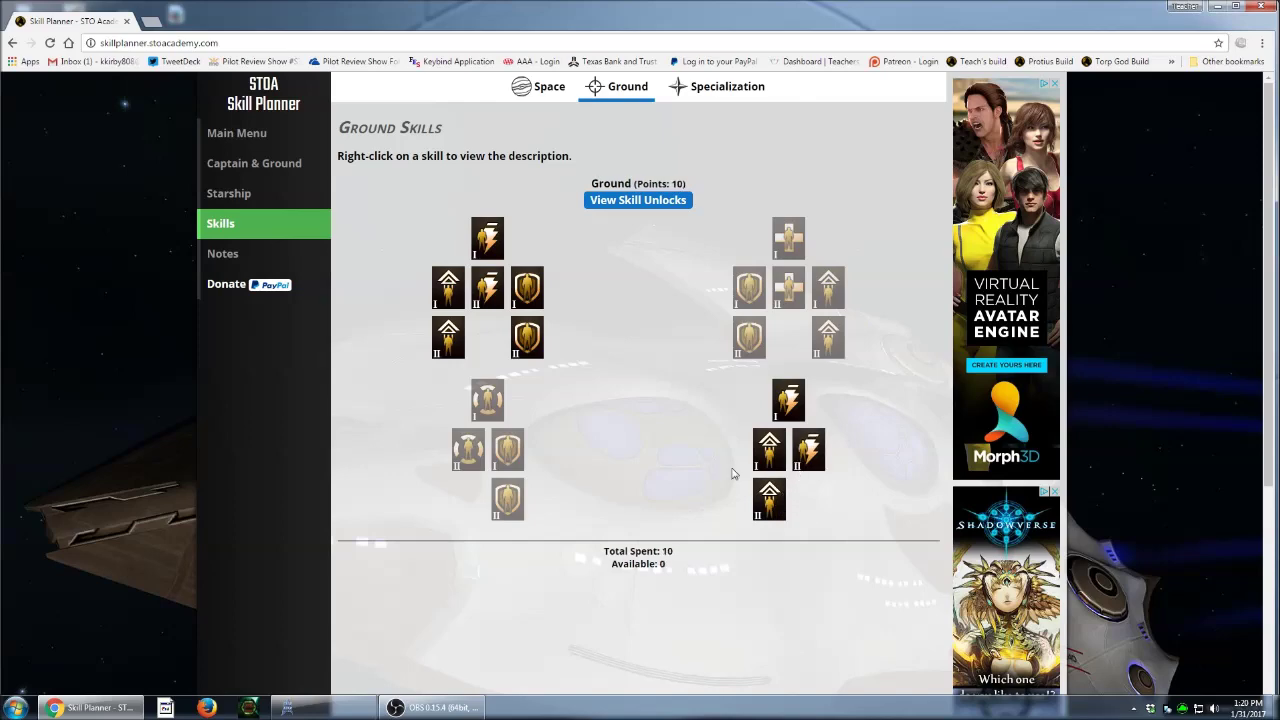
# - In the Ground skill unlocks, select Device Expertise and the Turret Fabrication III bridge officer training
pyautogui.click(611, 201)
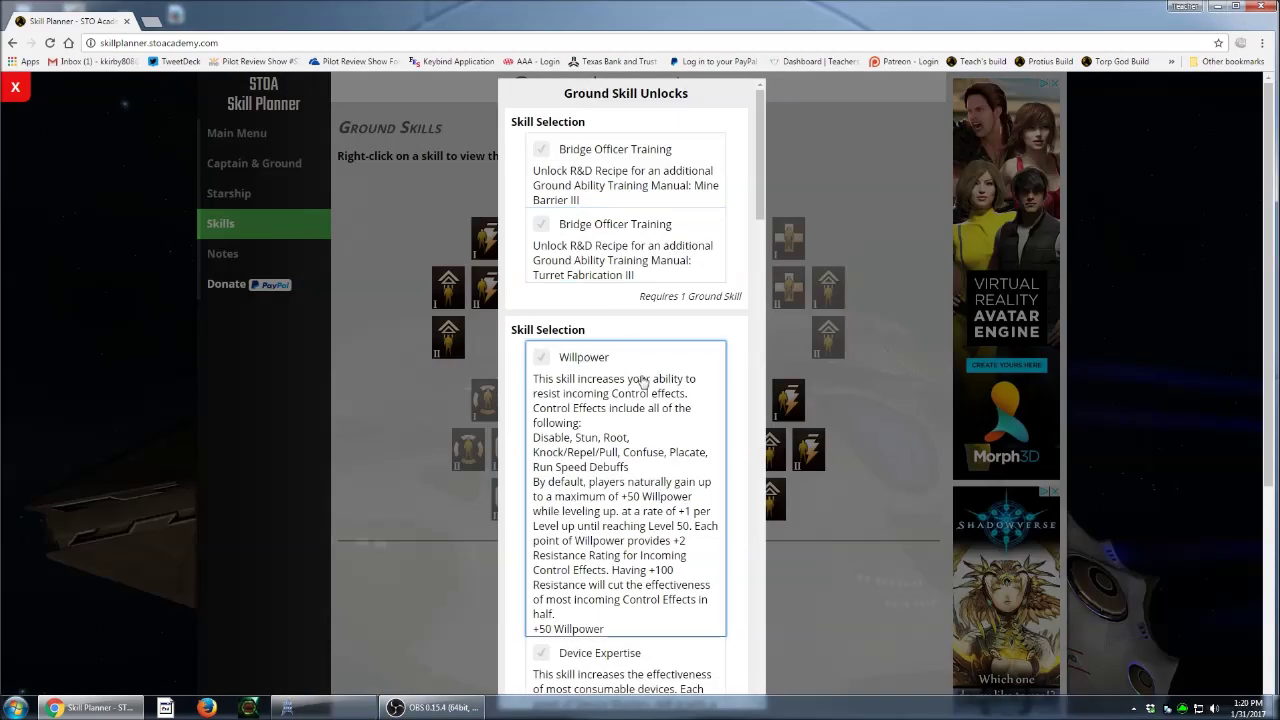
pyautogui.click(882, 466)
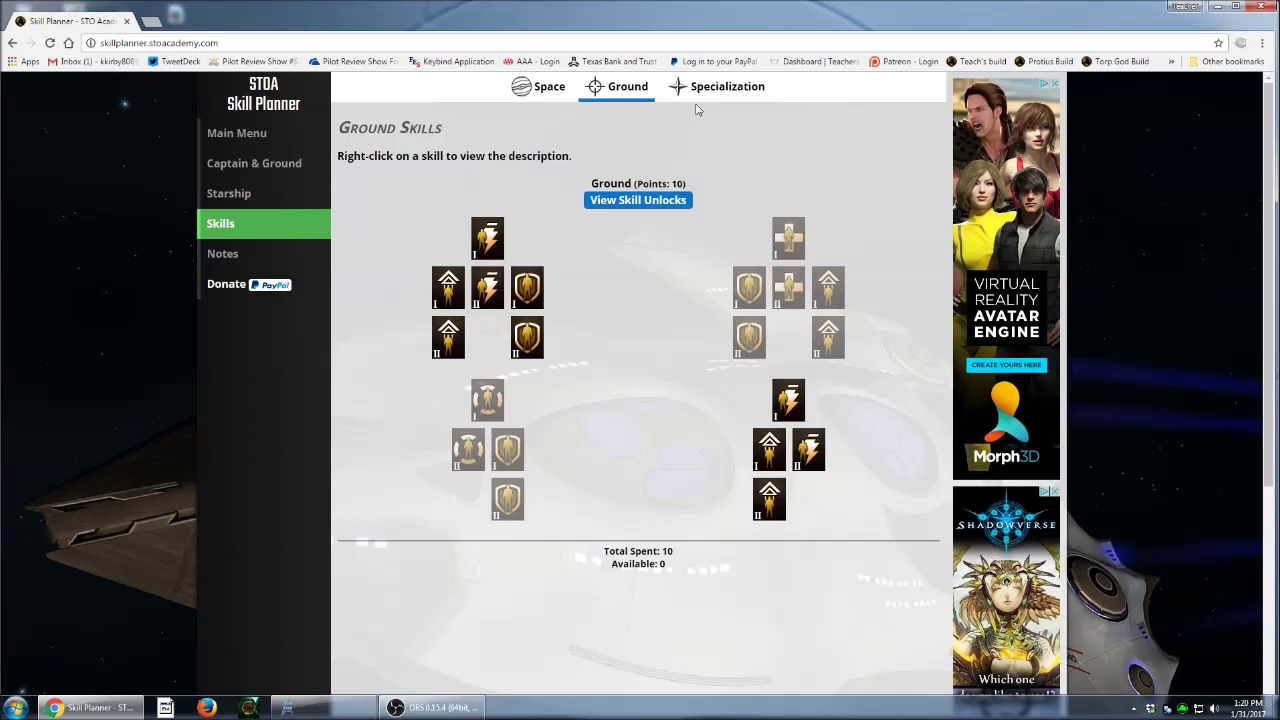
pyautogui.click(634, 204)
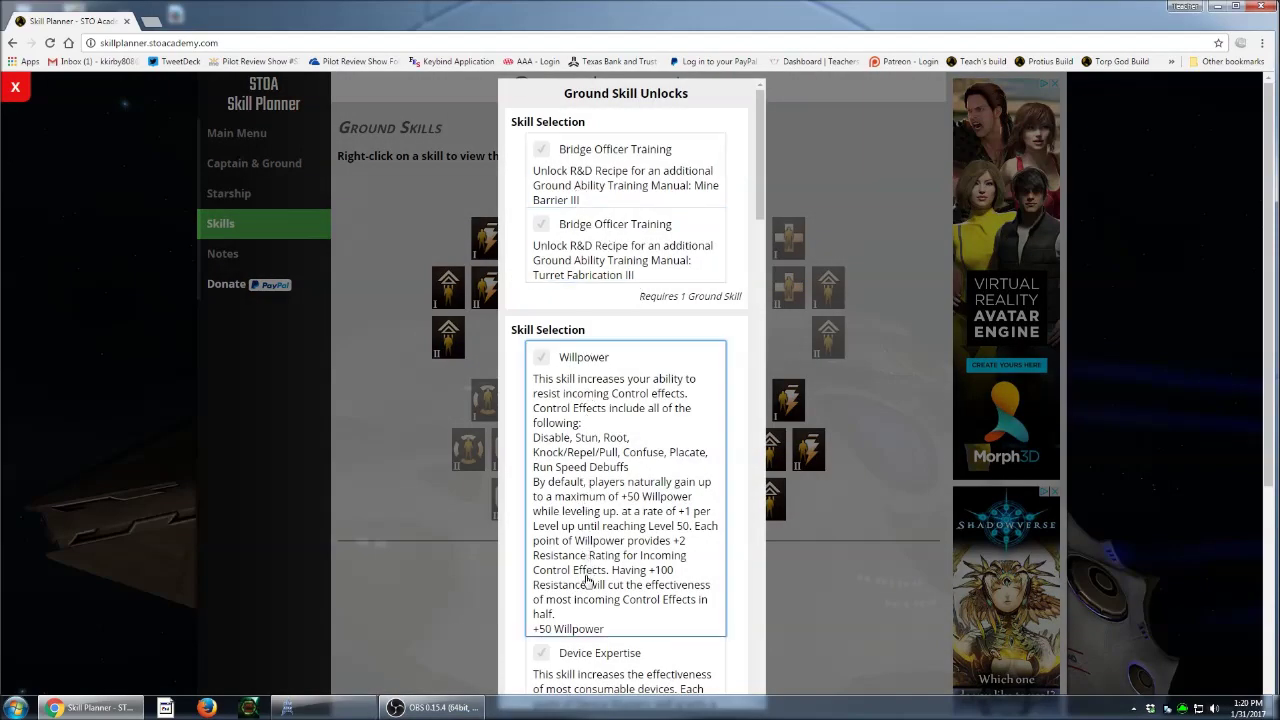
pyautogui.click(541, 654)
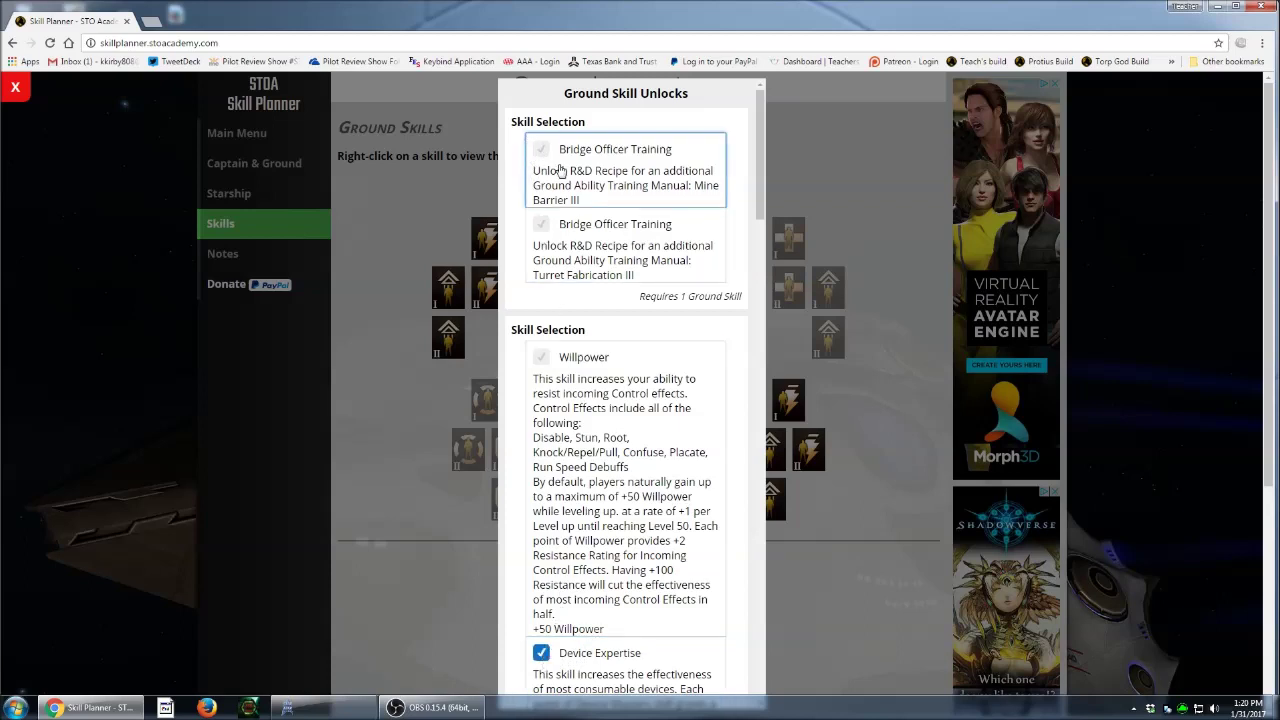
pyautogui.click(541, 224)
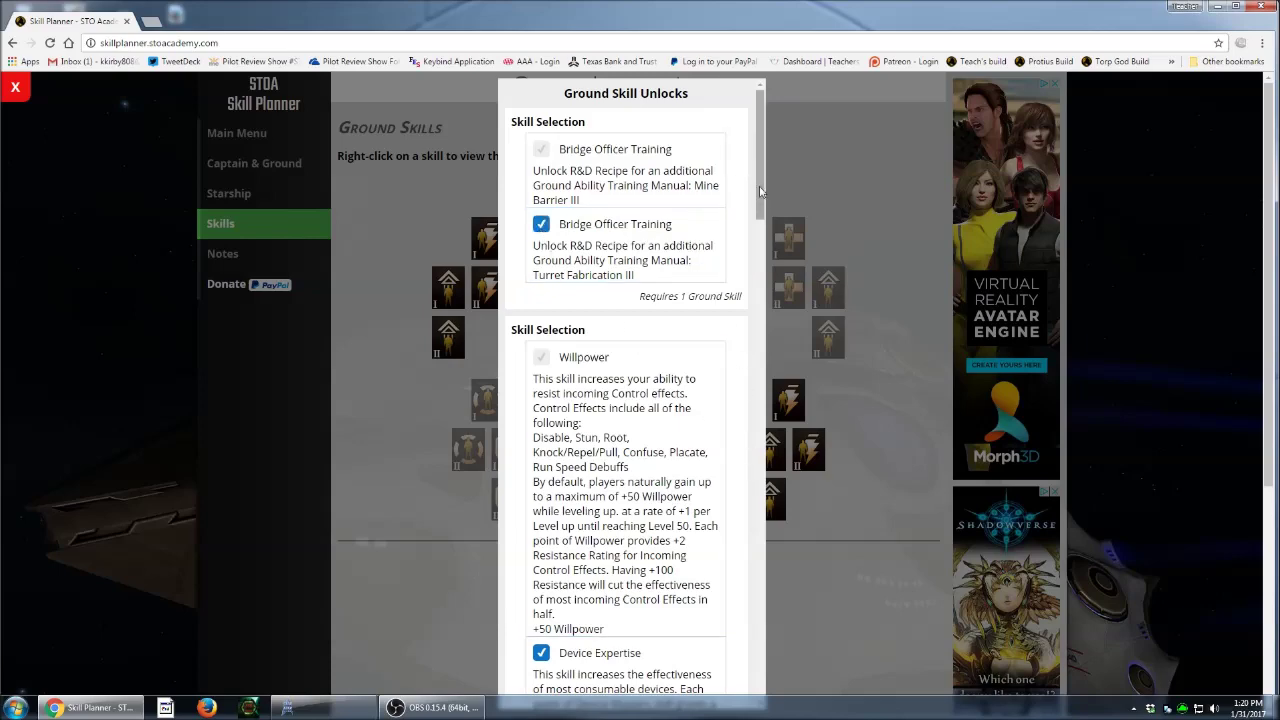
# - Select the Quick Fix III bridge officer training and Improved Aim among the ground unlocks
pyautogui.moveTo(759, 188); pyautogui.dragTo(772, 335)
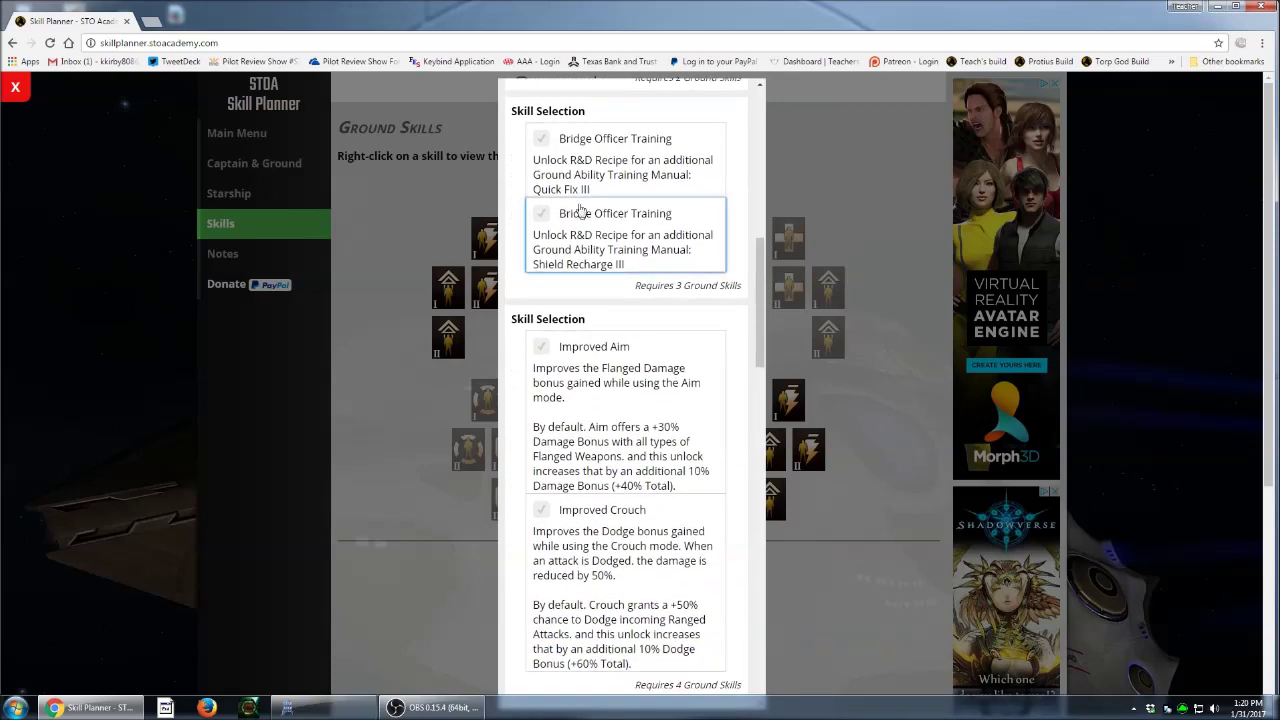
pyautogui.click(541, 139)
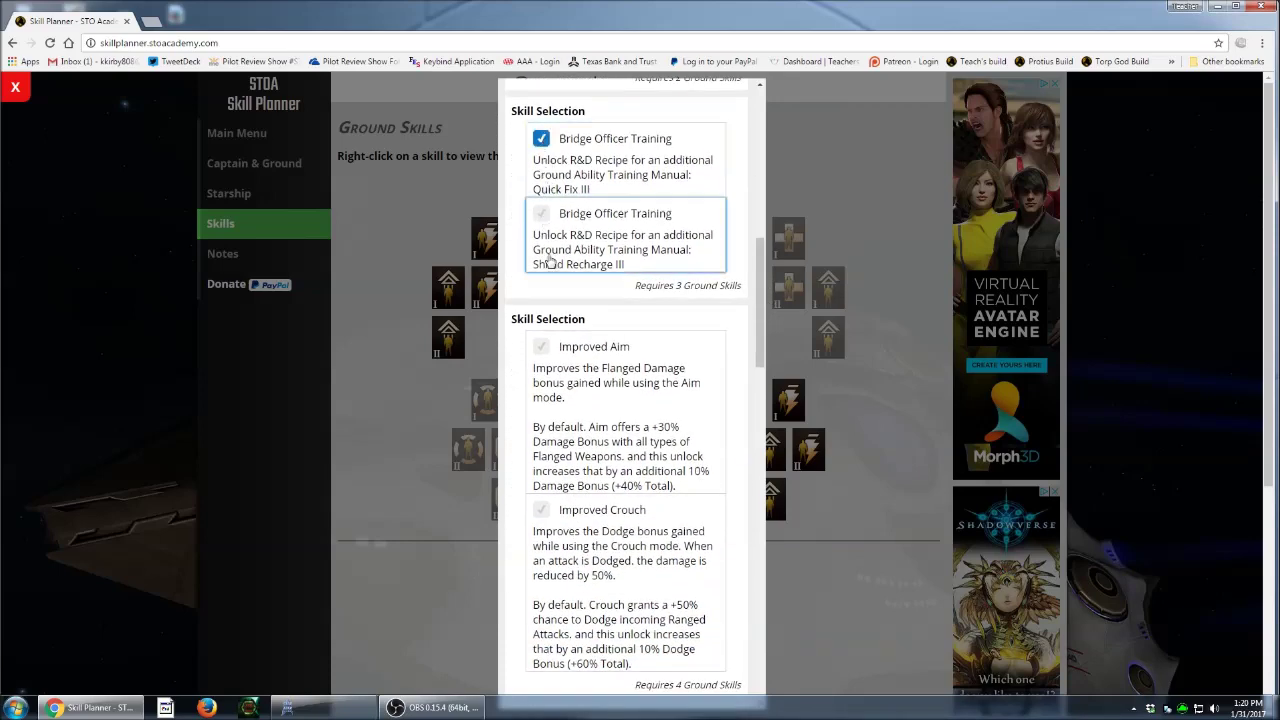
pyautogui.click(543, 348)
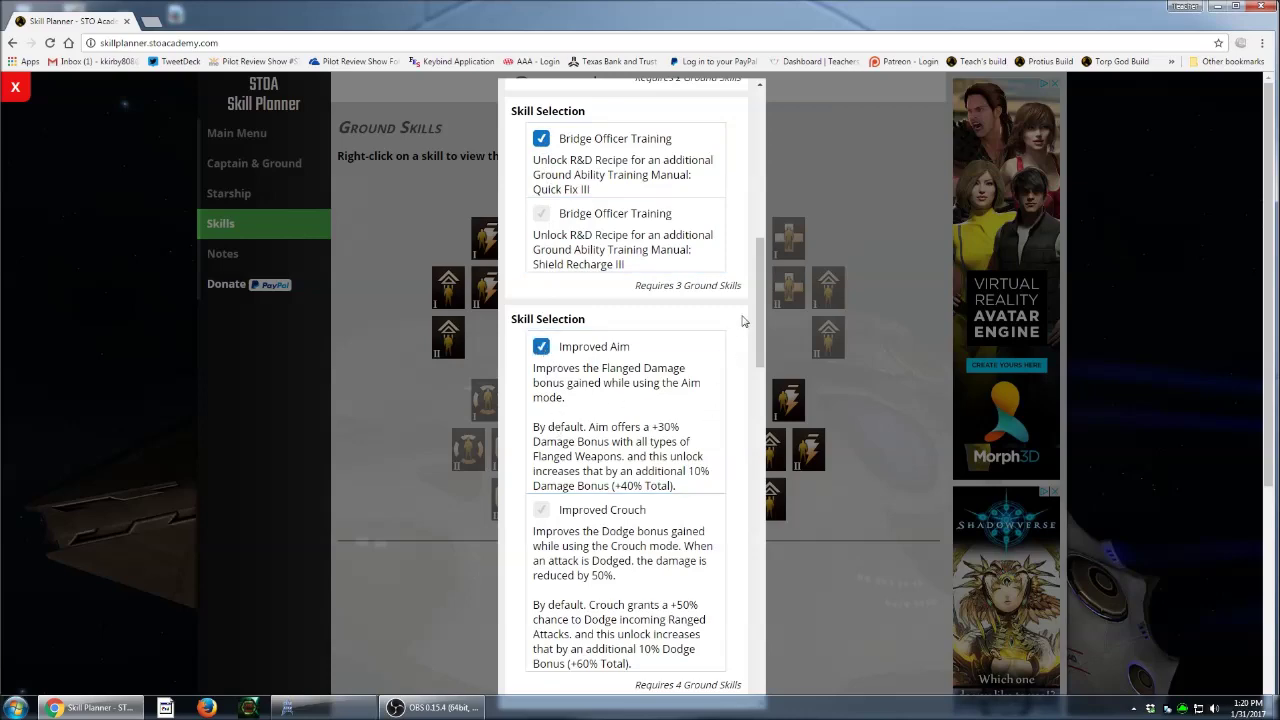
# - Choose the Medical Generator Fabrication III training and Furious Footwork for the selections requiring 5 and 6 ground skills
pyautogui.moveTo(762, 305); pyautogui.dragTo(761, 426)
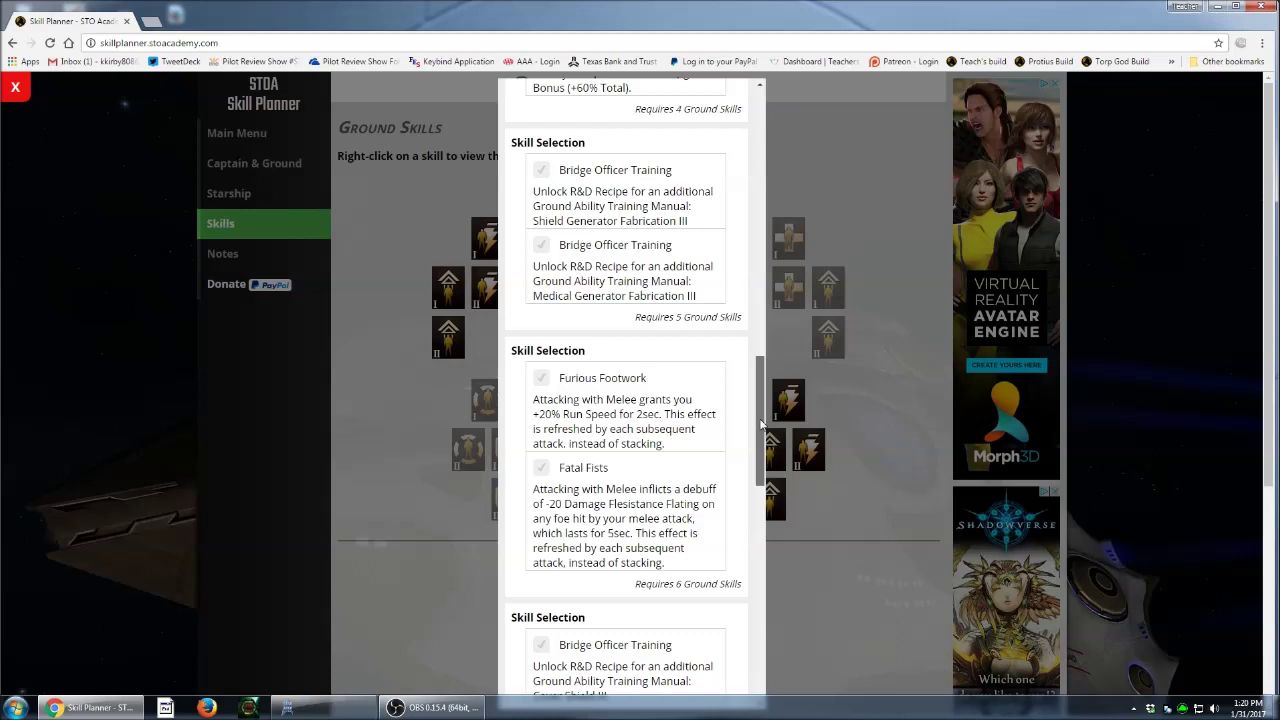
pyautogui.click(540, 243)
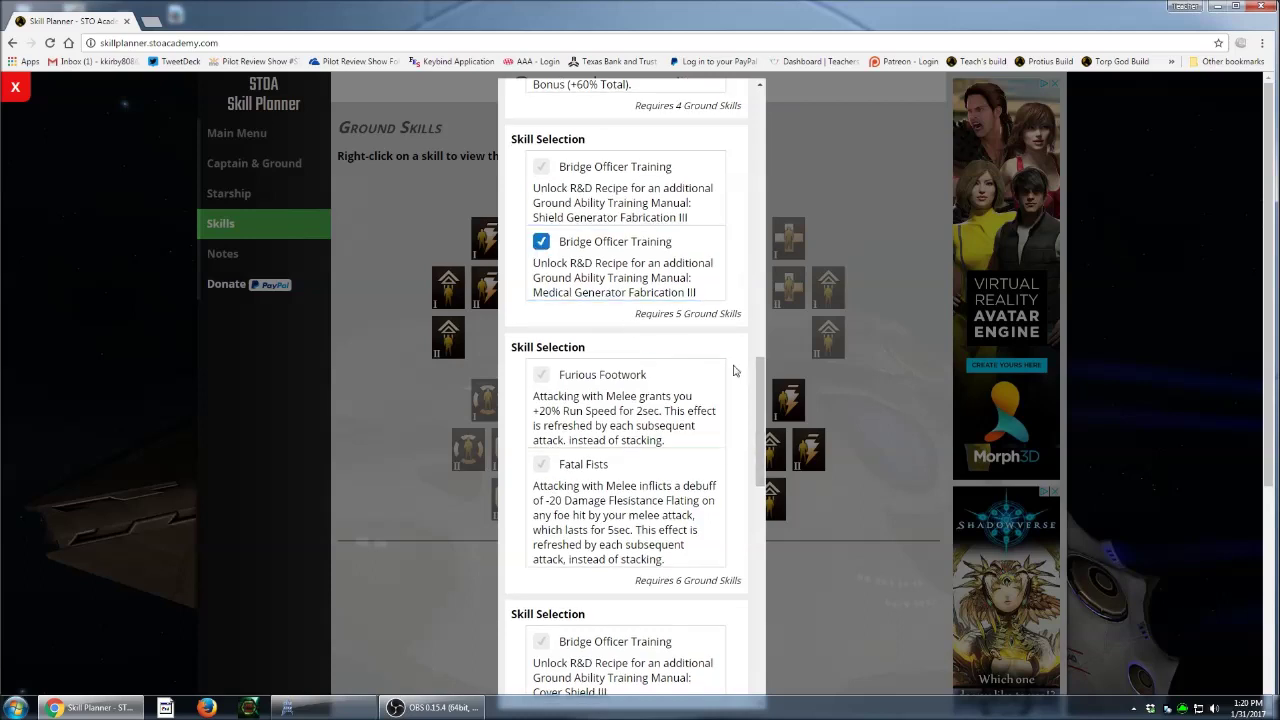
pyautogui.scroll(-2, 645, 318)
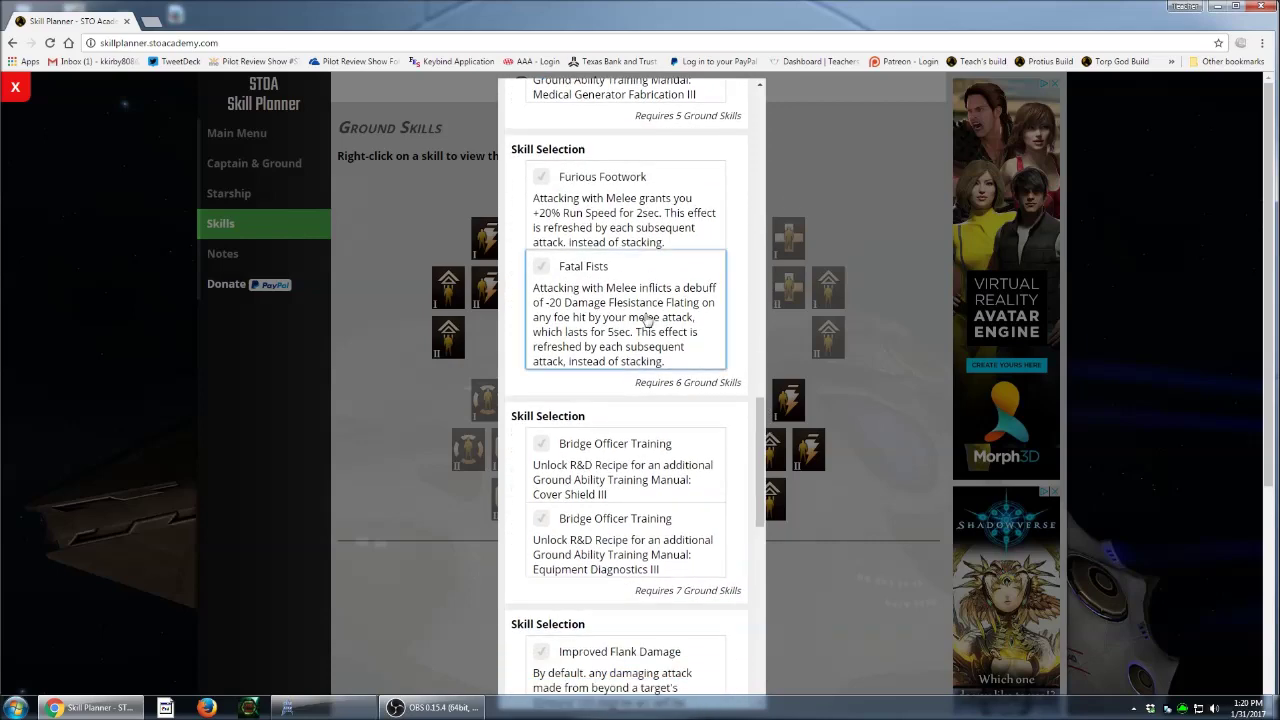
pyautogui.click(540, 177)
# - Choose the Cover Shield III training and Improved Flank Damage for the selections requiring 7 and 8 ground skills
pyautogui.moveTo(762, 420); pyautogui.dragTo(762, 475)
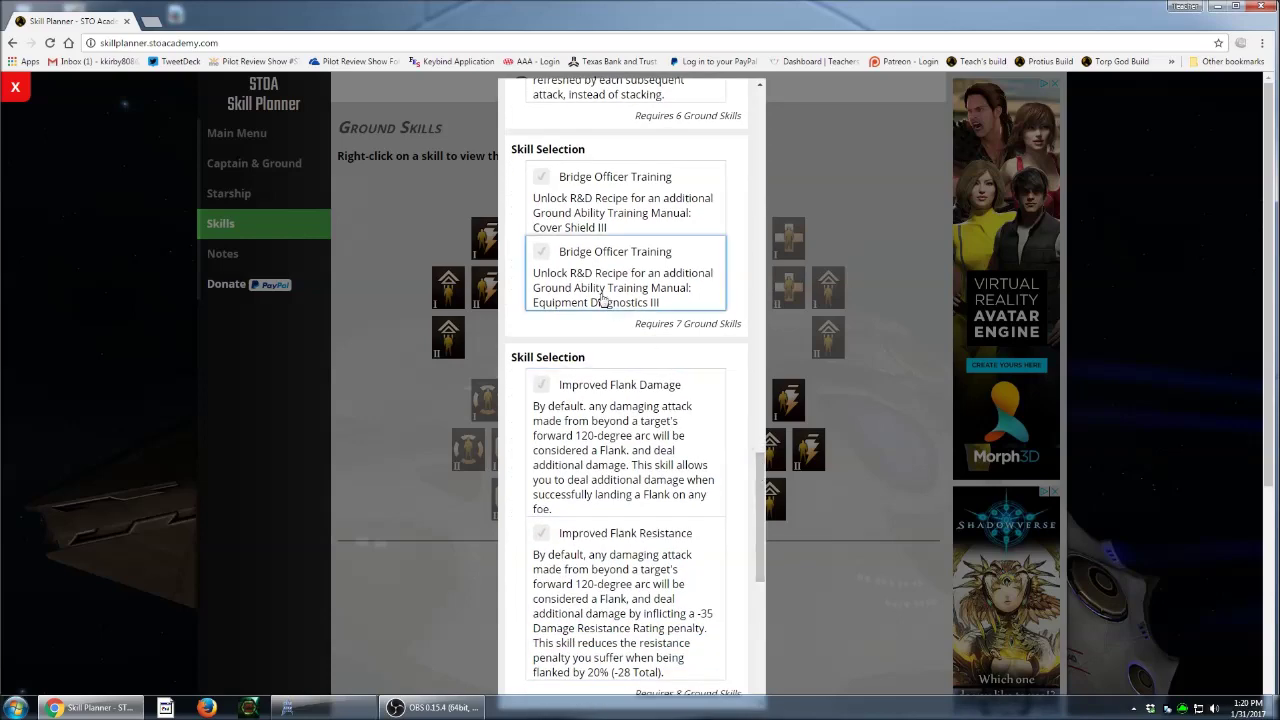
pyautogui.click(540, 176)
pyautogui.moveTo(762, 465); pyautogui.dragTo(766, 520)
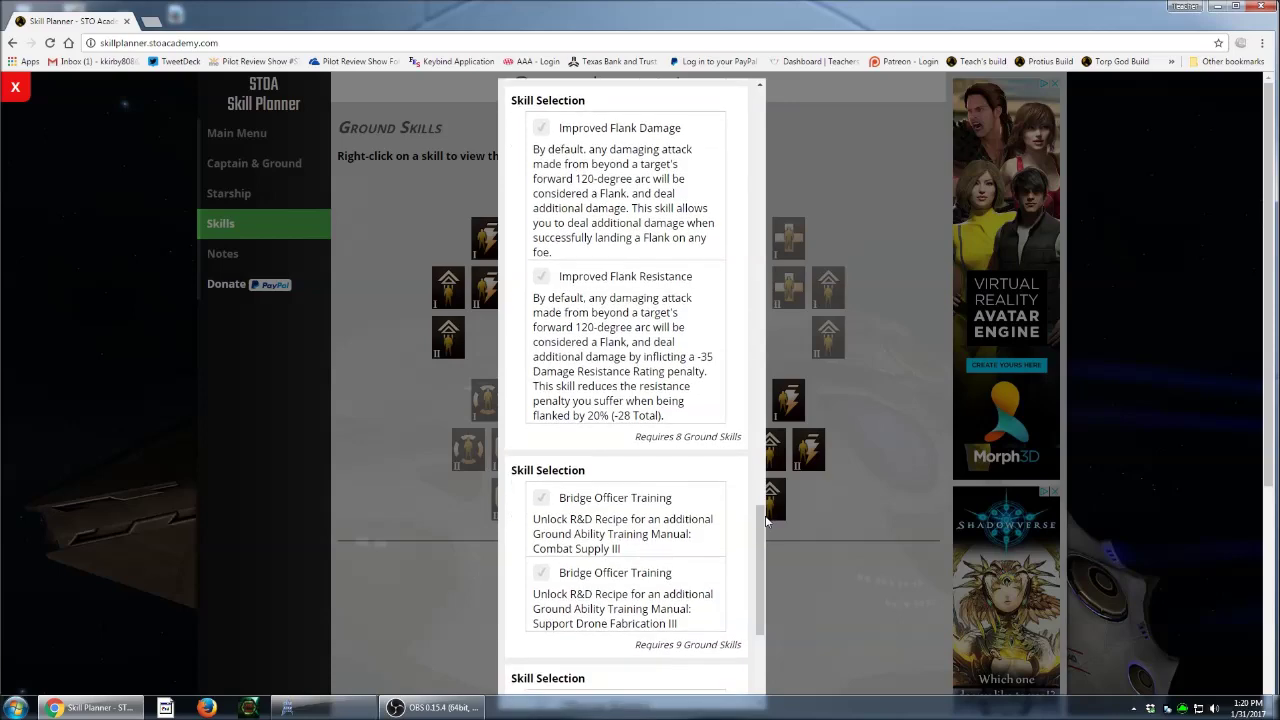
pyautogui.click(540, 128)
# - Select the Support Drone Fabrication III training and Offensive Mastery, and close the Ground skill unlocks
pyautogui.scroll(-3, 587, 449)
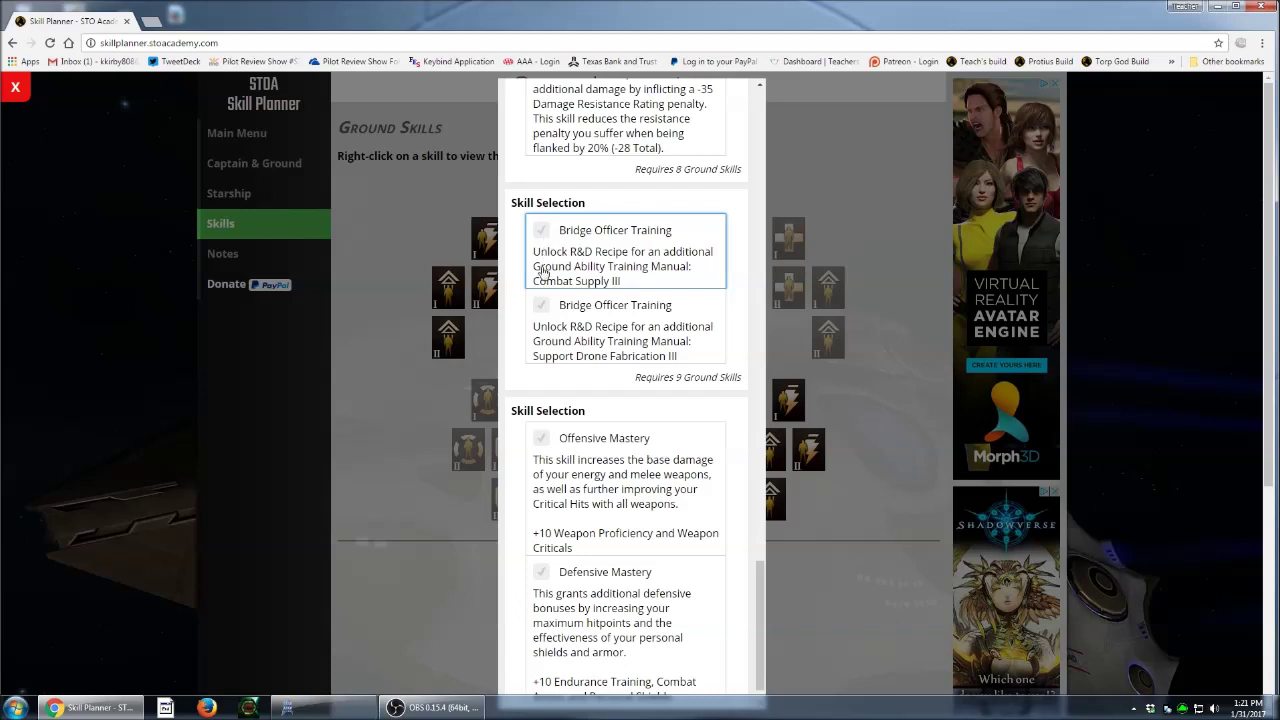
pyautogui.click(542, 310)
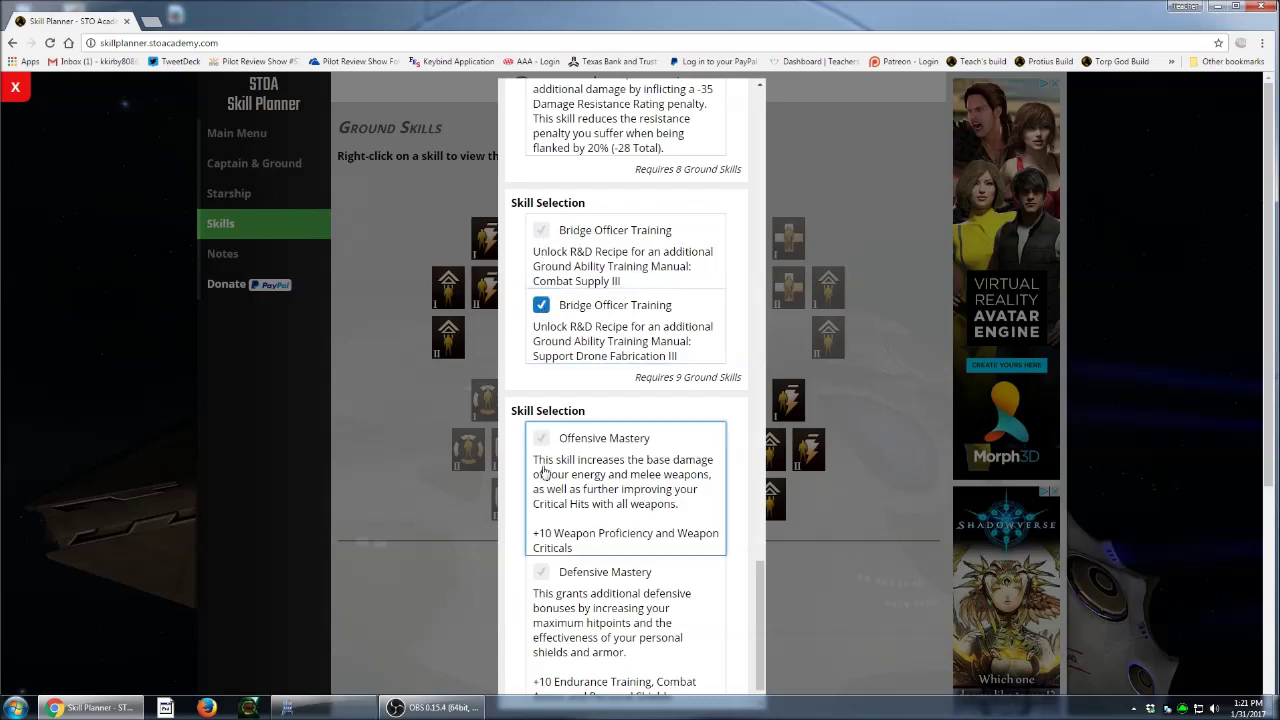
pyautogui.scroll(-2, 540, 475)
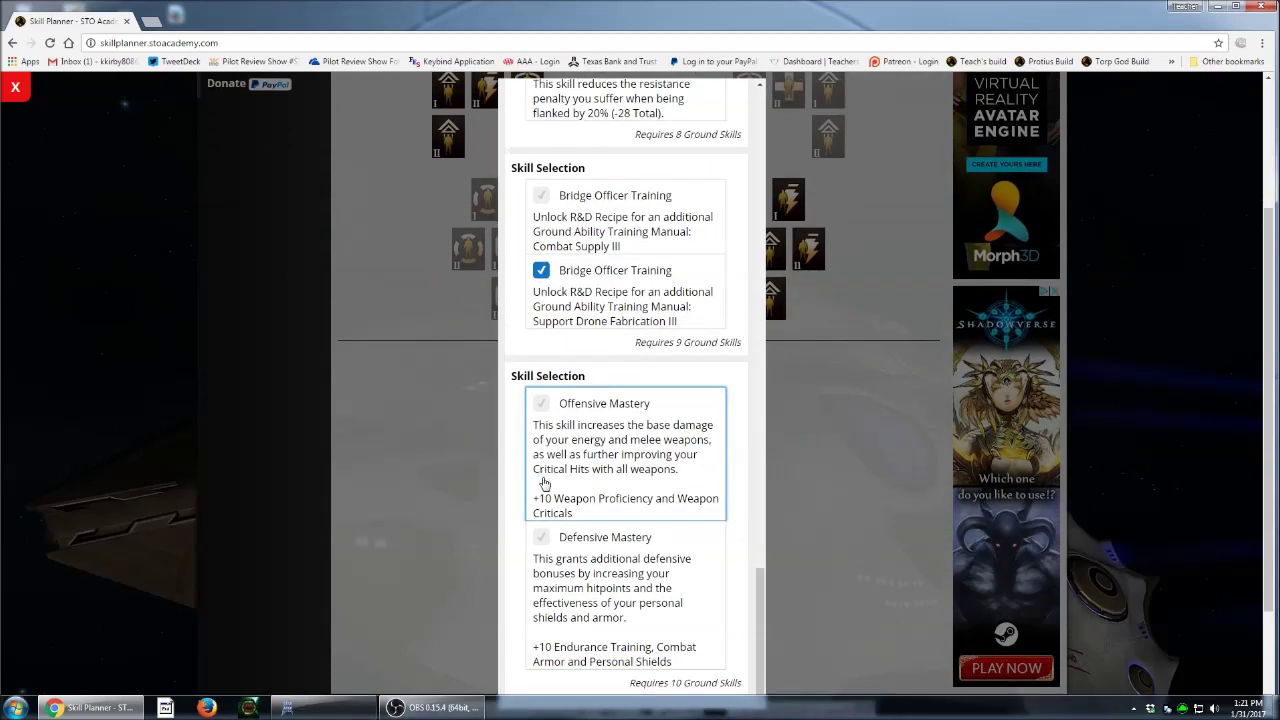
pyautogui.click(541, 403)
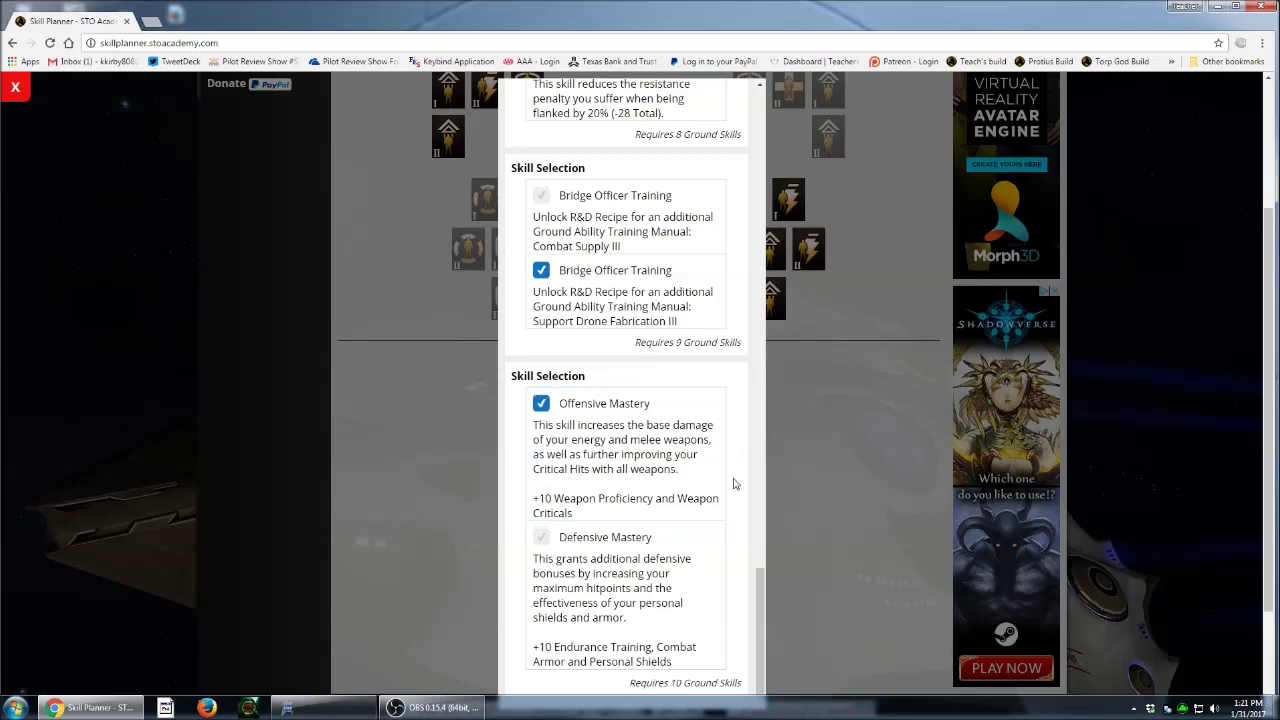
pyautogui.click(810, 530)
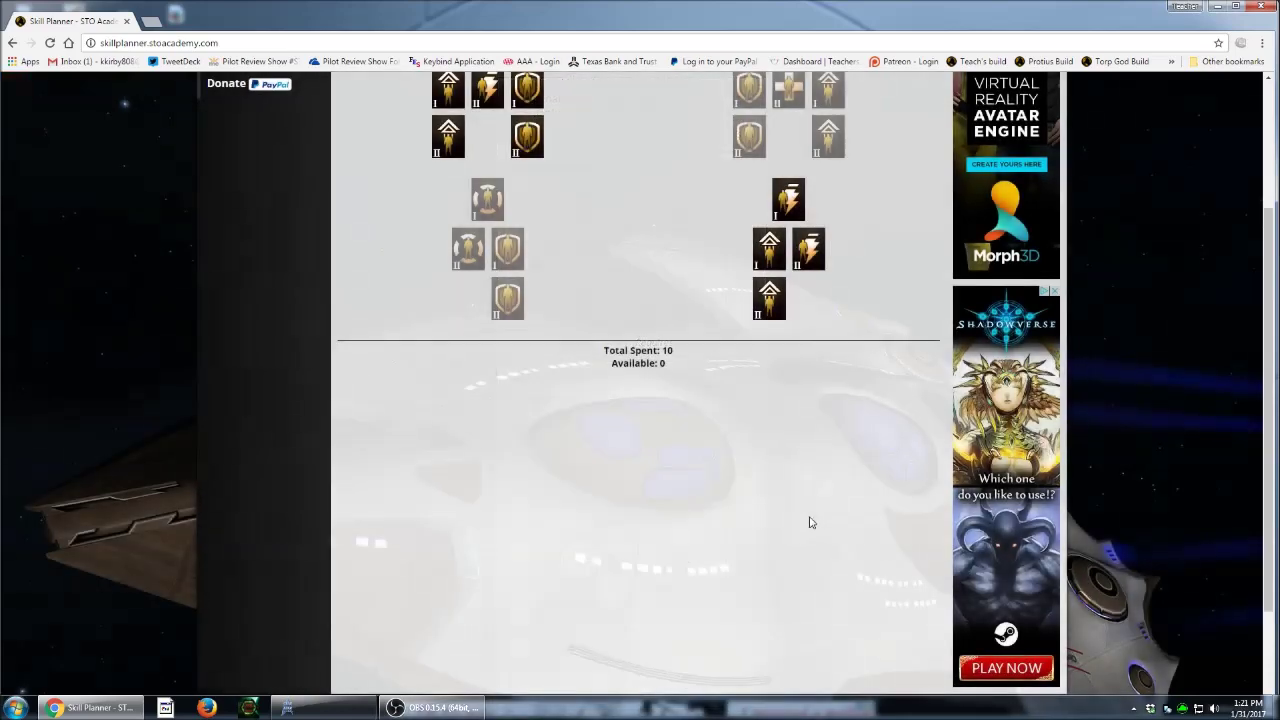
# - Set Temporal Operative as the primary specialization and review its skill tiers down to Tier 4
pyautogui.scroll(3, 797, 451)
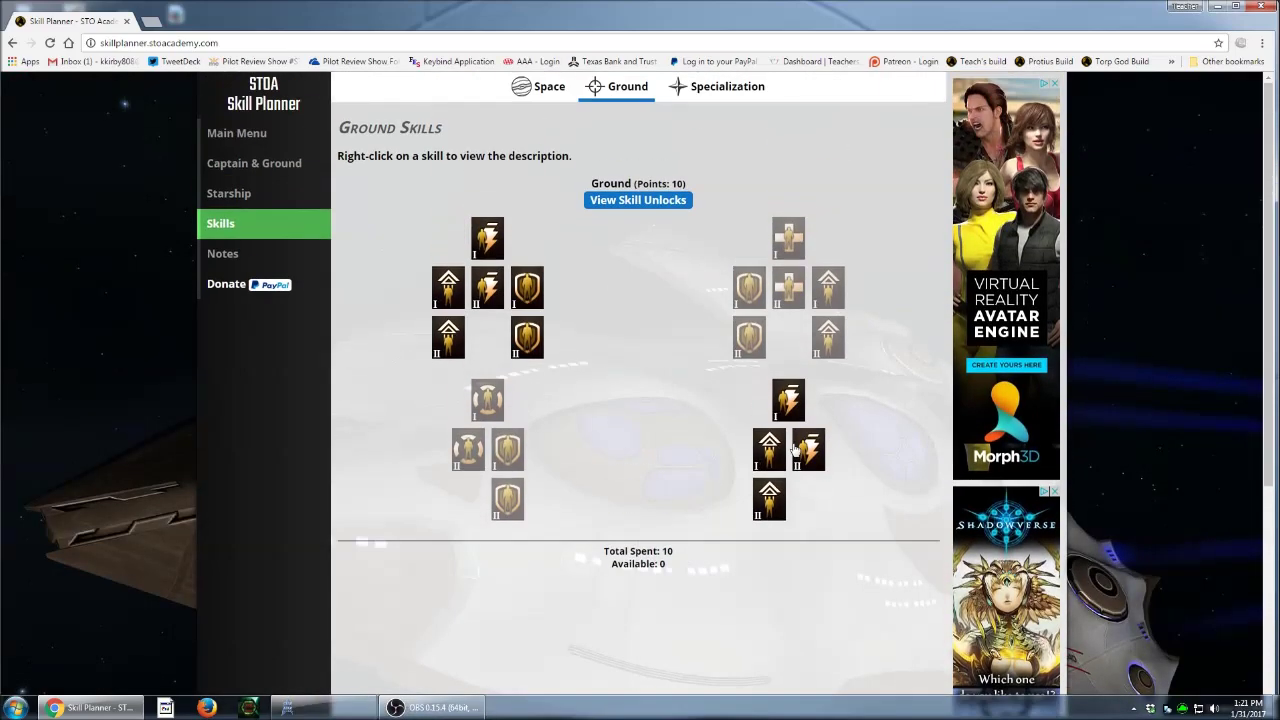
pyautogui.click(715, 90)
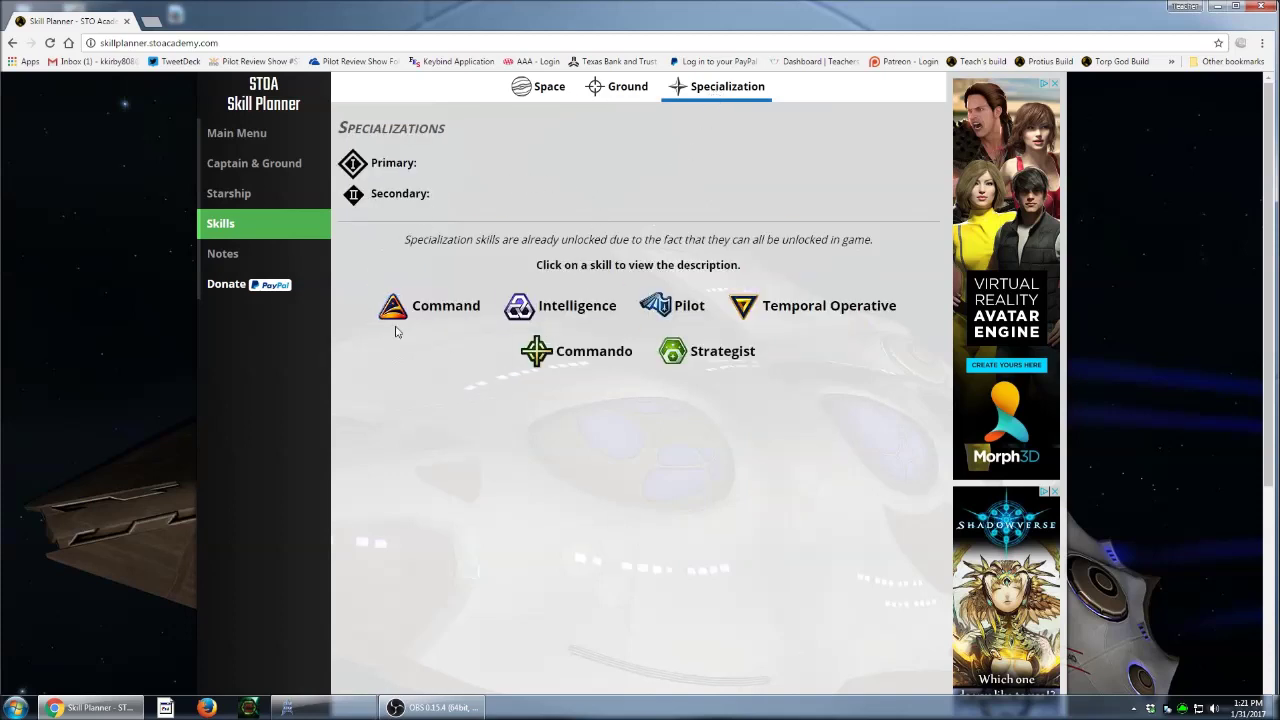
pyautogui.click(808, 311)
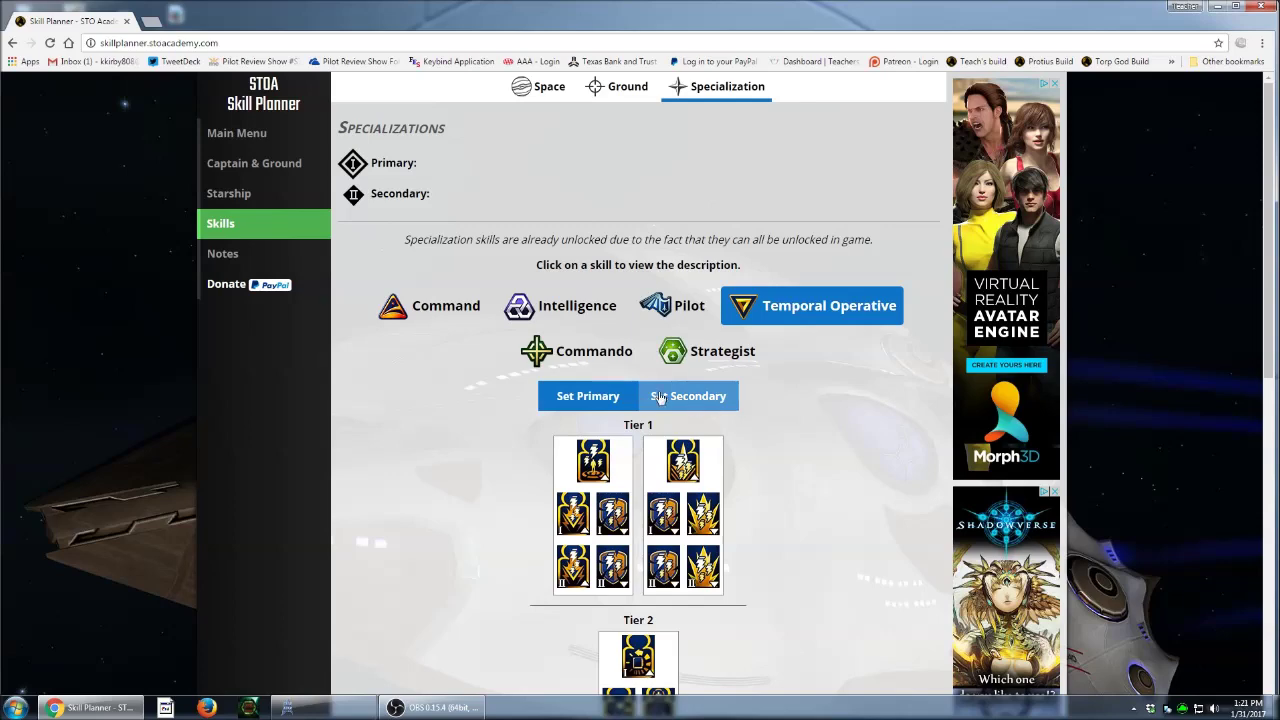
pyautogui.click(569, 398)
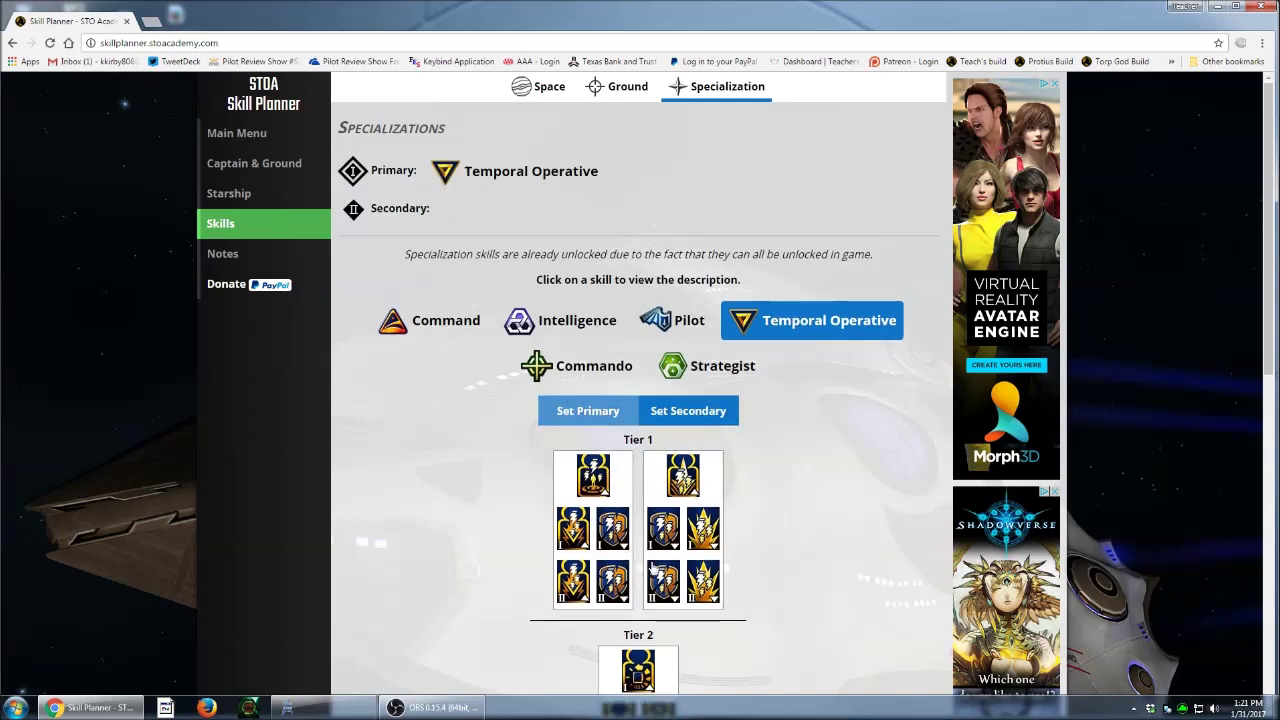
pyautogui.scroll(-2, 652, 565)
pyautogui.scroll(-4, 652, 565)
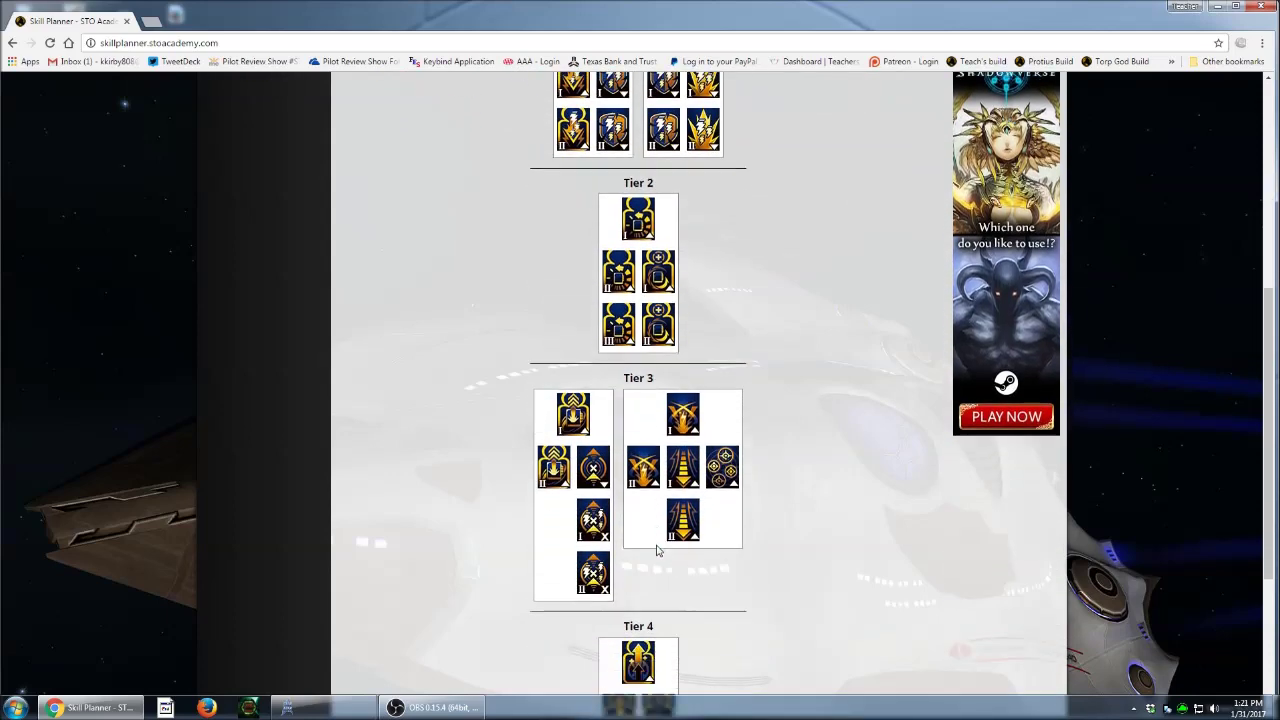
pyautogui.scroll(-2, 658, 547)
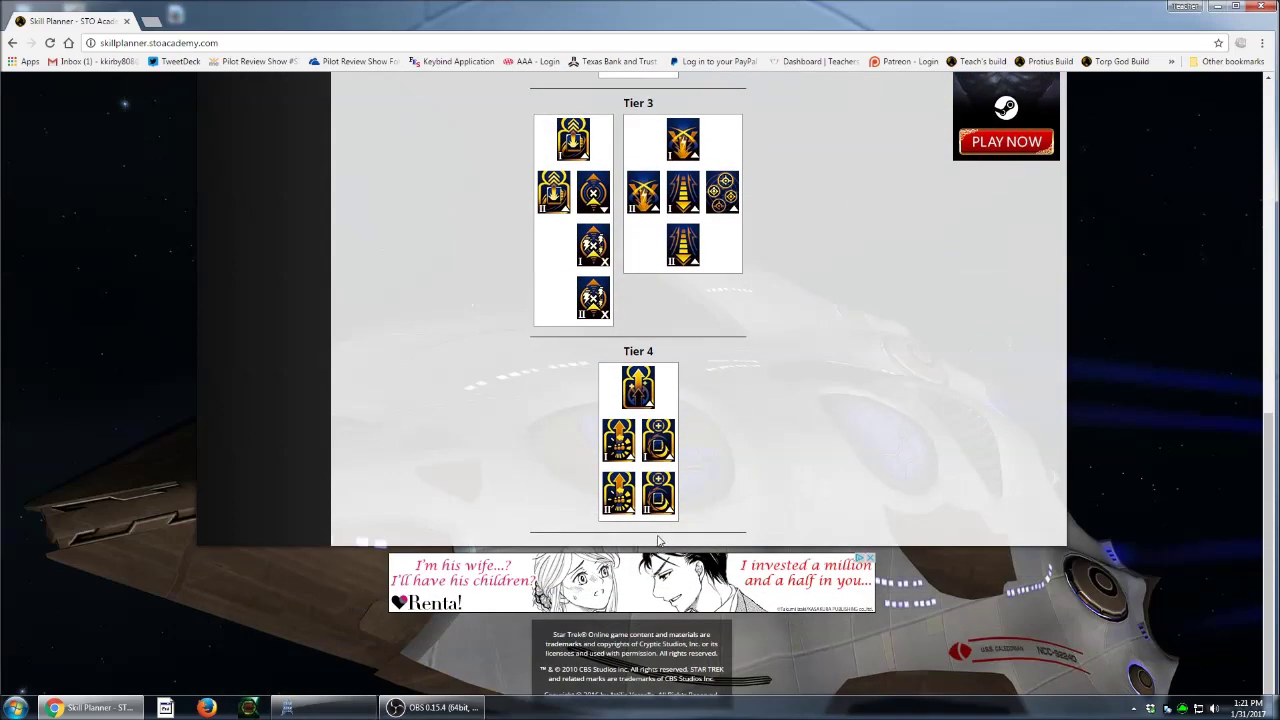
# - Set Strategist as the secondary specialization
pyautogui.scroll(6, 658, 547)
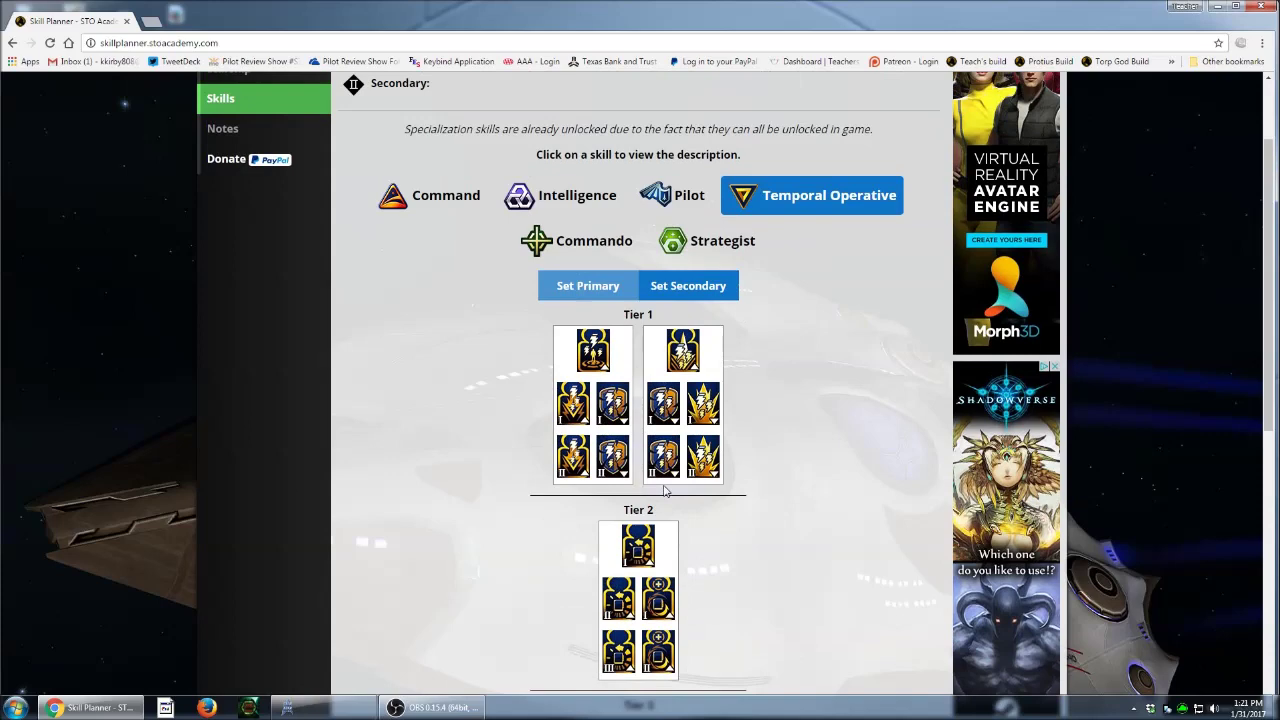
pyautogui.scroll(2, 664, 490)
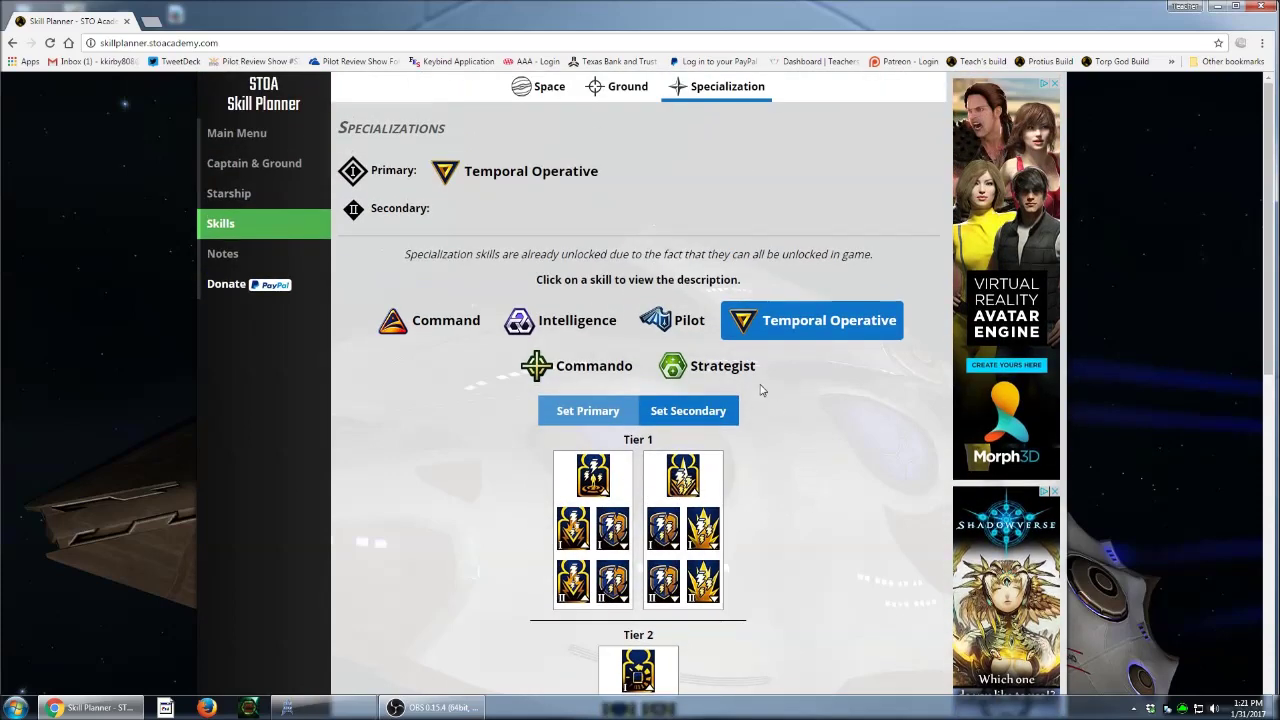
pyautogui.click(678, 372)
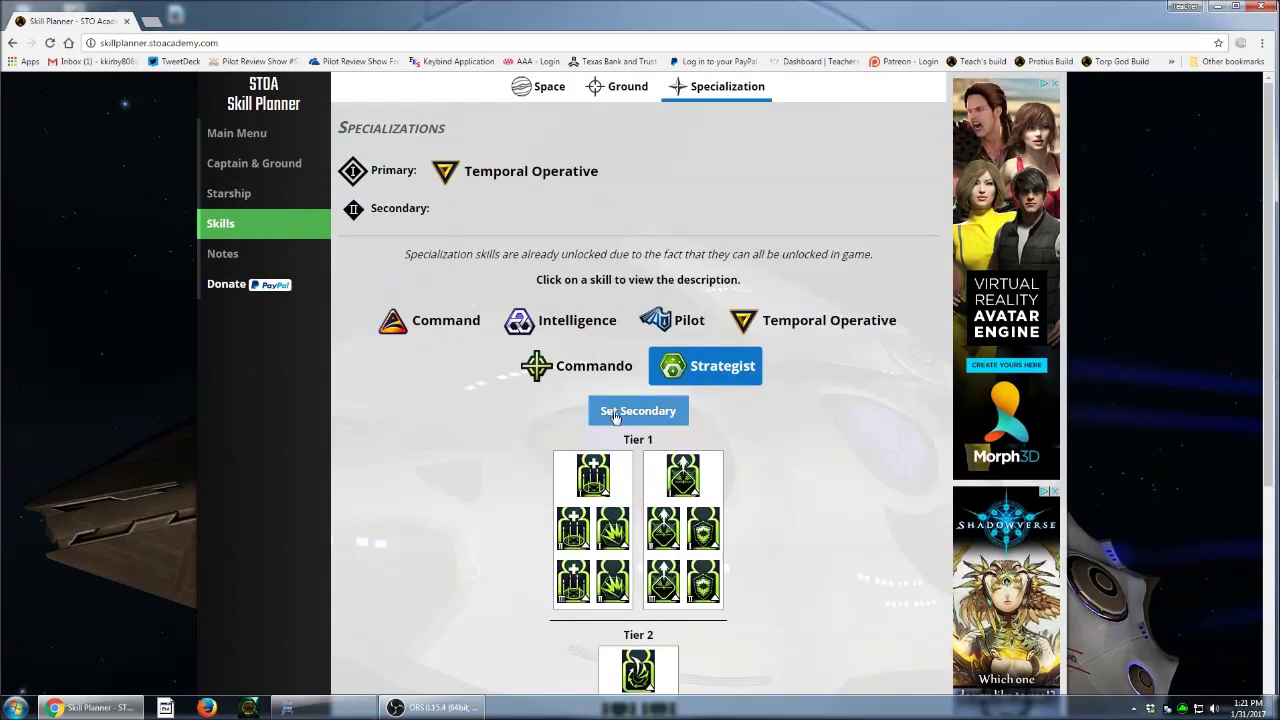
pyautogui.click(655, 424)
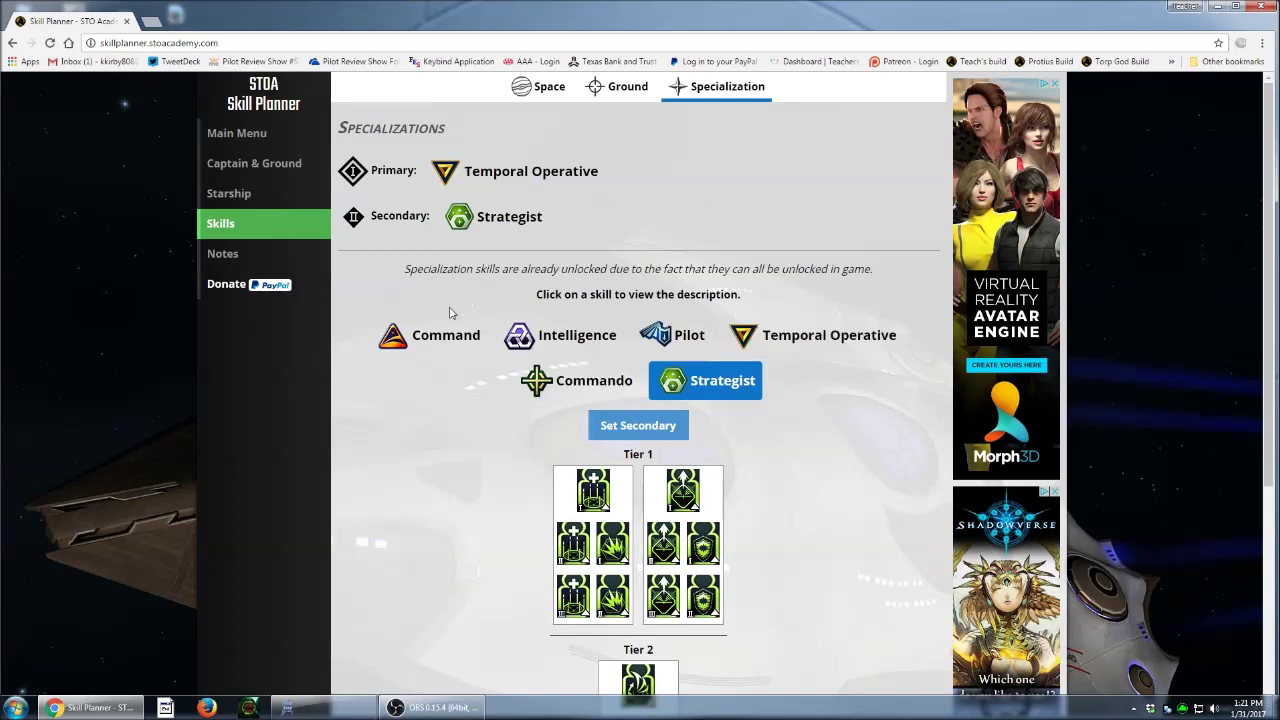
# - Review the build across its notes, captain's traits, starship equipment, bridge officers, specializations and space skills
pyautogui.click(224, 254)
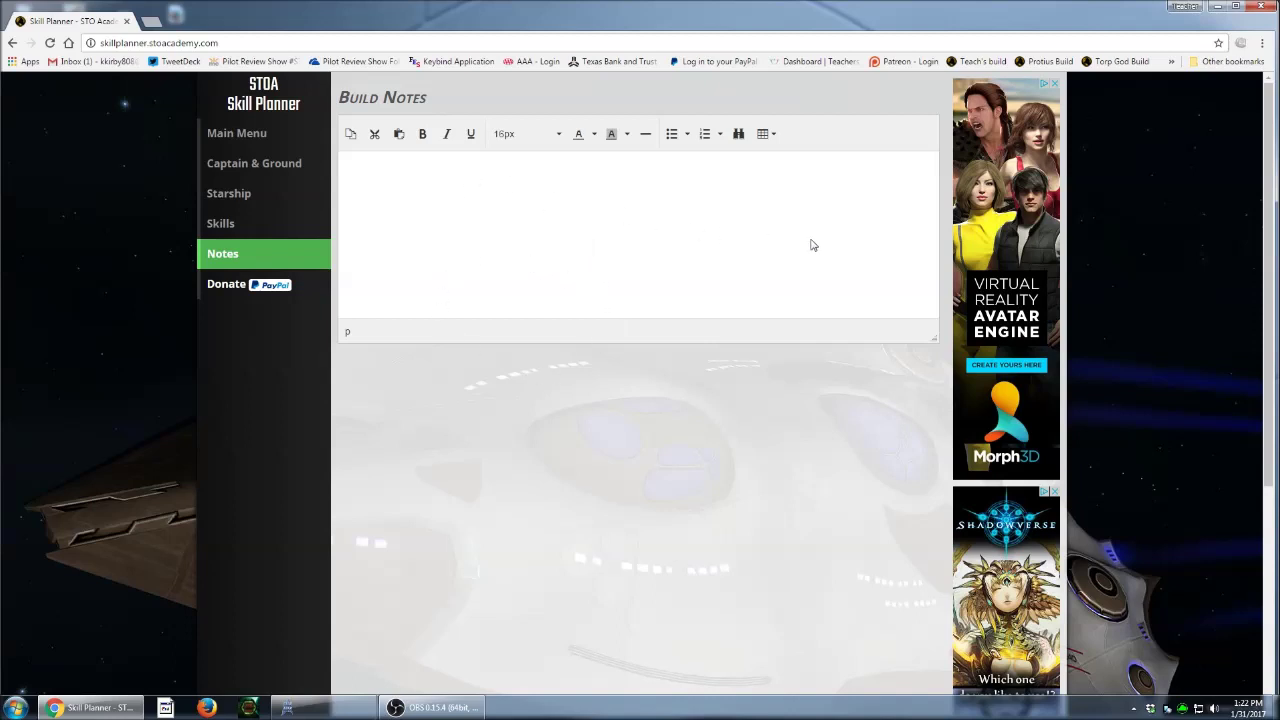
pyautogui.click(256, 172)
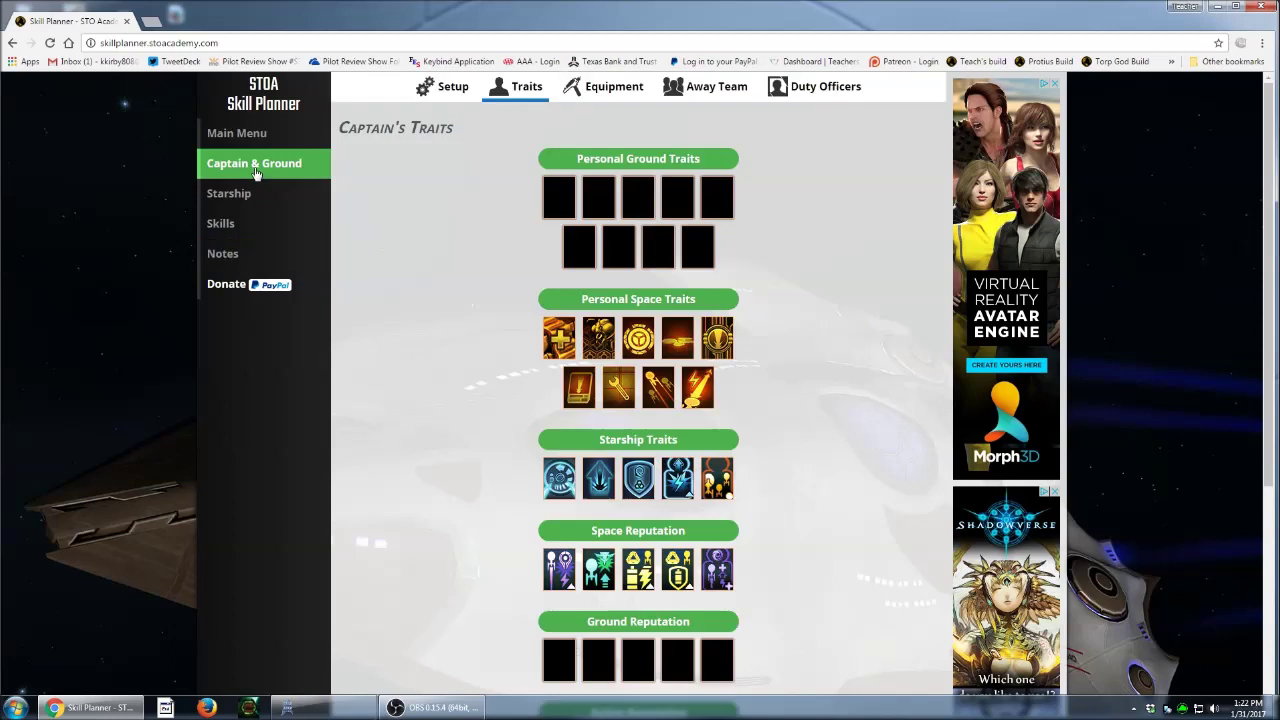
pyautogui.click(229, 195)
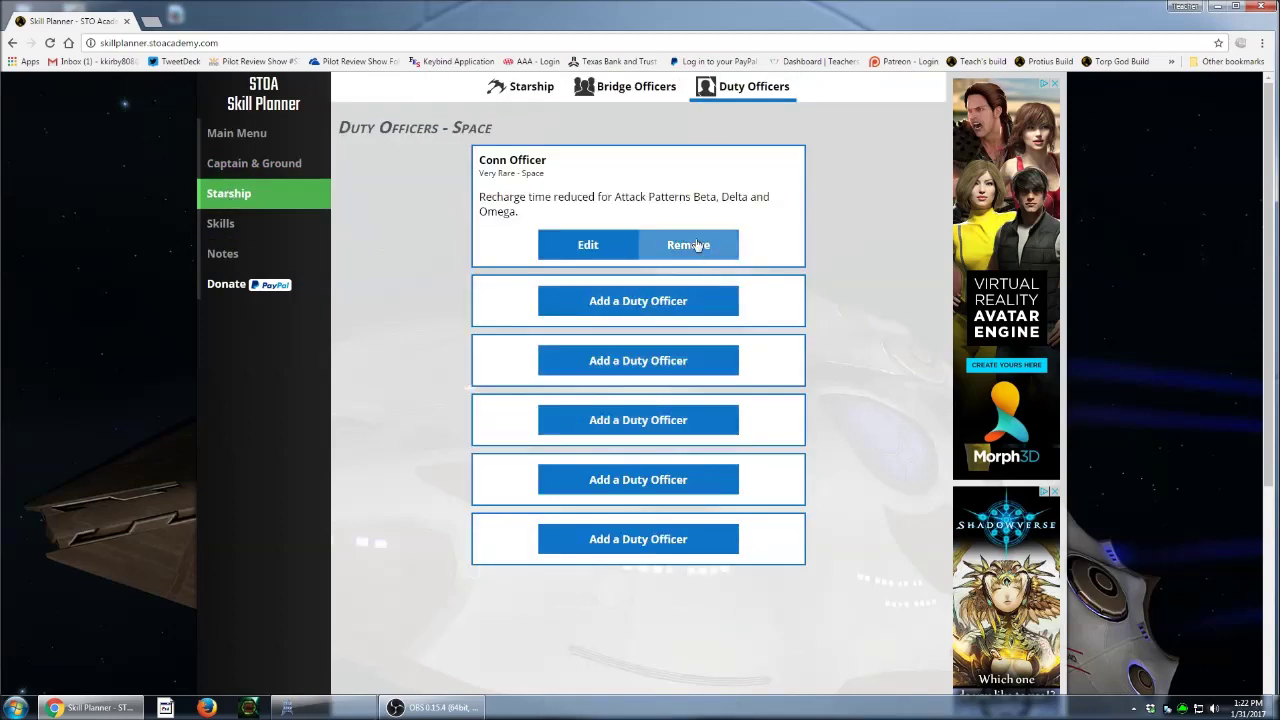
pyautogui.click(538, 89)
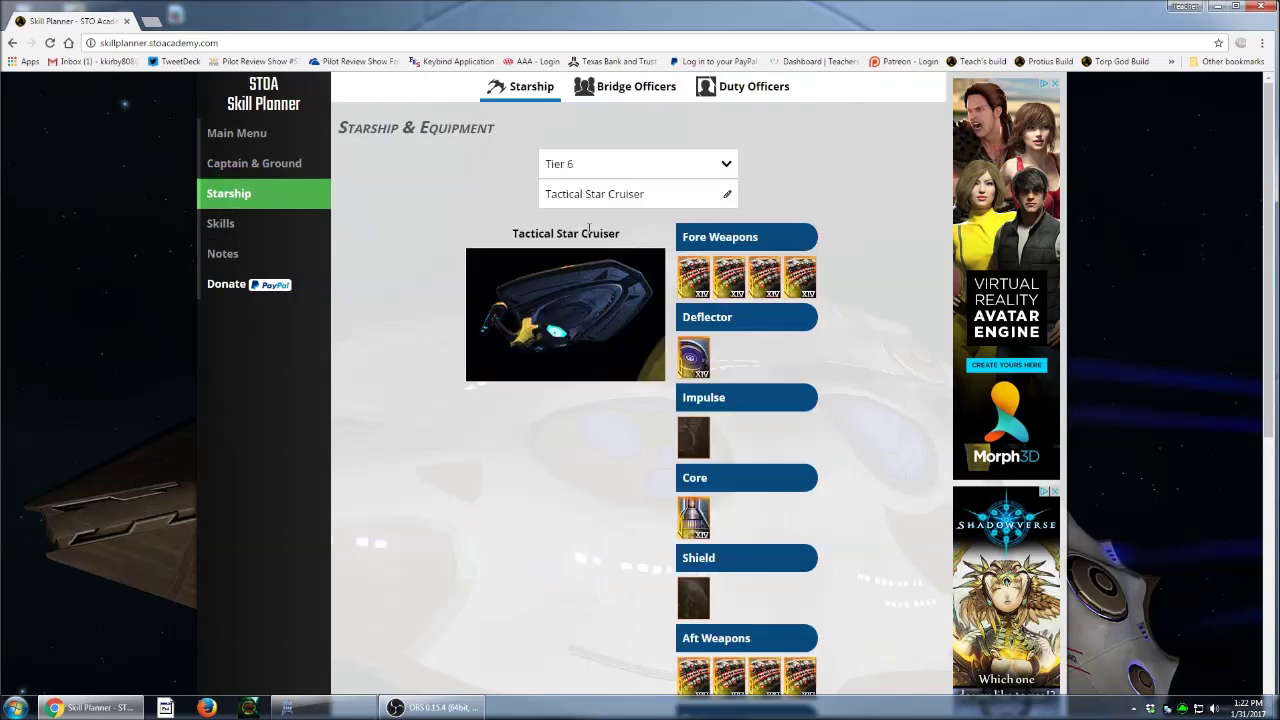
pyautogui.click(605, 93)
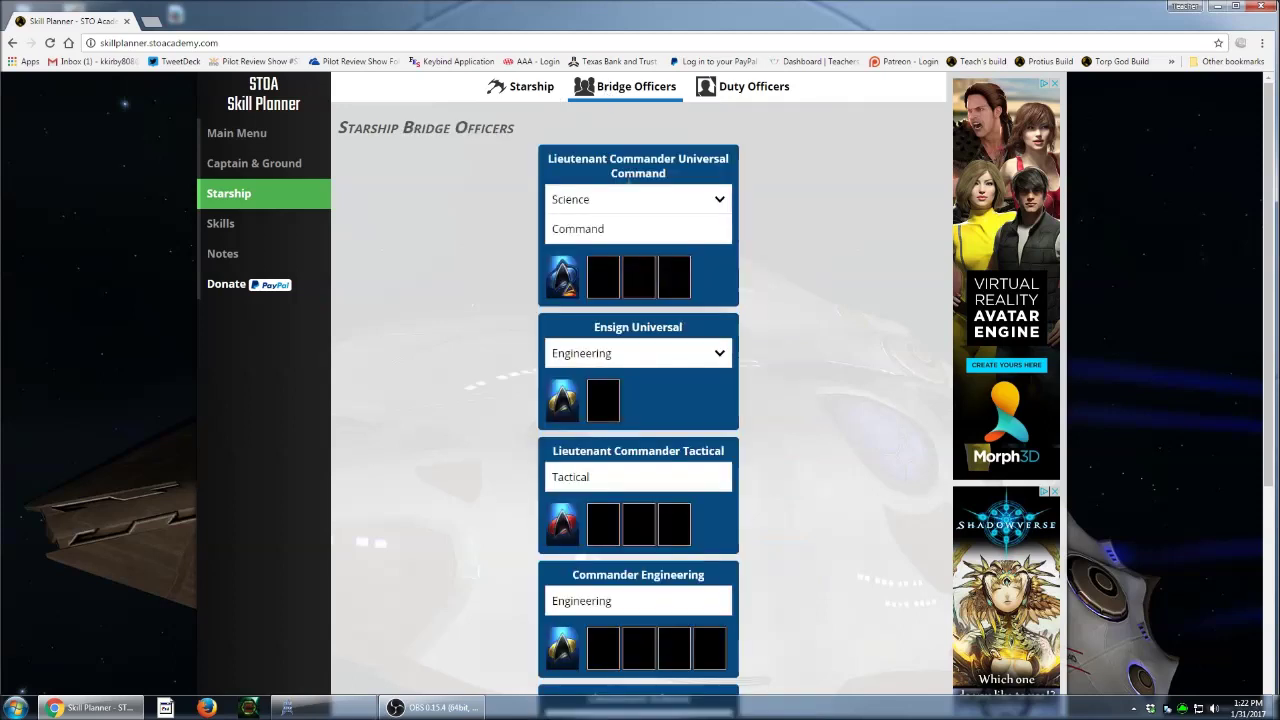
pyautogui.click(518, 97)
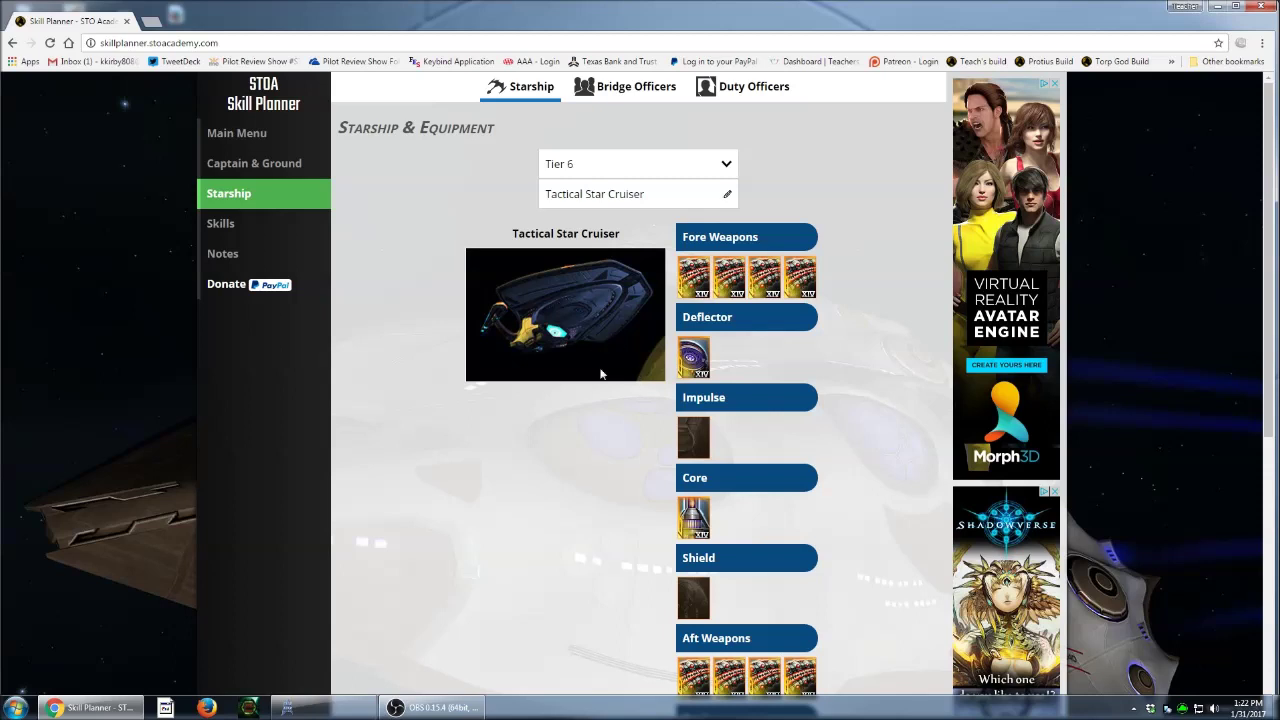
pyautogui.click(223, 262)
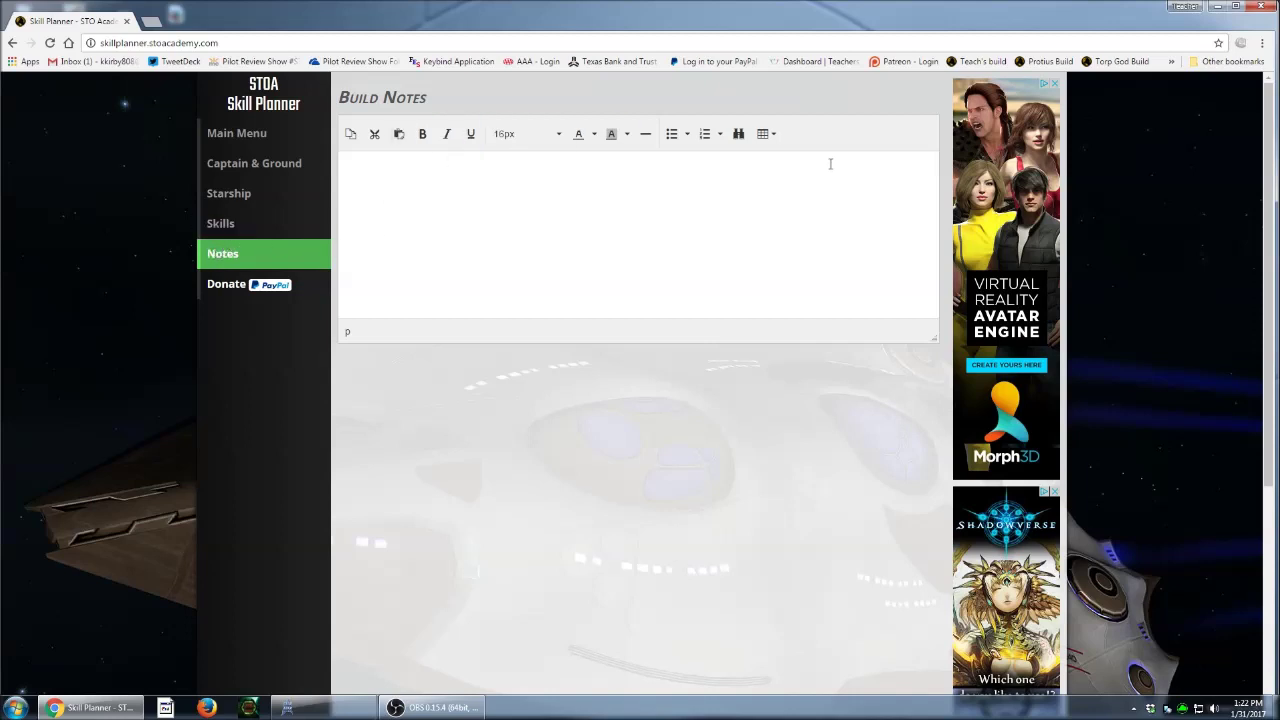
pyautogui.click(221, 236)
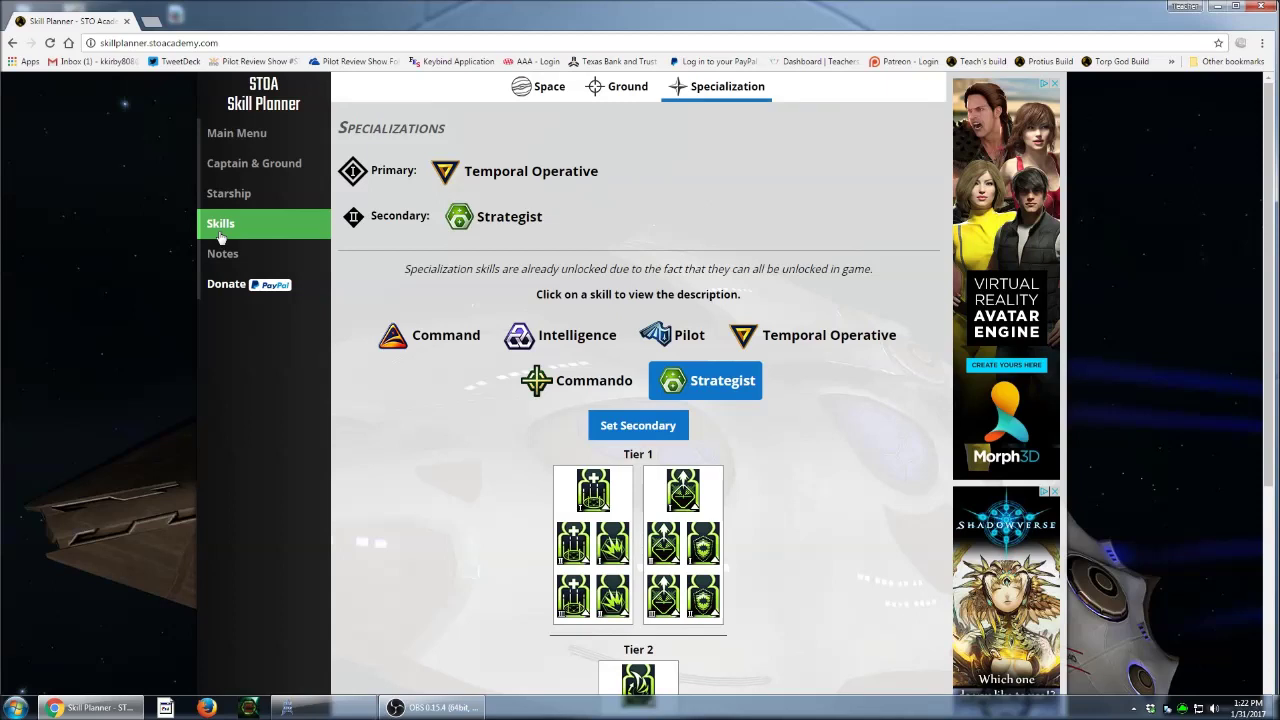
pyautogui.click(537, 97)
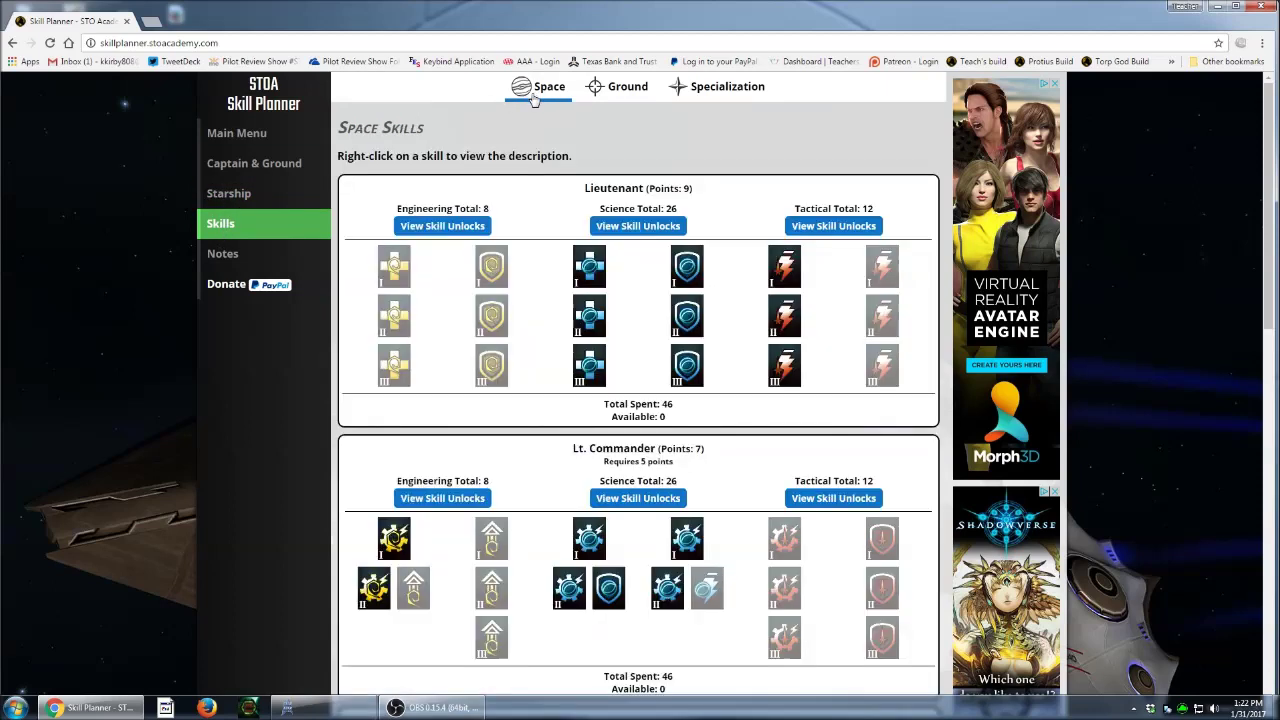
pyautogui.click(256, 202)
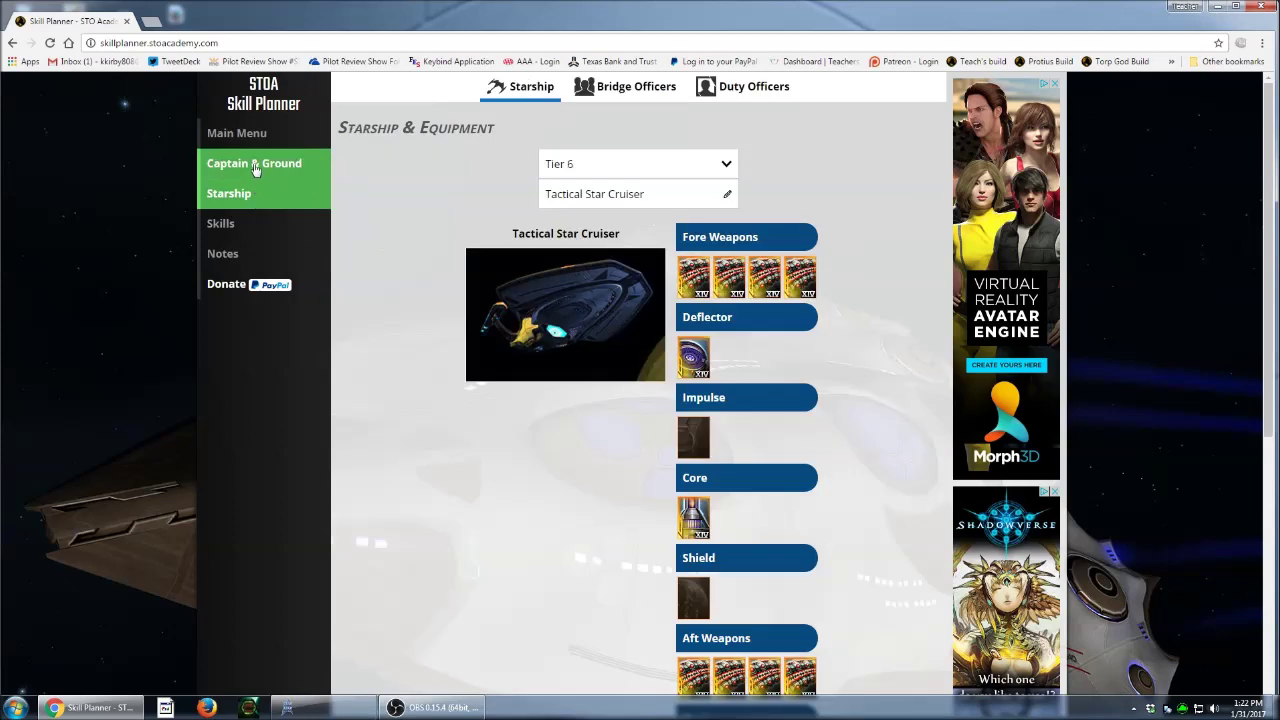
pyautogui.click(256, 170)
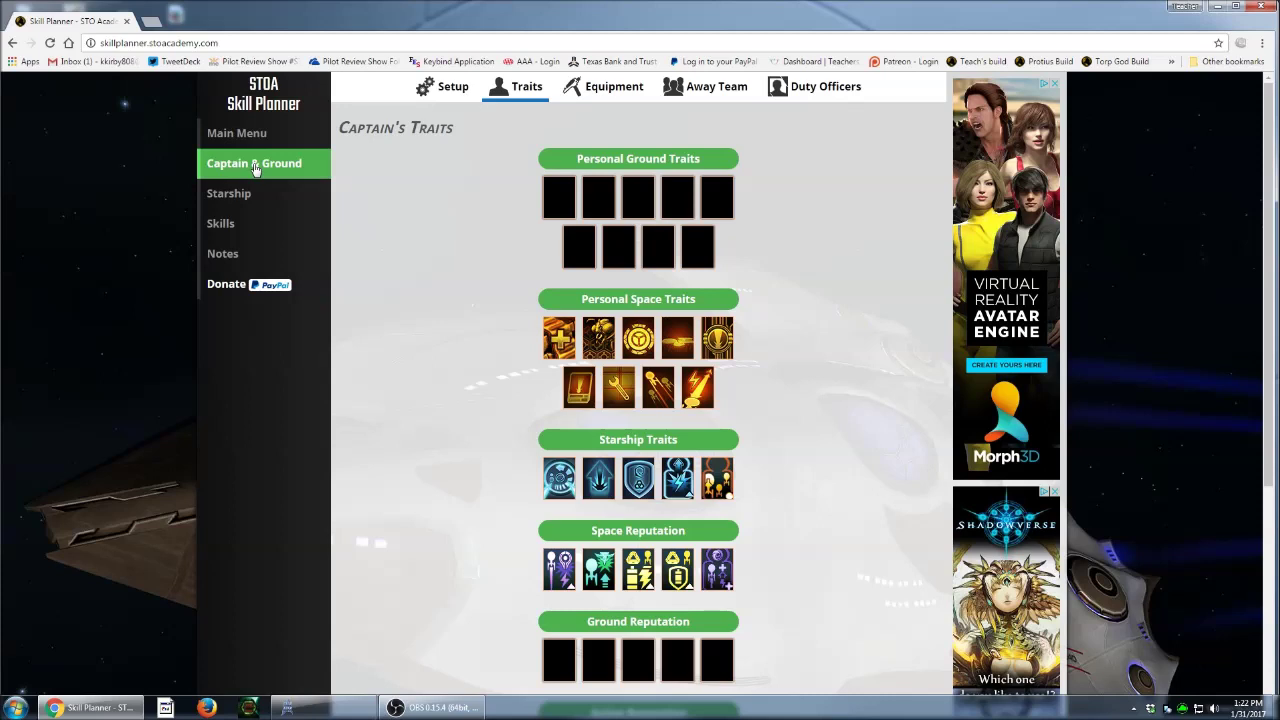
# - Check the build-saving options, revisit the captain, starship and skills sections, and return to the Save a Build page
pyautogui.click(249, 135)
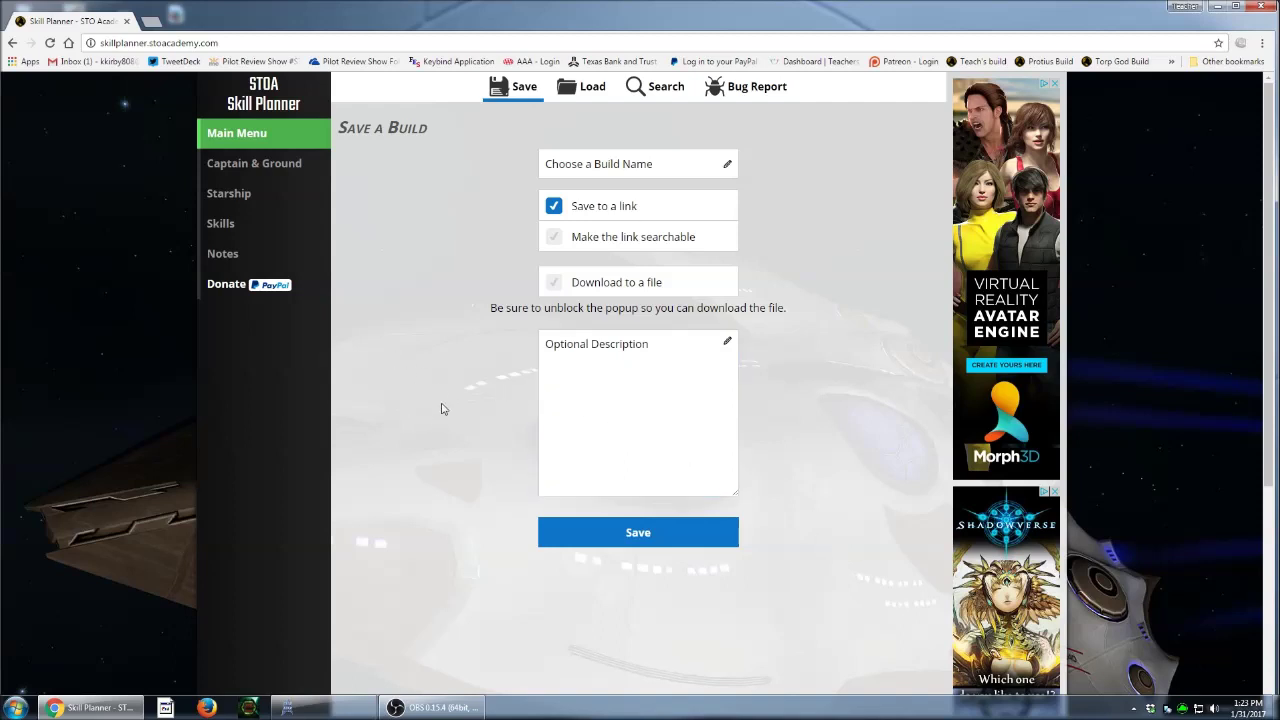
pyautogui.click(254, 166)
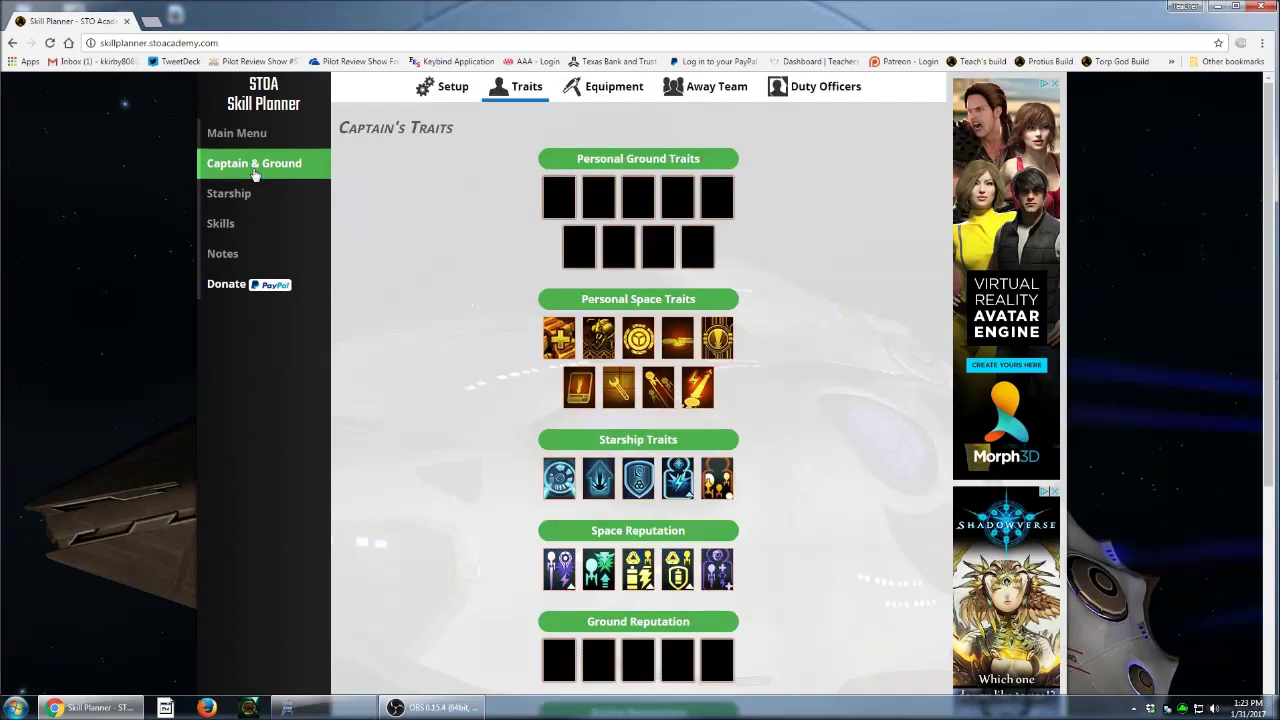
pyautogui.click(232, 197)
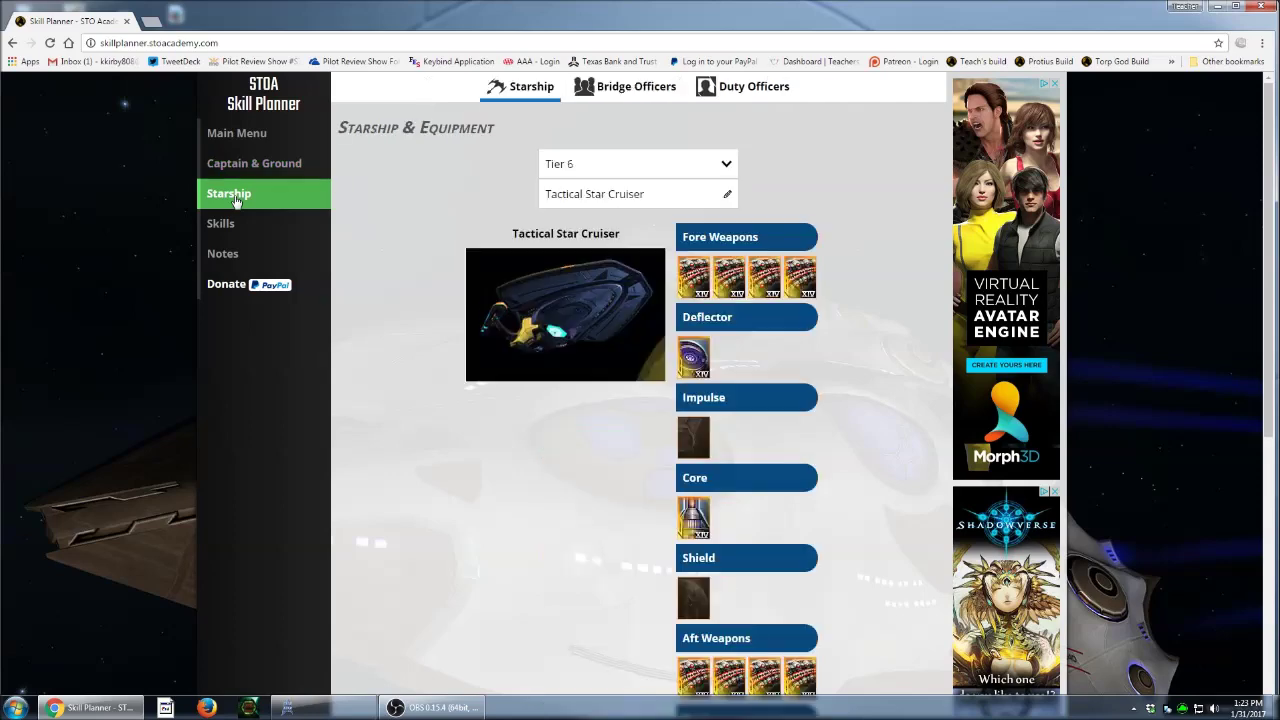
pyautogui.click(222, 224)
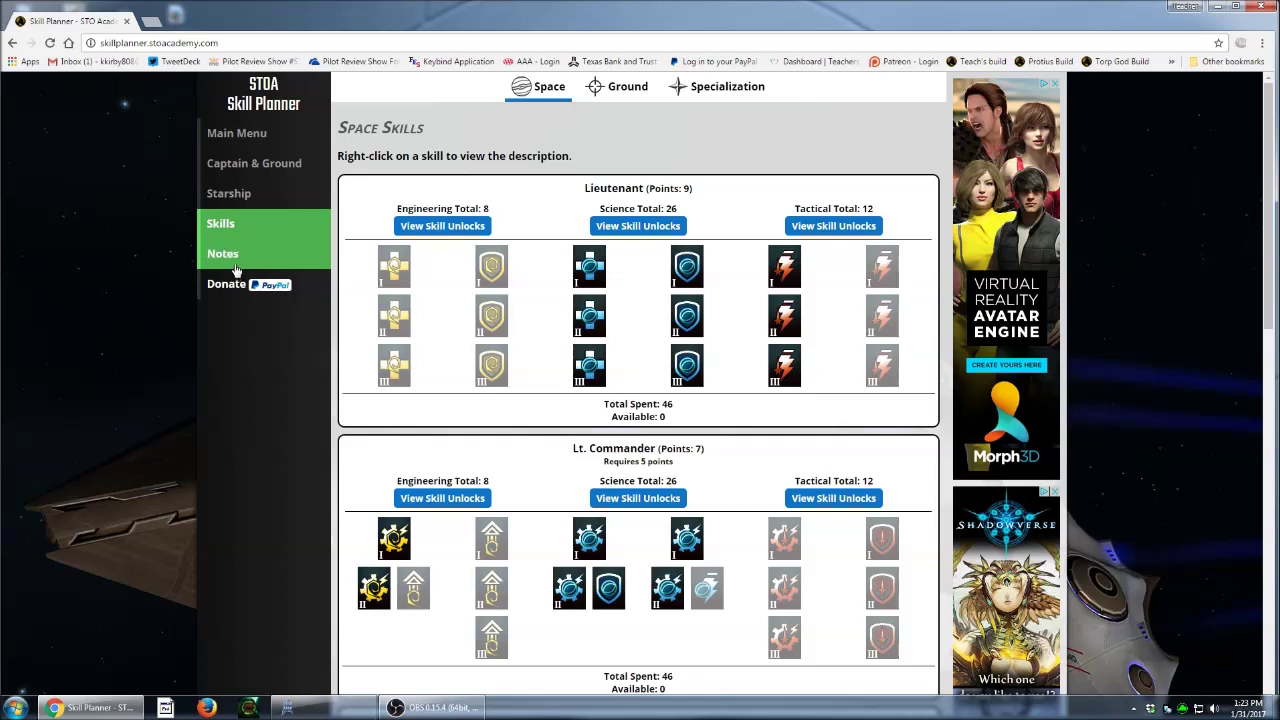
pyautogui.click(243, 140)
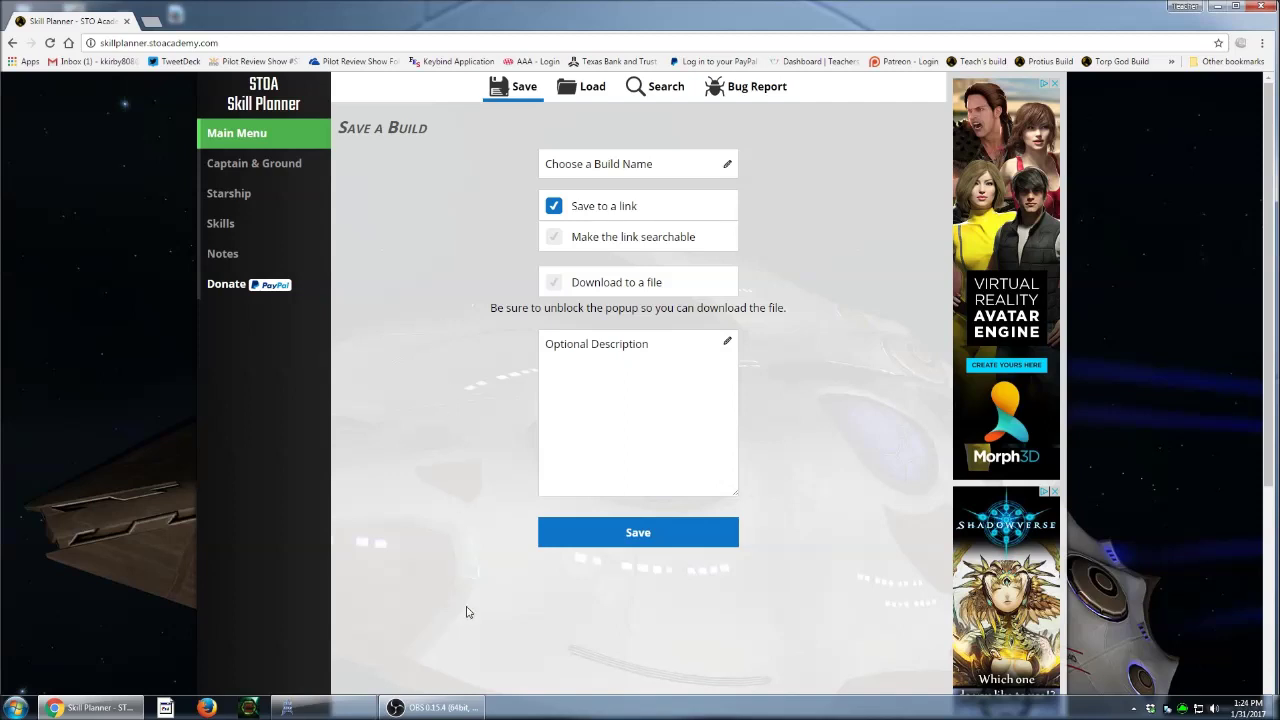
pyautogui.click(445, 709)
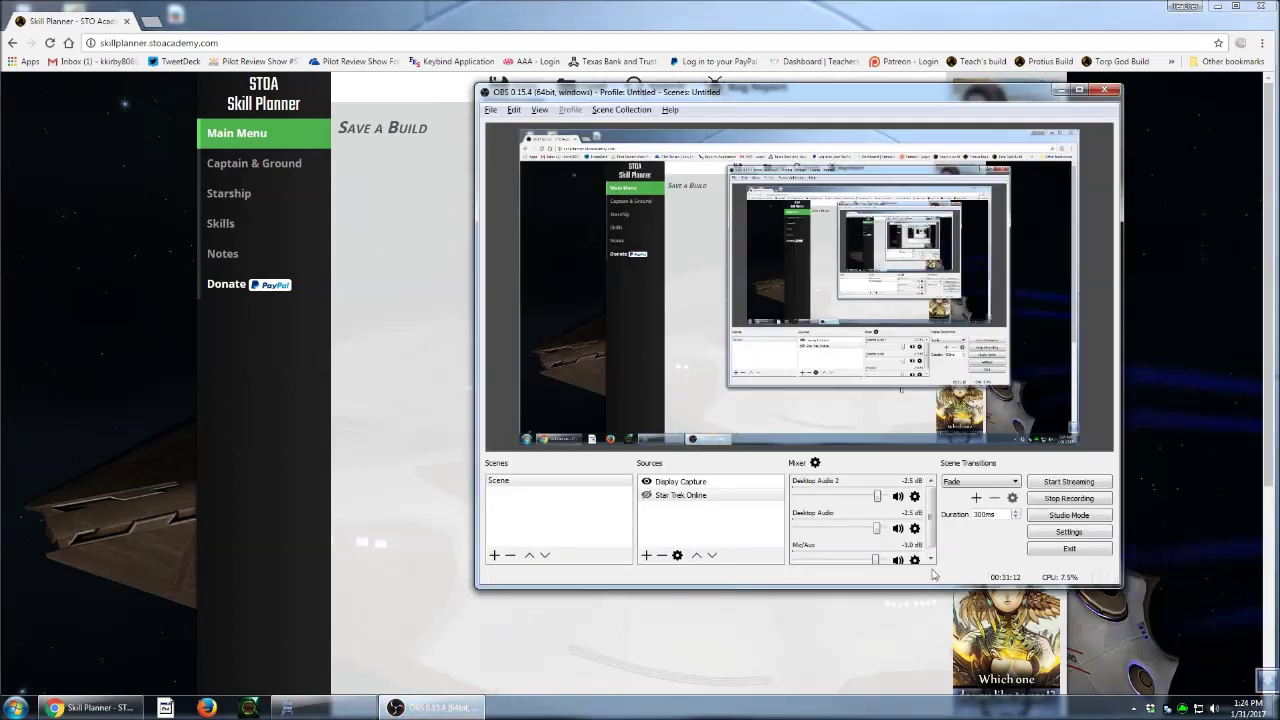